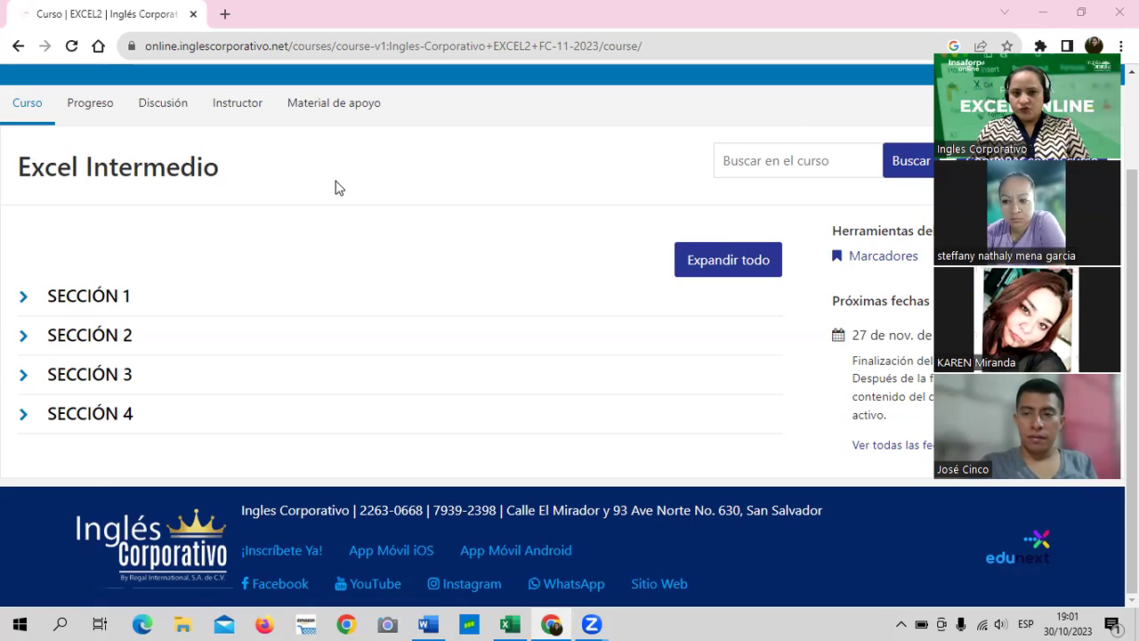
Expand SECCIÓN 1 in the Excel Intermedio course outline to reveal its homework item
{"action": "scroll", "coordinate": [467, 260], "scroll_direction": "up", "scroll_amount": 3}
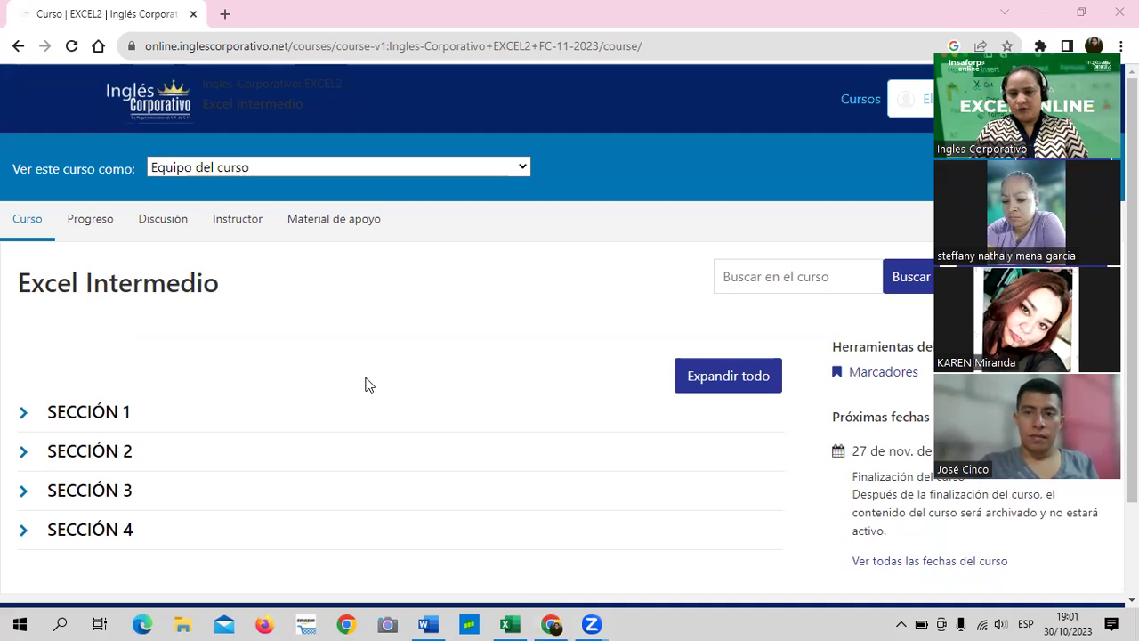
{"action": "scroll", "coordinate": [365, 384], "scroll_direction": "down", "scroll_amount": 2}
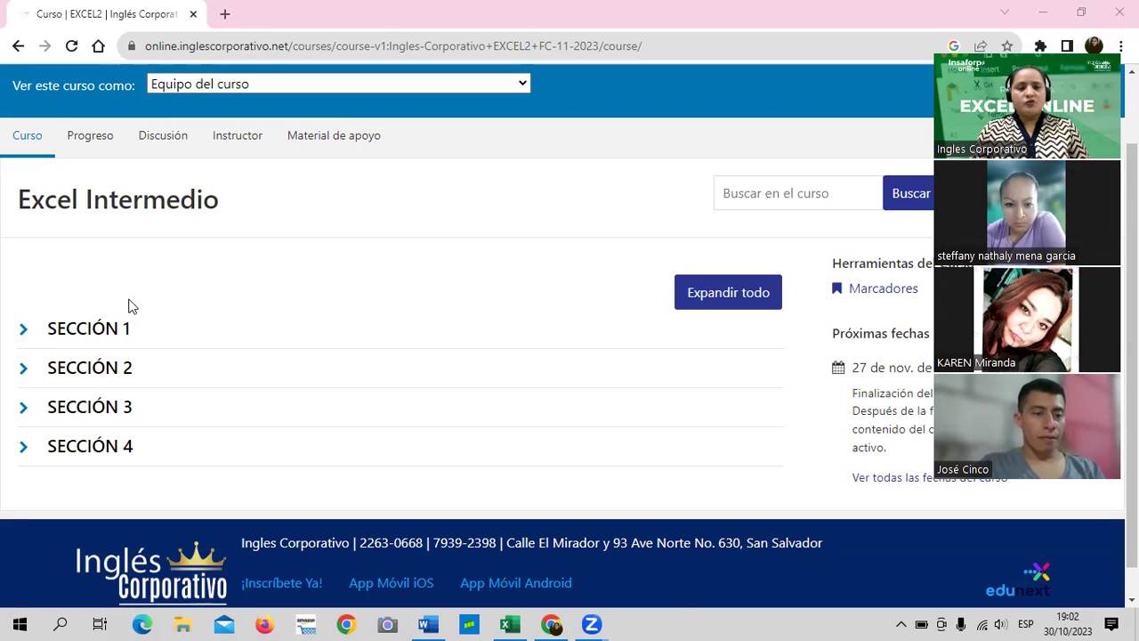
{"action": "scroll", "coordinate": [167, 325], "scroll_direction": "down", "scroll_amount": 1}
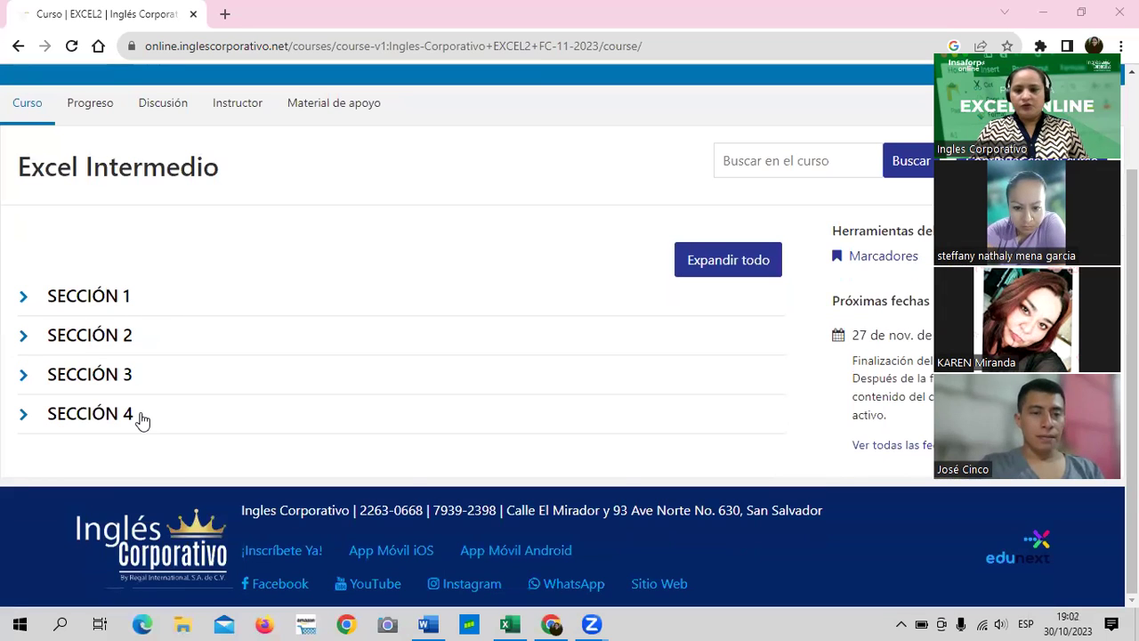
{"action": "left_click", "coordinate": [71, 300]}
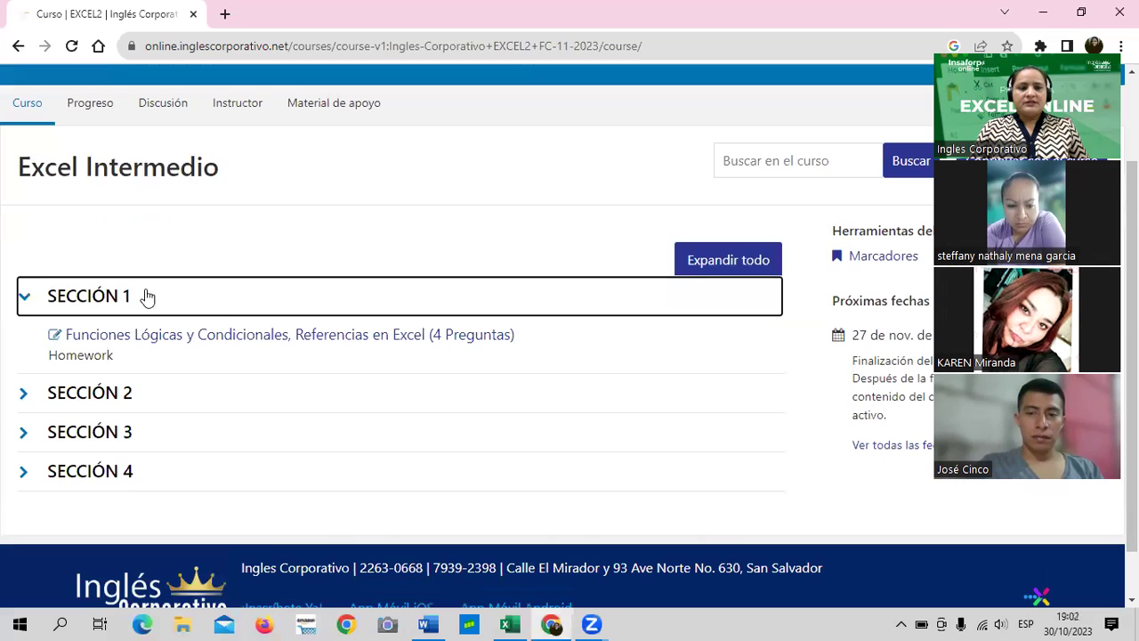
{"action": "scroll", "coordinate": [570, 204], "scroll_direction": "up", "scroll_amount": 3}
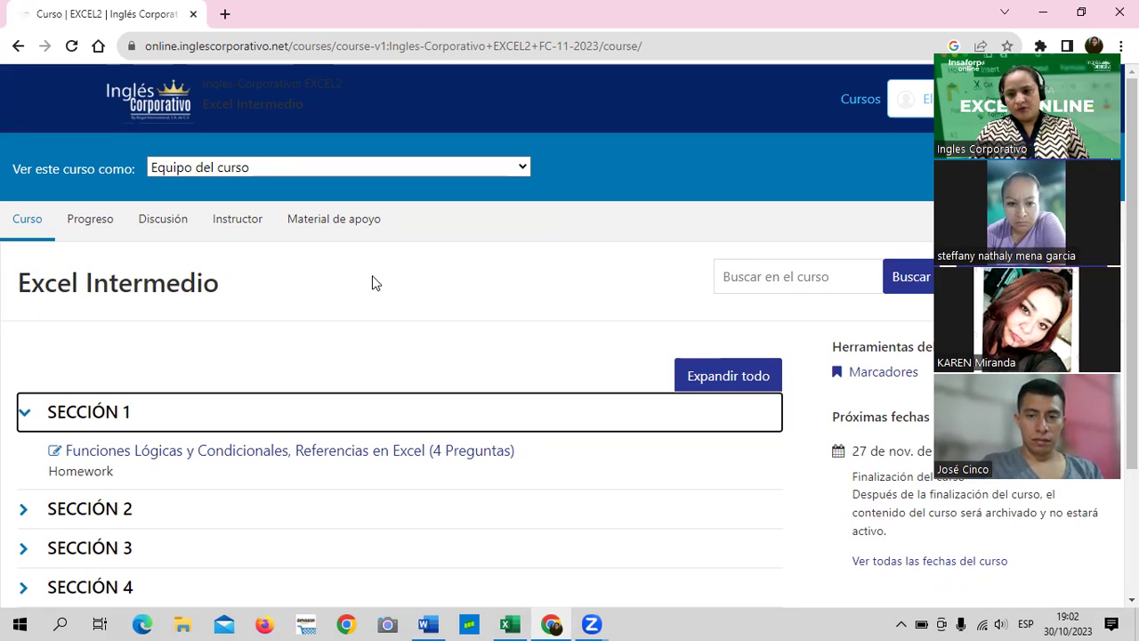
Open the Funciones Lógicas y Condicionales, Referencias en Excel homework unit
{"action": "left_click", "coordinate": [169, 451]}
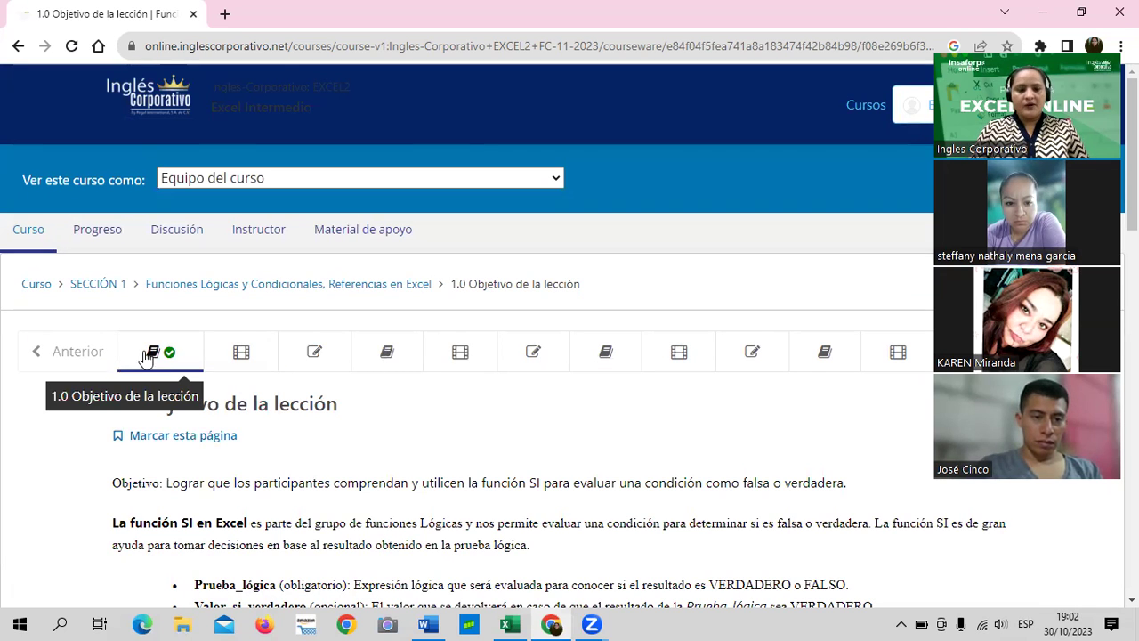
{"action": "scroll", "coordinate": [656, 561], "scroll_direction": "down", "scroll_amount": 3}
{"action": "scroll", "coordinate": [647, 545], "scroll_direction": "down", "scroll_amount": 1}
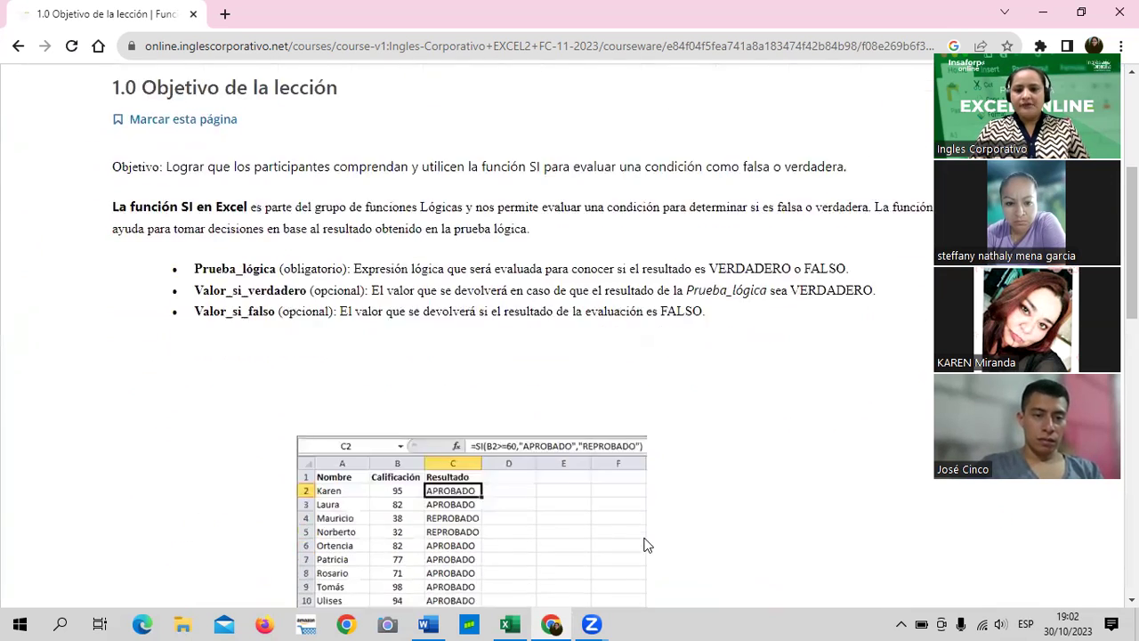
{"action": "scroll", "coordinate": [647, 545], "scroll_direction": "down", "scroll_amount": 2}
{"action": "scroll", "coordinate": [646, 544], "scroll_direction": "up", "scroll_amount": 5}
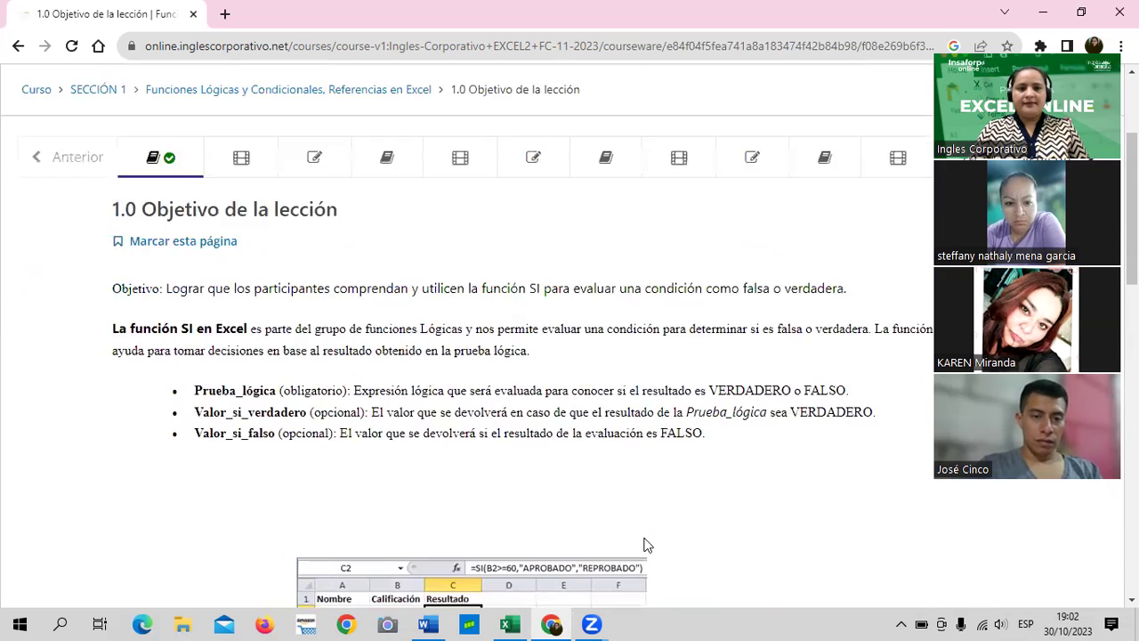
Go to the 1.1 Función SI lesson and scroll down to its practice-file link
{"action": "left_click", "coordinate": [255, 270]}
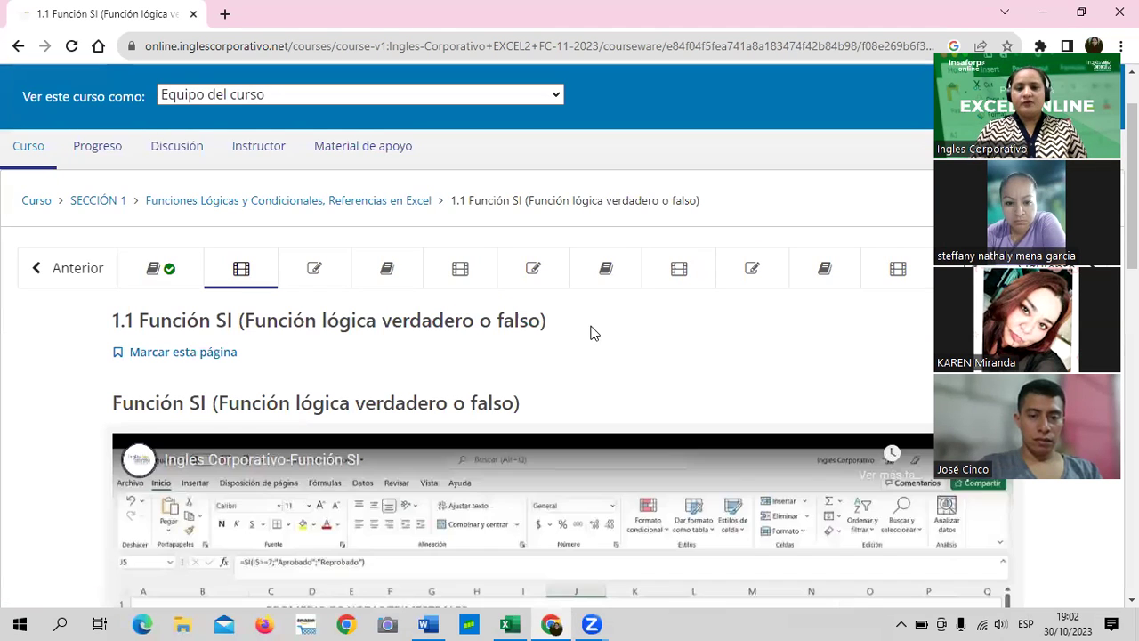
{"action": "scroll", "coordinate": [590, 330], "scroll_direction": "down", "scroll_amount": 1}
{"action": "scroll", "coordinate": [599, 340], "scroll_direction": "down", "scroll_amount": 1}
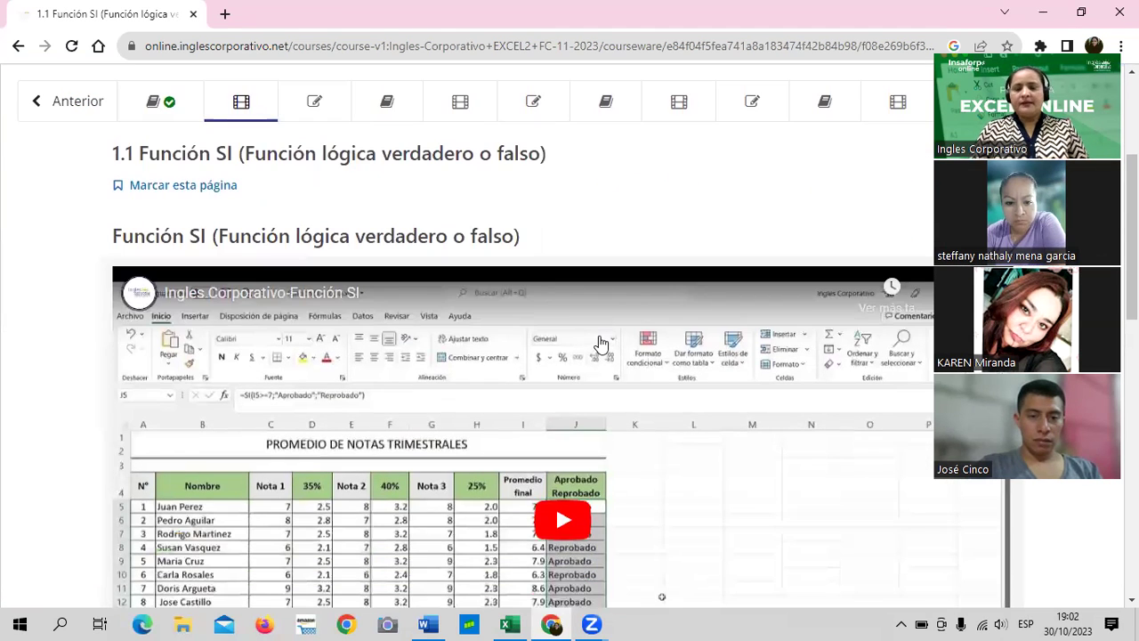
{"action": "scroll", "coordinate": [600, 341], "scroll_direction": "down", "scroll_amount": 3}
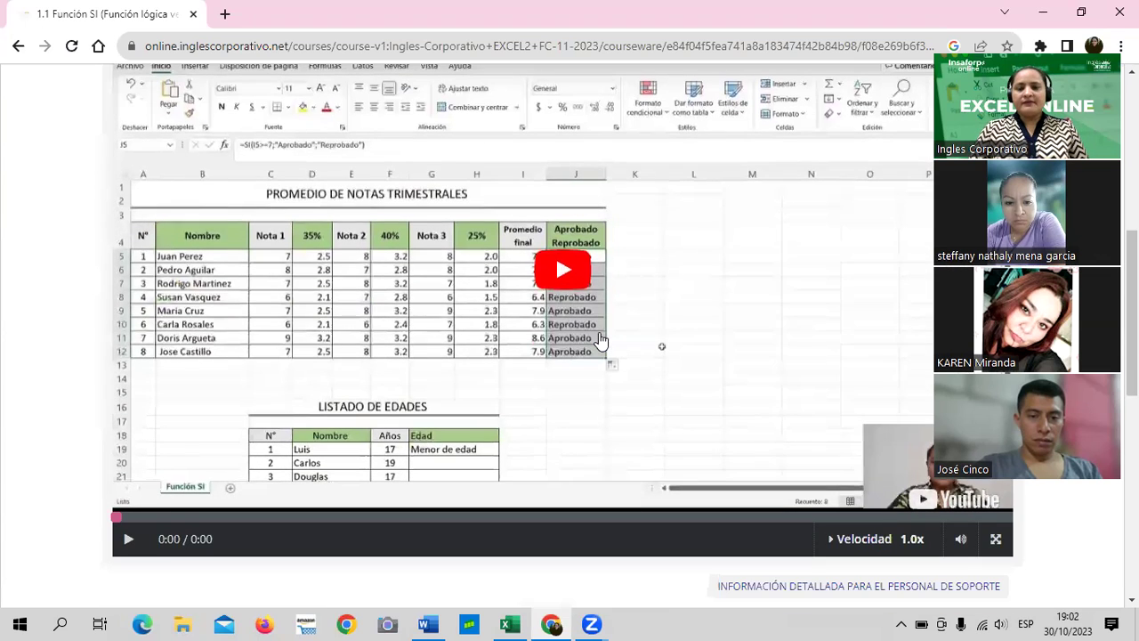
{"action": "scroll", "coordinate": [427, 425], "scroll_direction": "down", "scroll_amount": 1}
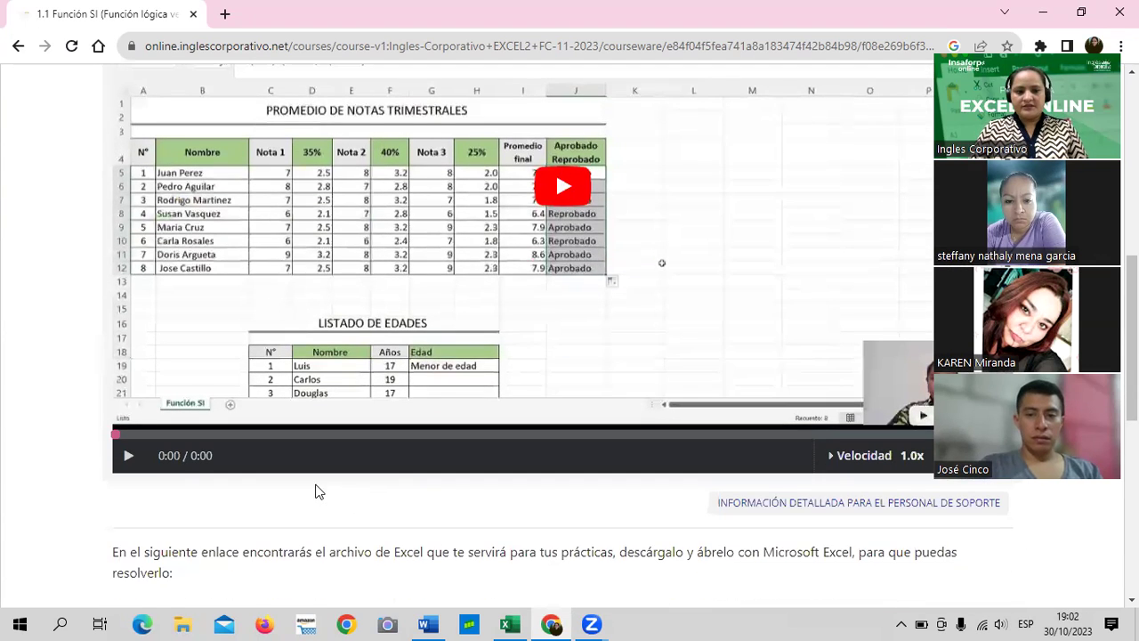
{"action": "scroll", "coordinate": [567, 415], "scroll_direction": "down", "scroll_amount": 2}
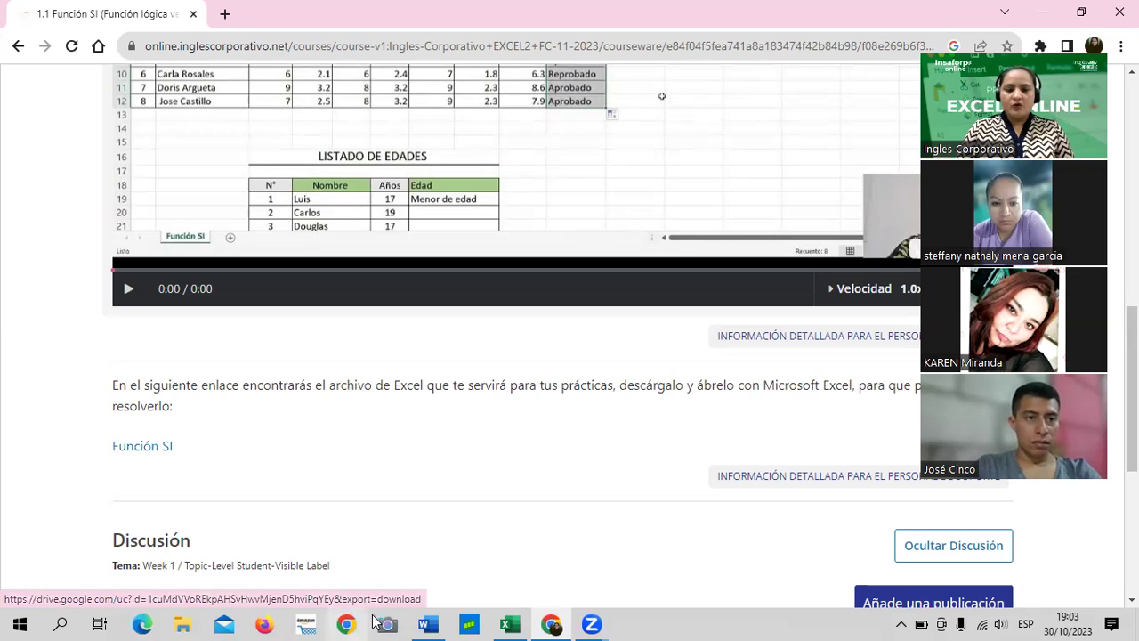
Bring the Función SI - copia (3) workbook forward and review its tables
{"action": "mouse_move", "coordinate": [509, 623]}
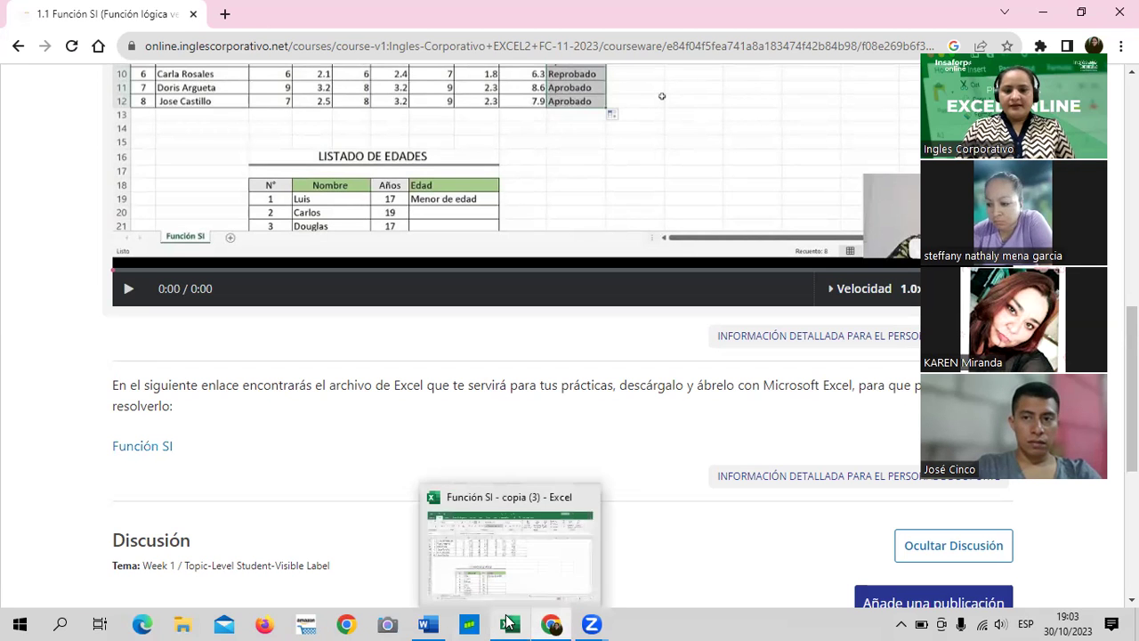
{"action": "left_click", "coordinate": [536, 564]}
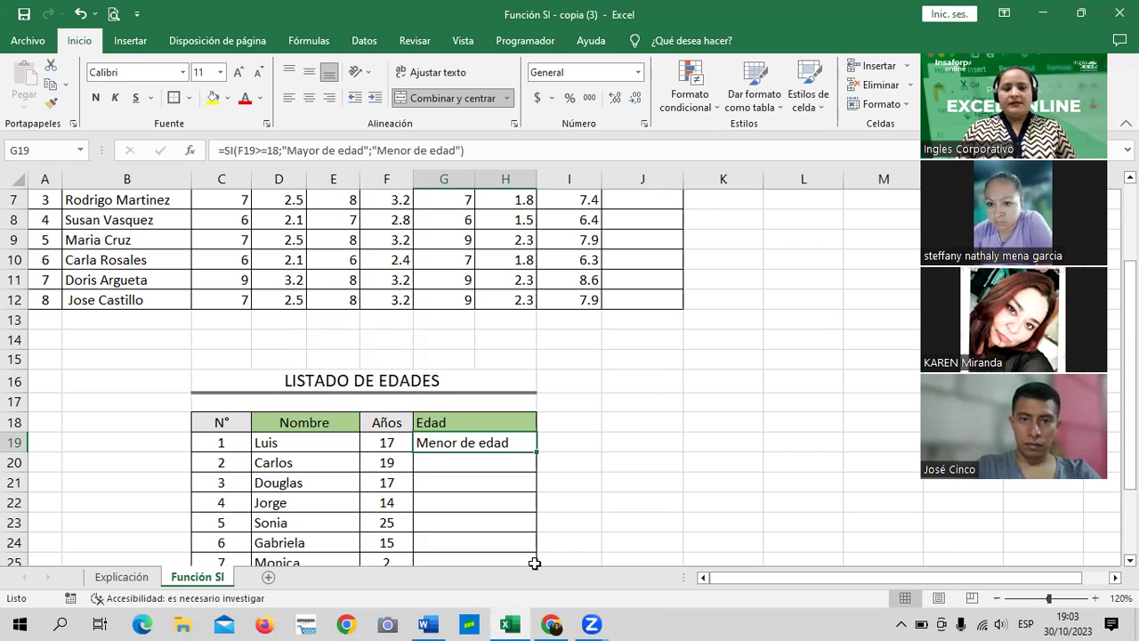
{"action": "scroll", "coordinate": [659, 485], "scroll_direction": "up", "scroll_amount": 2}
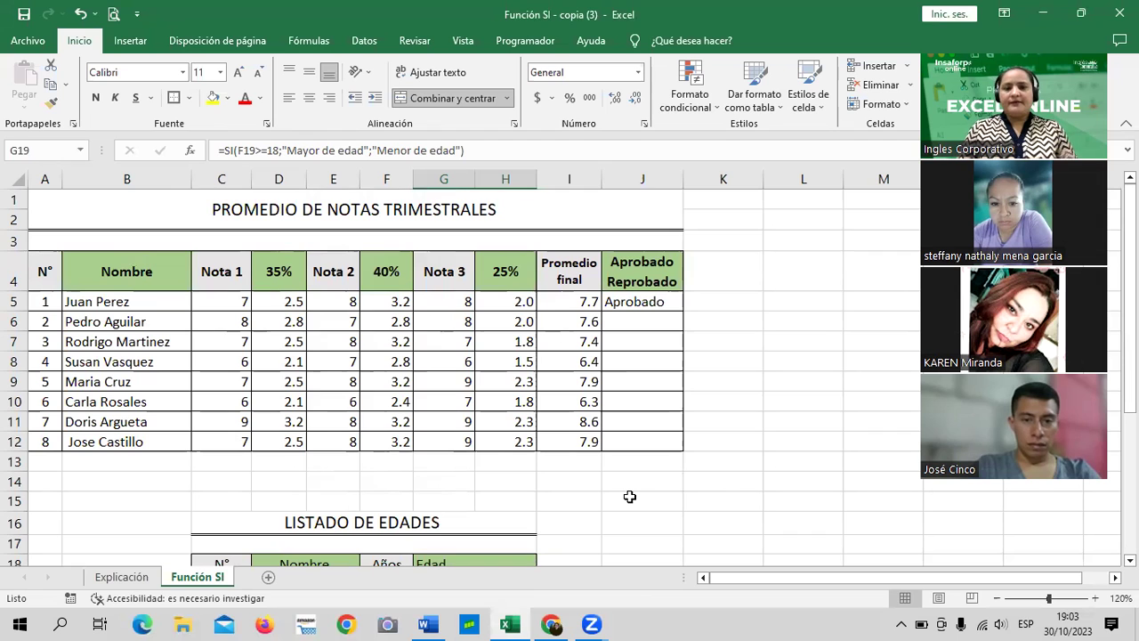
{"action": "left_click", "coordinate": [740, 237]}
{"action": "scroll", "coordinate": [488, 399], "scroll_direction": "down", "scroll_amount": 1}
{"action": "scroll", "coordinate": [495, 400], "scroll_direction": "down", "scroll_amount": 4}
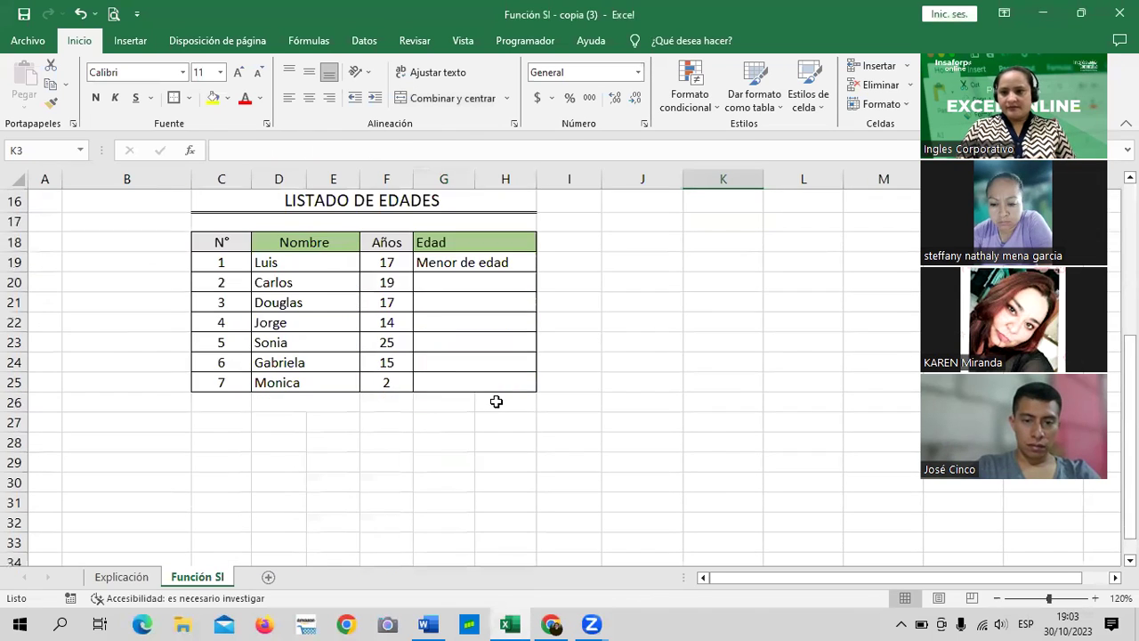
{"action": "scroll", "coordinate": [494, 402], "scroll_direction": "up", "scroll_amount": 5}
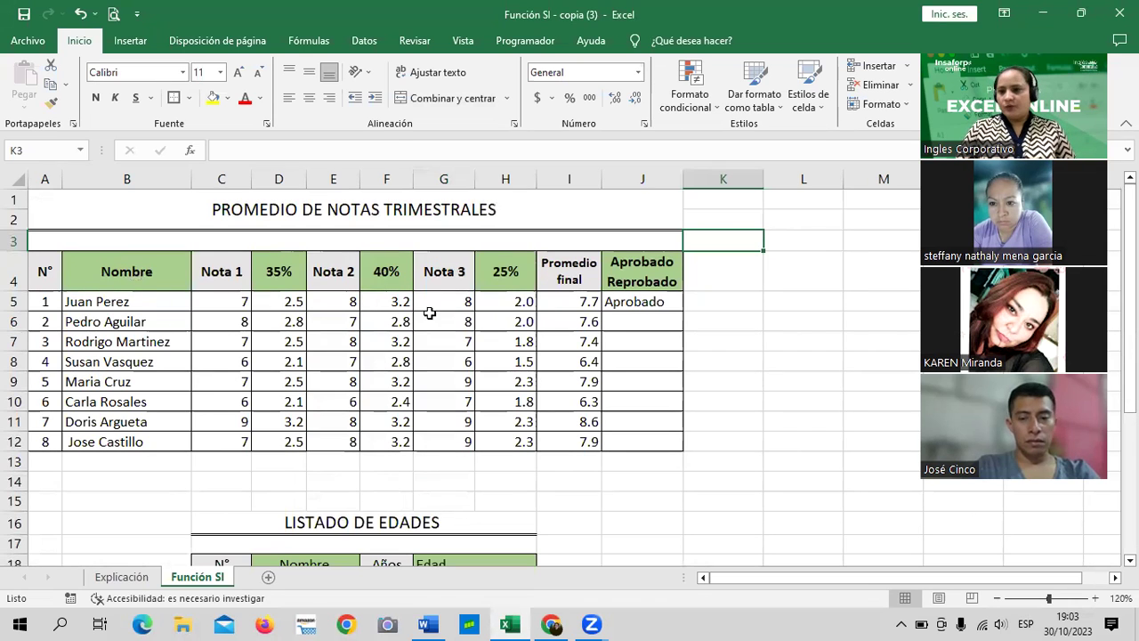
{"action": "scroll", "coordinate": [449, 411], "scroll_direction": "down", "scroll_amount": 1}
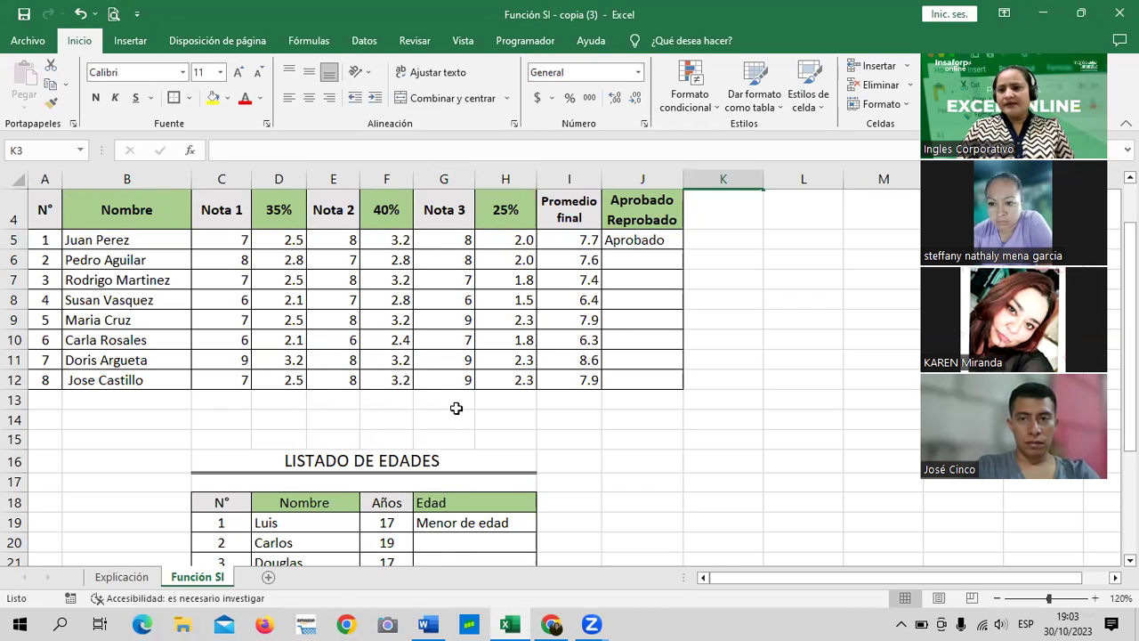
{"action": "scroll", "coordinate": [520, 435], "scroll_direction": "down", "scroll_amount": 1}
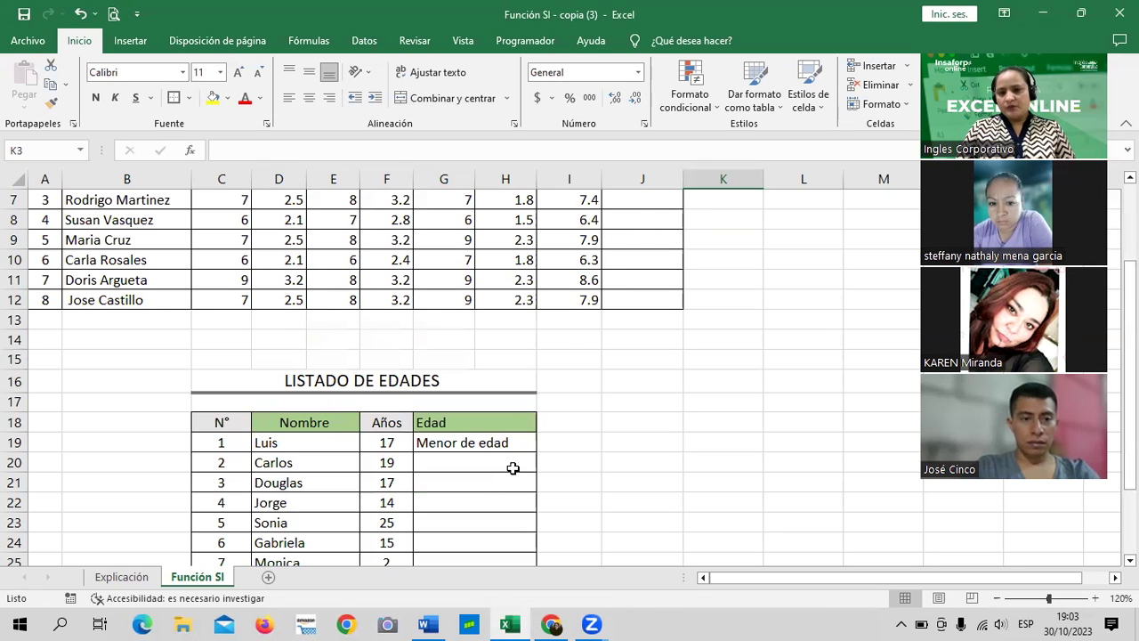
{"action": "scroll", "coordinate": [512, 468], "scroll_direction": "up", "scroll_amount": 1}
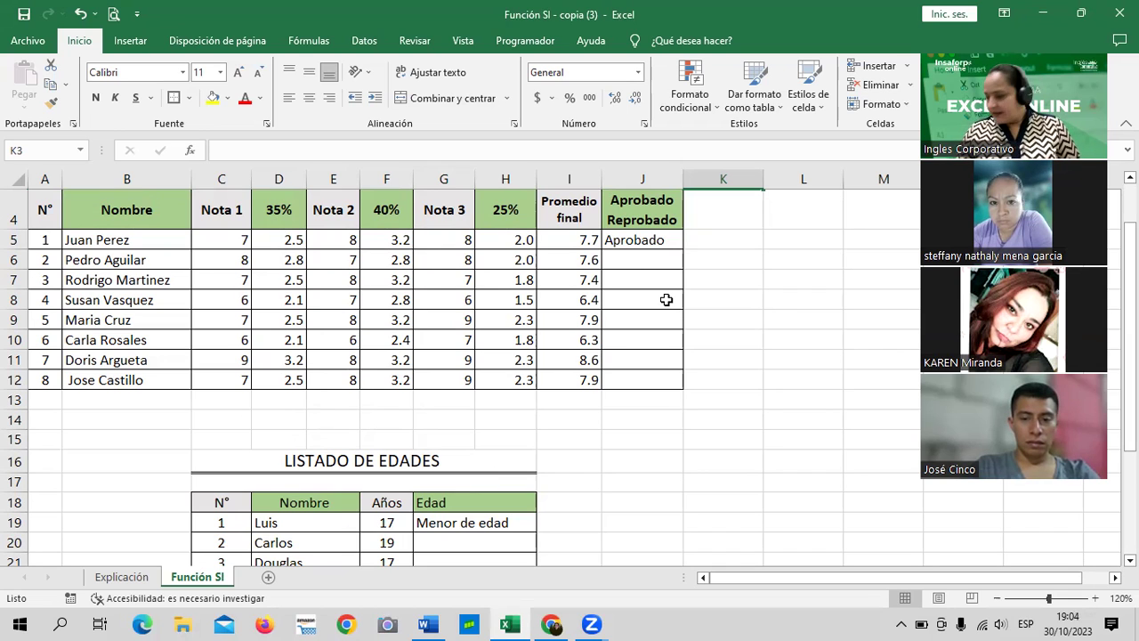
{"action": "scroll", "coordinate": [513, 436], "scroll_direction": "down", "scroll_amount": 2}
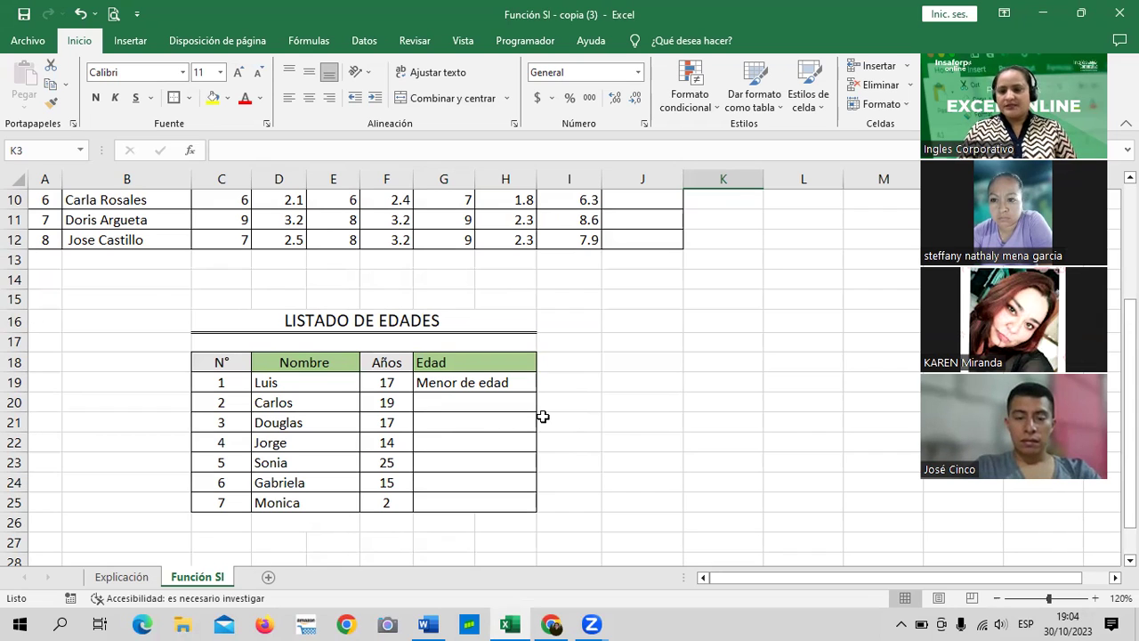
{"action": "scroll", "coordinate": [541, 416], "scroll_direction": "up", "scroll_amount": 2}
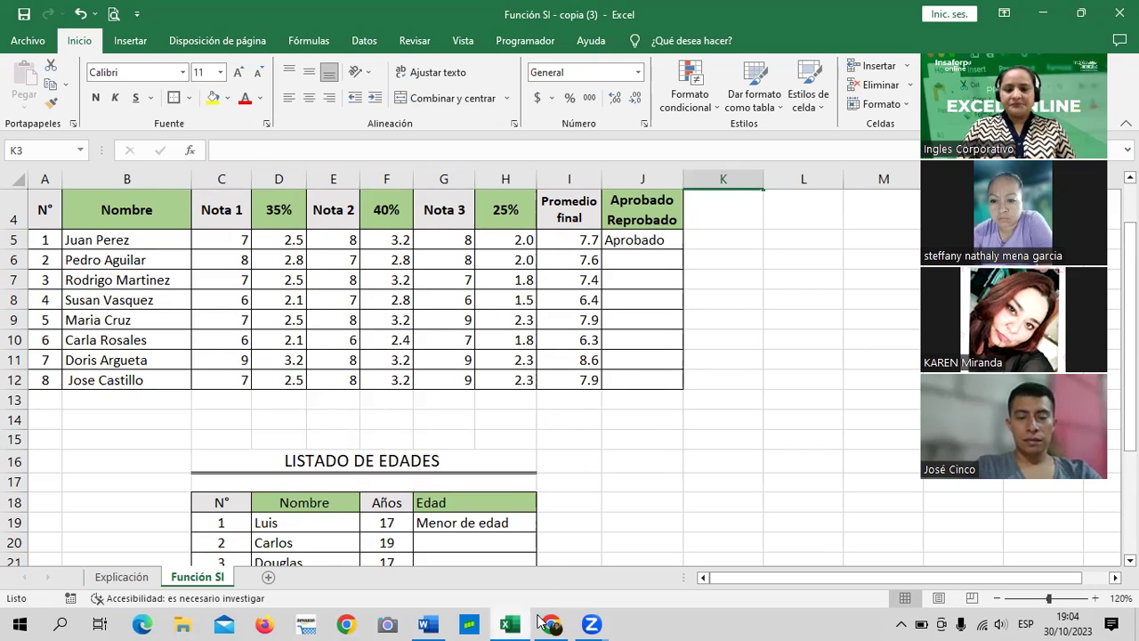
Return to the 1.1 Función SI lesson page in Chrome
{"action": "mouse_move", "coordinate": [552, 623]}
{"action": "left_click", "coordinate": [561, 581]}
{"action": "scroll", "coordinate": [599, 376], "scroll_direction": "up", "scroll_amount": 1}
{"action": "scroll", "coordinate": [602, 371], "scroll_direction": "up", "scroll_amount": 2}
{"action": "scroll", "coordinate": [604, 371], "scroll_direction": "up", "scroll_amount": 2}
Open the 1.2 Laboratorio 1 quiz and scroll through its four SI-function questions
{"action": "scroll", "coordinate": [604, 372], "scroll_direction": "up", "scroll_amount": 2}
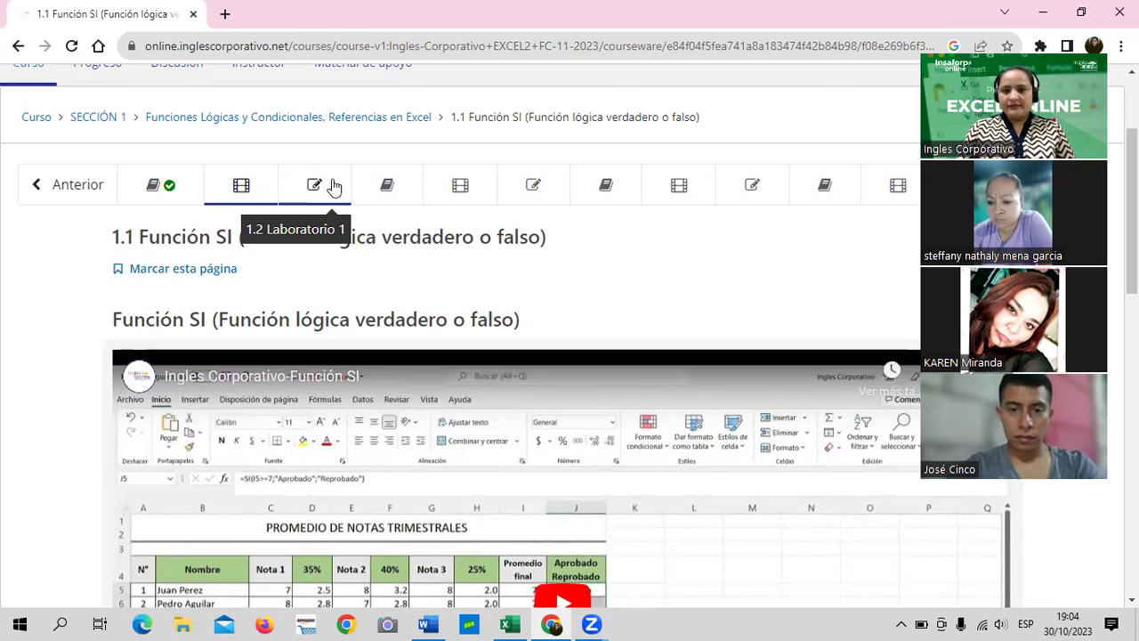
{"action": "left_click", "coordinate": [333, 187]}
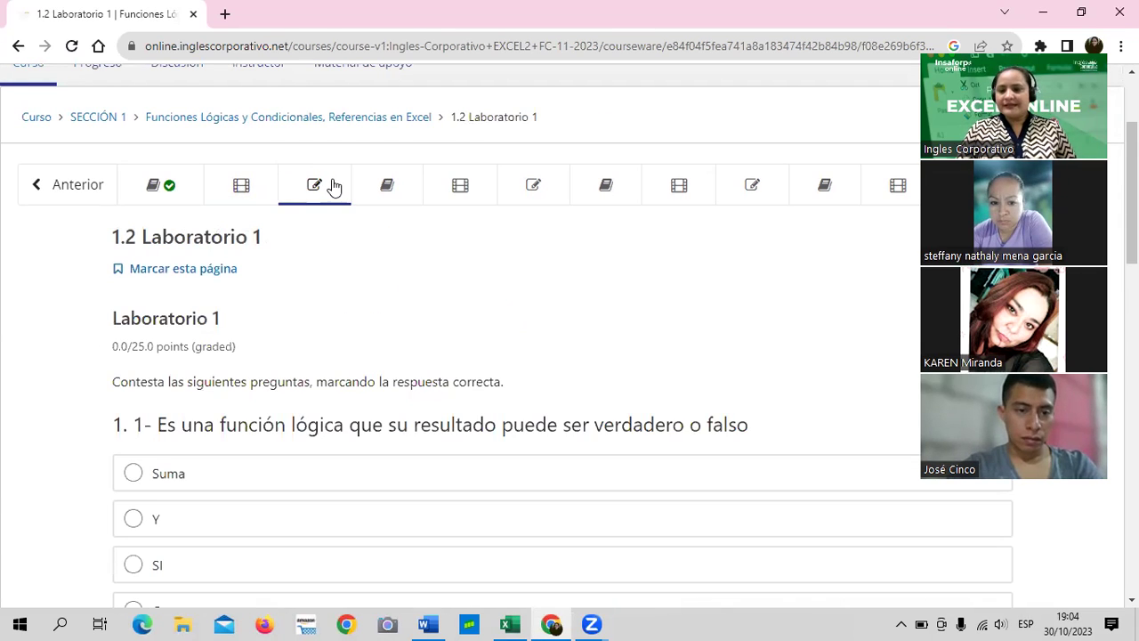
{"action": "scroll", "coordinate": [445, 353], "scroll_direction": "down", "scroll_amount": 2}
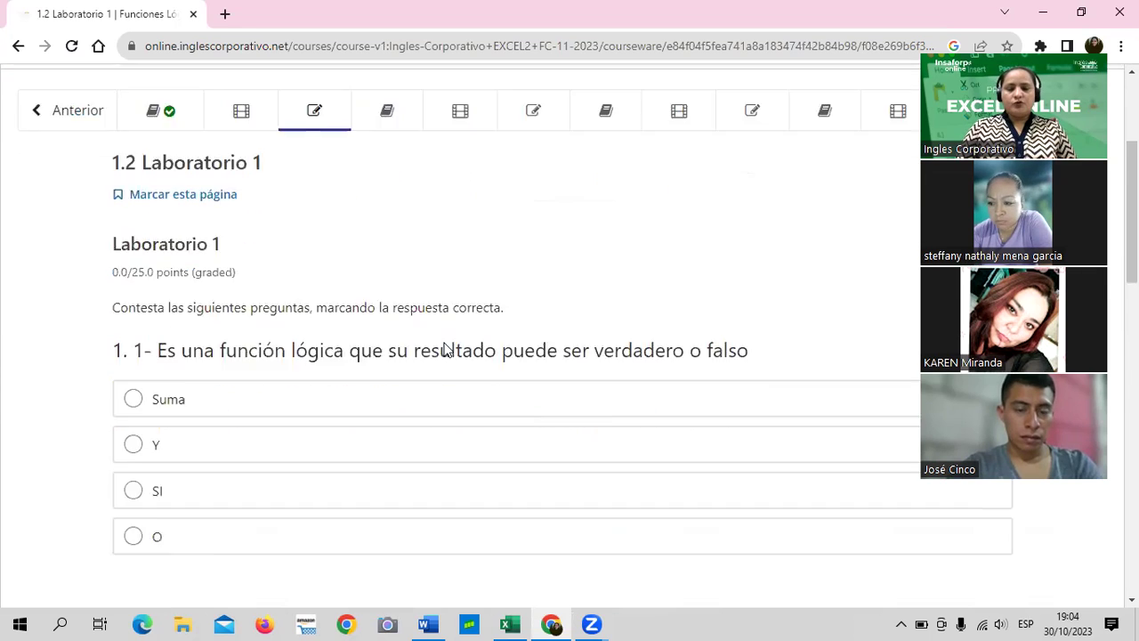
{"action": "scroll", "coordinate": [445, 353], "scroll_direction": "down", "scroll_amount": 4}
{"action": "scroll", "coordinate": [447, 355], "scroll_direction": "down", "scroll_amount": 4}
{"action": "scroll", "coordinate": [446, 353], "scroll_direction": "down", "scroll_amount": 2}
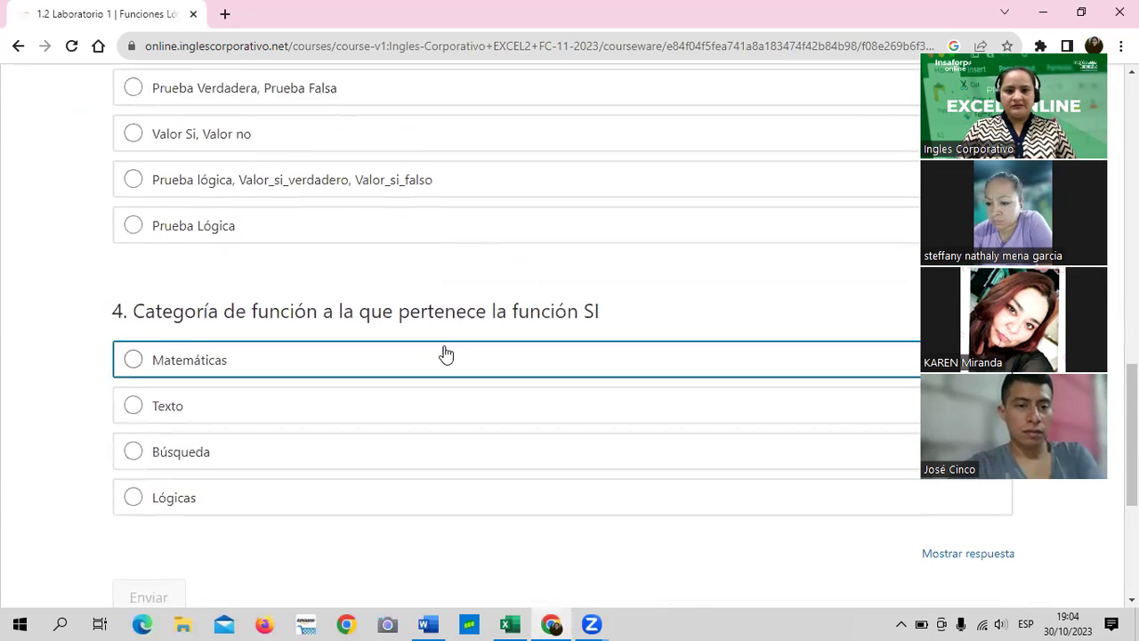
{"action": "scroll", "coordinate": [427, 353], "scroll_direction": "down", "scroll_amount": 3}
{"action": "scroll", "coordinate": [396, 354], "scroll_direction": "up", "scroll_amount": 3}
{"action": "scroll", "coordinate": [371, 358], "scroll_direction": "up", "scroll_amount": 3}
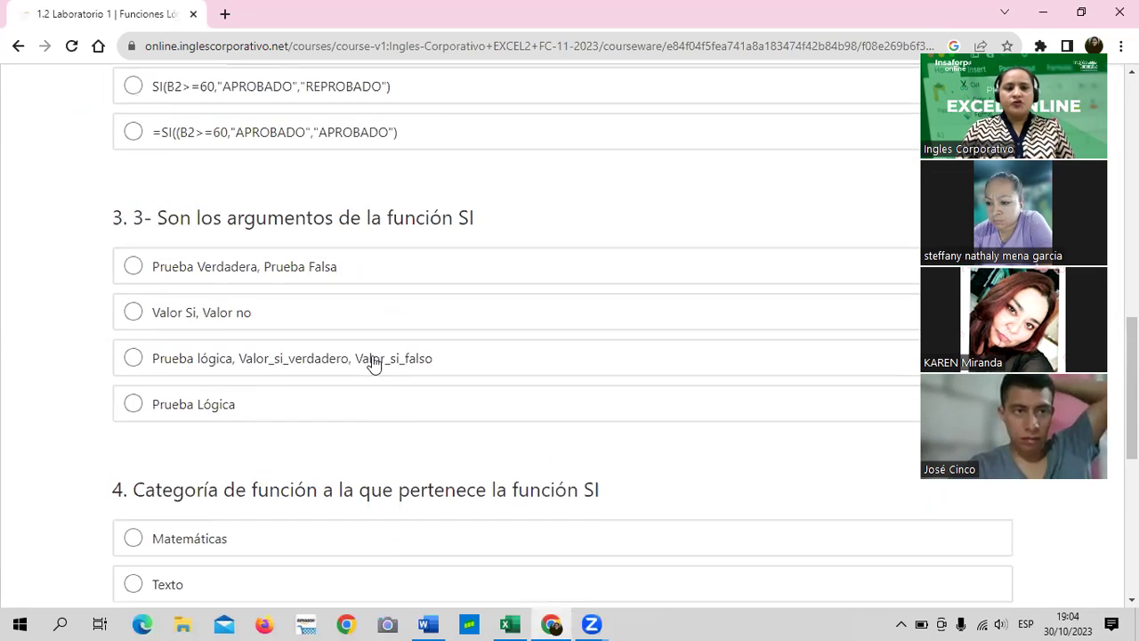
{"action": "scroll", "coordinate": [364, 348], "scroll_direction": "up", "scroll_amount": 4}
{"action": "scroll", "coordinate": [427, 361], "scroll_direction": "up", "scroll_amount": 2}
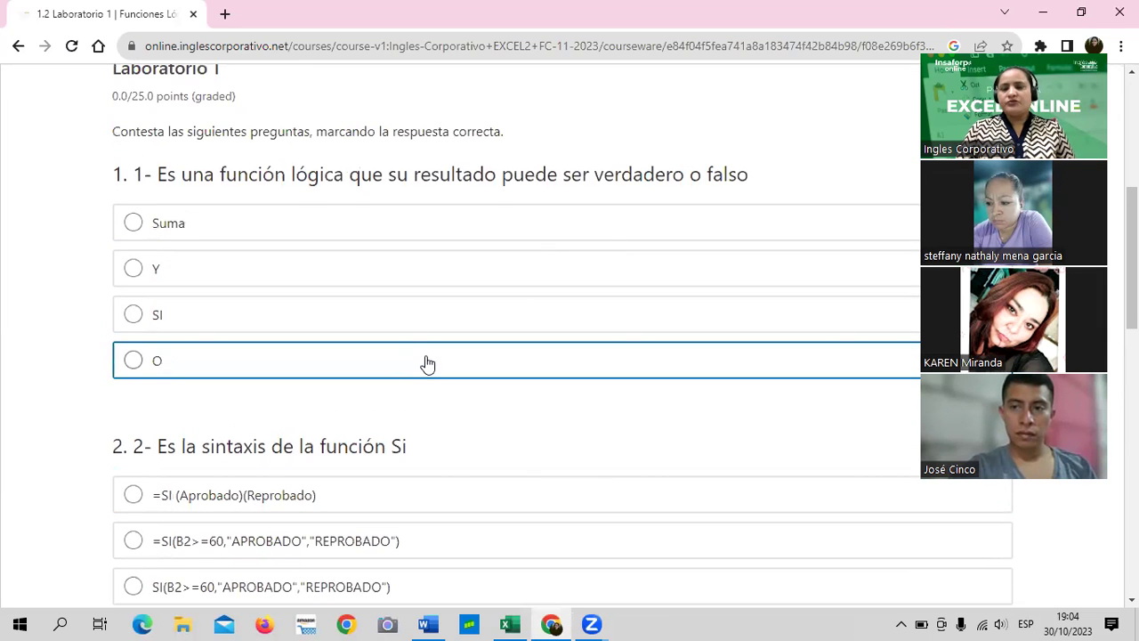
{"action": "scroll", "coordinate": [425, 363], "scroll_direction": "up", "scroll_amount": 2}
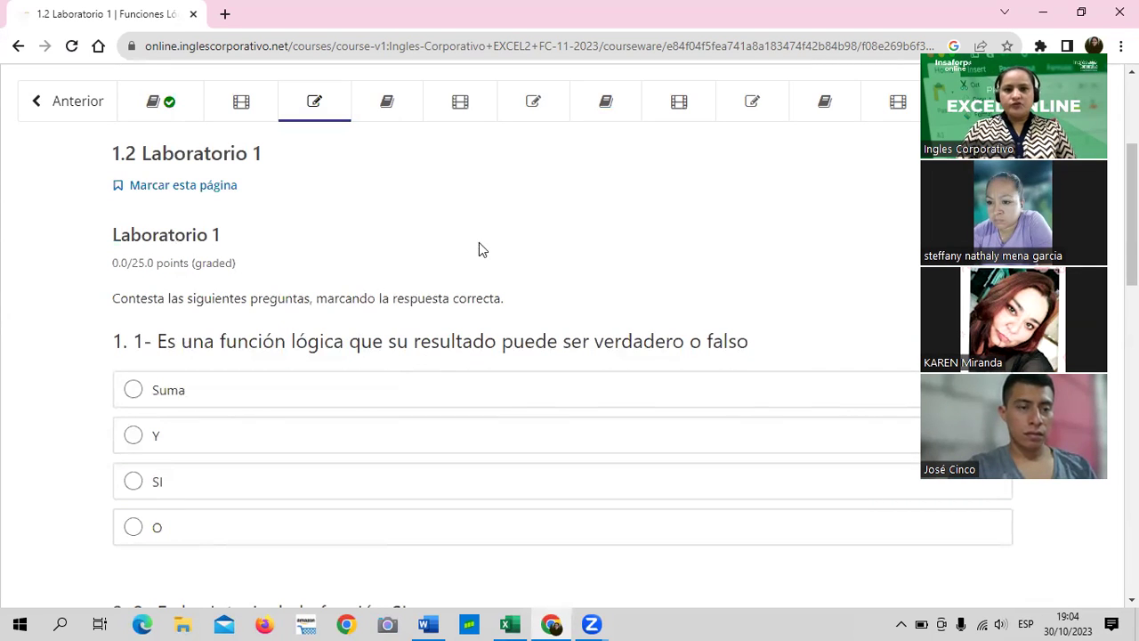
{"action": "scroll", "coordinate": [477, 266], "scroll_direction": "up", "scroll_amount": 2}
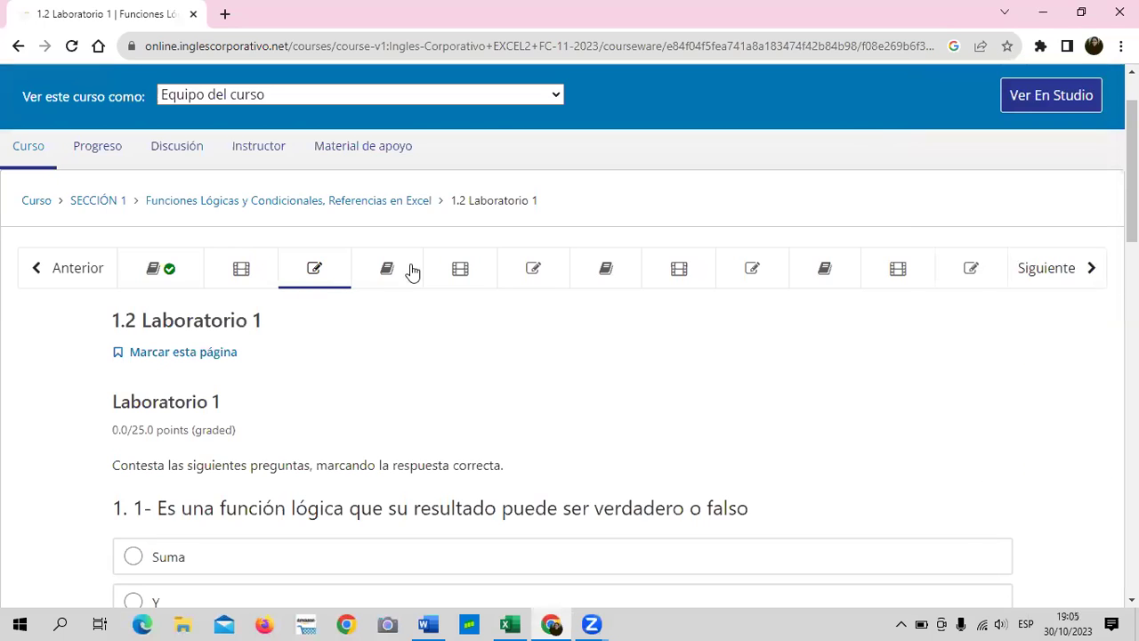
Step through Laboratorio 2 and 3 to the 1.11 Laboratorio 4 quiz and review its questions
{"action": "left_click", "coordinate": [336, 272]}
{"action": "left_click", "coordinate": [545, 270]}
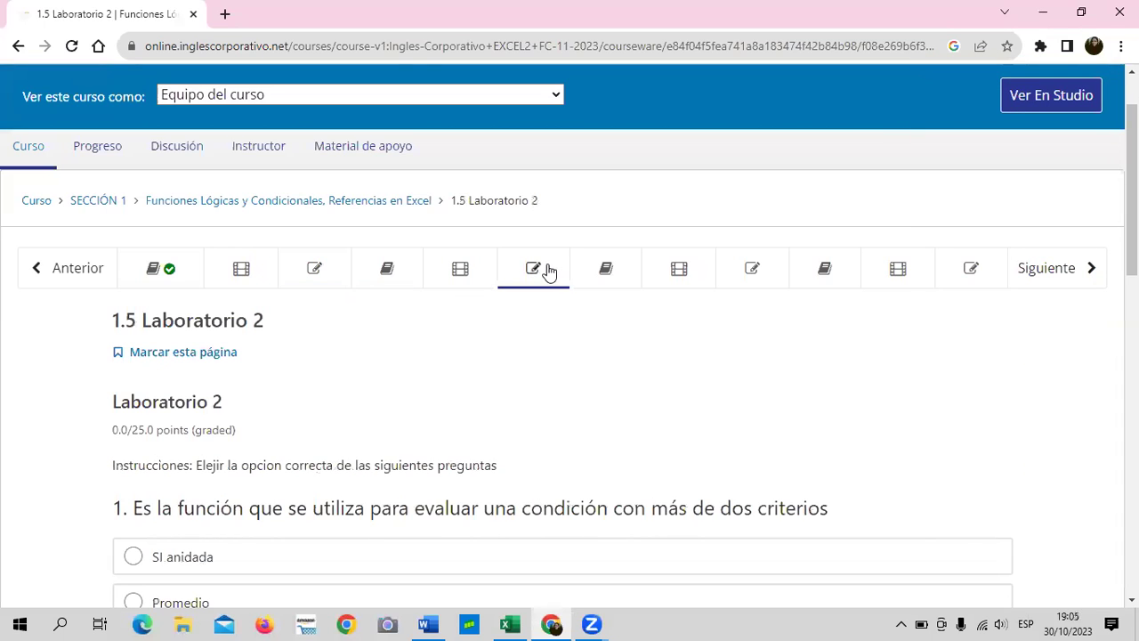
{"action": "left_click", "coordinate": [756, 268]}
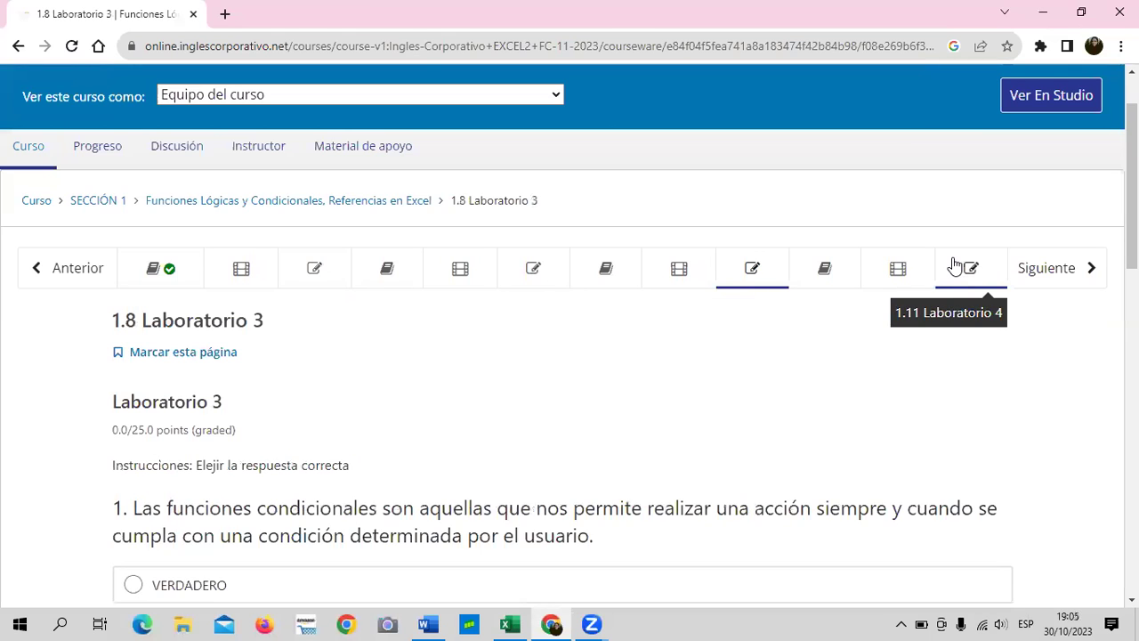
{"action": "left_click", "coordinate": [958, 263]}
{"action": "scroll", "coordinate": [617, 374], "scroll_direction": "down", "scroll_amount": 3}
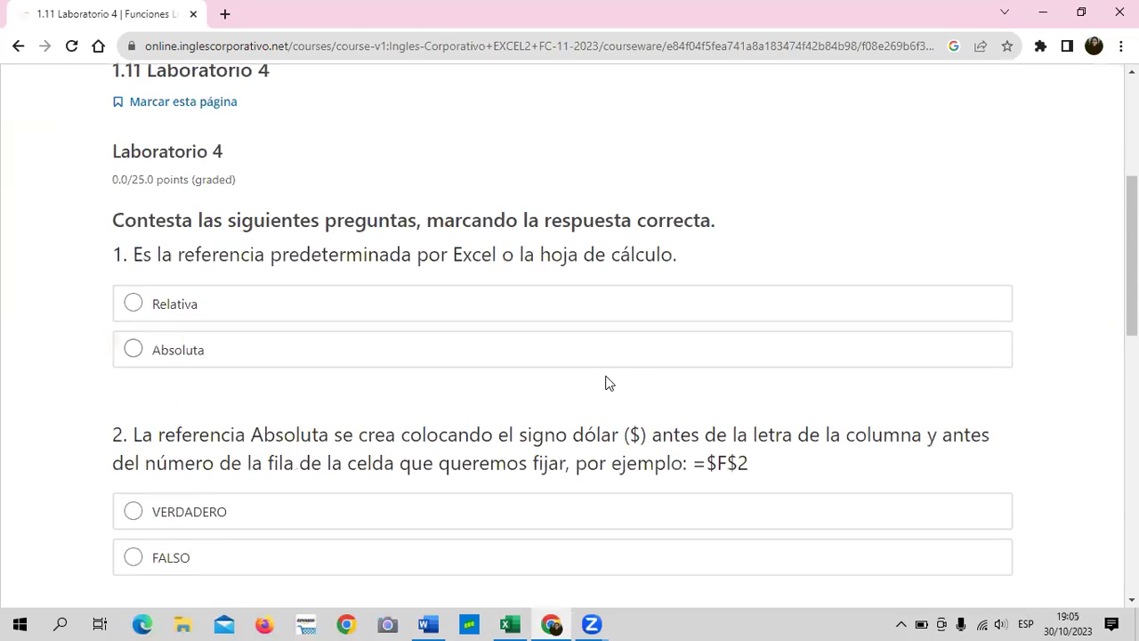
{"action": "scroll", "coordinate": [605, 382], "scroll_direction": "down", "scroll_amount": 1}
{"action": "scroll", "coordinate": [588, 395], "scroll_direction": "down", "scroll_amount": 3}
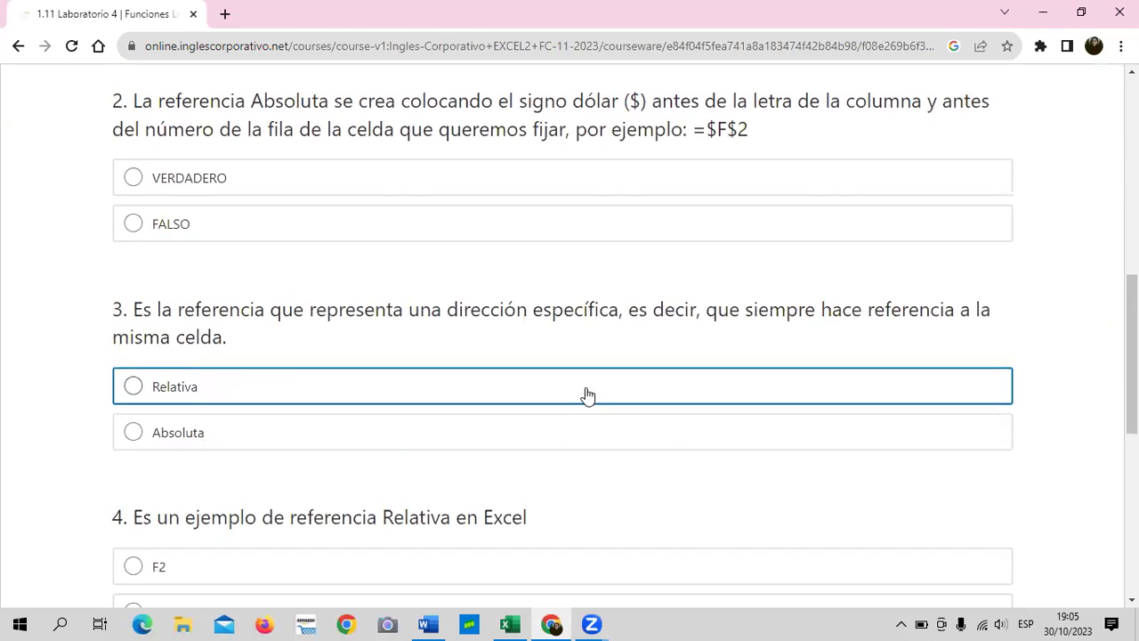
{"action": "scroll", "coordinate": [587, 395], "scroll_direction": "up", "scroll_amount": 3}
{"action": "scroll", "coordinate": [586, 390], "scroll_direction": "up", "scroll_amount": 4}
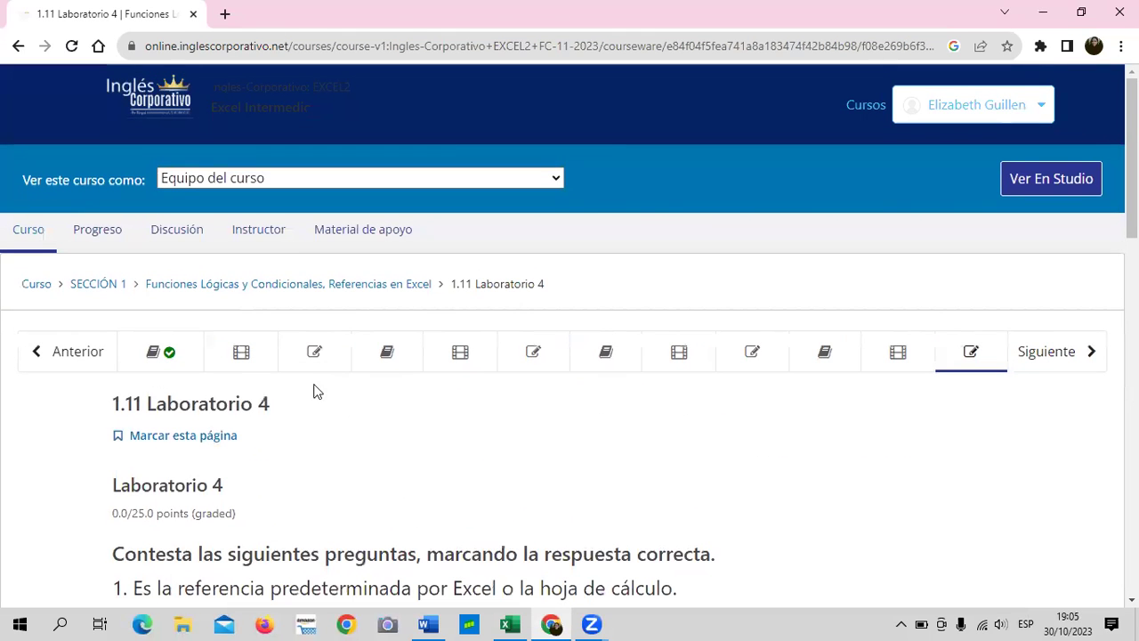
{"action": "left_click", "coordinate": [330, 357]}
{"action": "scroll", "coordinate": [486, 421], "scroll_direction": "down", "scroll_amount": 3}
{"action": "scroll", "coordinate": [483, 421], "scroll_direction": "down", "scroll_amount": 2}
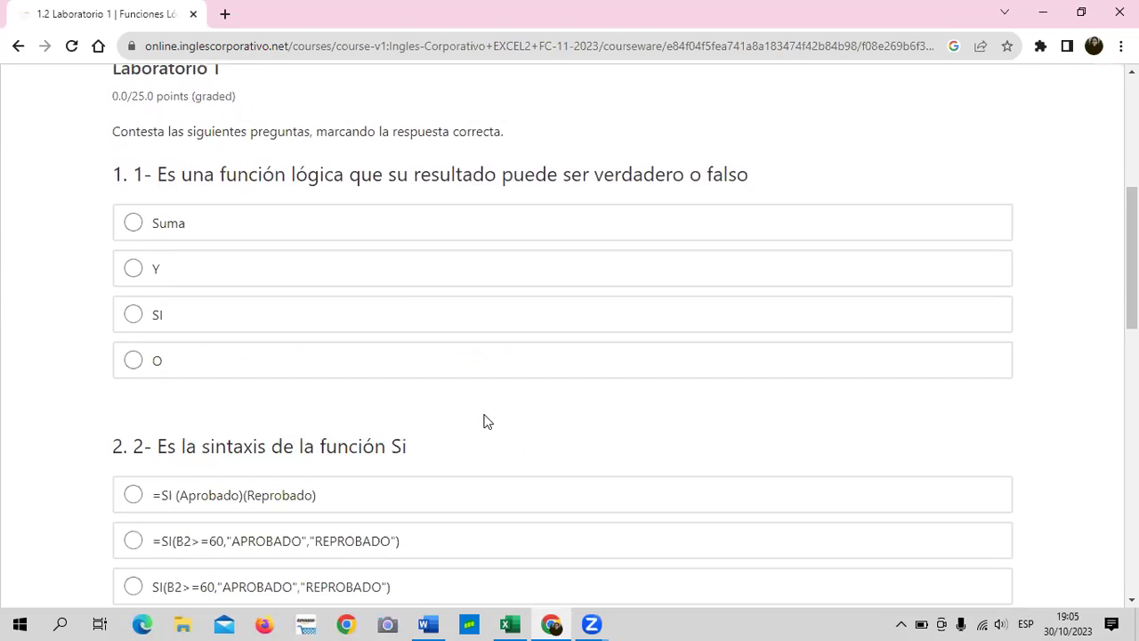
{"action": "scroll", "coordinate": [486, 421], "scroll_direction": "down", "scroll_amount": 1}
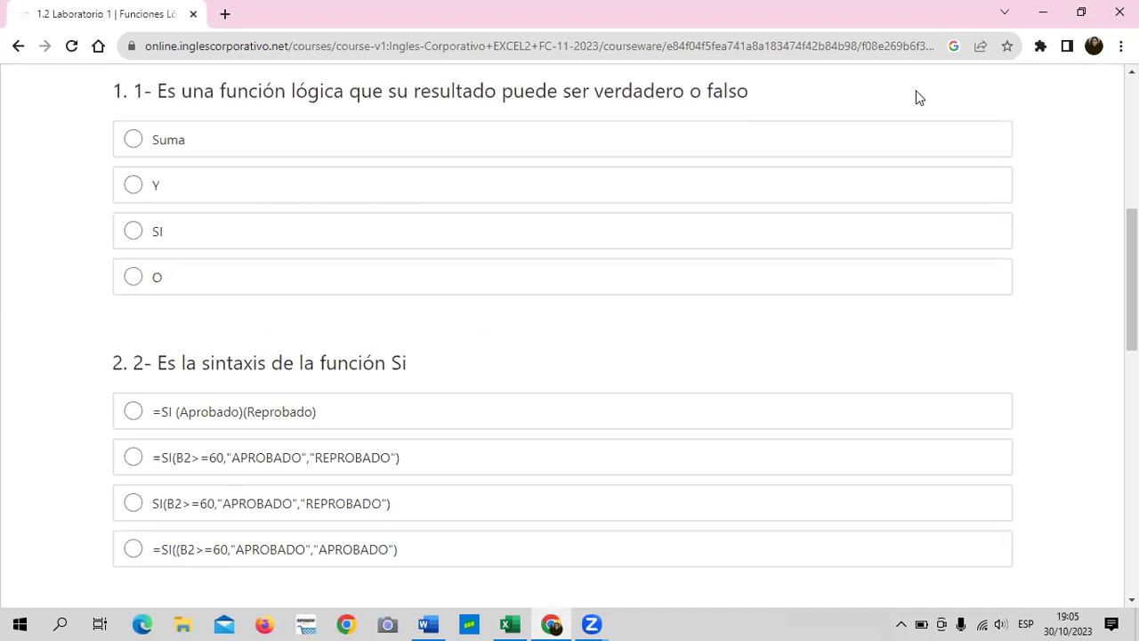
{"action": "scroll", "coordinate": [405, 431], "scroll_direction": "down", "scroll_amount": 4}
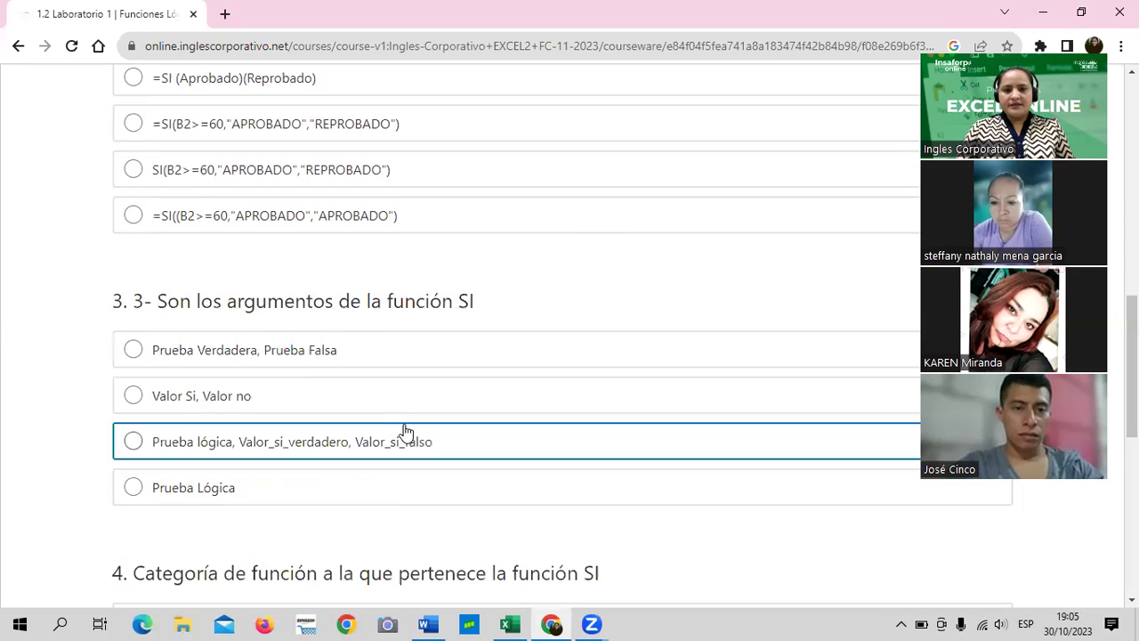
{"action": "scroll", "coordinate": [429, 419], "scroll_direction": "down", "scroll_amount": 2}
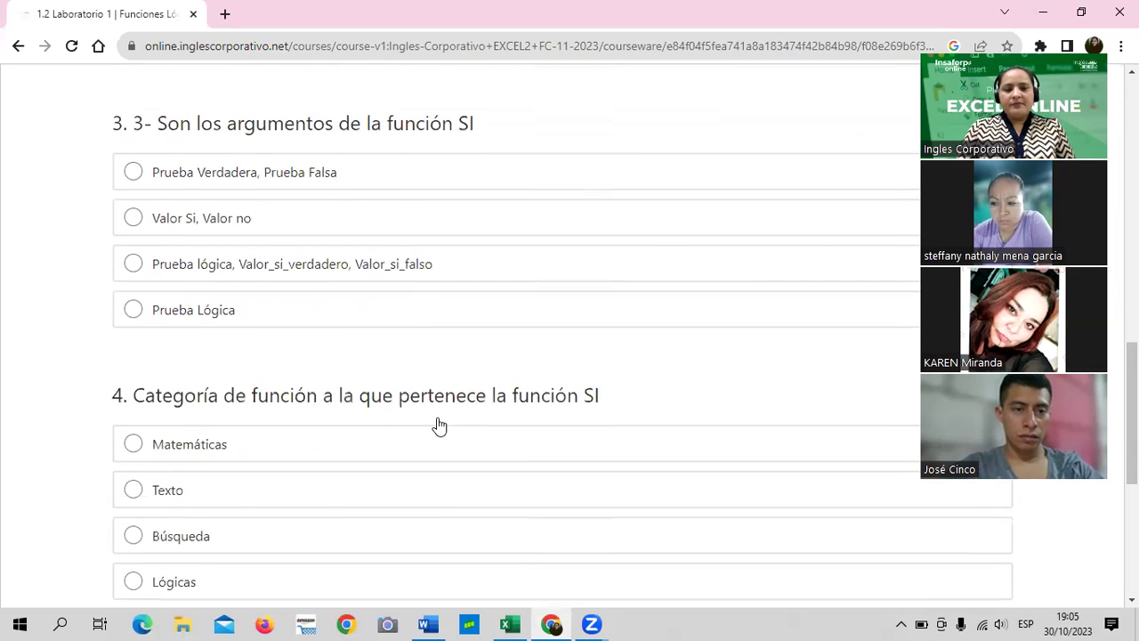
{"action": "scroll", "coordinate": [436, 425], "scroll_direction": "down", "scroll_amount": 2}
{"action": "scroll", "coordinate": [374, 414], "scroll_direction": "down", "scroll_amount": 1}
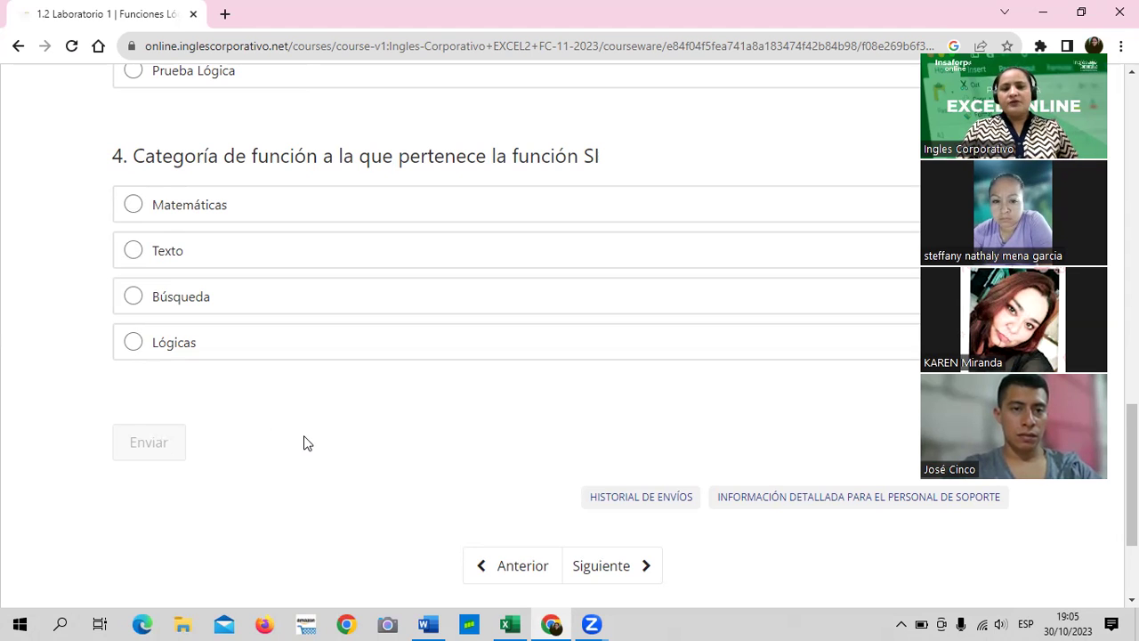
{"action": "scroll", "coordinate": [303, 443], "scroll_direction": "up", "scroll_amount": 2}
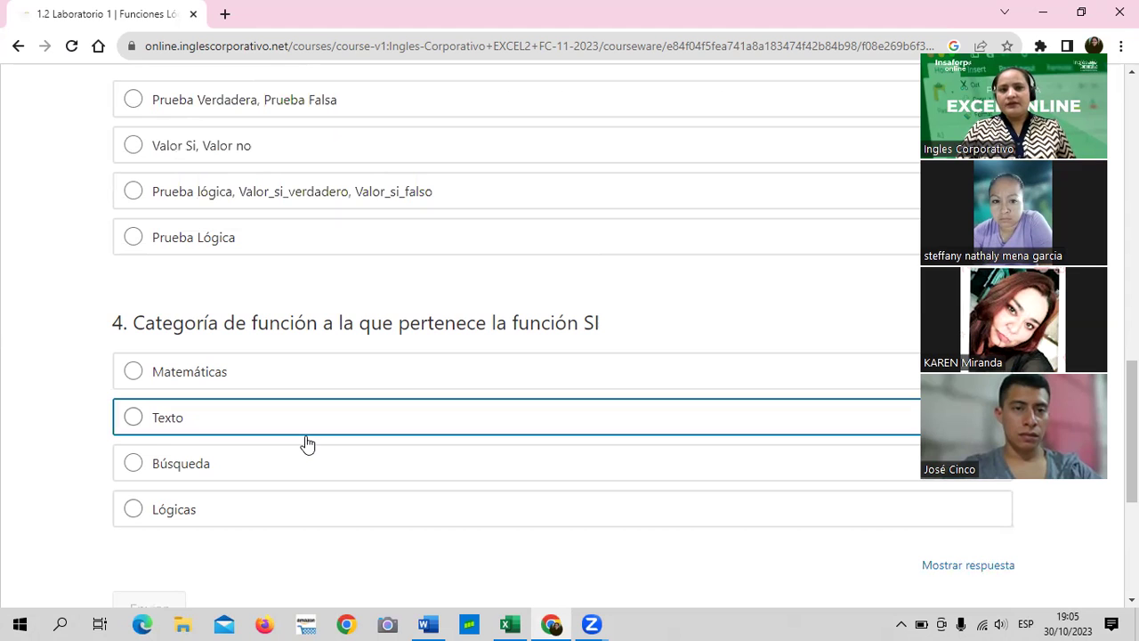
{"action": "scroll", "coordinate": [329, 442], "scroll_direction": "up", "scroll_amount": 2}
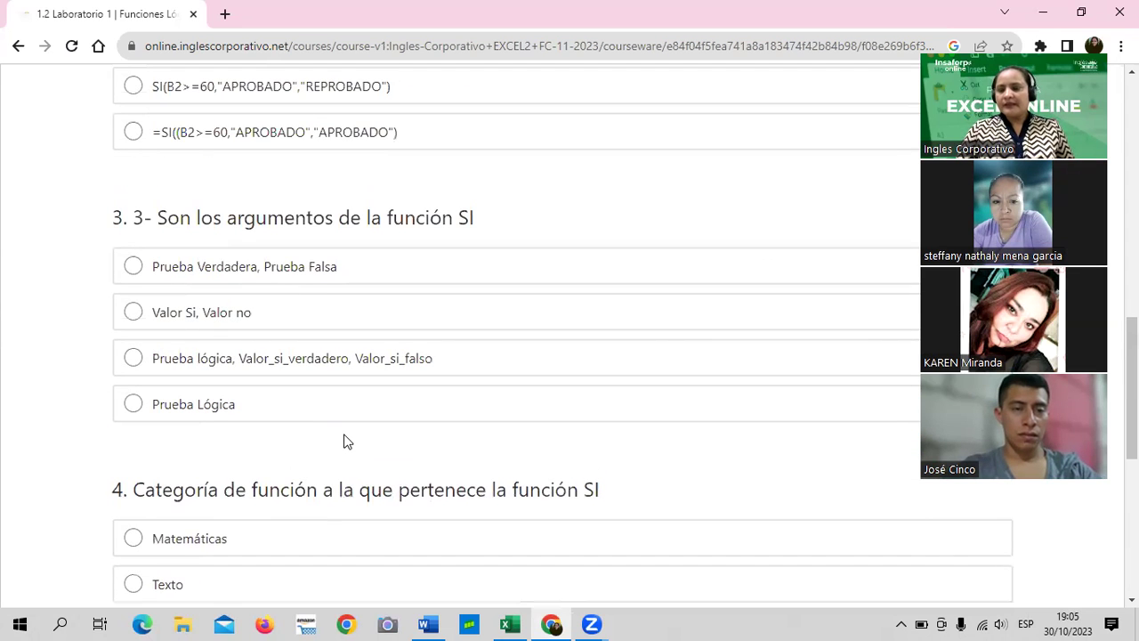
{"action": "scroll", "coordinate": [345, 440], "scroll_direction": "up", "scroll_amount": 3}
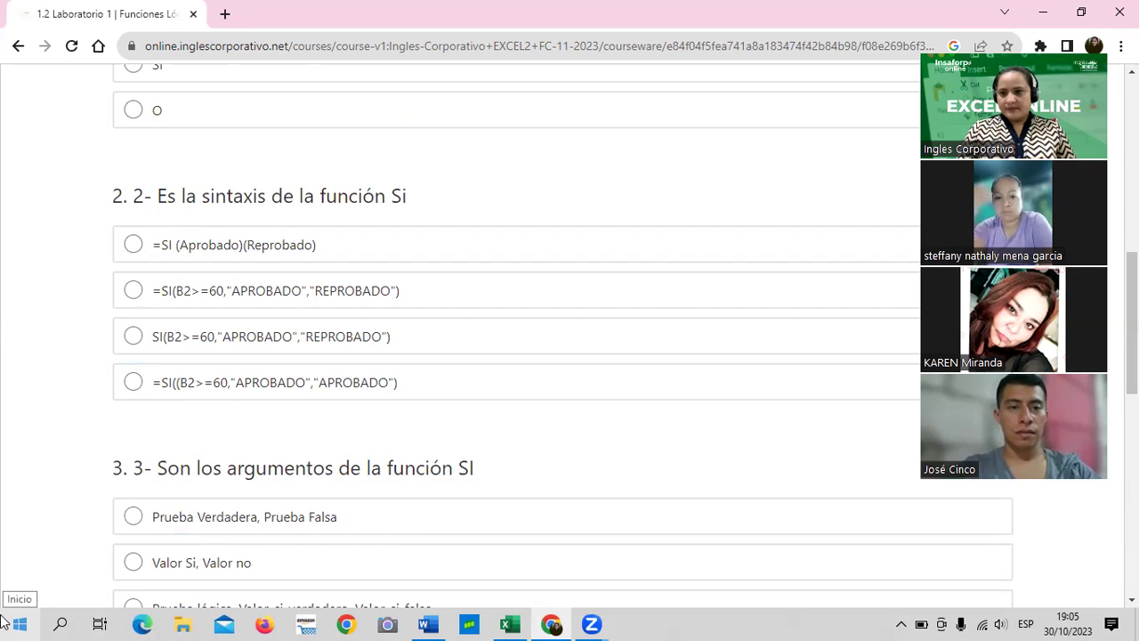
{"action": "scroll", "coordinate": [355, 305], "scroll_direction": "up", "scroll_amount": 3}
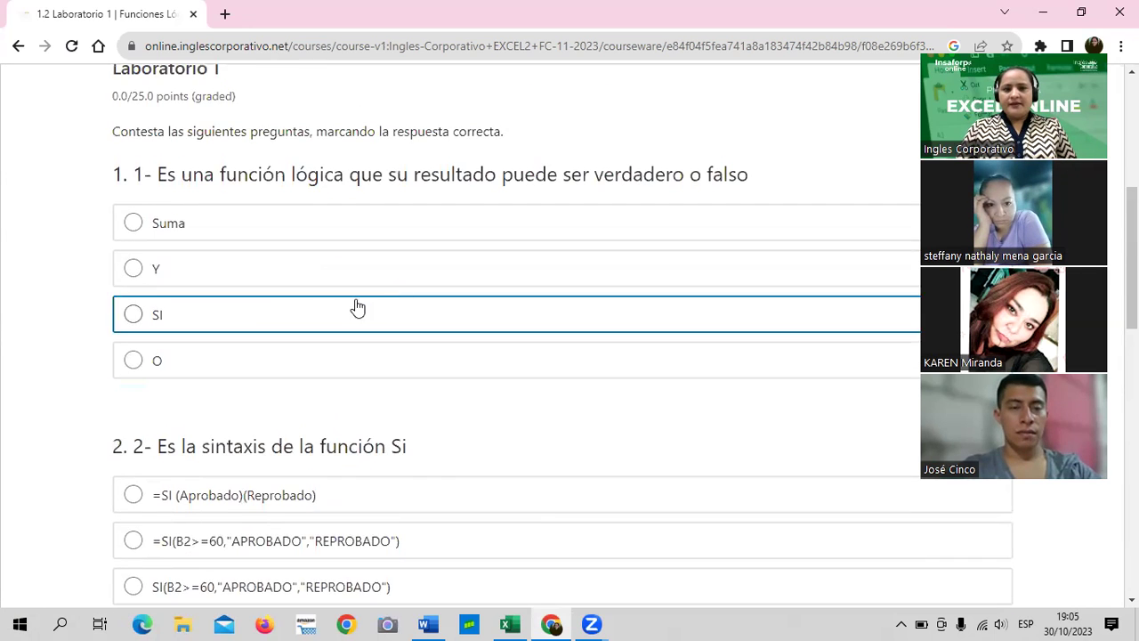
{"action": "scroll", "coordinate": [524, 341], "scroll_direction": "up", "scroll_amount": 4}
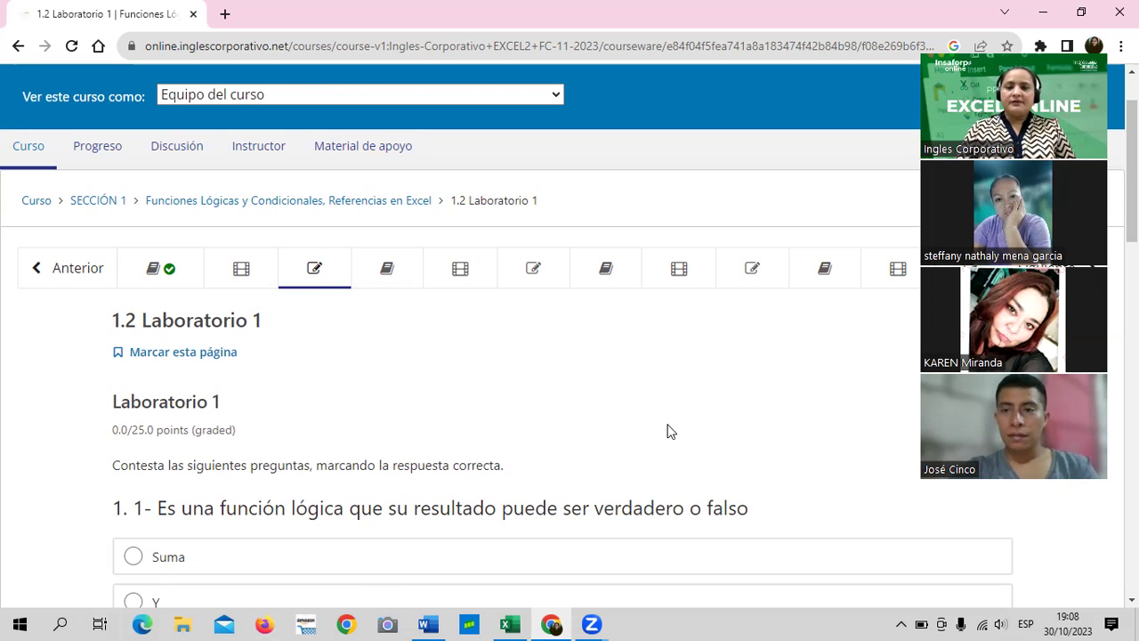
{"action": "scroll", "coordinate": [667, 431], "scroll_direction": "down", "scroll_amount": 2}
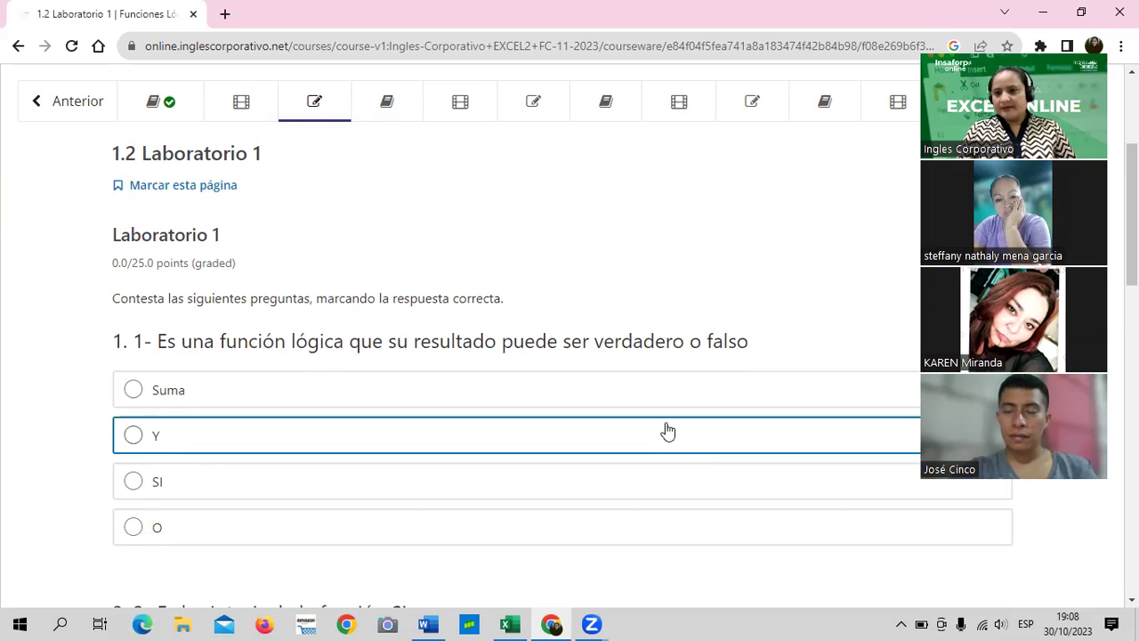
{"action": "scroll", "coordinate": [667, 431], "scroll_direction": "down", "scroll_amount": 2}
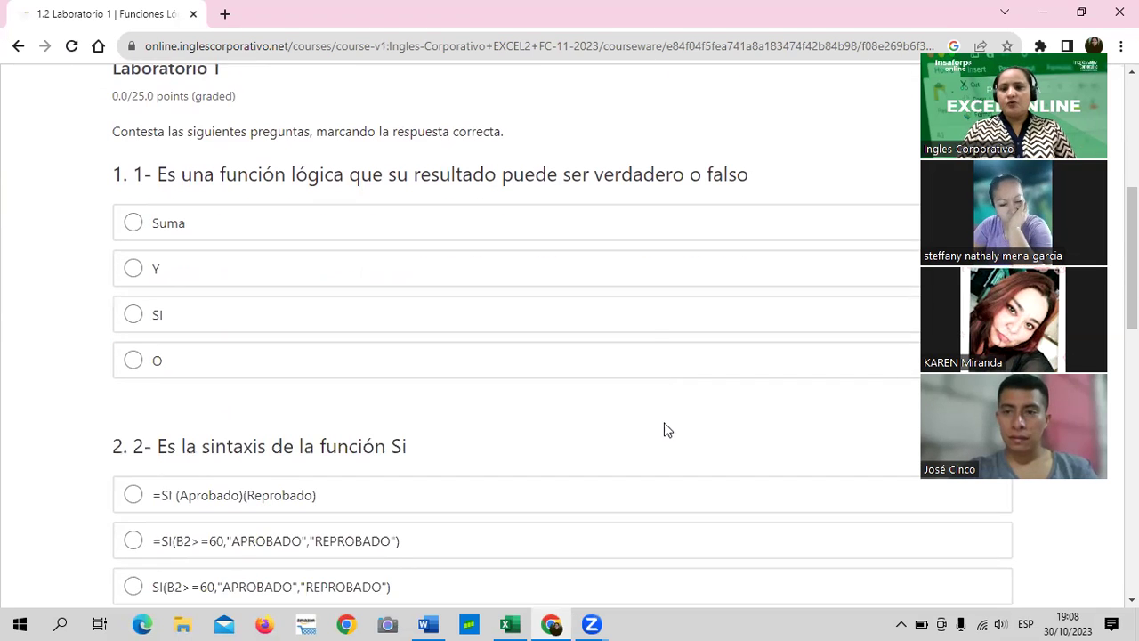
{"action": "scroll", "coordinate": [637, 450], "scroll_direction": "down", "scroll_amount": 3}
{"action": "scroll", "coordinate": [369, 475], "scroll_direction": "down", "scroll_amount": 3}
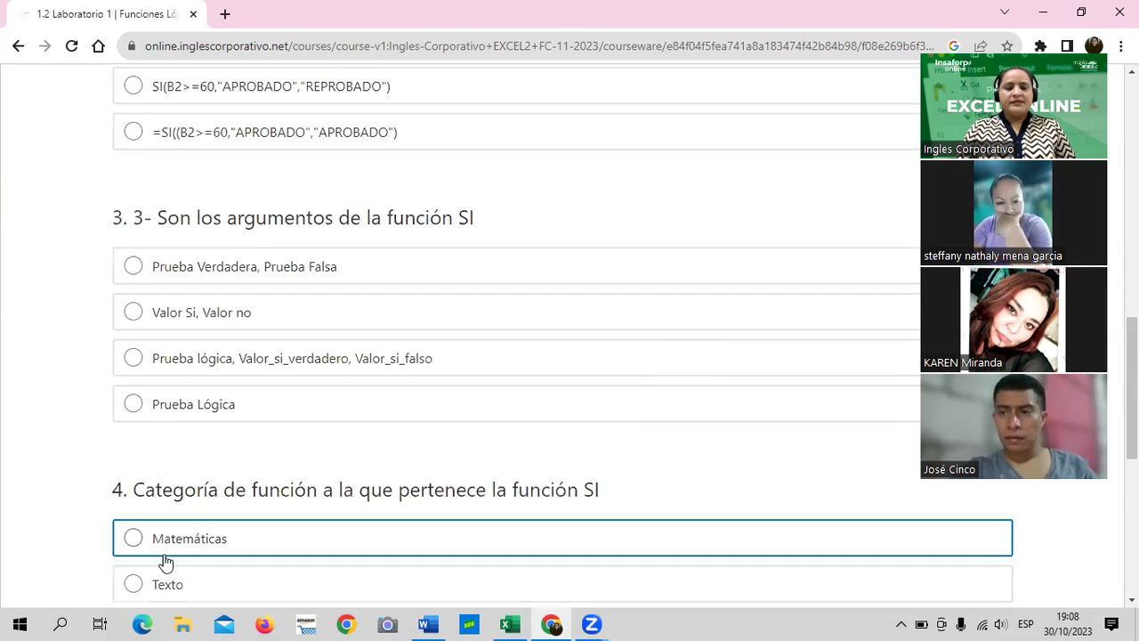
{"action": "scroll", "coordinate": [151, 542], "scroll_direction": "down", "scroll_amount": 2}
{"action": "scroll", "coordinate": [149, 507], "scroll_direction": "down", "scroll_amount": 2}
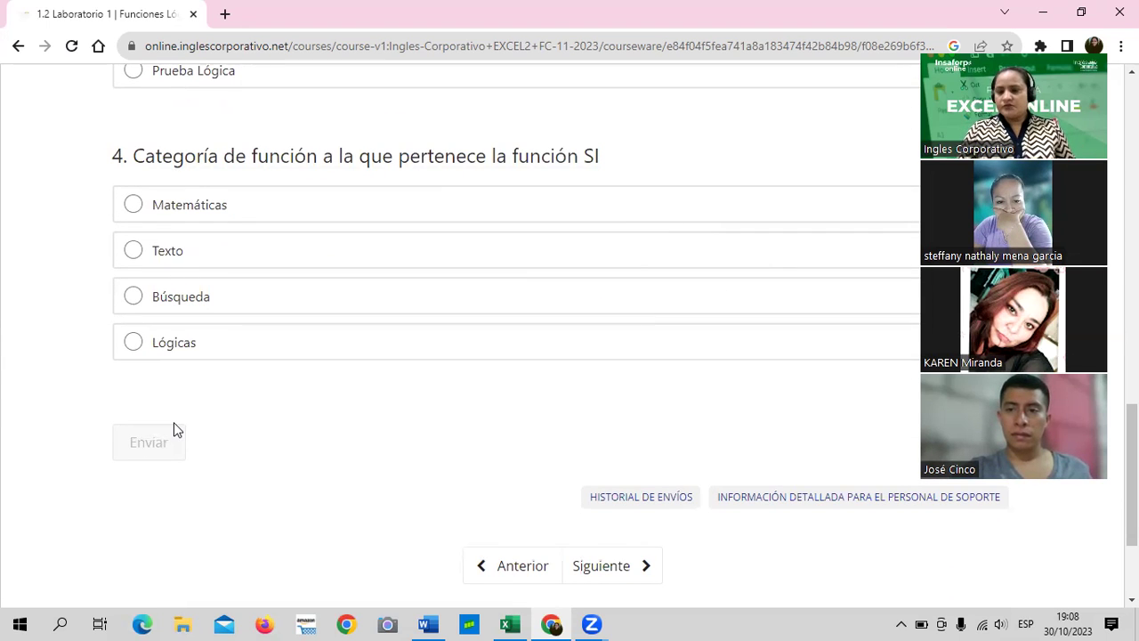
{"action": "scroll", "coordinate": [448, 419], "scroll_direction": "up", "scroll_amount": 2}
{"action": "scroll", "coordinate": [448, 422], "scroll_direction": "up", "scroll_amount": 2}
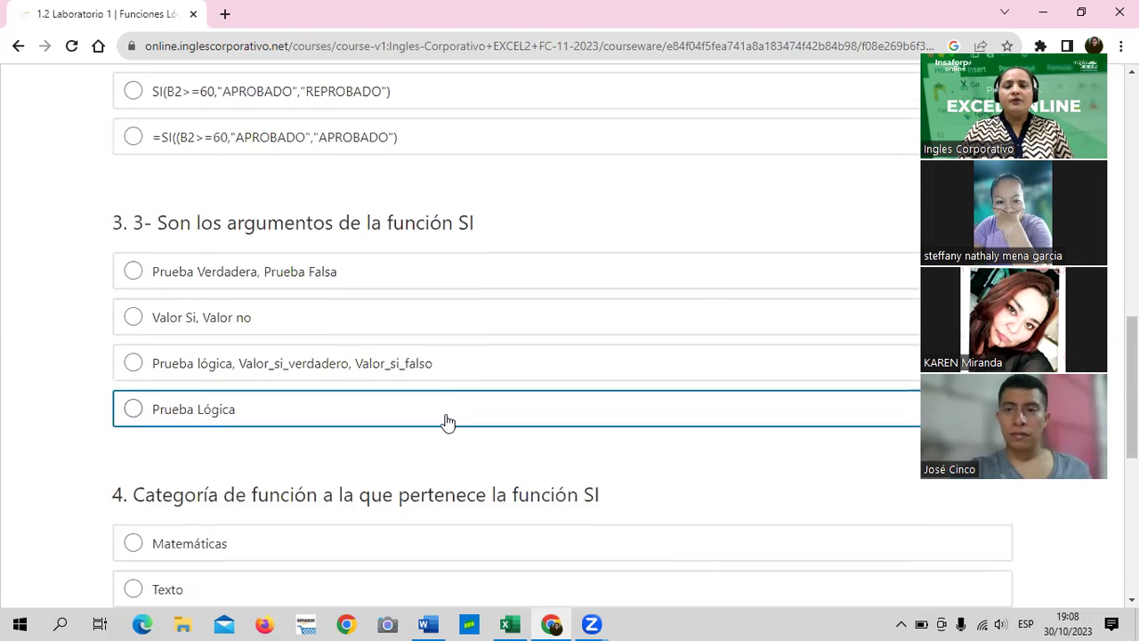
{"action": "scroll", "coordinate": [447, 422], "scroll_direction": "up", "scroll_amount": 2}
{"action": "scroll", "coordinate": [447, 421], "scroll_direction": "up", "scroll_amount": 2}
{"action": "scroll", "coordinate": [447, 422], "scroll_direction": "up", "scroll_amount": 4}
{"action": "scroll", "coordinate": [448, 422], "scroll_direction": "up", "scroll_amount": 3}
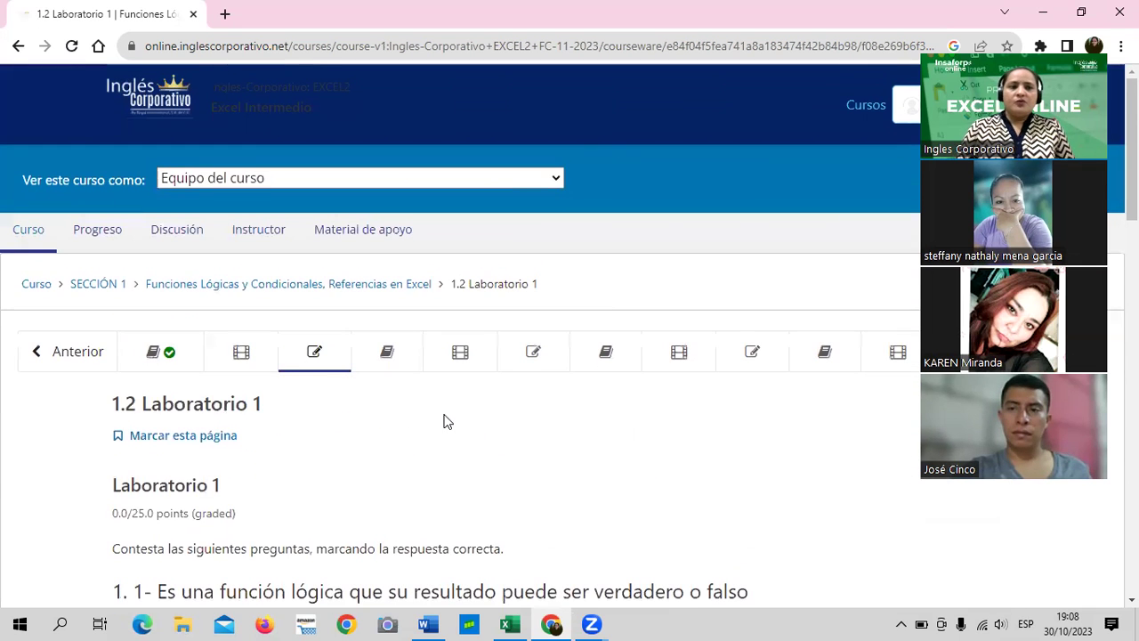
Open the Progreso page and scroll to the grade chart and Sección 1 scores
{"action": "left_click", "coordinate": [90, 235]}
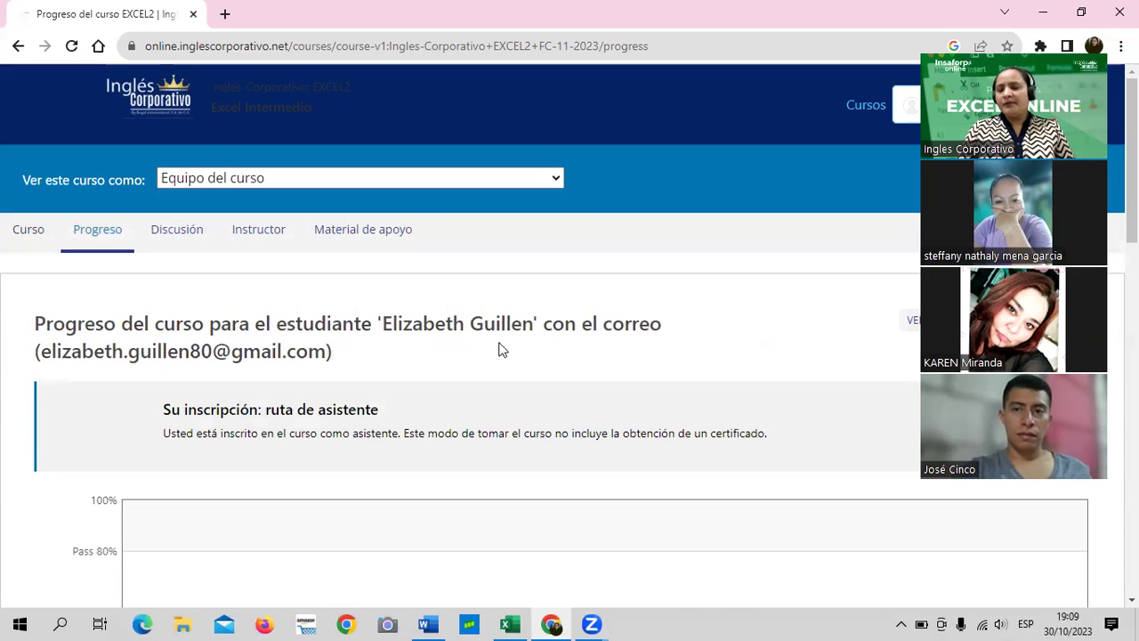
{"action": "scroll", "coordinate": [372, 382], "scroll_direction": "down", "scroll_amount": 2}
{"action": "scroll", "coordinate": [372, 382], "scroll_direction": "down", "scroll_amount": 2}
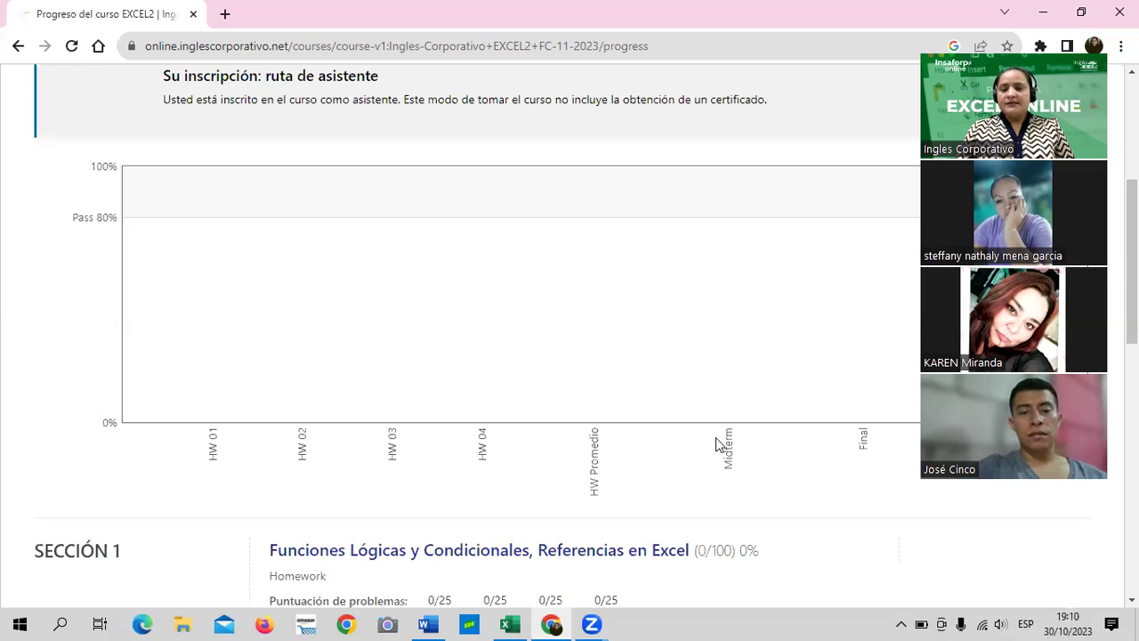
{"action": "scroll", "coordinate": [772, 419], "scroll_direction": "down", "scroll_amount": 2}
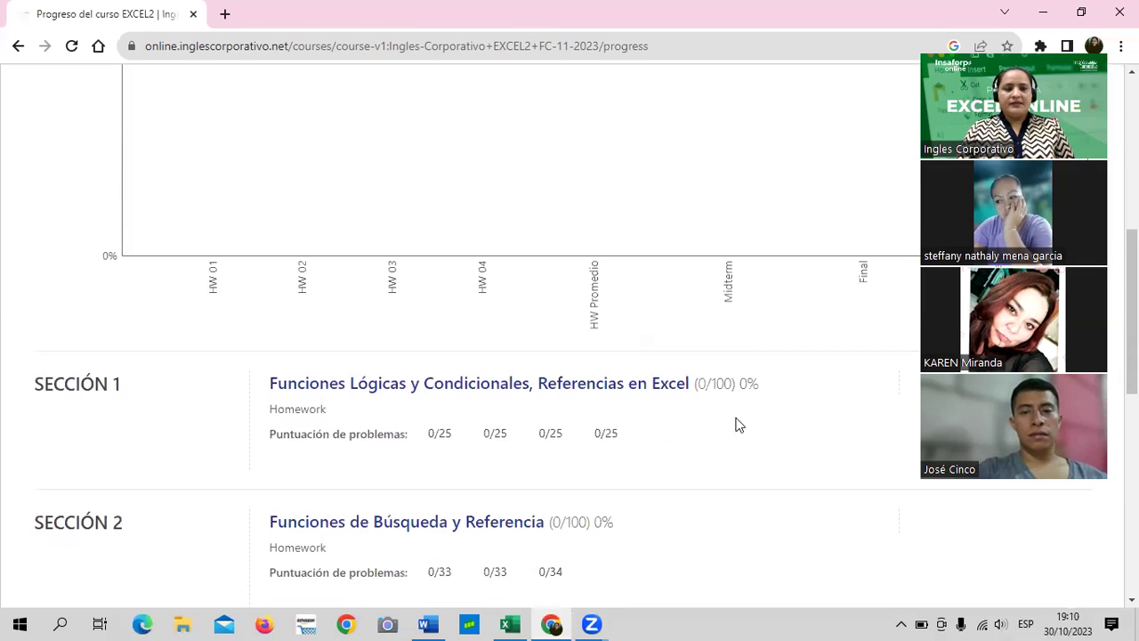
{"action": "scroll", "coordinate": [507, 415], "scroll_direction": "down", "scroll_amount": 2}
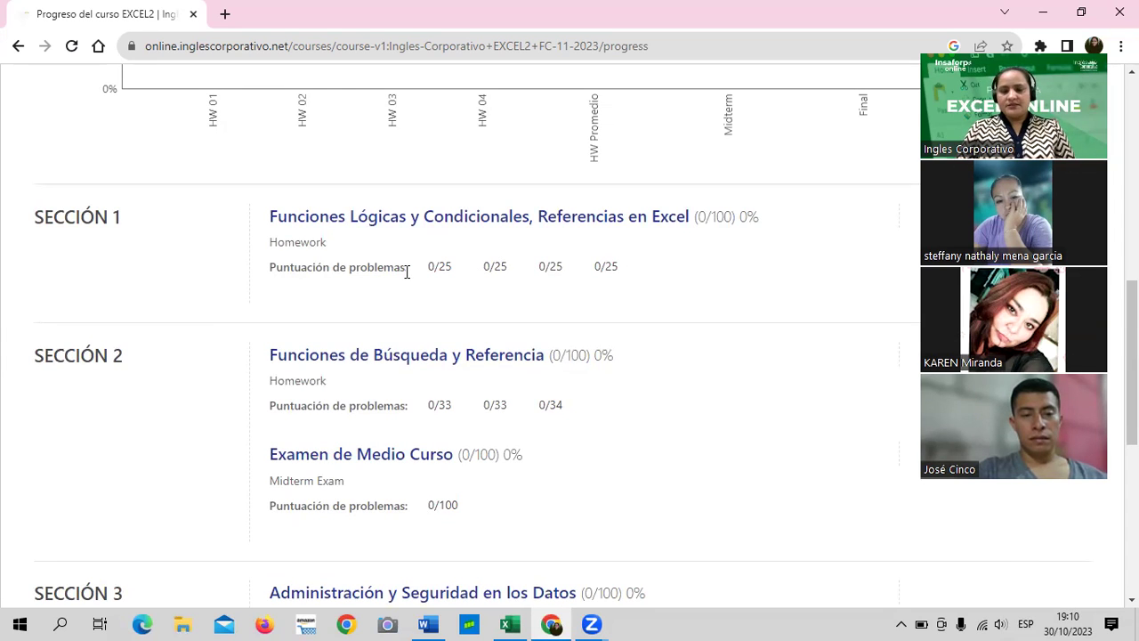
{"action": "scroll", "coordinate": [433, 394], "scroll_direction": "down", "scroll_amount": 1}
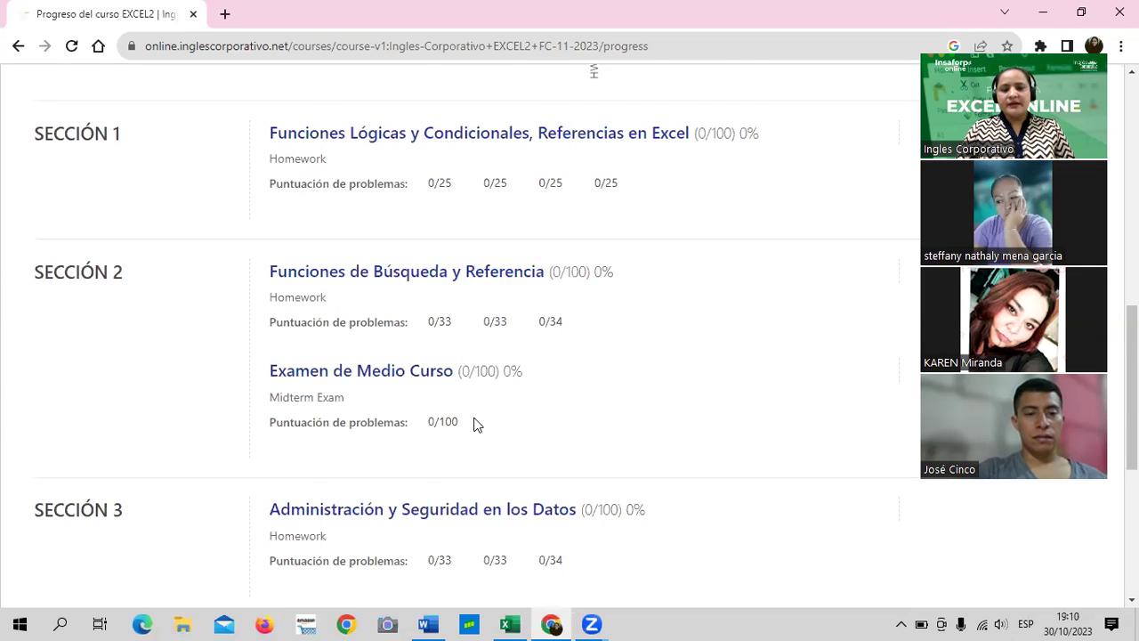
{"action": "scroll", "coordinate": [474, 423], "scroll_direction": "down", "scroll_amount": 2}
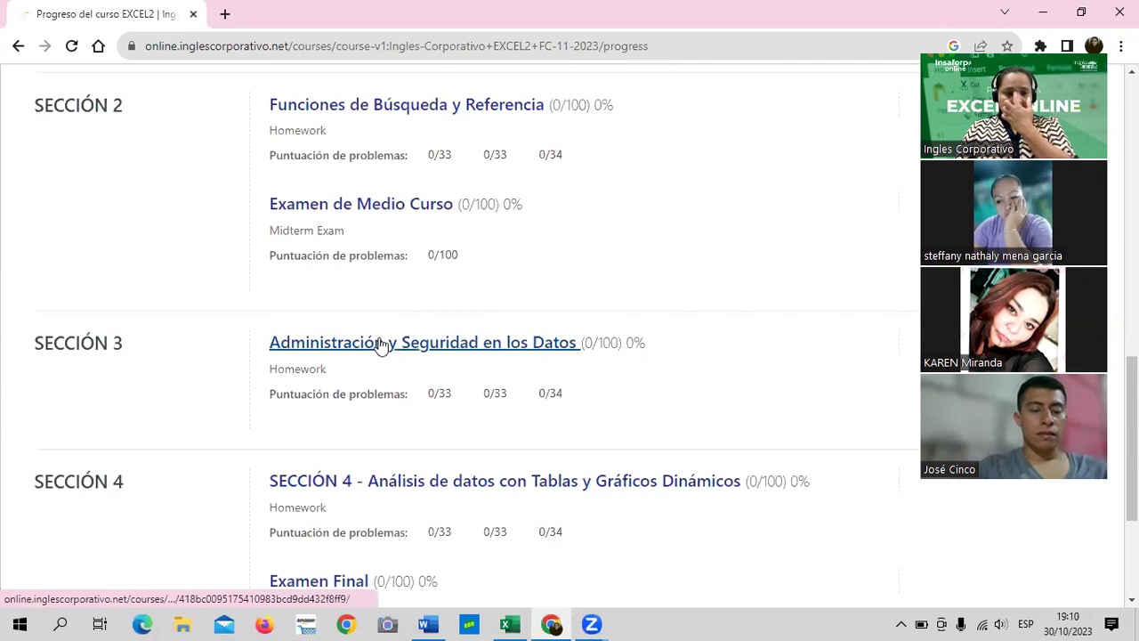
{"action": "scroll", "coordinate": [475, 481], "scroll_direction": "down", "scroll_amount": 1}
{"action": "scroll", "coordinate": [478, 492], "scroll_direction": "up", "scroll_amount": 3}
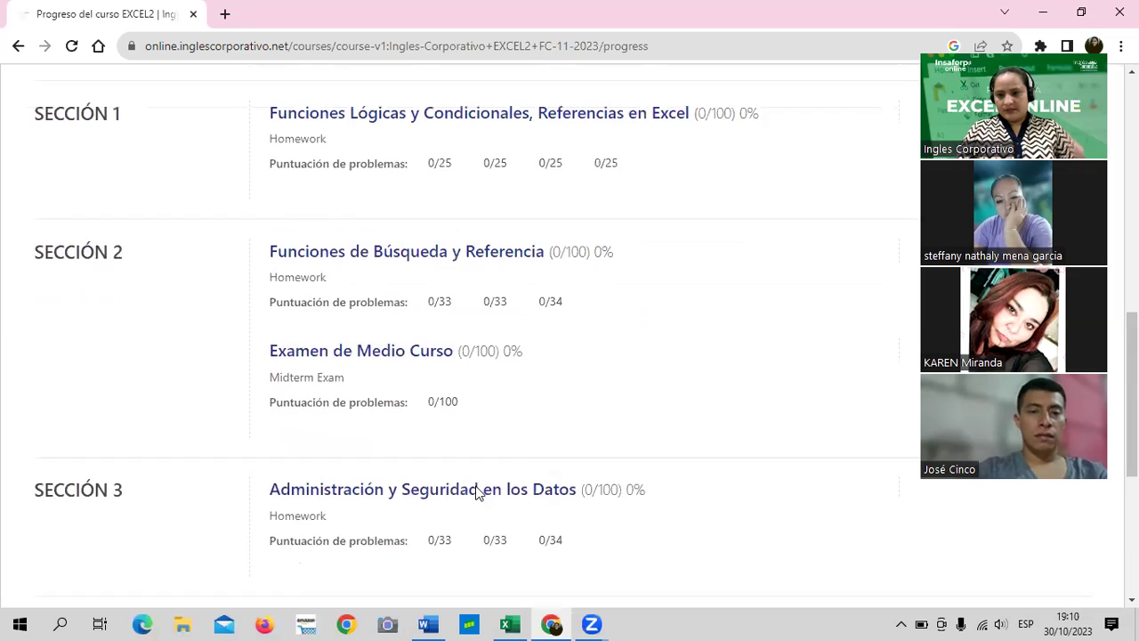
{"action": "scroll", "coordinate": [477, 487], "scroll_direction": "up", "scroll_amount": 5}
{"action": "scroll", "coordinate": [475, 480], "scroll_direction": "up", "scroll_amount": 4}
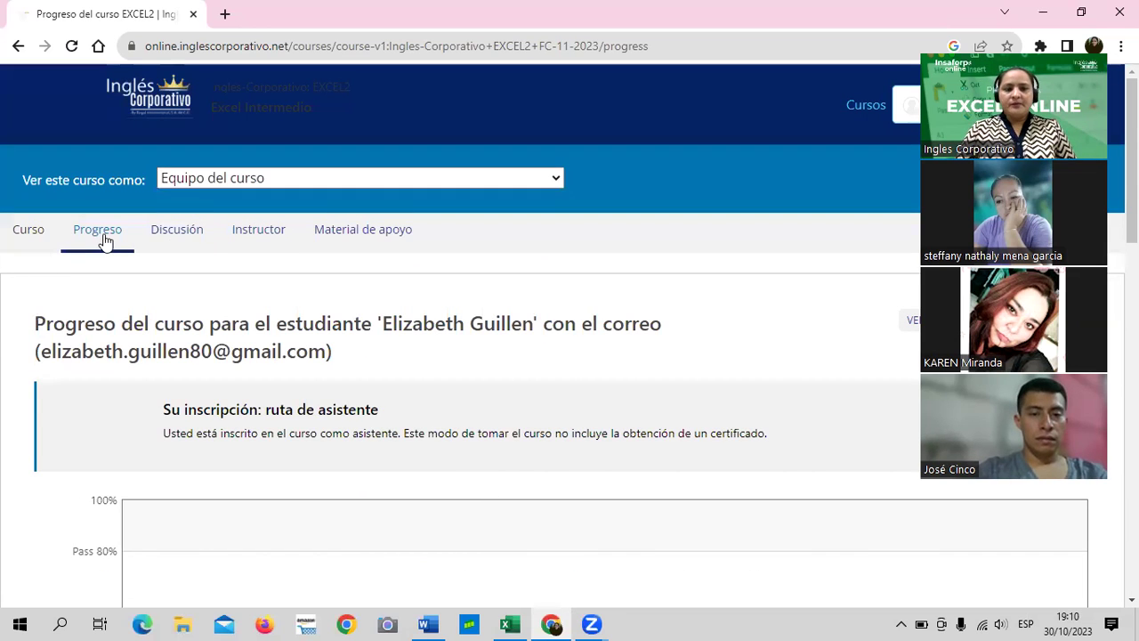
From the course outline, open Funciones Lógicas y Condicionales at unit 1.0 Objetivo de la lección
{"action": "left_click", "coordinate": [32, 231]}
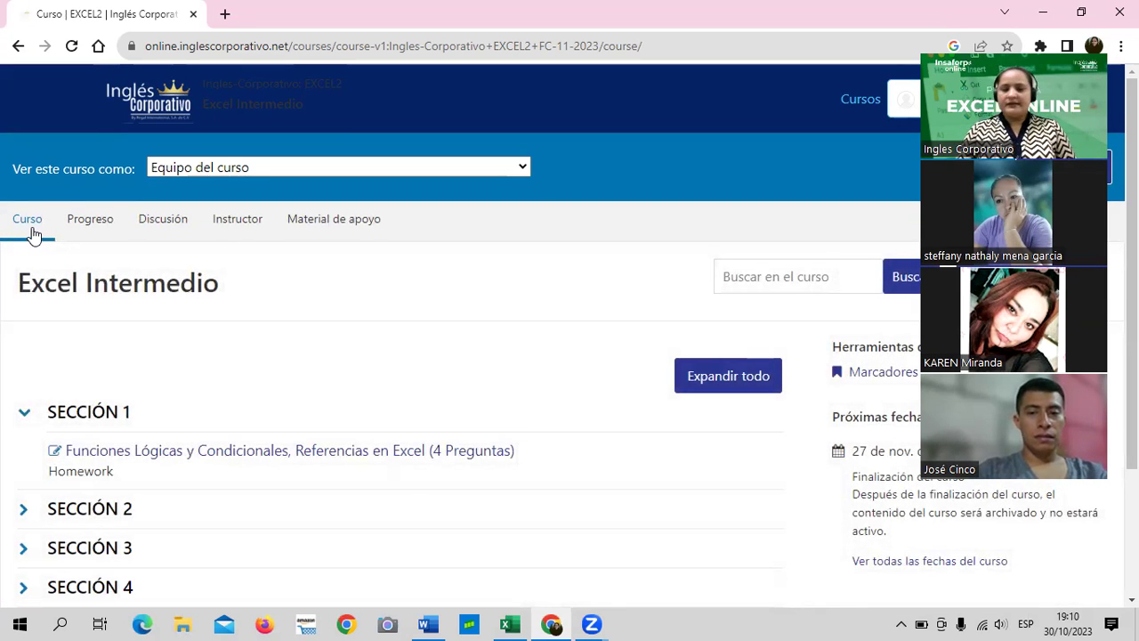
{"action": "left_click", "coordinate": [224, 457]}
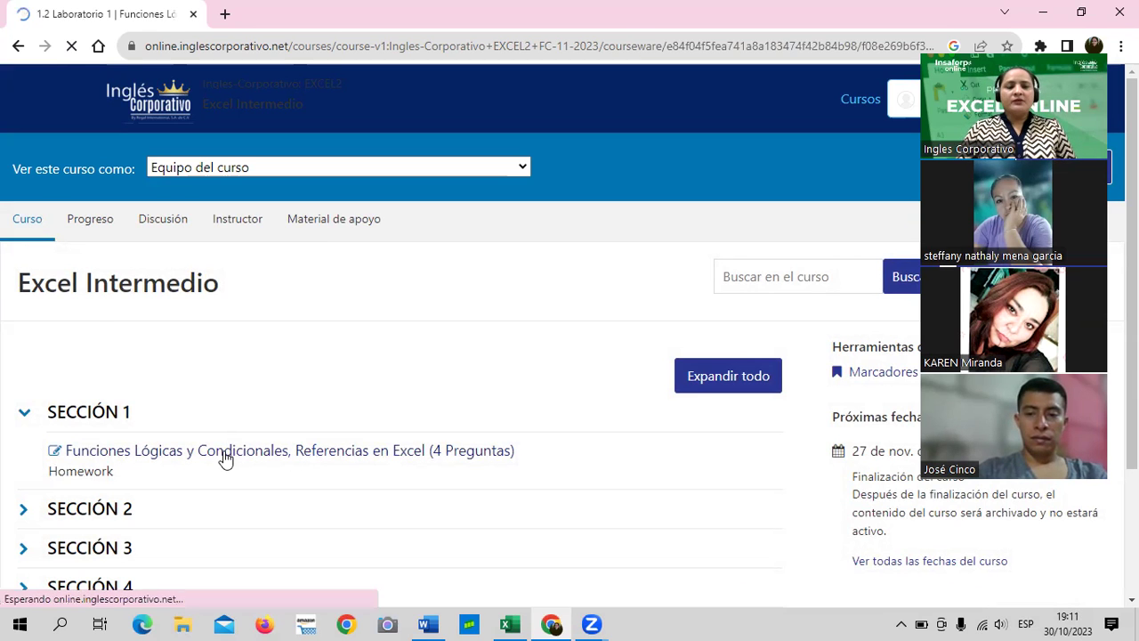
{"action": "scroll", "coordinate": [424, 414], "scroll_direction": "down", "scroll_amount": 1}
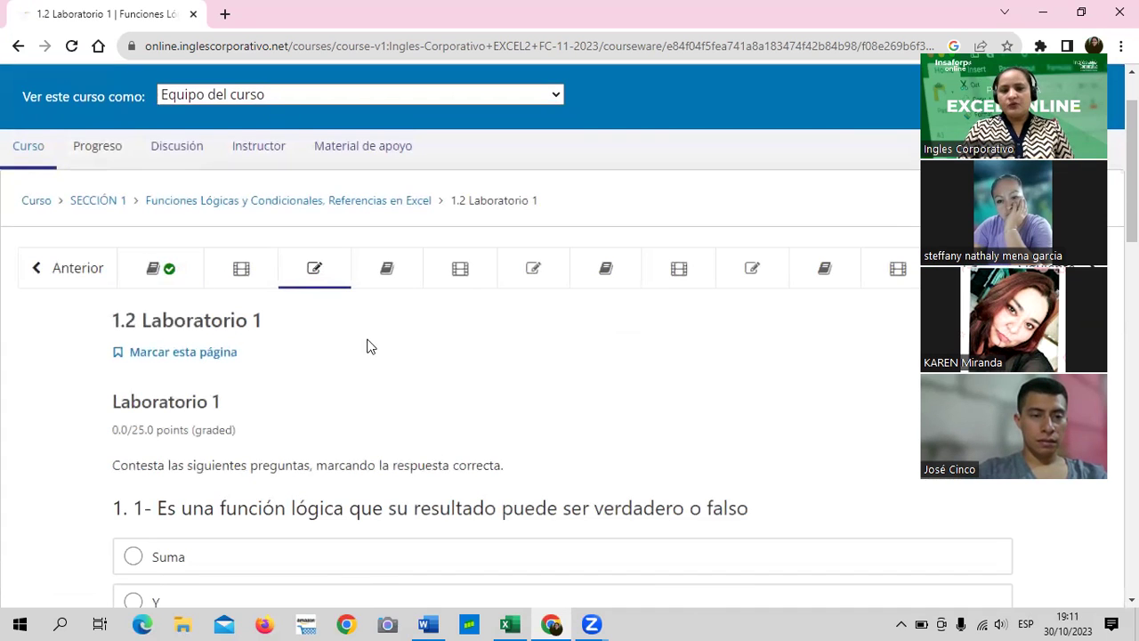
{"action": "scroll", "coordinate": [372, 351], "scroll_direction": "down", "scroll_amount": 5}
{"action": "scroll", "coordinate": [379, 356], "scroll_direction": "down", "scroll_amount": 3}
{"action": "scroll", "coordinate": [356, 352], "scroll_direction": "up", "scroll_amount": 6}
{"action": "scroll", "coordinate": [323, 347], "scroll_direction": "up", "scroll_amount": 3}
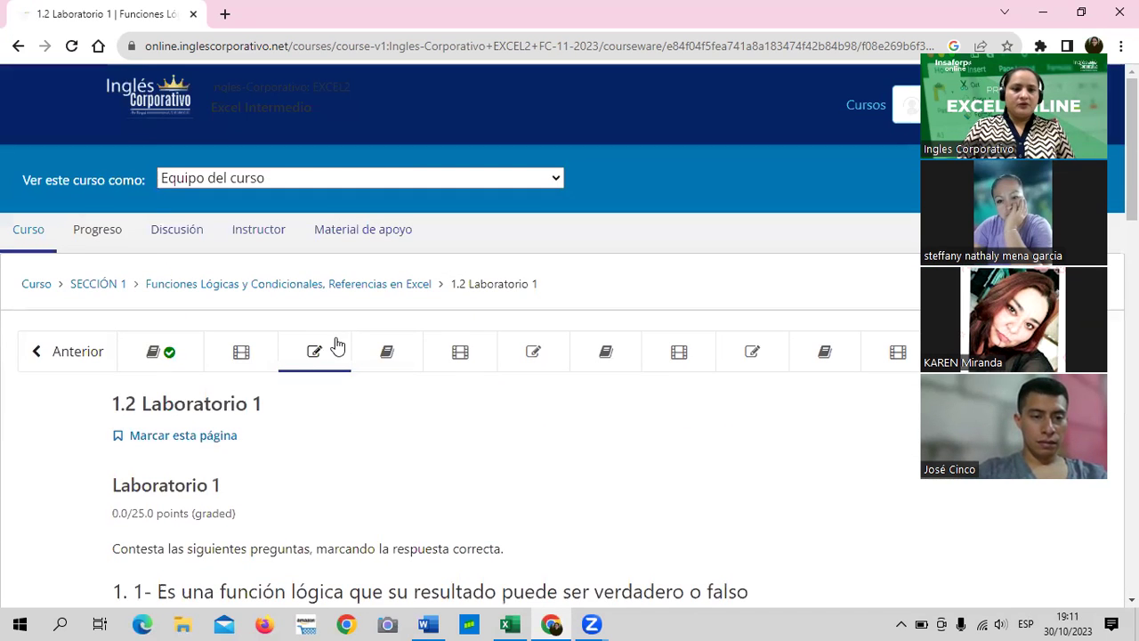
{"action": "left_click", "coordinate": [197, 353]}
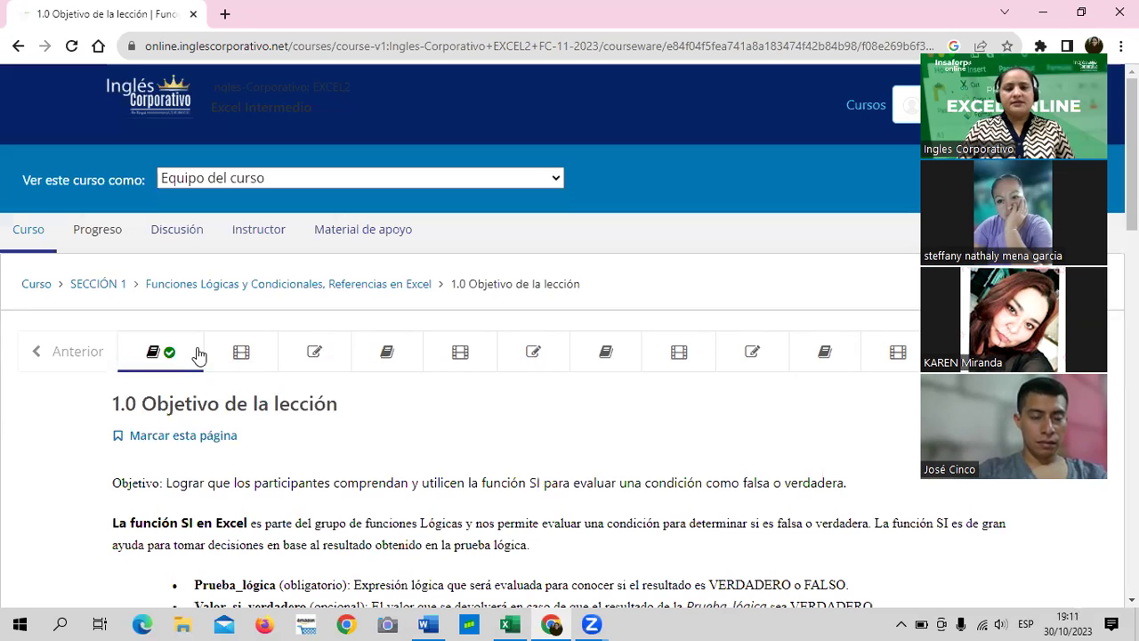
{"action": "scroll", "coordinate": [378, 356], "scroll_direction": "down", "scroll_amount": 3}
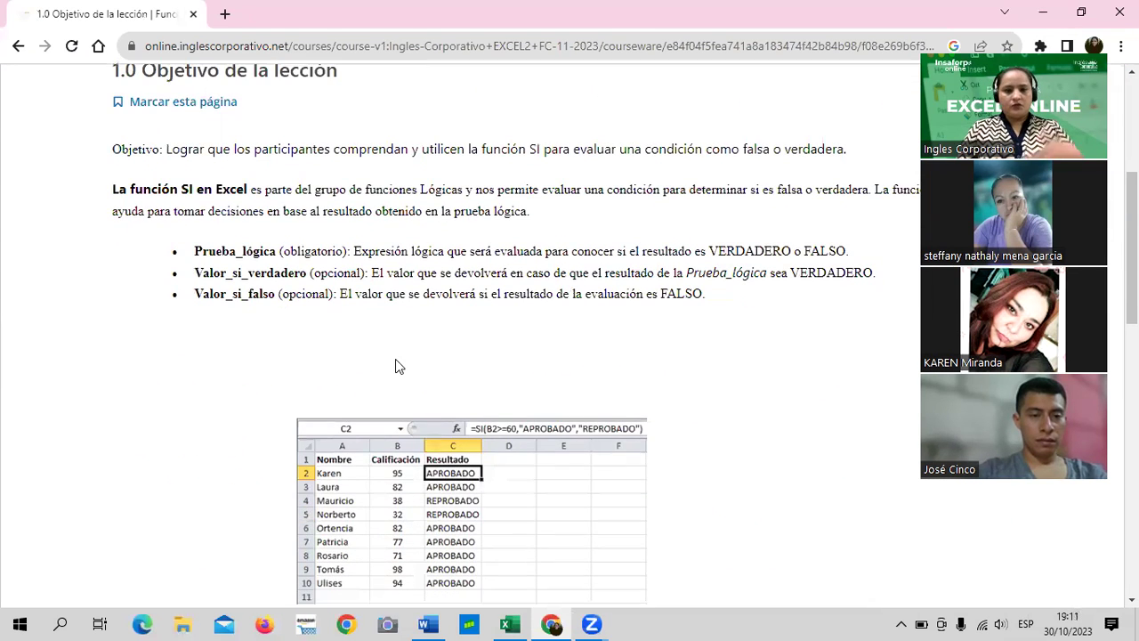
{"action": "scroll", "coordinate": [395, 366], "scroll_direction": "down", "scroll_amount": 1}
{"action": "scroll", "coordinate": [395, 366], "scroll_direction": "up", "scroll_amount": 4}
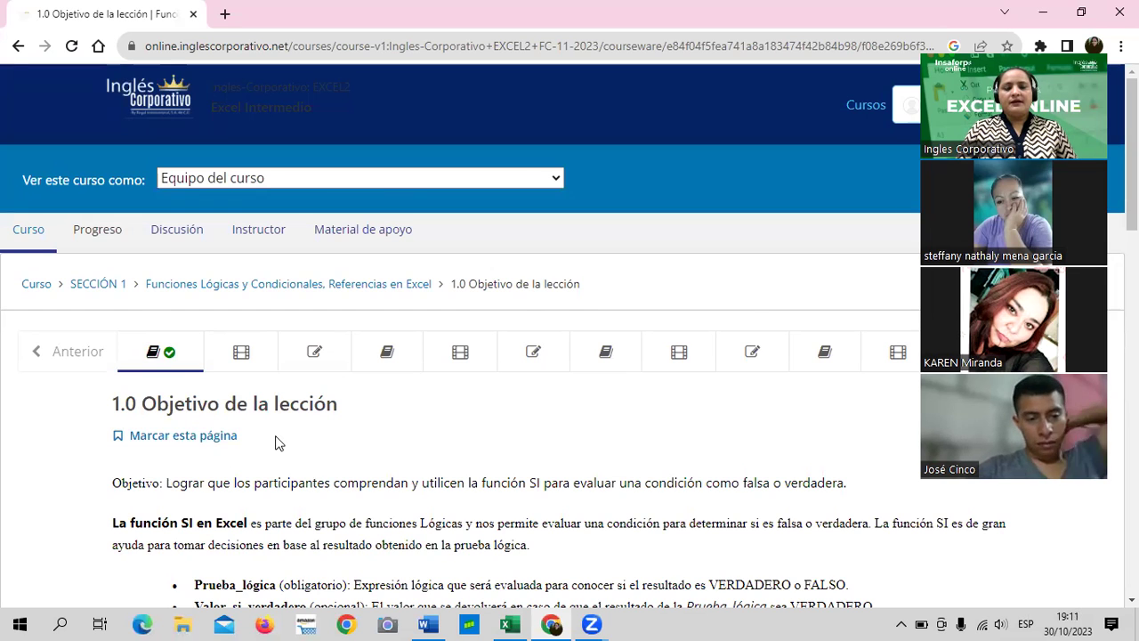
{"action": "scroll", "coordinate": [277, 440], "scroll_direction": "down", "scroll_amount": 2}
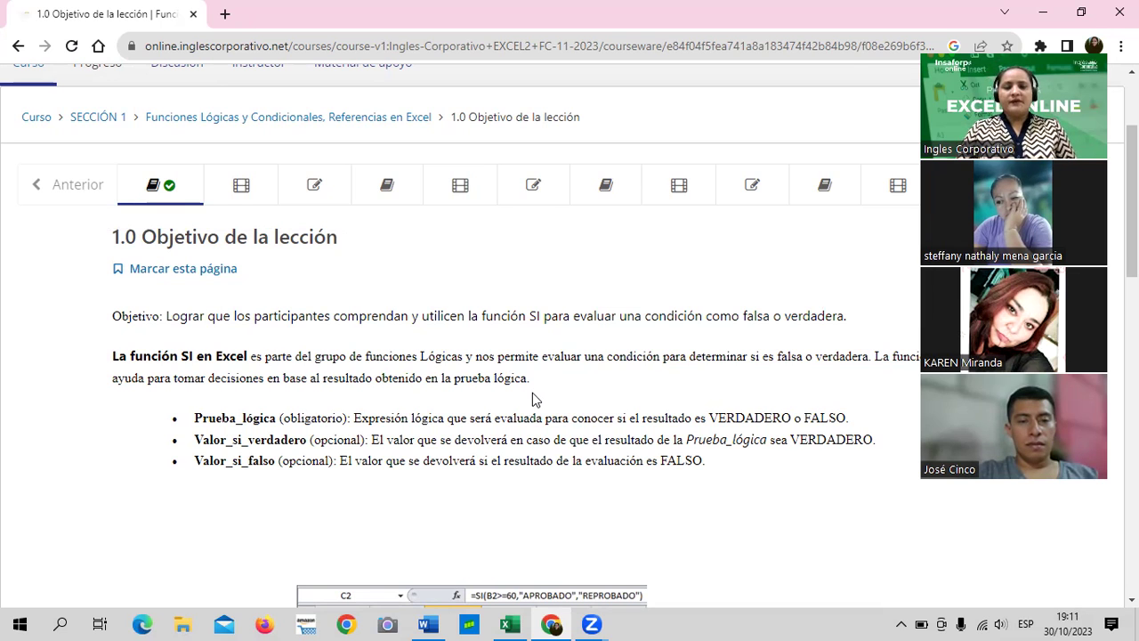
{"action": "scroll", "coordinate": [523, 403], "scroll_direction": "down", "scroll_amount": 2}
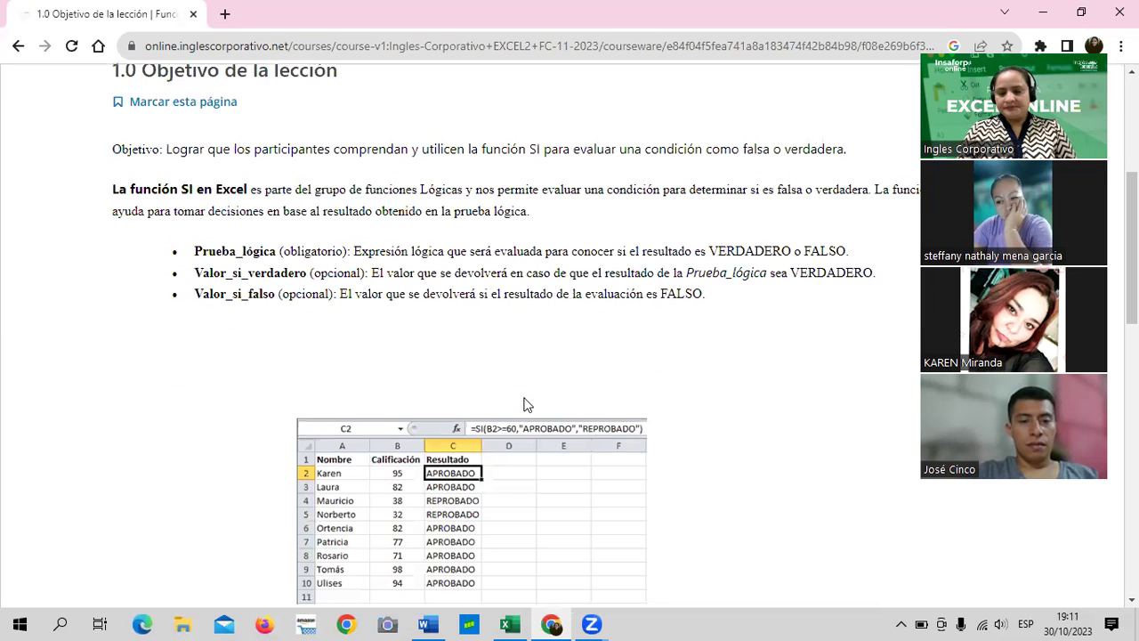
{"action": "scroll", "coordinate": [526, 407], "scroll_direction": "down", "scroll_amount": 1}
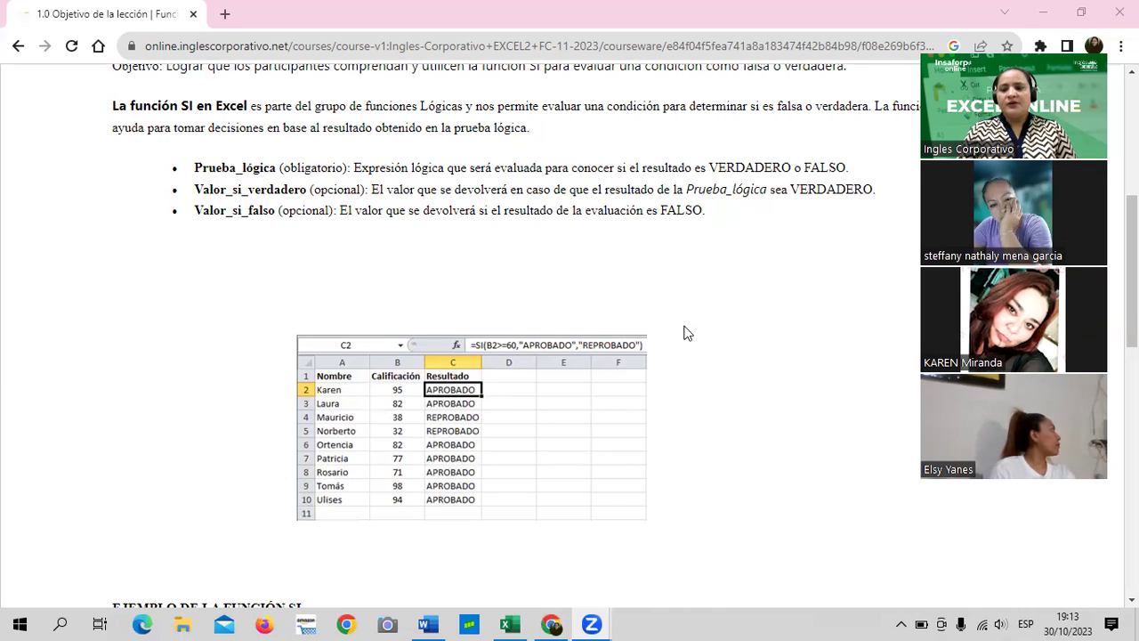
Scroll the lesson to the top and bring the Función SI - copia (3) workbook forward
{"action": "scroll", "coordinate": [687, 384], "scroll_direction": "up", "scroll_amount": 2}
{"action": "scroll", "coordinate": [687, 384], "scroll_direction": "up", "scroll_amount": 3}
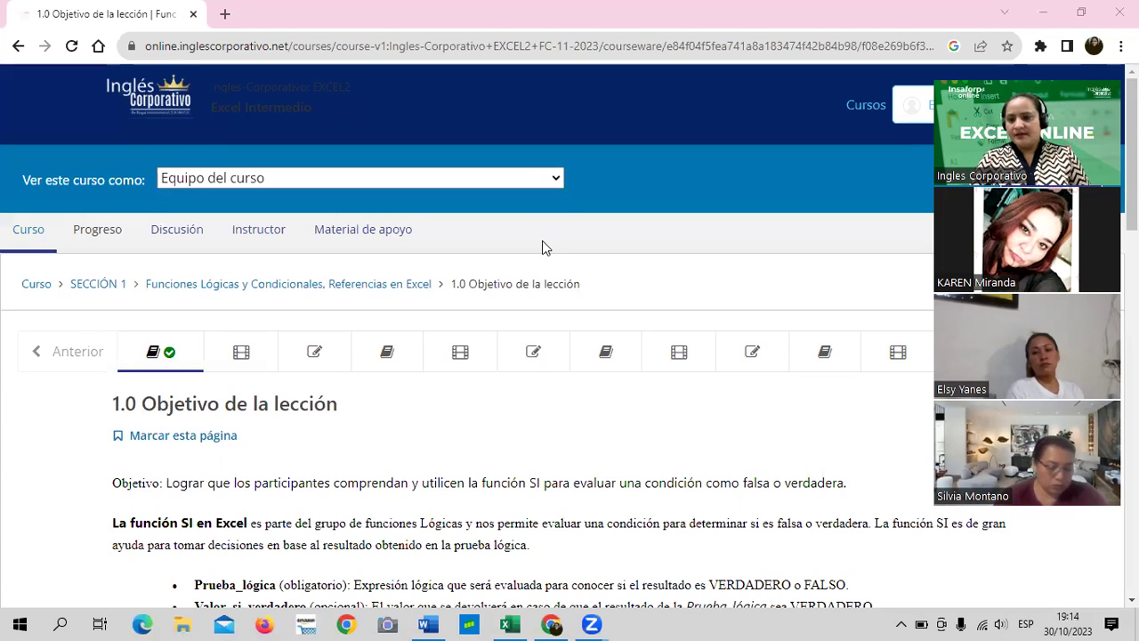
{"action": "left_click", "coordinate": [514, 620]}
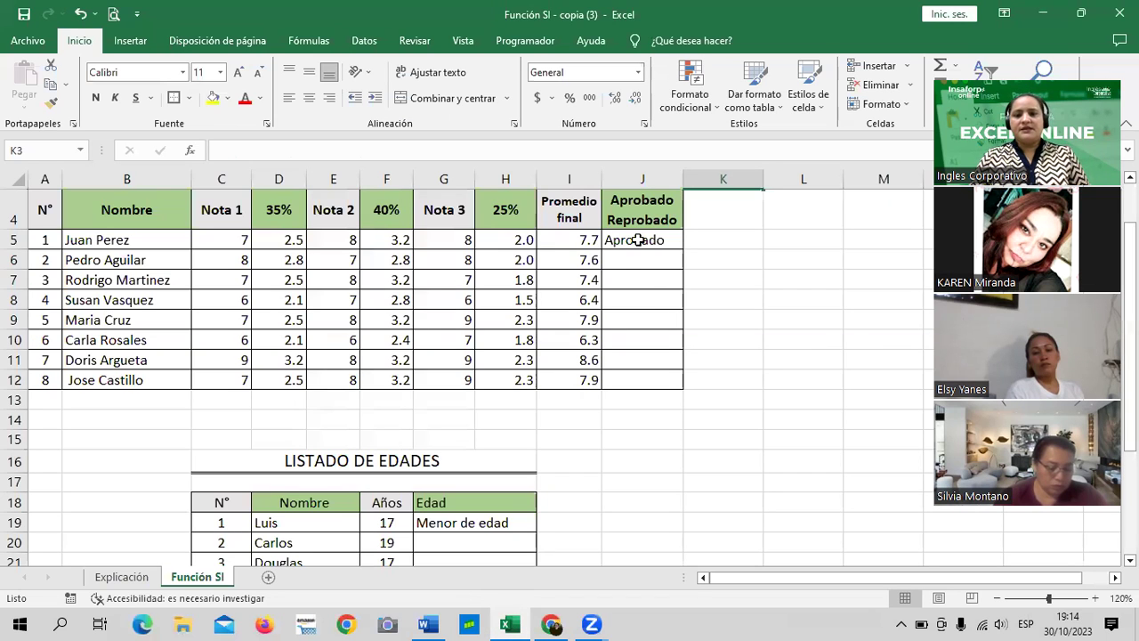
Select cell J5 to inspect its =SI(I5>=7.5;"Aprobado";"Reprobado") formula
{"action": "left_click", "coordinate": [643, 240]}
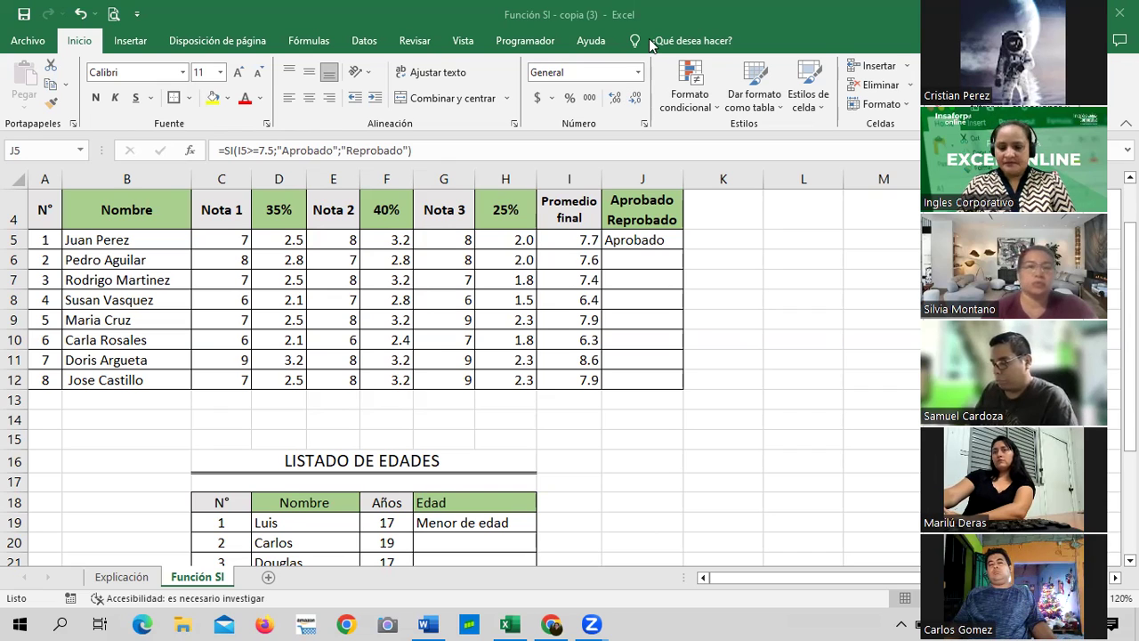
{"action": "key", "text": "XF86AudioLowerVolume"}
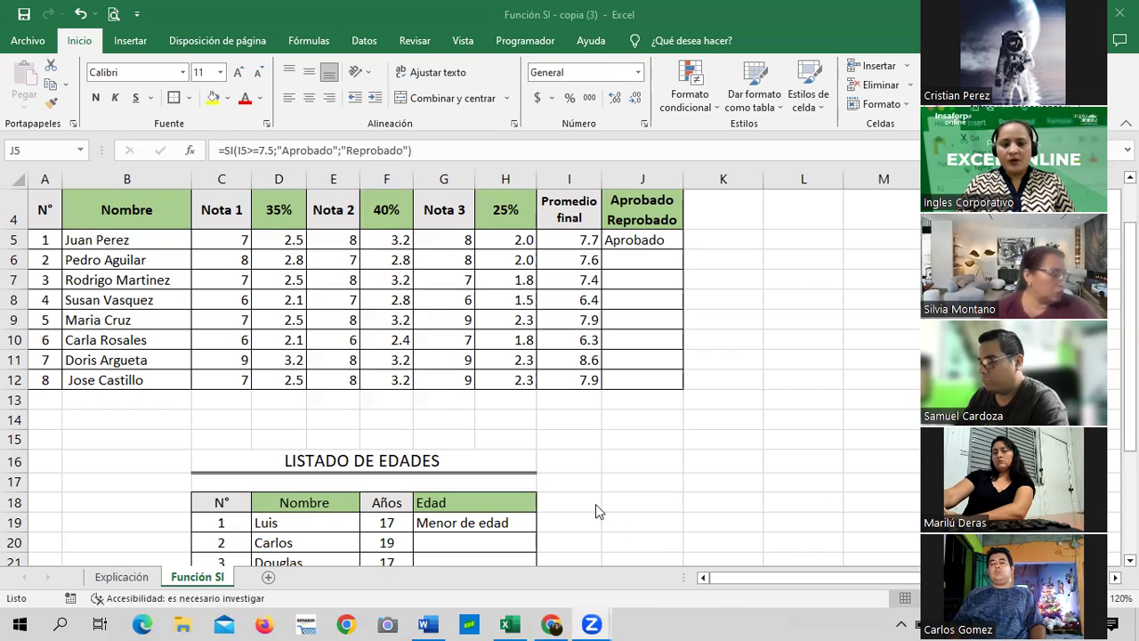
Switch back to the 1.0 Objetivo de la lección page in Chrome and scroll down slightly
{"action": "left_click", "coordinate": [545, 622]}
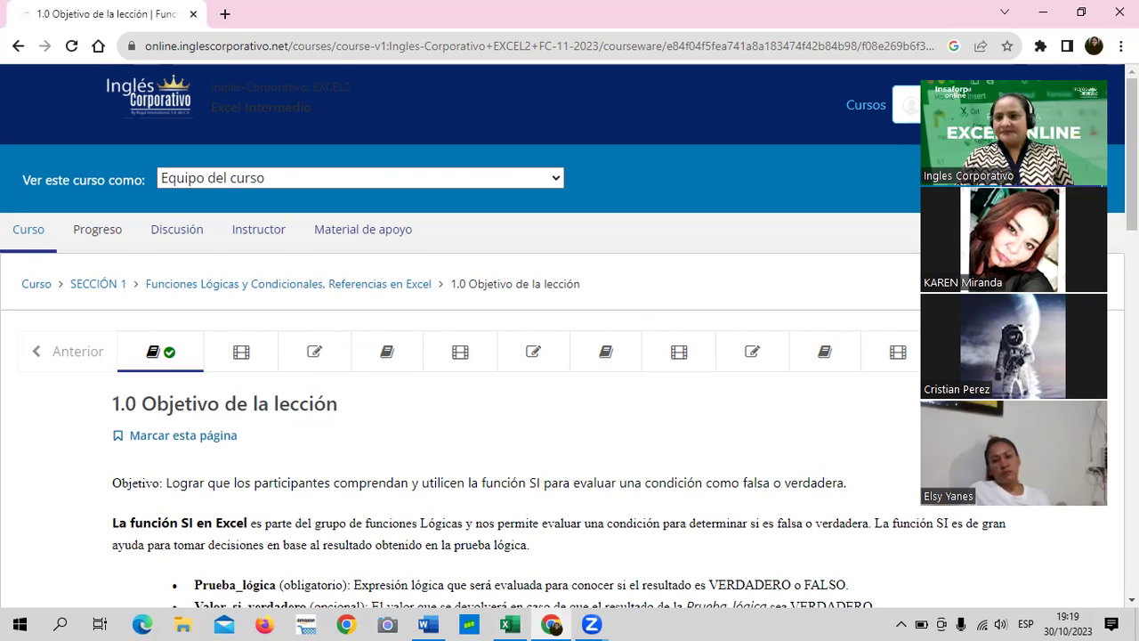
{"action": "scroll", "coordinate": [569, 339], "scroll_direction": "down", "scroll_amount": 1}
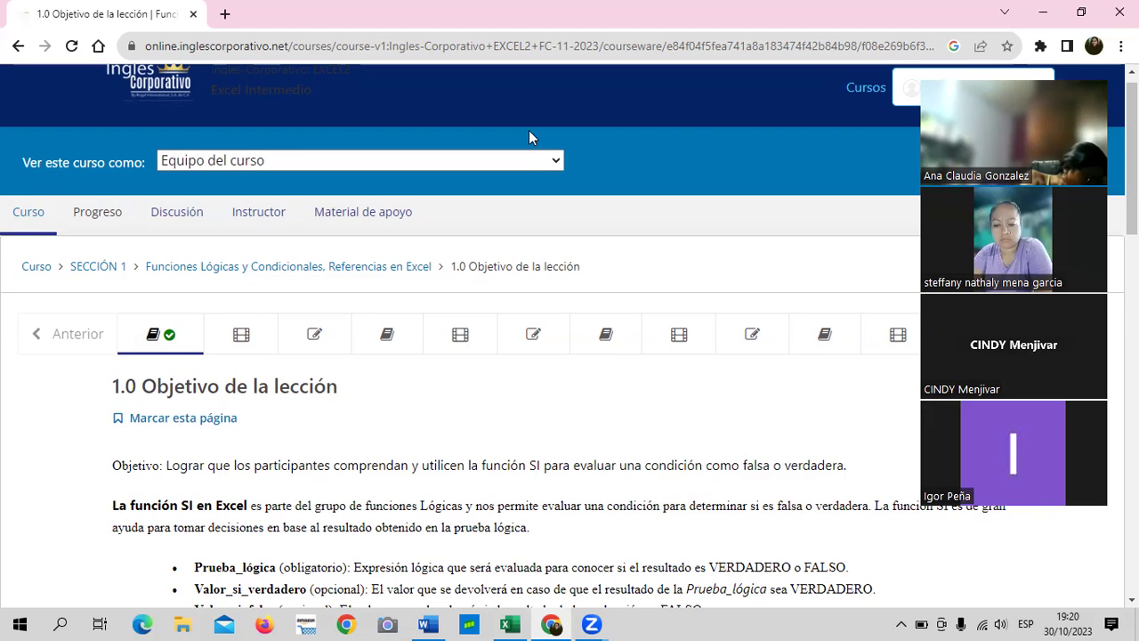
{"action": "key", "text": "XF86AudioLowerVolume"}
{"action": "key", "text": "XF86AudioRaiseVolume"}
{"action": "key", "text": "XF86AudioRaiseVolume"}
{"action": "key", "text": "XF86AudioRaiseVolume"}
{"action": "key", "text": "XF86AudioRaiseVolume"}
{"action": "key", "text": "XF86AudioRaiseVolume"}
{"action": "key", "text": "XF86AudioRaiseVolume"}
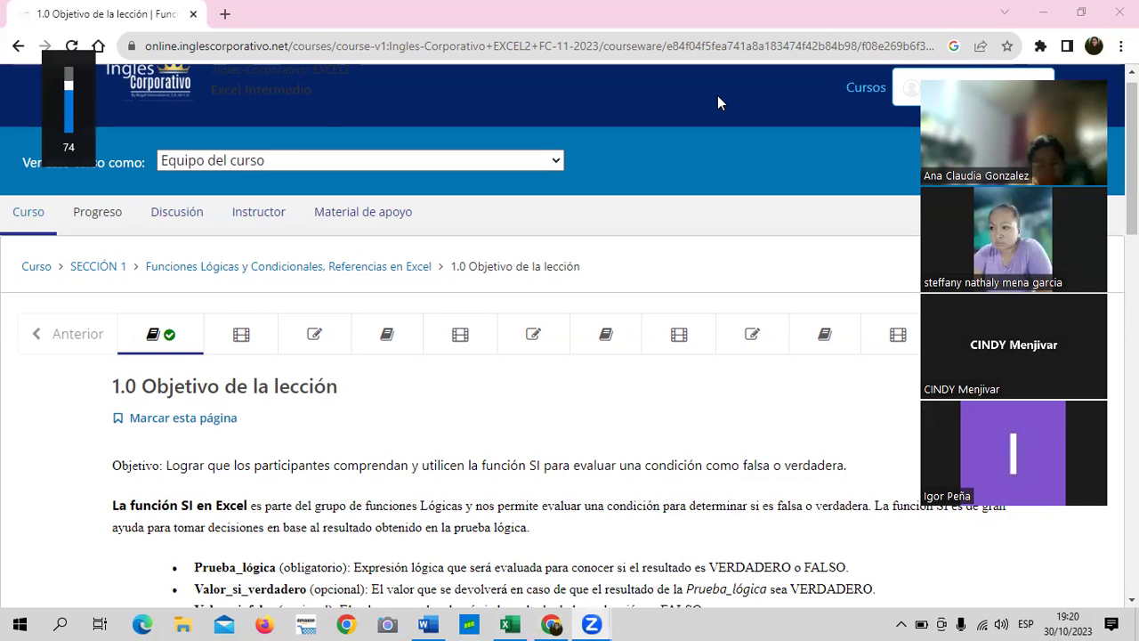
{"action": "key", "text": "XF86AudioRaiseVolume"}
{"action": "key", "text": "XF86AudioRaiseVolume"}
{"action": "key", "text": "XF86AudioRaiseVolume"}
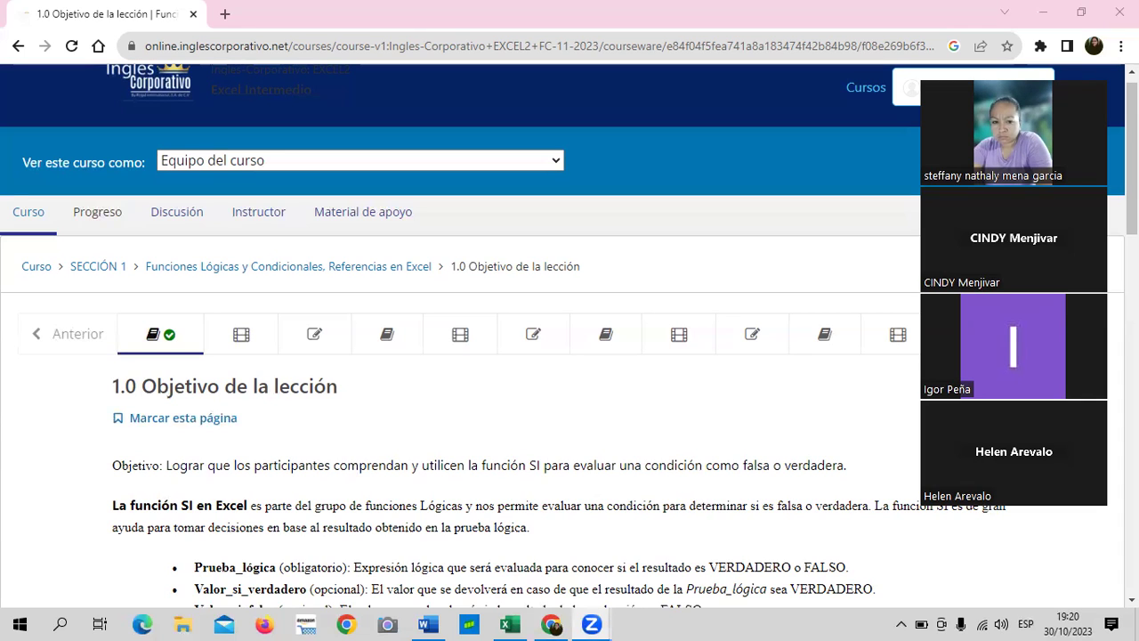
{"action": "key", "text": "XF86AudioRaiseVolume"}
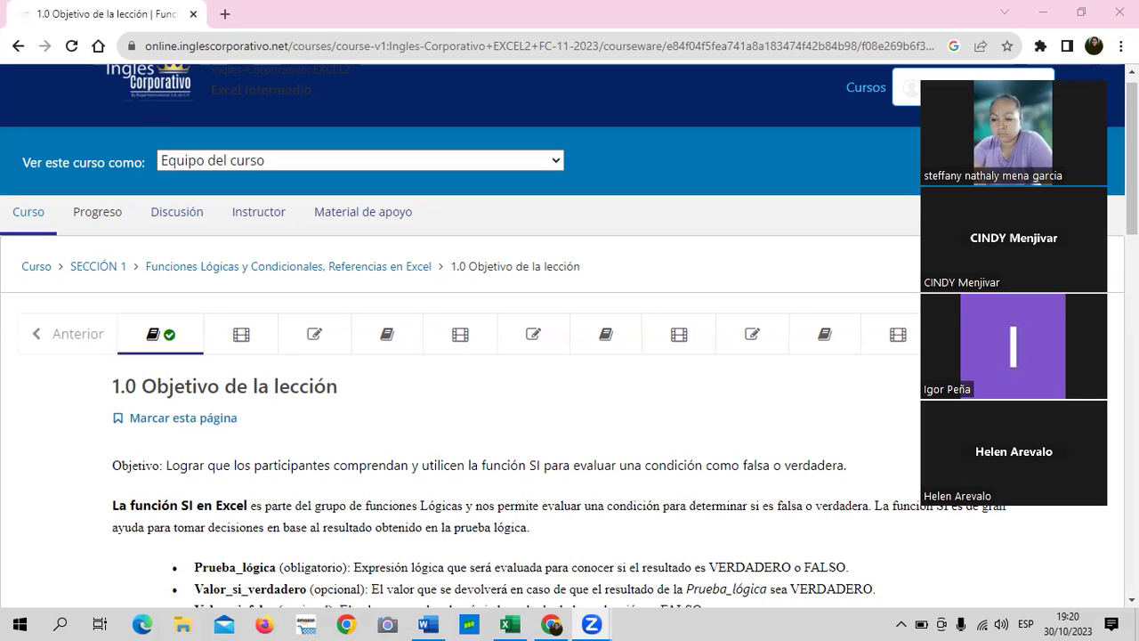
{"action": "key", "text": "XF86AudioRaiseVolume"}
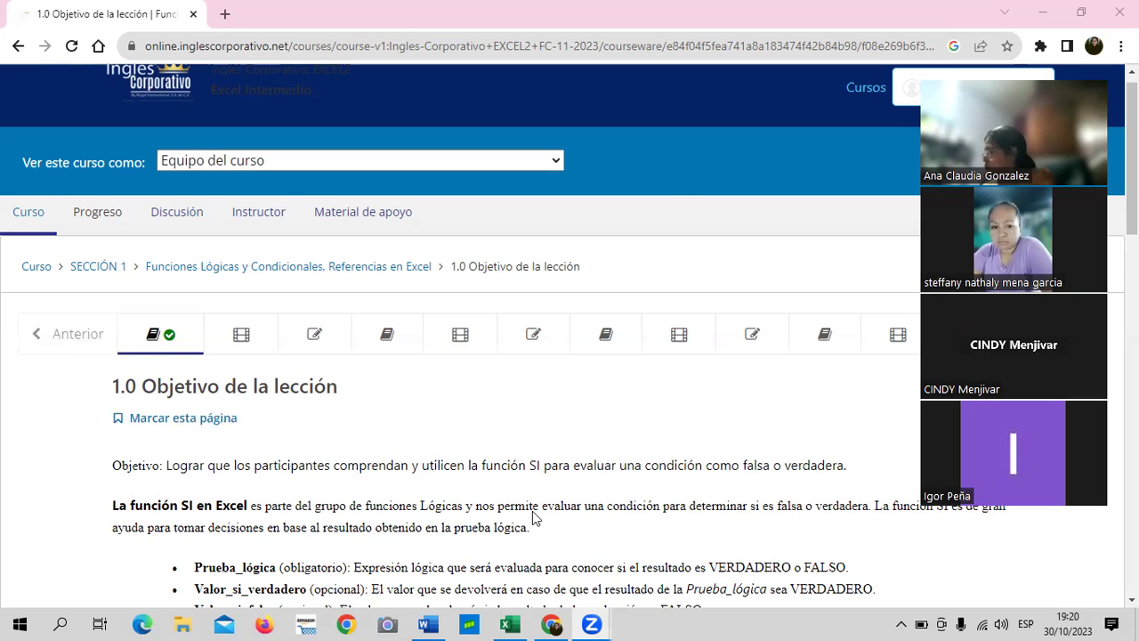
{"action": "key", "text": "XF86AudioRaiseVolume"}
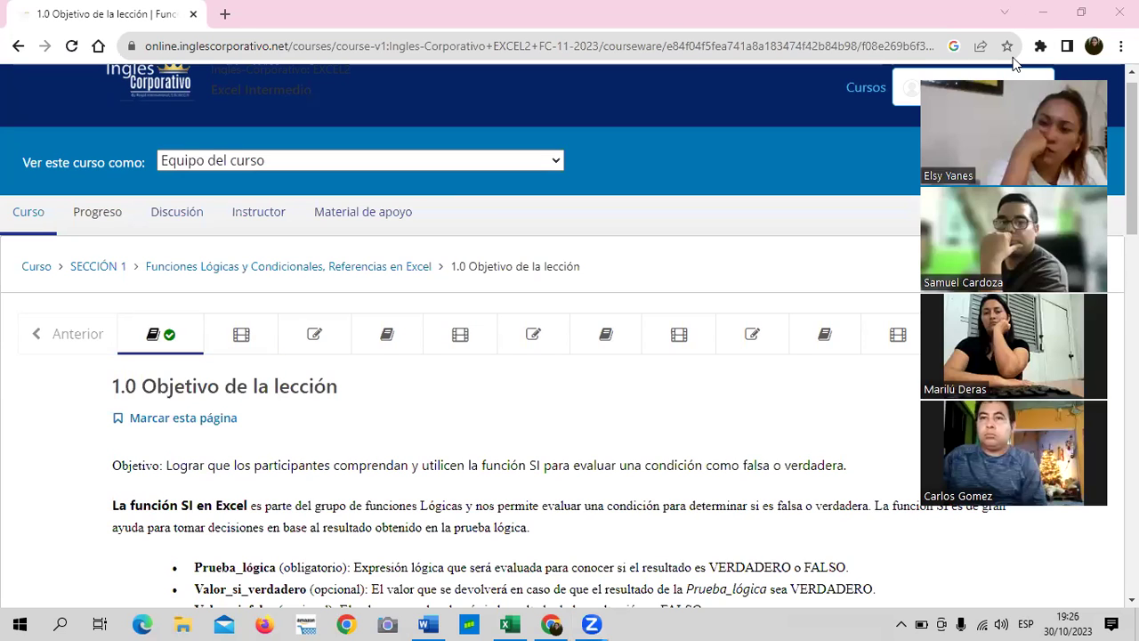
Scroll down lesson 1.0 to read the Valor_si_falso definition of the SI function
{"action": "scroll", "coordinate": [527, 496], "scroll_direction": "down", "scroll_amount": 1}
{"action": "scroll", "coordinate": [527, 496], "scroll_direction": "down", "scroll_amount": 2}
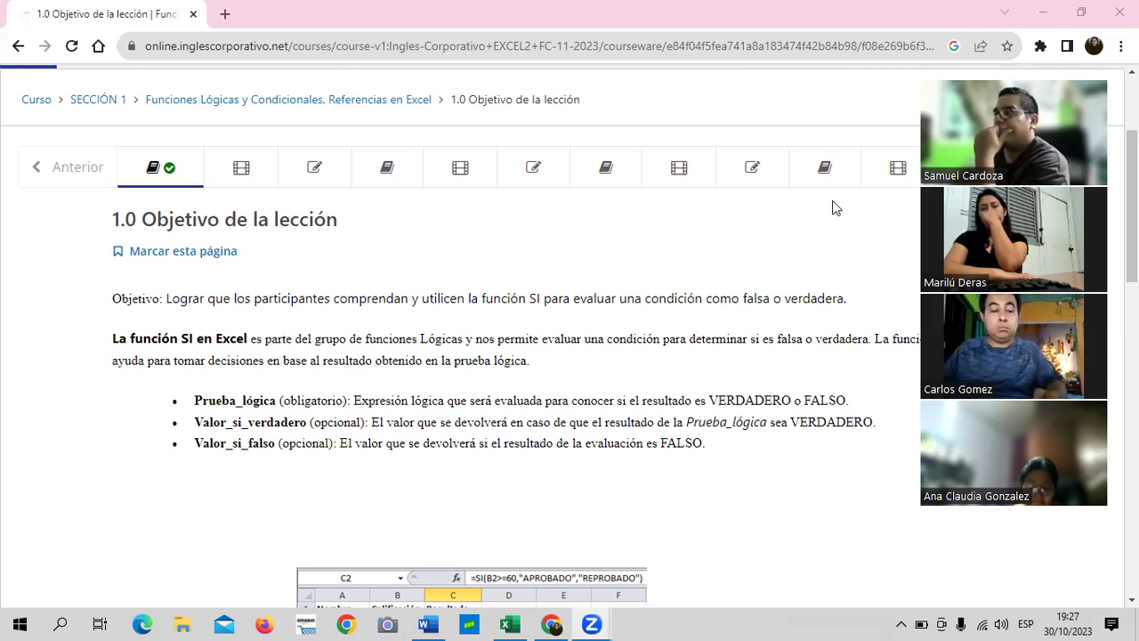
{"action": "scroll", "coordinate": [343, 313], "scroll_direction": "up", "scroll_amount": 2}
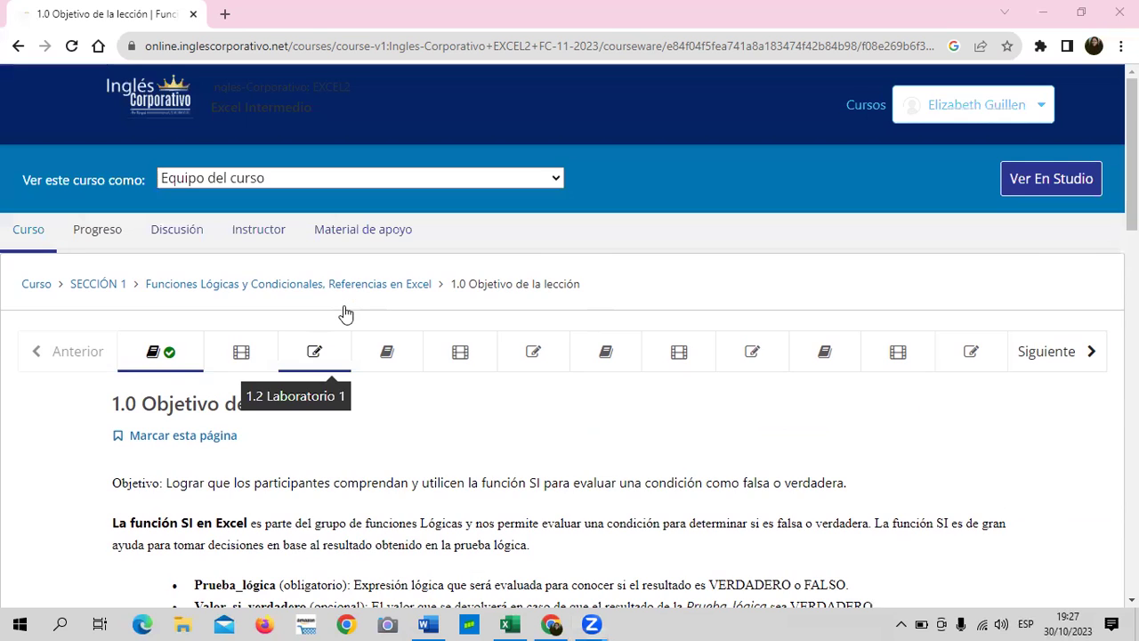
{"action": "scroll", "coordinate": [343, 313], "scroll_direction": "down", "scroll_amount": 4}
{"action": "scroll", "coordinate": [341, 310], "scroll_direction": "up", "scroll_amount": 2}
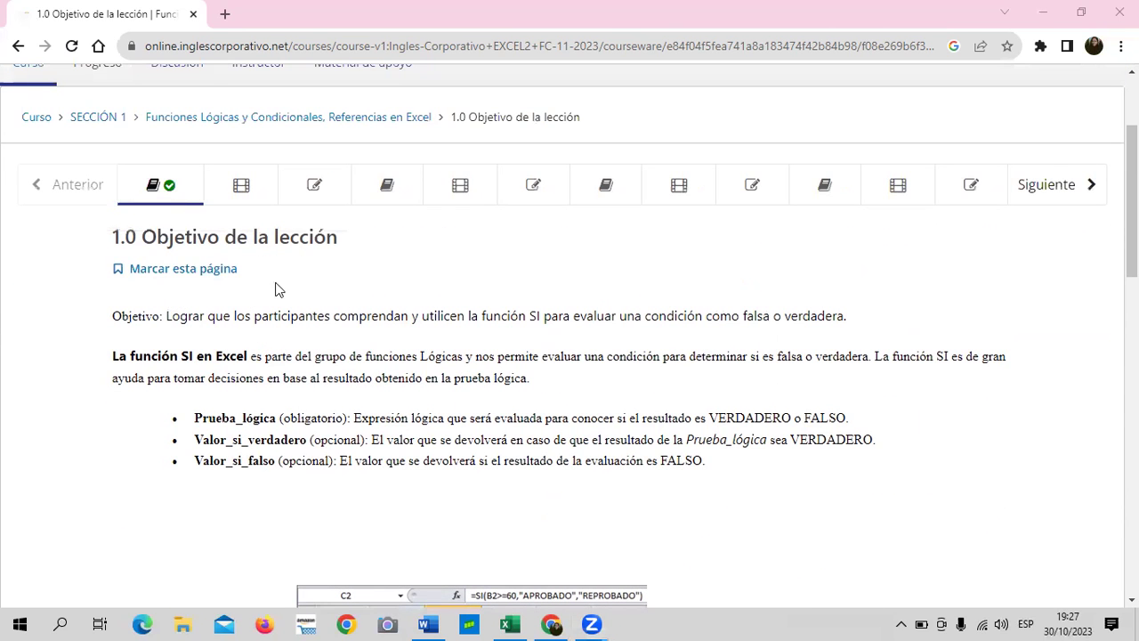
{"action": "scroll", "coordinate": [349, 265], "scroll_direction": "down", "scroll_amount": 2}
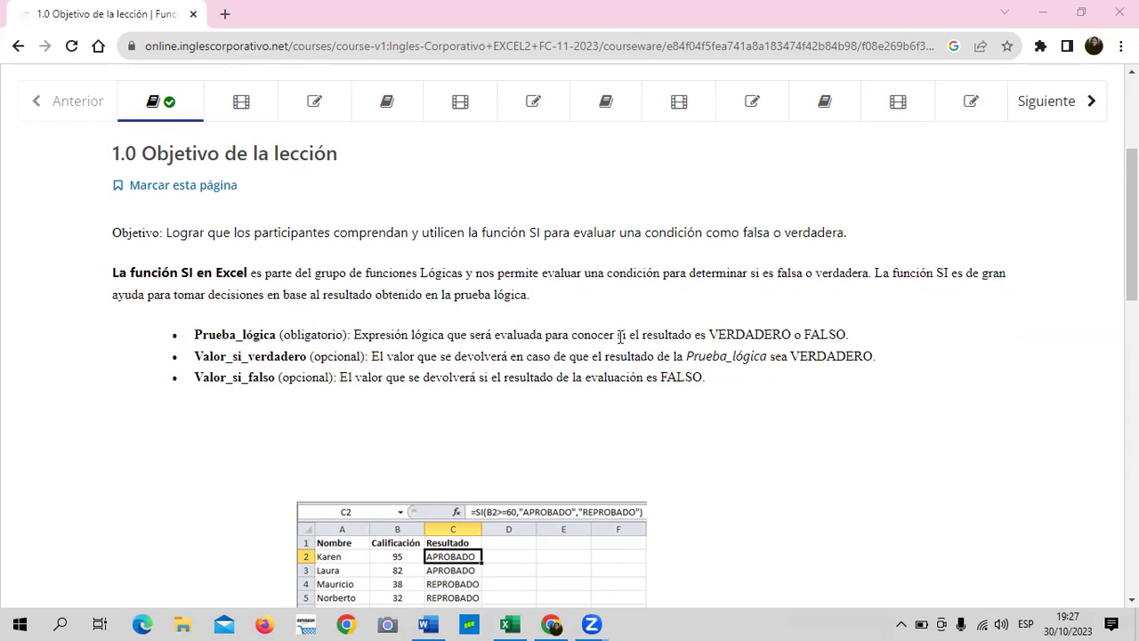
{"action": "scroll", "coordinate": [618, 350], "scroll_direction": "down", "scroll_amount": 1}
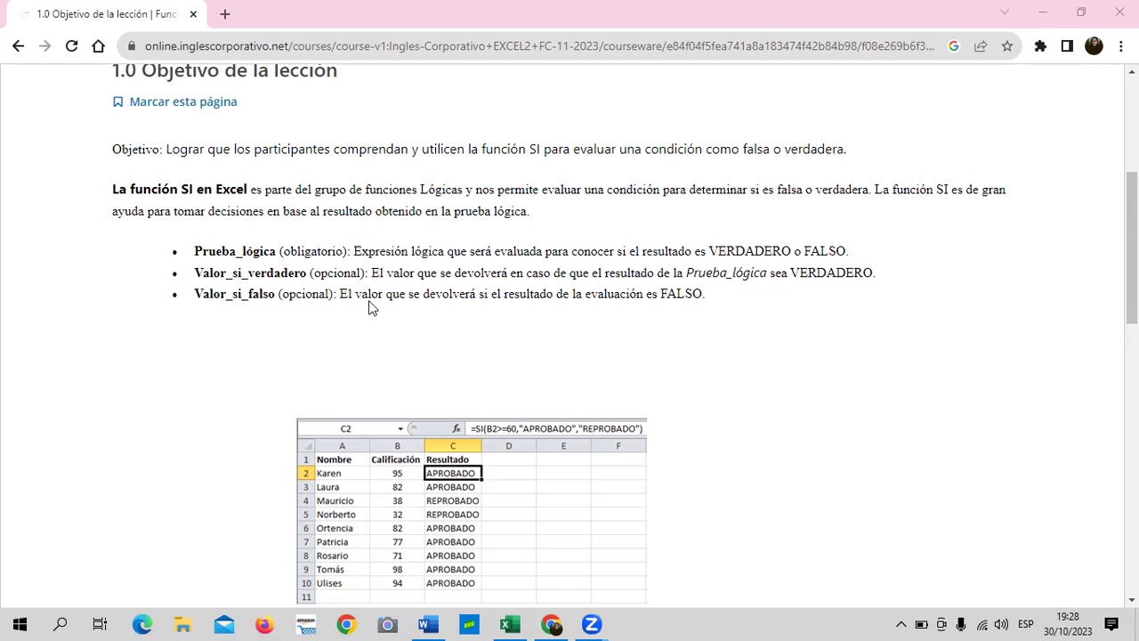
Review the SI example in lesson 1.0, then advance to lesson 1.1 Función SI
{"action": "scroll", "coordinate": [542, 375], "scroll_direction": "down", "scroll_amount": 3}
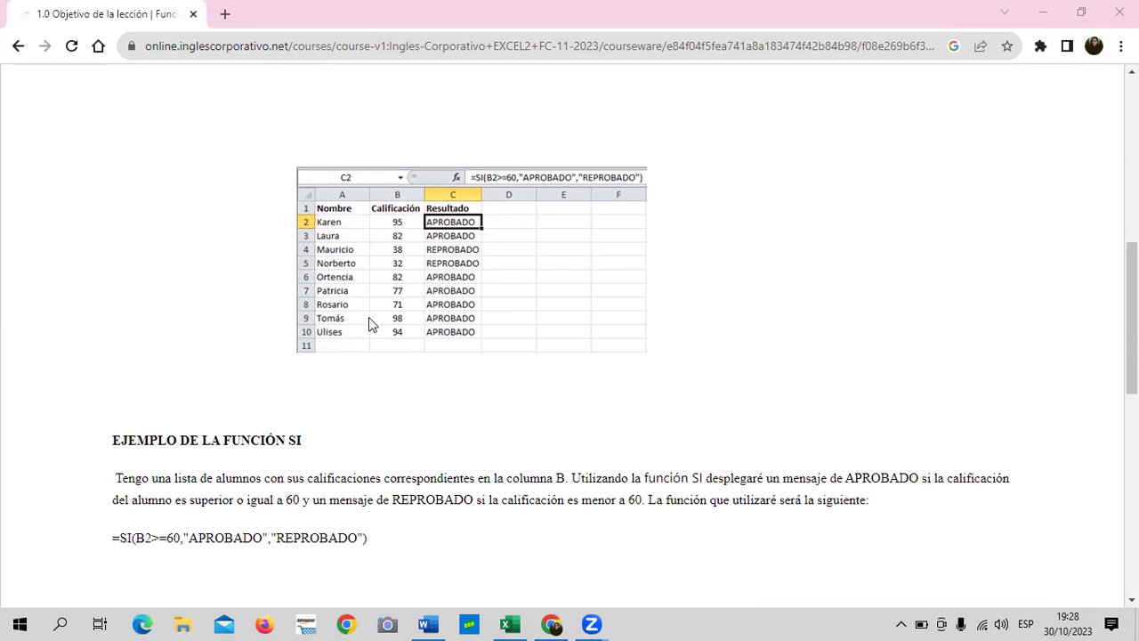
{"action": "scroll", "coordinate": [368, 316], "scroll_direction": "down", "scroll_amount": 3}
{"action": "scroll", "coordinate": [372, 325], "scroll_direction": "down", "scroll_amount": 2}
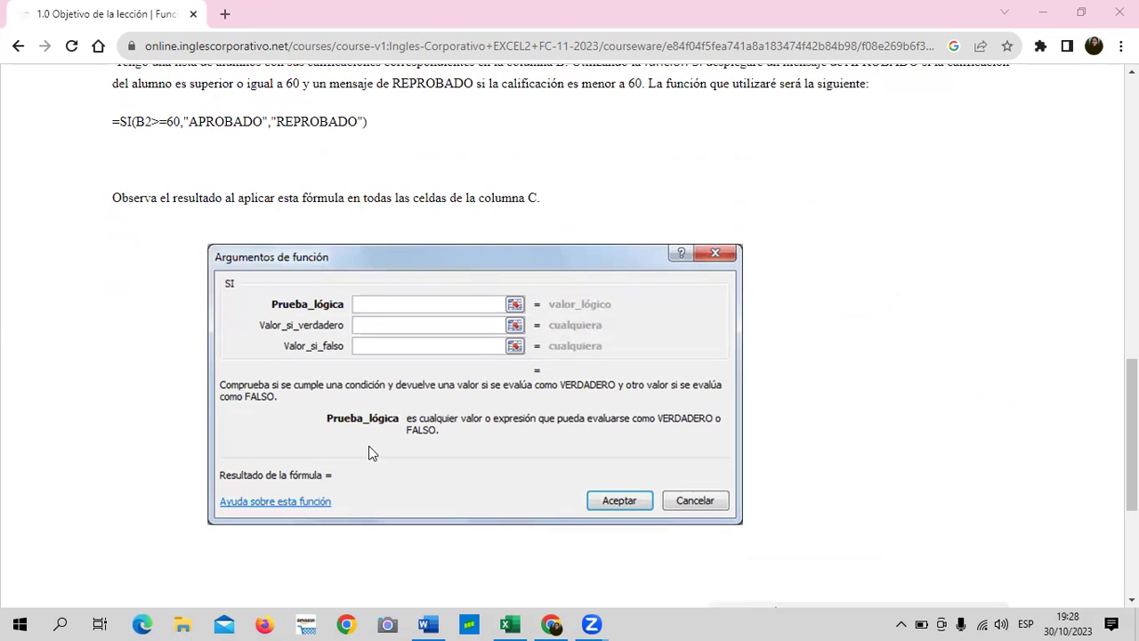
{"action": "scroll", "coordinate": [372, 454], "scroll_direction": "up", "scroll_amount": 2}
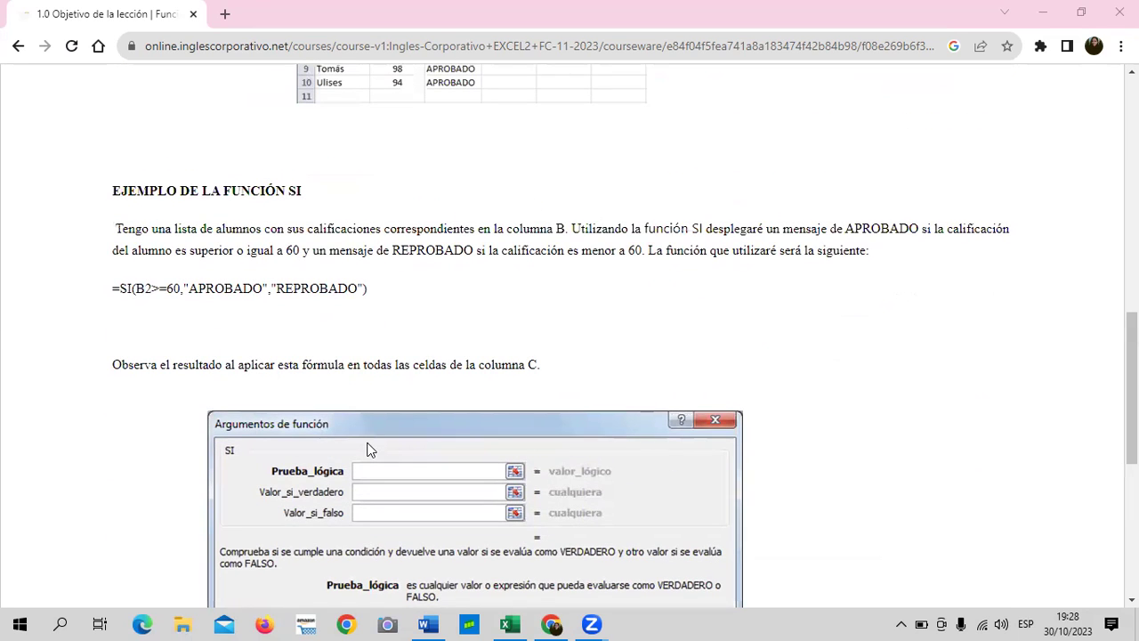
{"action": "scroll", "coordinate": [365, 441], "scroll_direction": "down", "scroll_amount": 4}
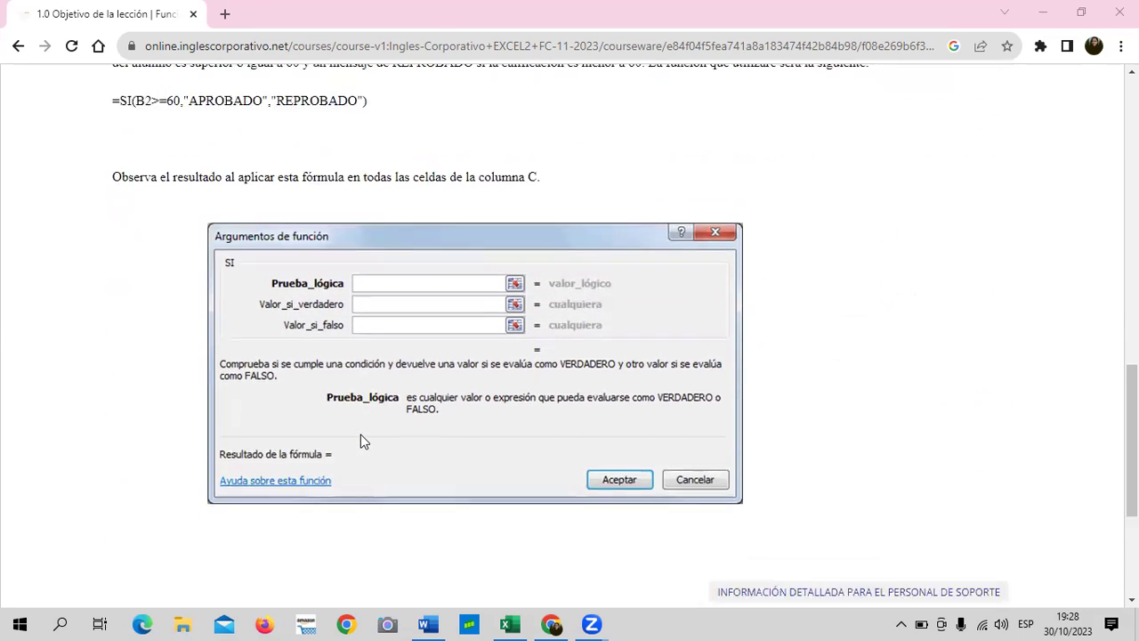
{"action": "left_click", "coordinate": [580, 516]}
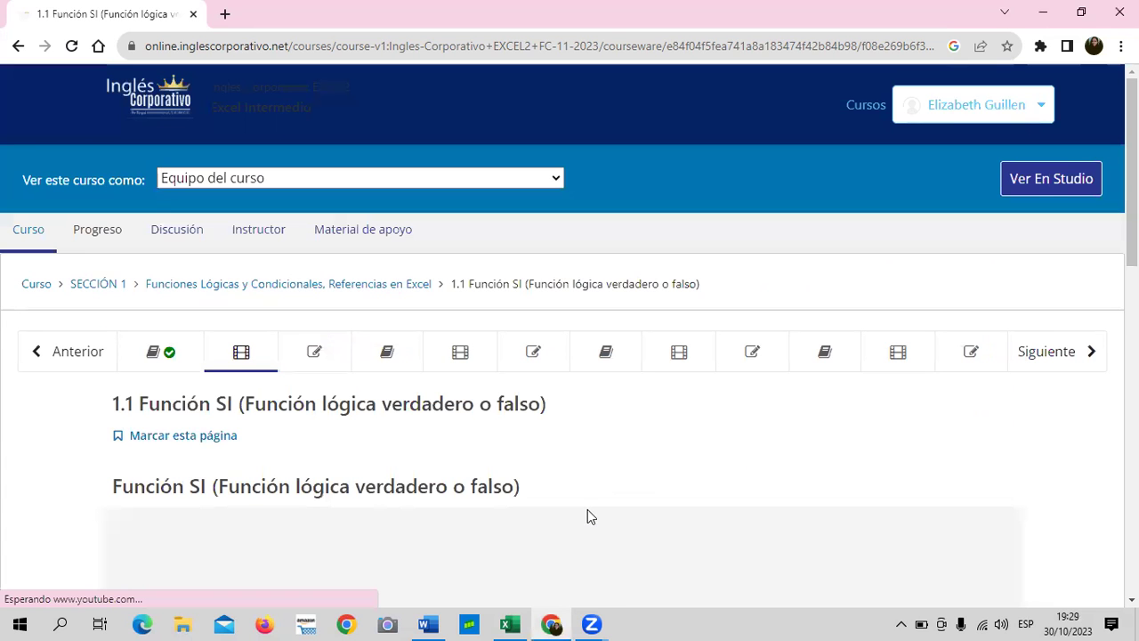
Scroll to lesson 1.1's YouTube video, then bring the Función SI workbook to the front
{"action": "scroll", "coordinate": [429, 459], "scroll_direction": "down", "scroll_amount": 3}
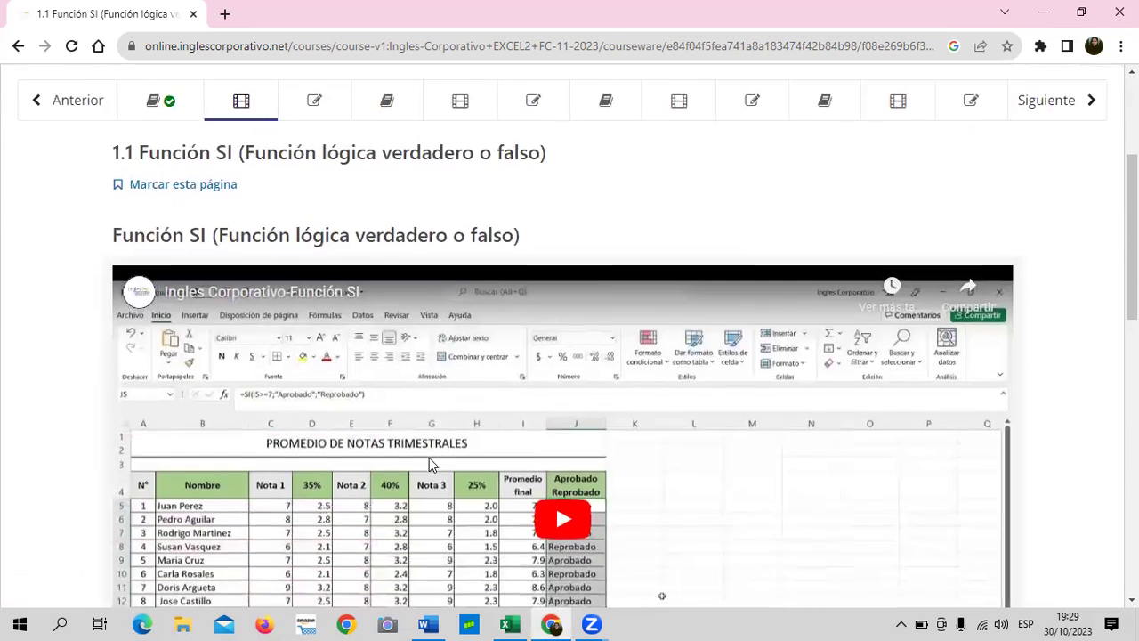
{"action": "scroll", "coordinate": [429, 460], "scroll_direction": "down", "scroll_amount": 2}
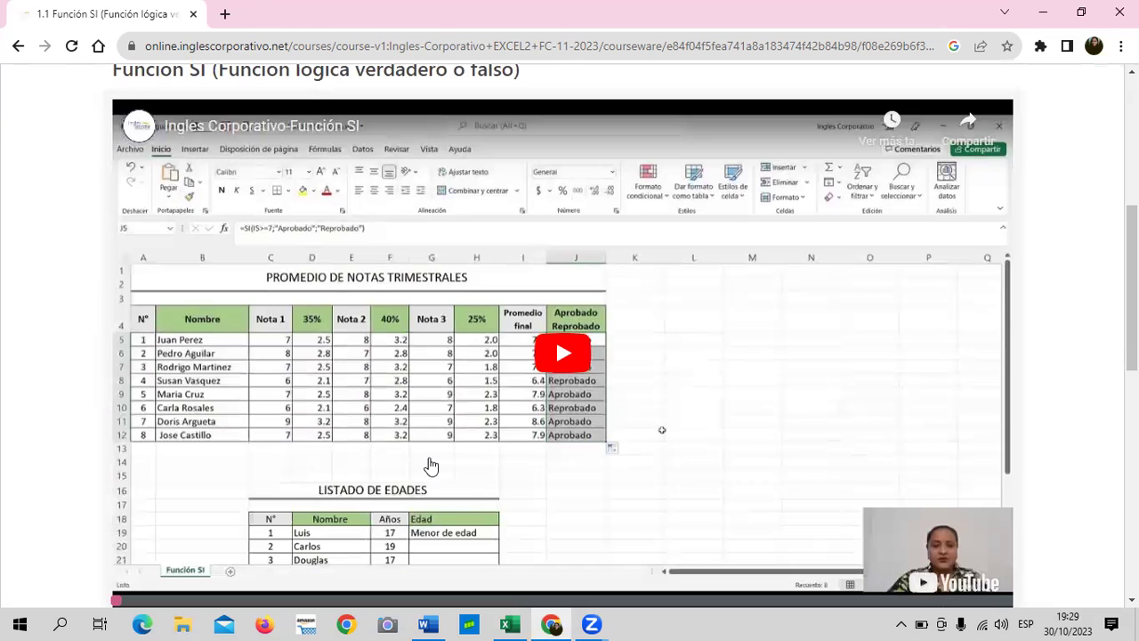
{"action": "left_click", "coordinate": [513, 622]}
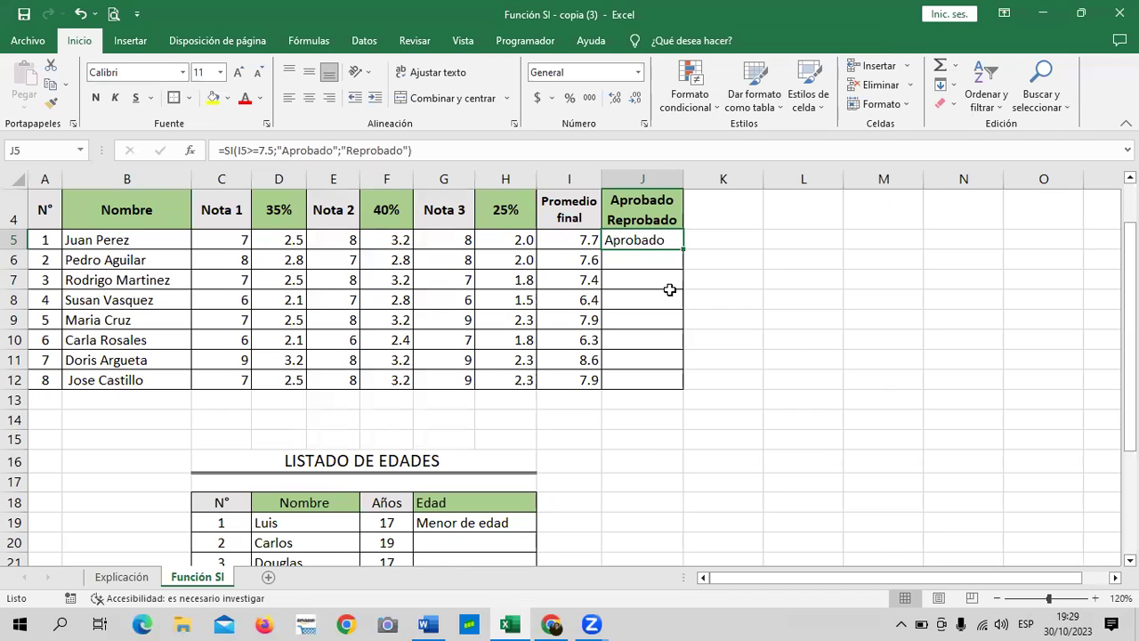
Go back to cell J5 to view its =SI formula returning Aprobado
{"action": "left_click", "coordinate": [817, 277]}
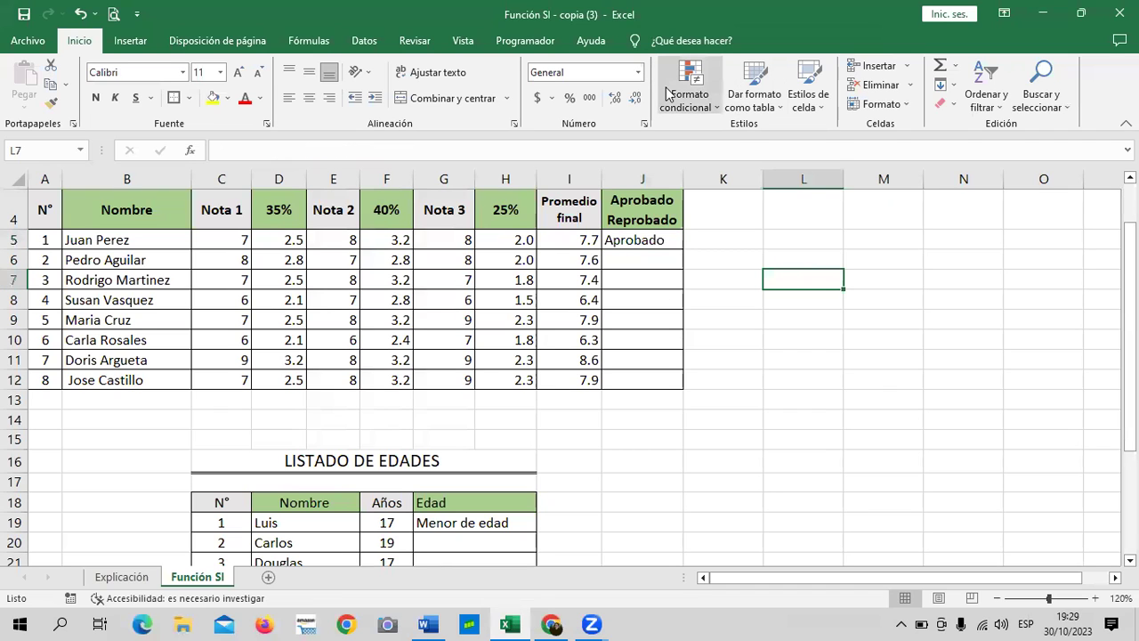
{"action": "scroll", "coordinate": [657, 378], "scroll_direction": "up", "scroll_amount": 1}
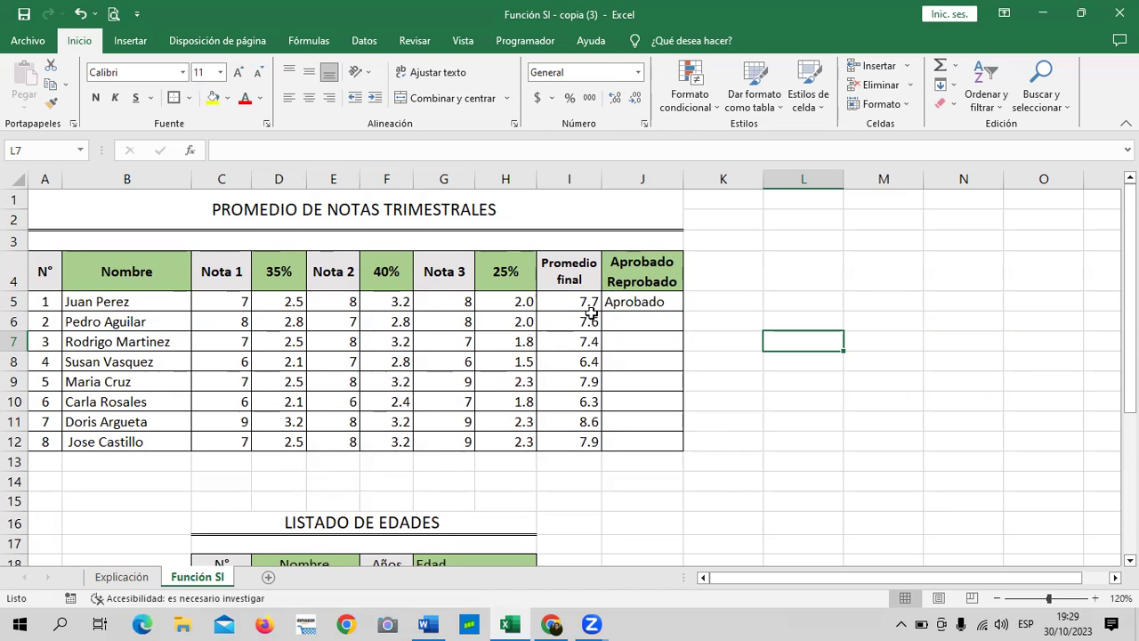
{"action": "left_click", "coordinate": [624, 299]}
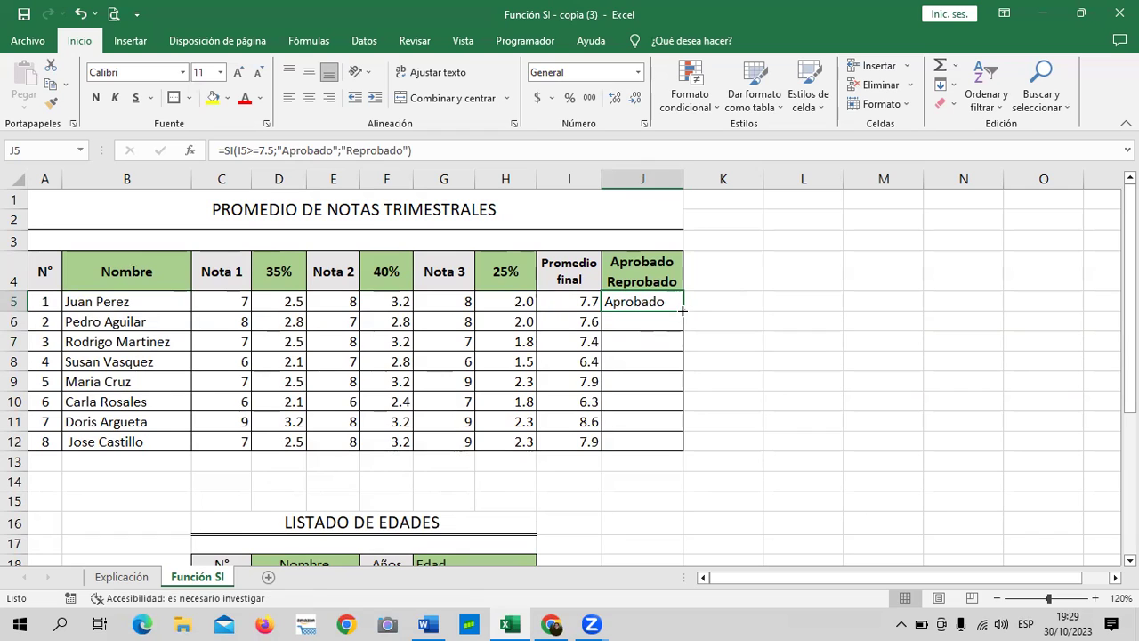
Fill the SI formula down through J12, then delete all results in J5:J12
{"action": "left_click_drag", "start_coordinate": [684, 313], "coordinate": [687, 445]}
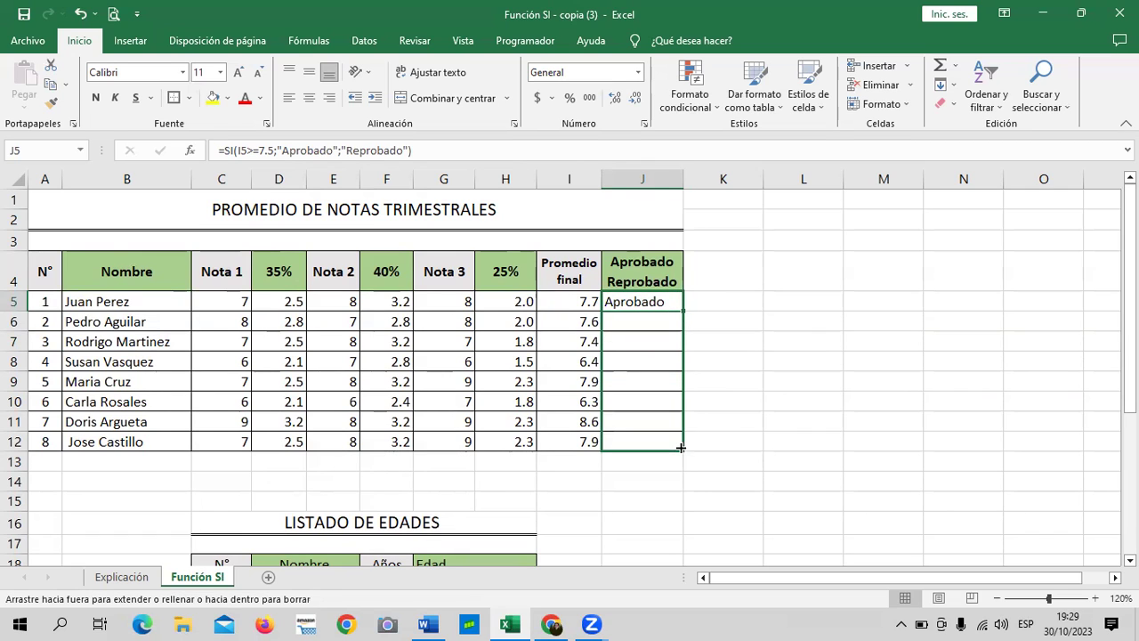
{"action": "left_click", "coordinate": [770, 367]}
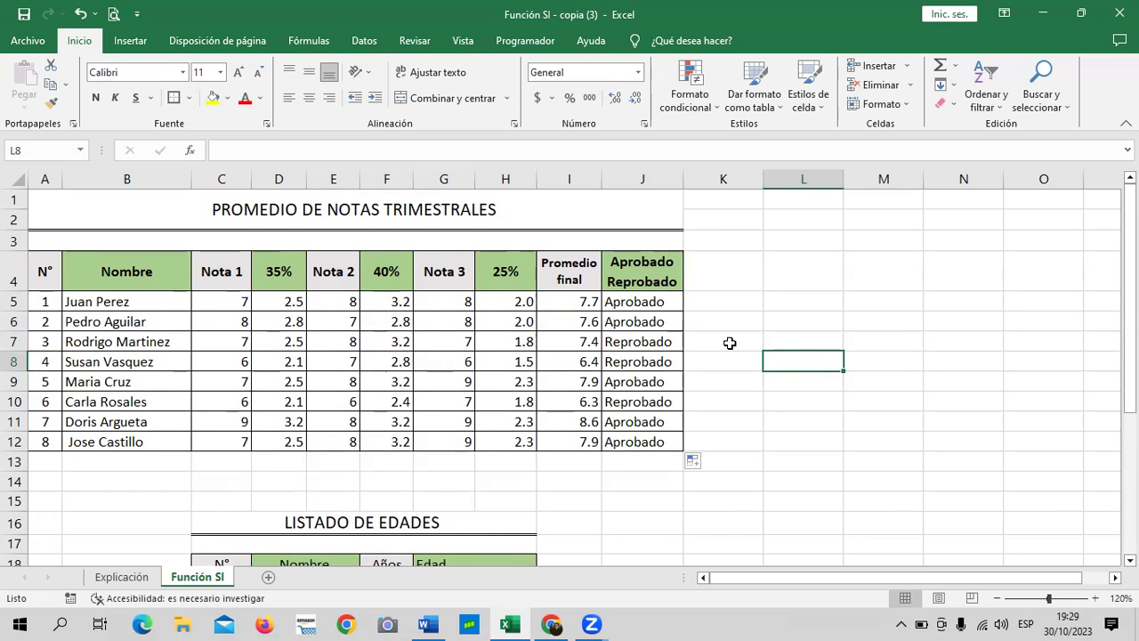
{"action": "key", "text": "Up"}
{"action": "key", "text": "Up"}
{"action": "key", "text": "Up"}
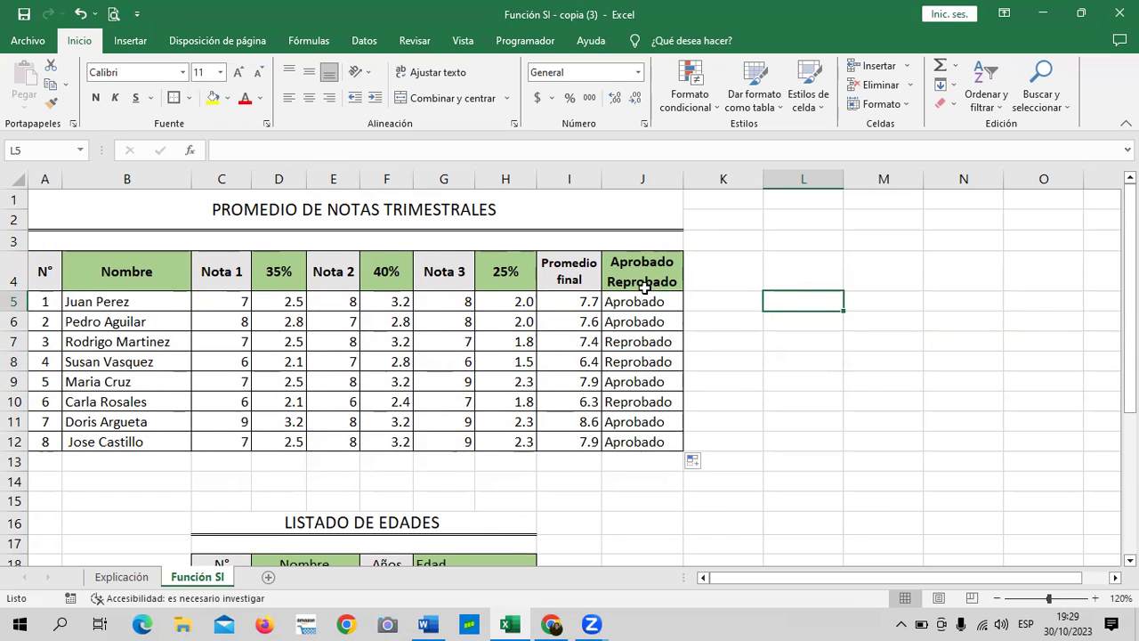
{"action": "left_click_drag", "start_coordinate": [642, 300], "coordinate": [642, 442]}
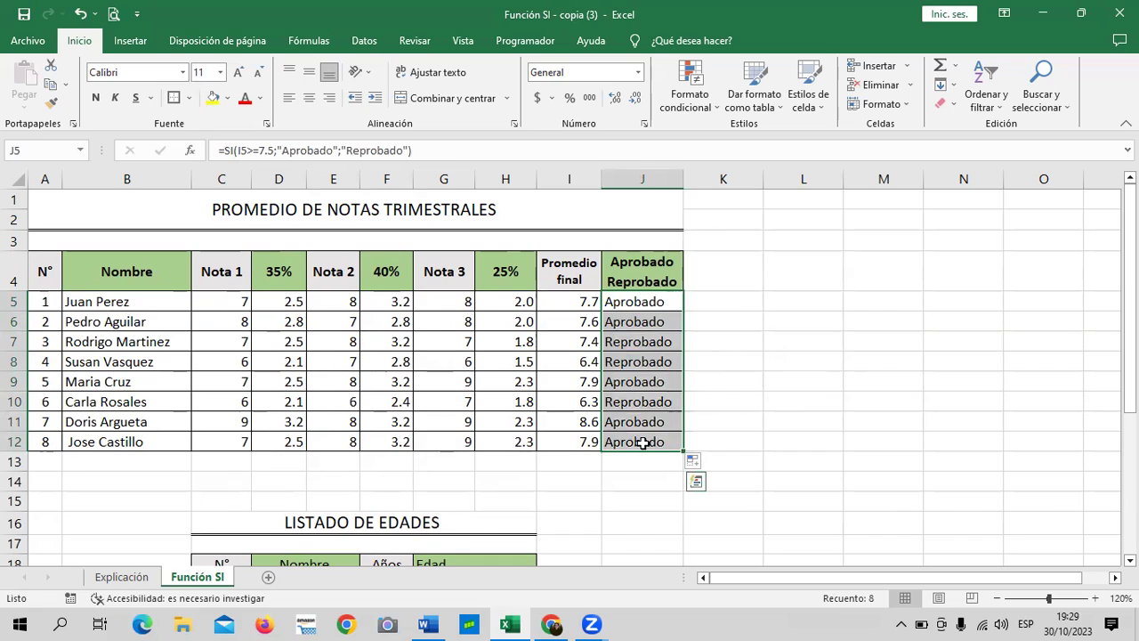
{"action": "key", "text": "Delete"}
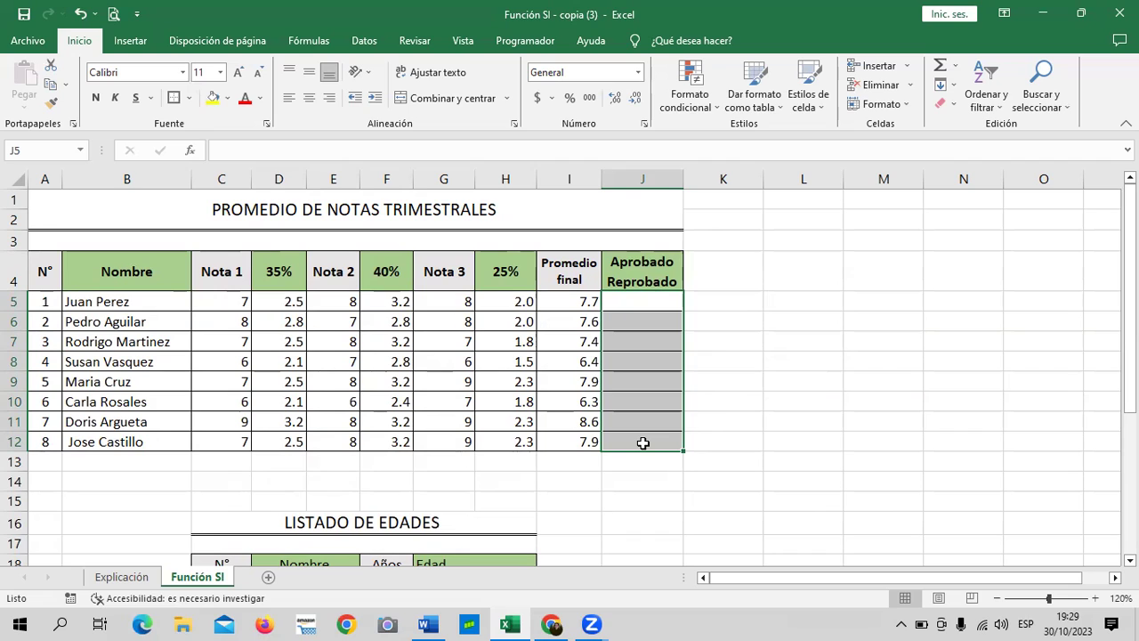
Widen column J and reselect the first Aprobado/Reprobado cell, J5
{"action": "left_click_drag", "start_coordinate": [683, 179], "coordinate": [709, 205]}
{"action": "left_click", "coordinate": [821, 333]}
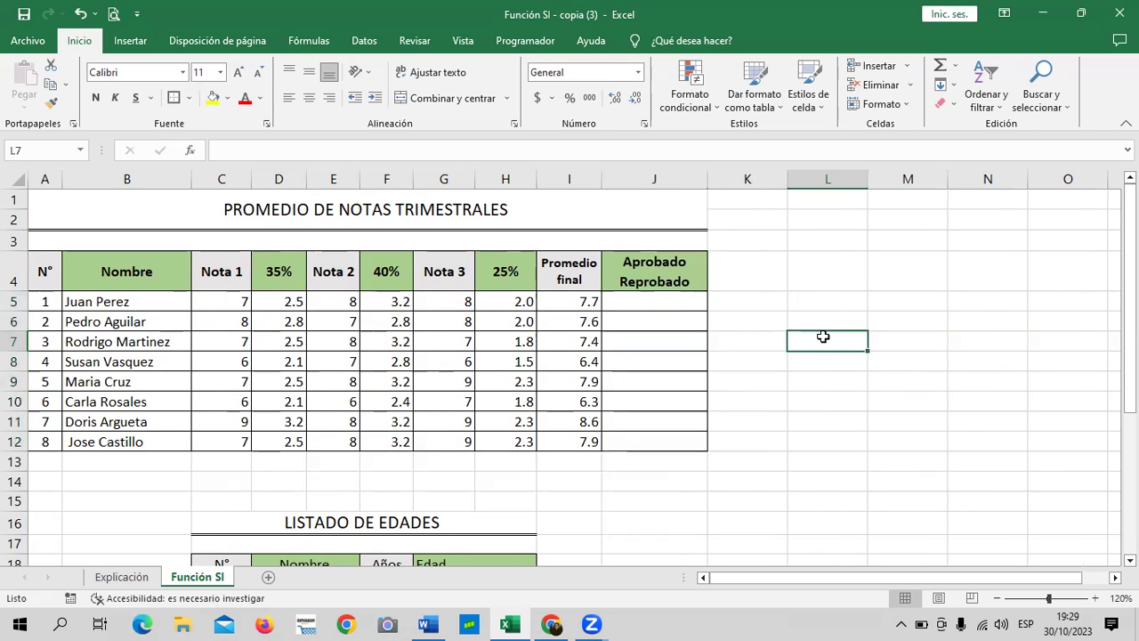
{"action": "left_click", "coordinate": [679, 302]}
Delete the Menor de edad formula from Edad cell G19 in LISTADO DE EDADES
{"action": "scroll", "coordinate": [663, 454], "scroll_direction": "down", "scroll_amount": 3}
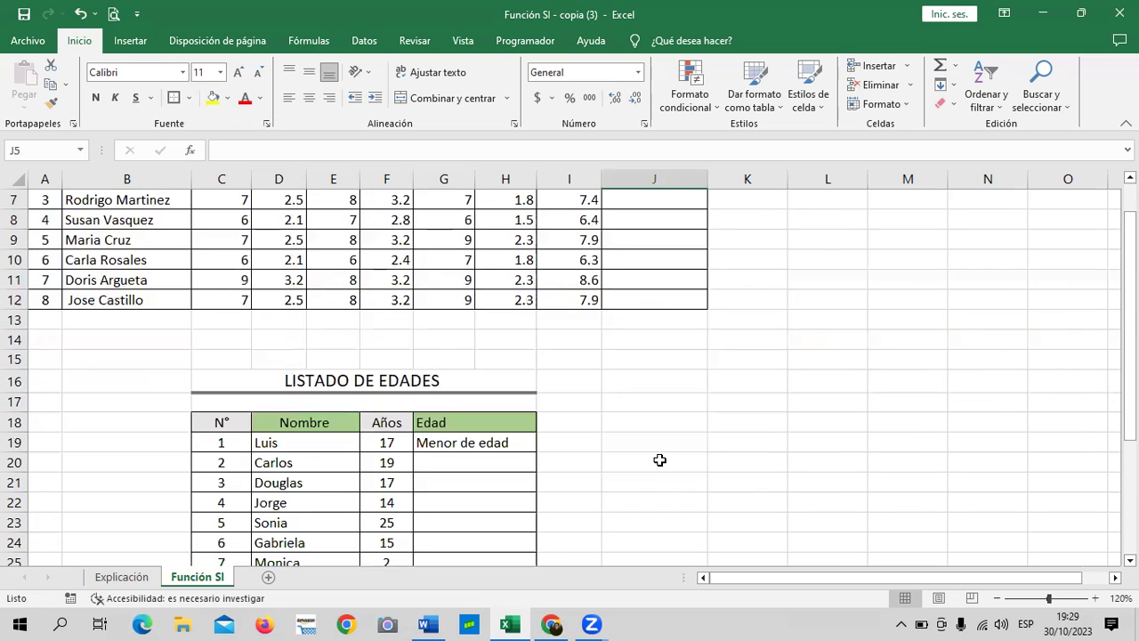
{"action": "left_click", "coordinate": [474, 384]}
{"action": "key", "text": "Delete"}
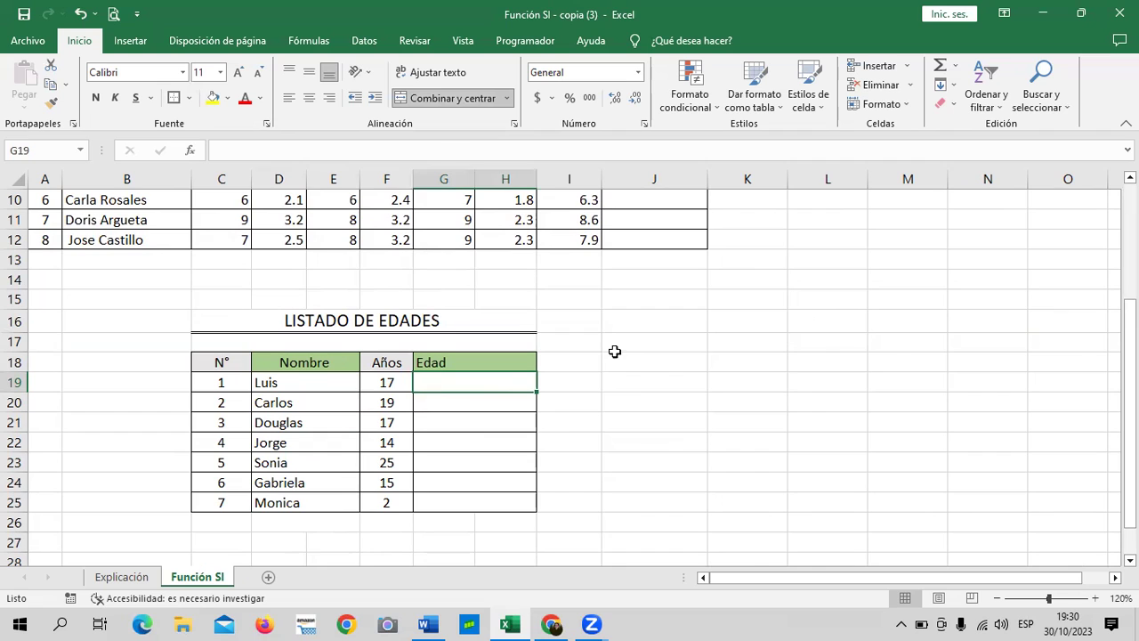
{"action": "scroll", "coordinate": [575, 441], "scroll_direction": "up", "scroll_amount": 3}
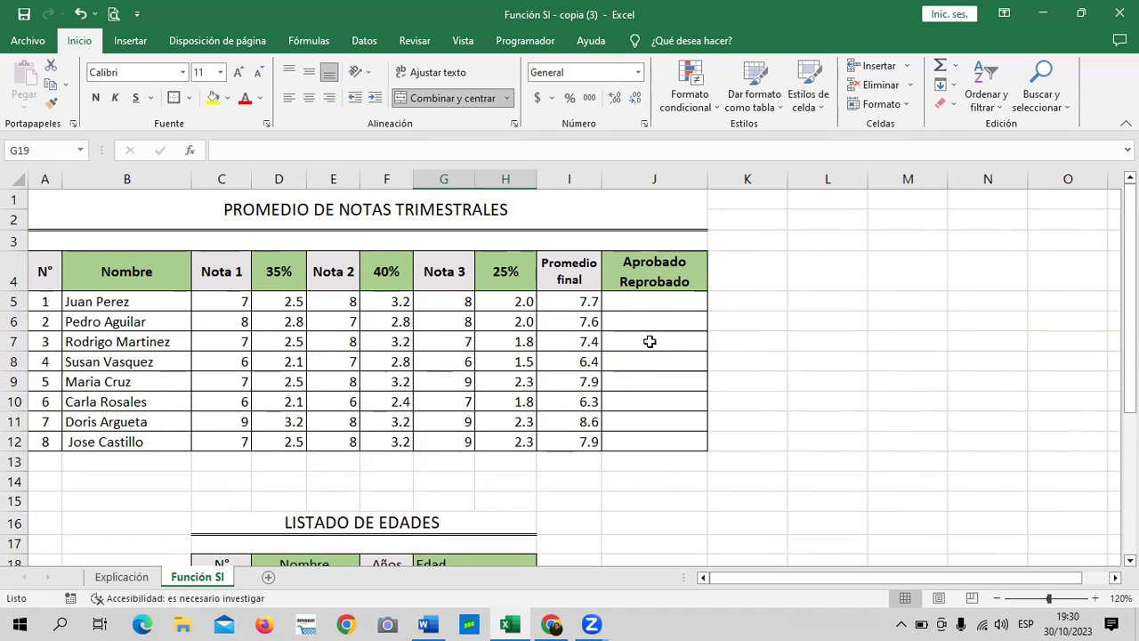
{"action": "left_click", "coordinate": [664, 296]}
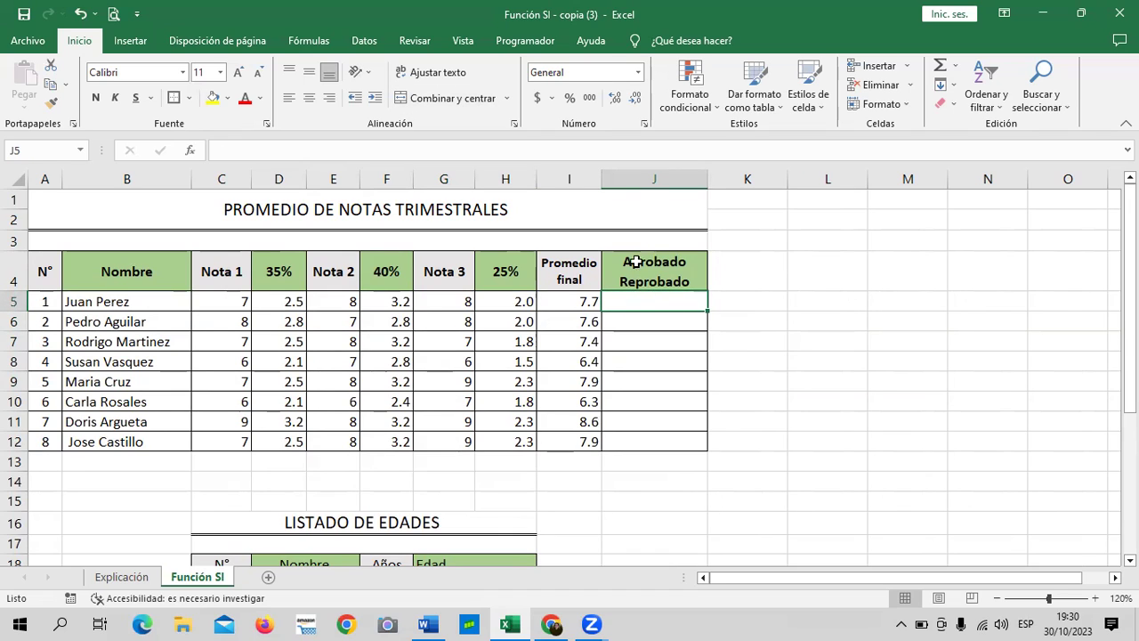
{"action": "left_click", "coordinate": [669, 322]}
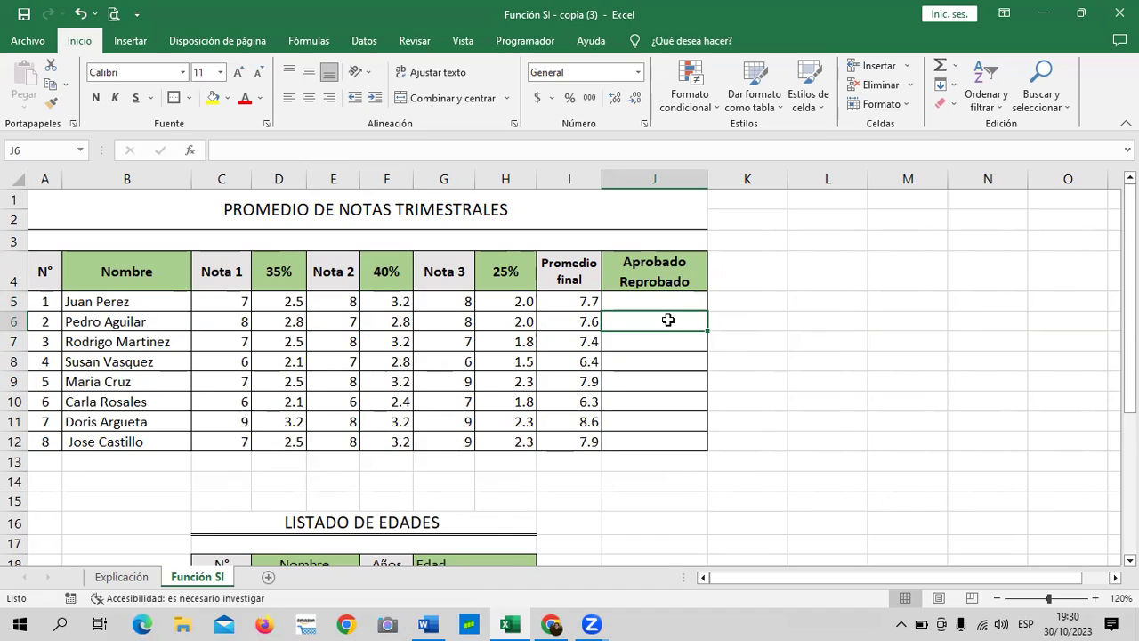
{"action": "left_click", "coordinate": [765, 324]}
{"action": "left_click", "coordinate": [676, 302]}
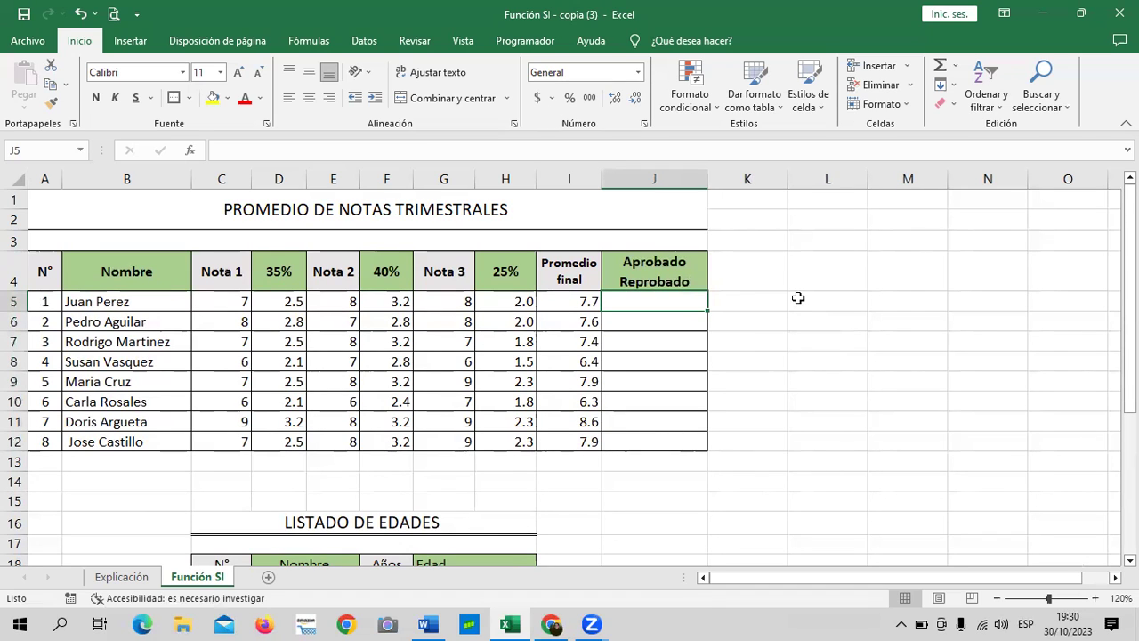
{"action": "left_click", "coordinate": [788, 337]}
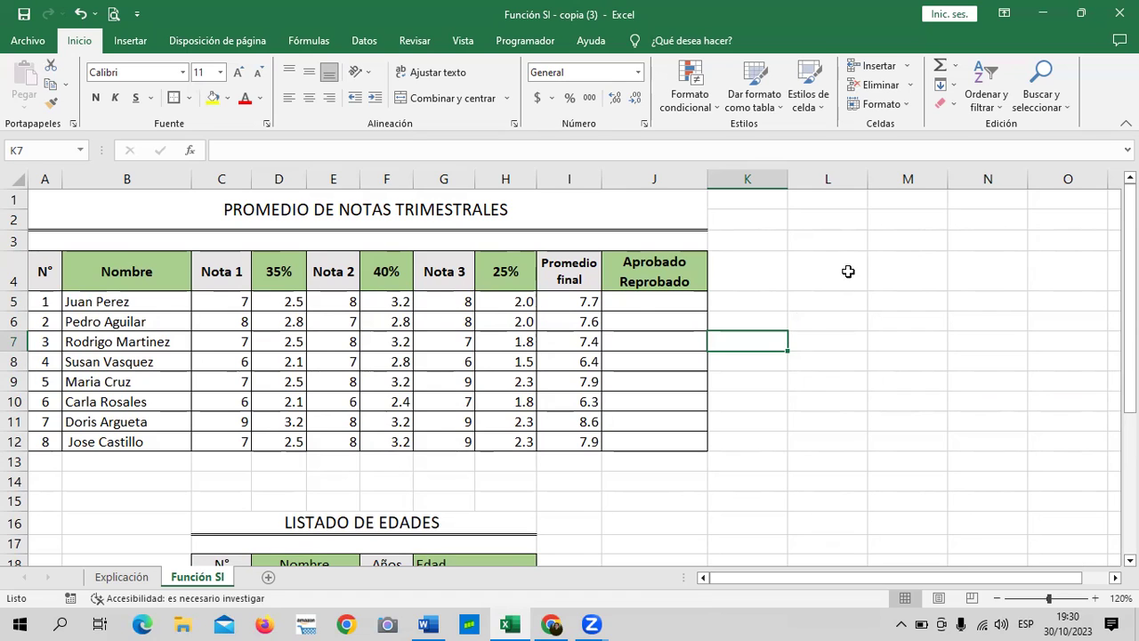
{"action": "left_click", "coordinate": [640, 300]}
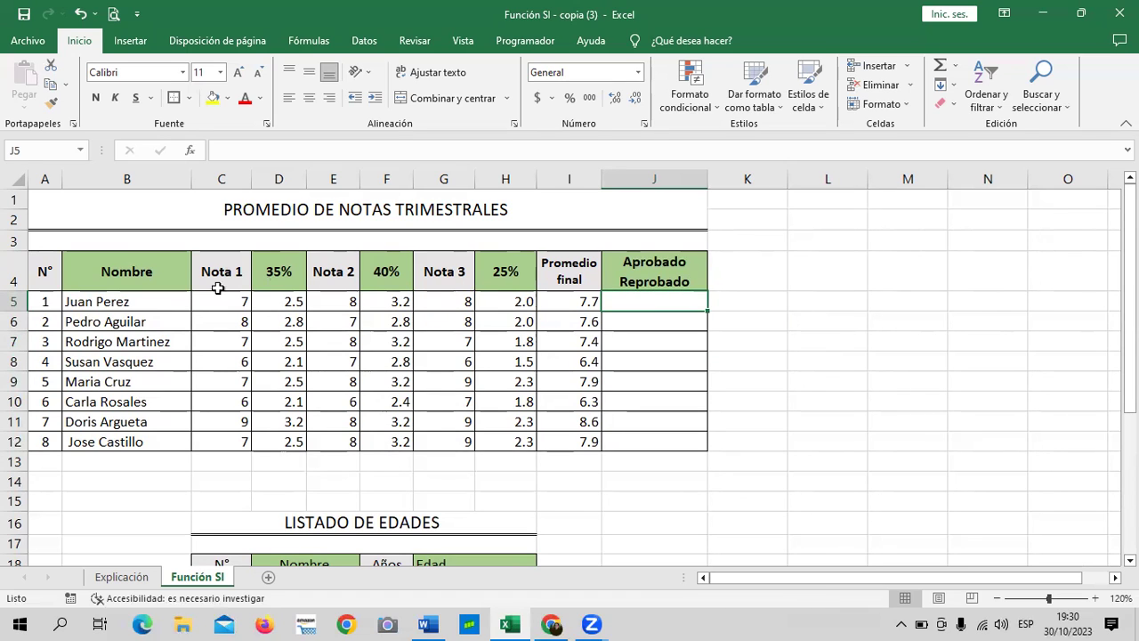
{"action": "left_click", "coordinate": [583, 296]}
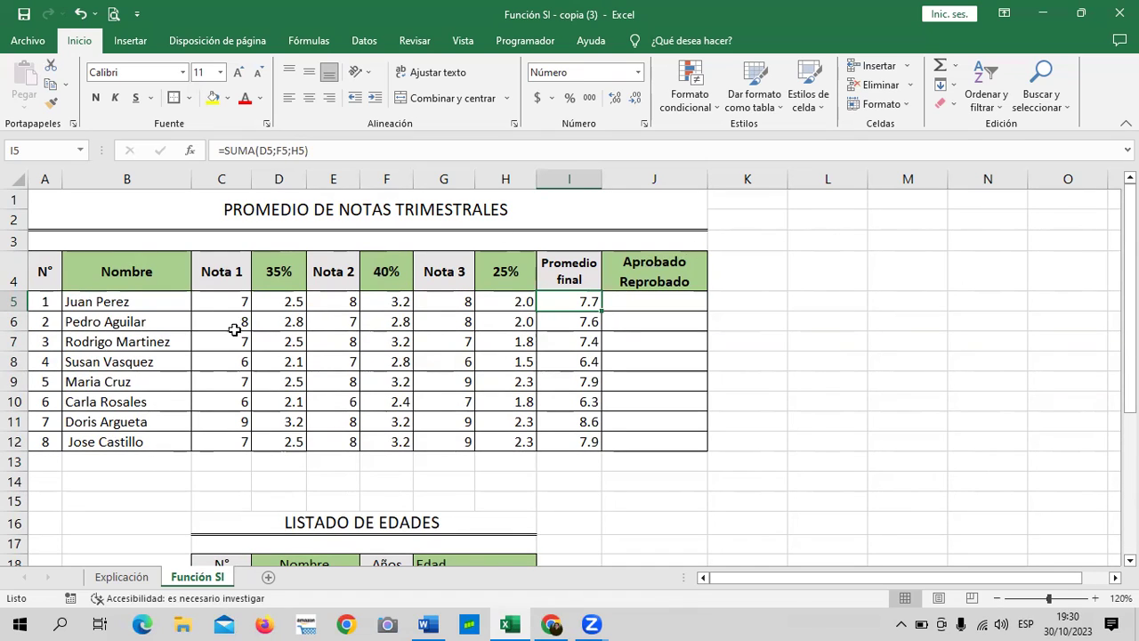
{"action": "left_click", "coordinate": [216, 302]}
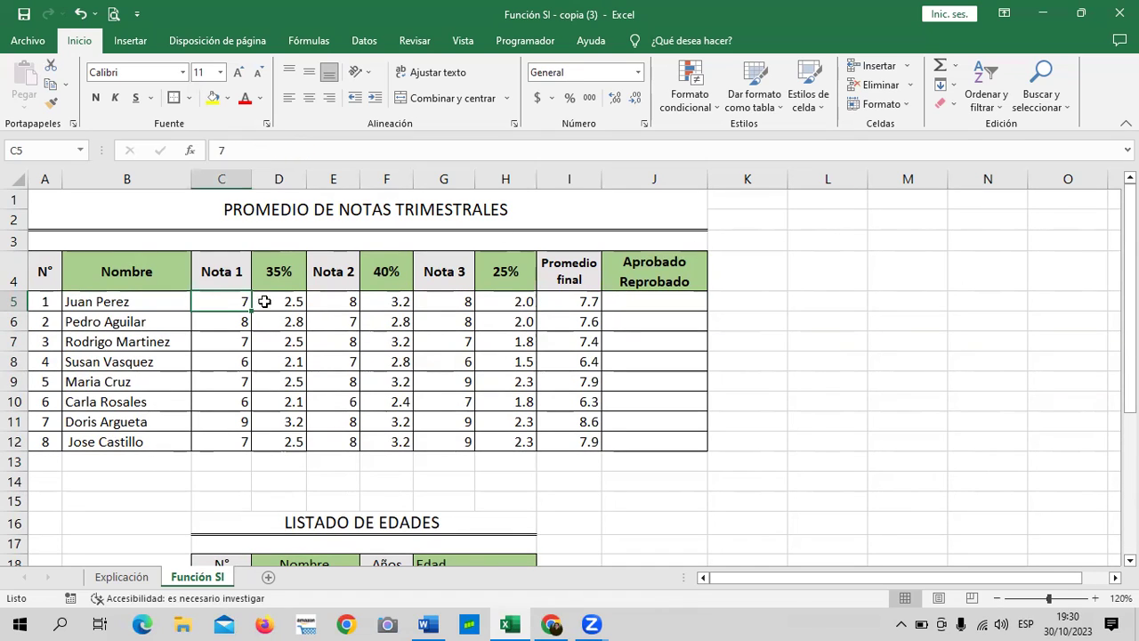
{"action": "left_click", "coordinate": [322, 300]}
{"action": "left_click", "coordinate": [445, 298]}
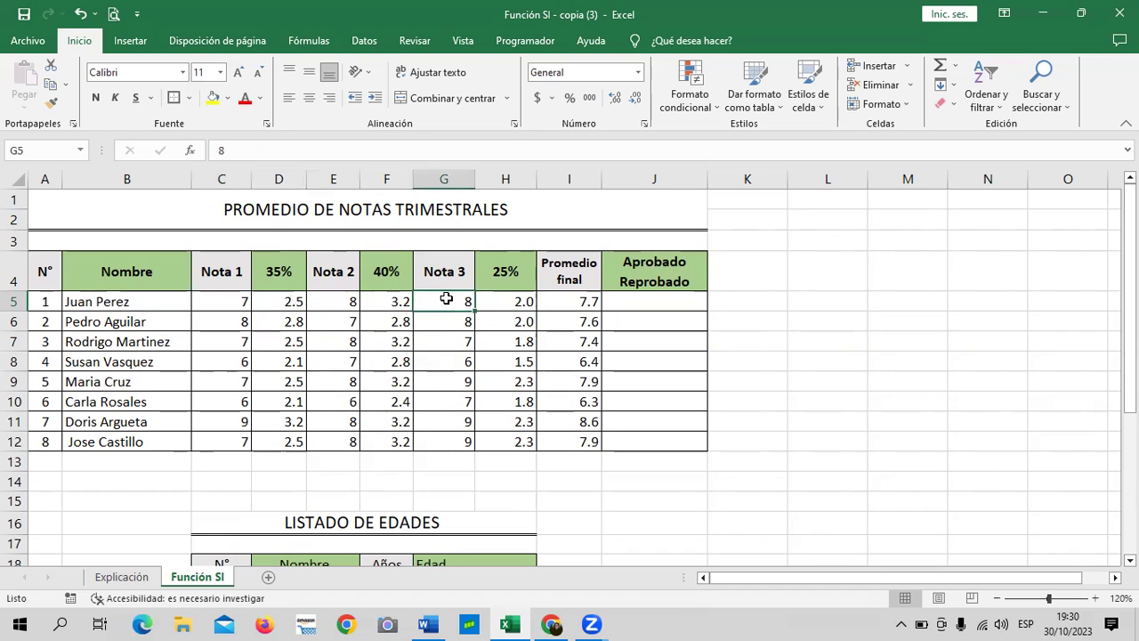
{"action": "left_click", "coordinate": [294, 302]}
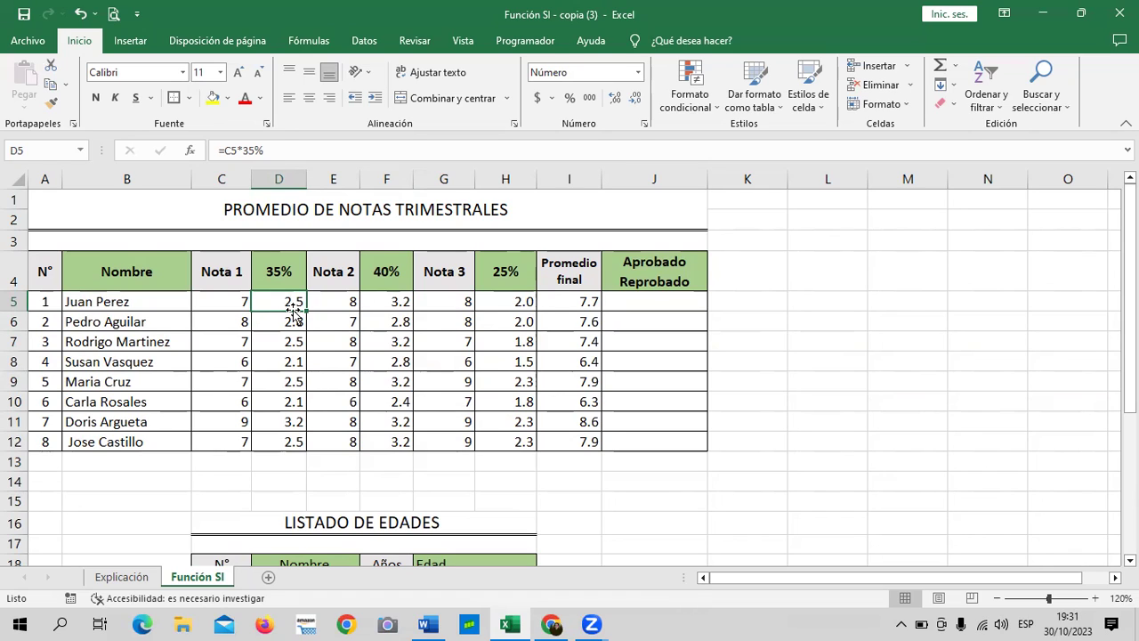
{"action": "left_click", "coordinate": [570, 300]}
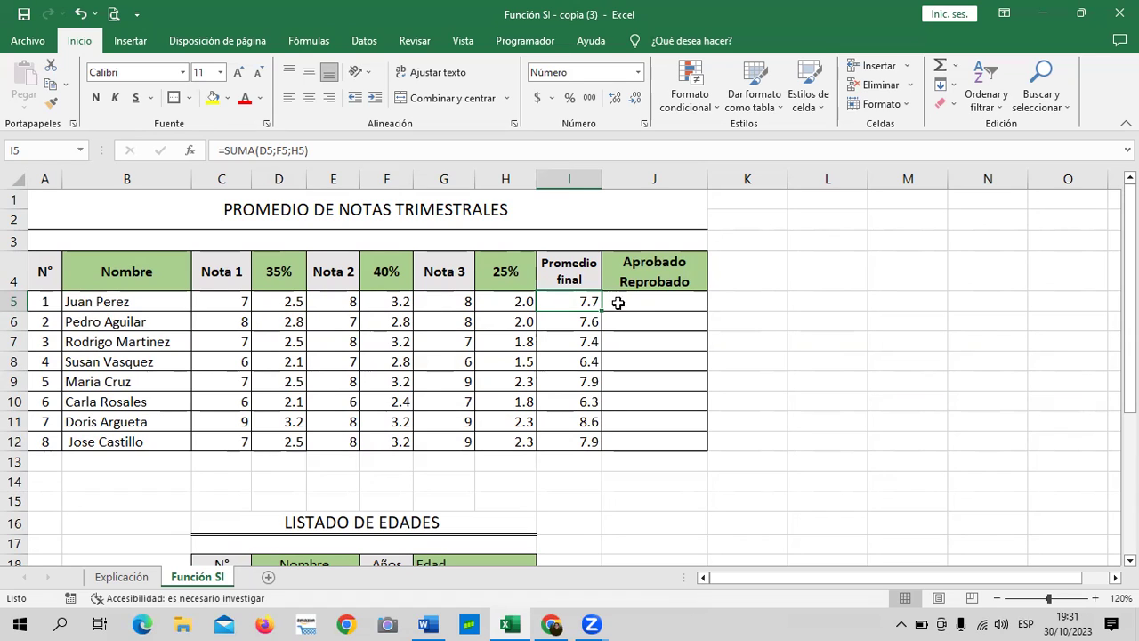
{"action": "left_click", "coordinate": [646, 302]}
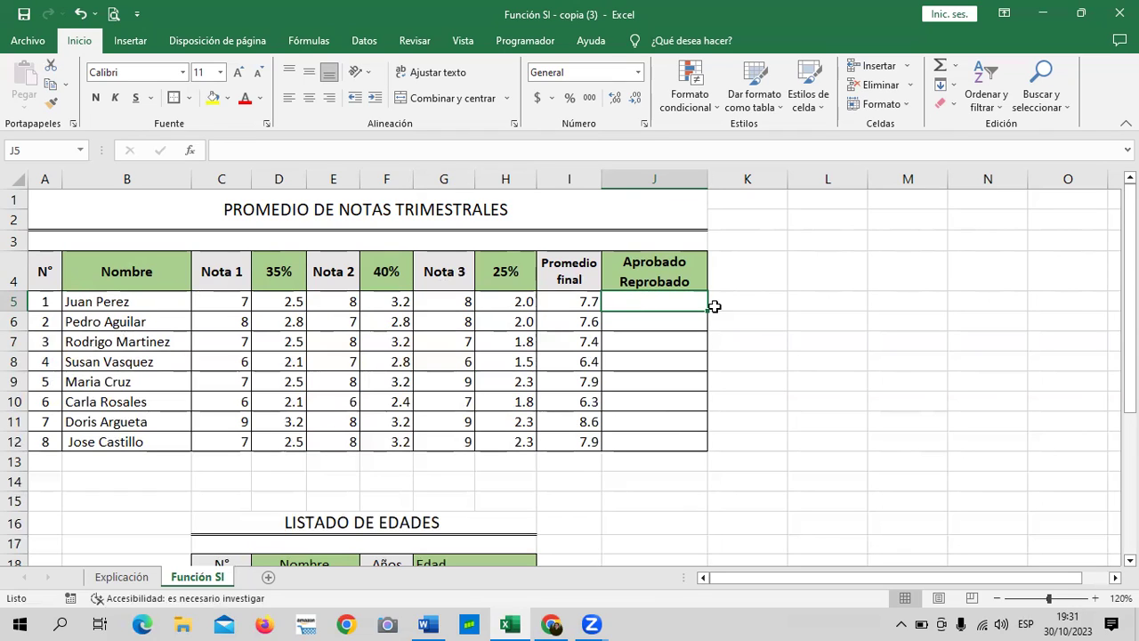
Check the Promedio final formula, then review the Explicación sheet's note on text comparisons
{"action": "left_click", "coordinate": [585, 307]}
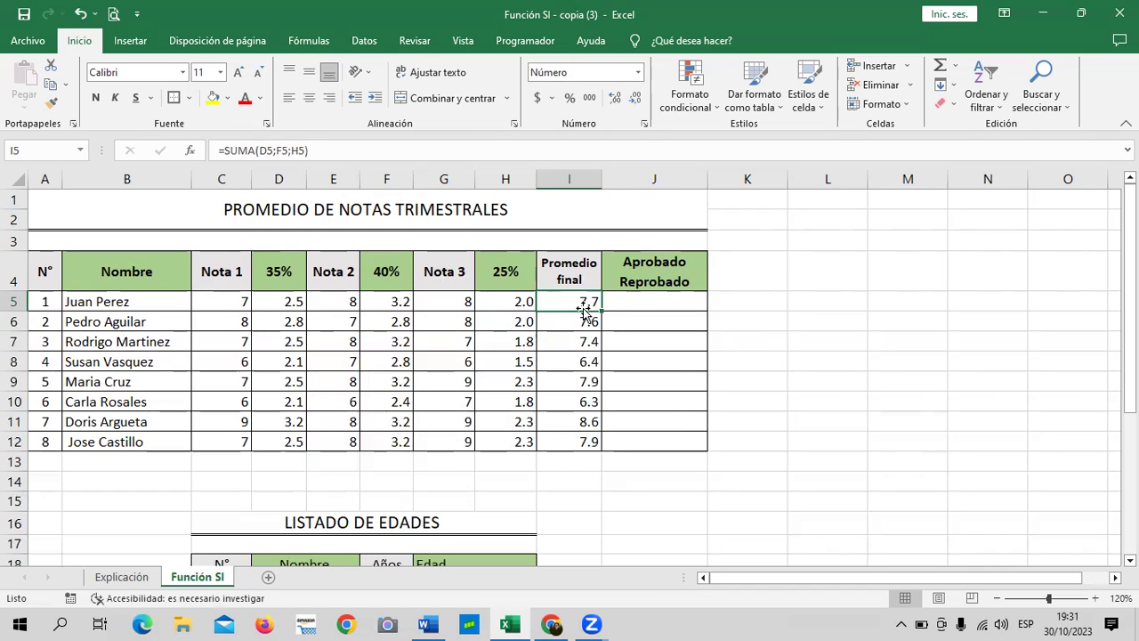
{"action": "left_click", "coordinate": [631, 299]}
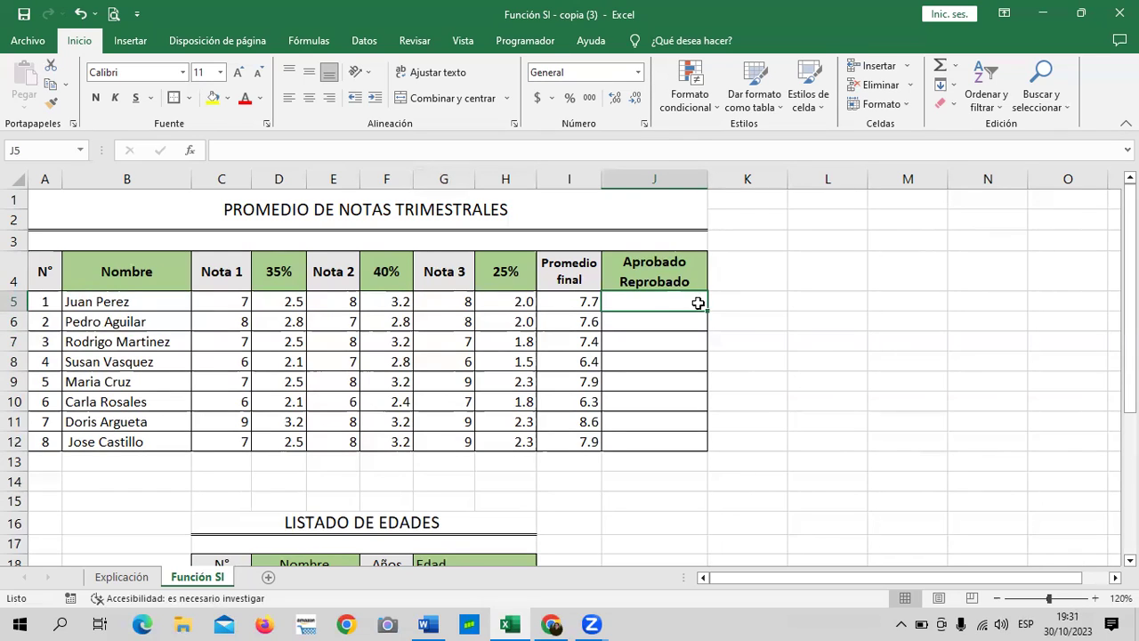
{"action": "left_click", "coordinate": [138, 580]}
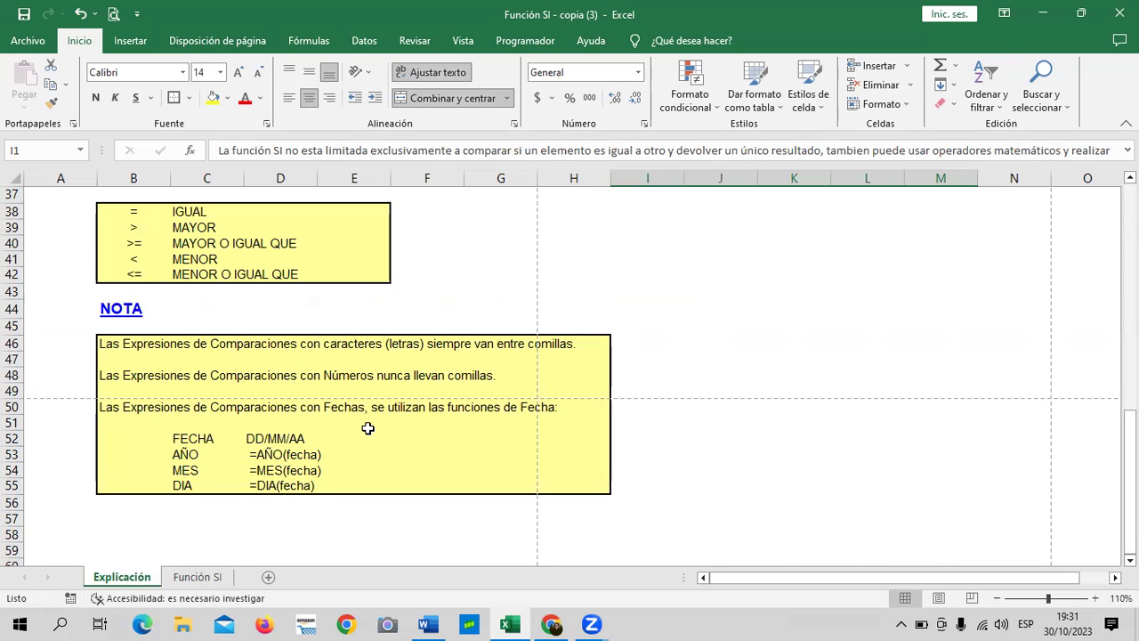
{"action": "scroll", "coordinate": [370, 427], "scroll_direction": "up", "scroll_amount": 6}
{"action": "scroll", "coordinate": [370, 427], "scroll_direction": "up", "scroll_amount": 5}
{"action": "scroll", "coordinate": [370, 427], "scroll_direction": "up", "scroll_amount": 1}
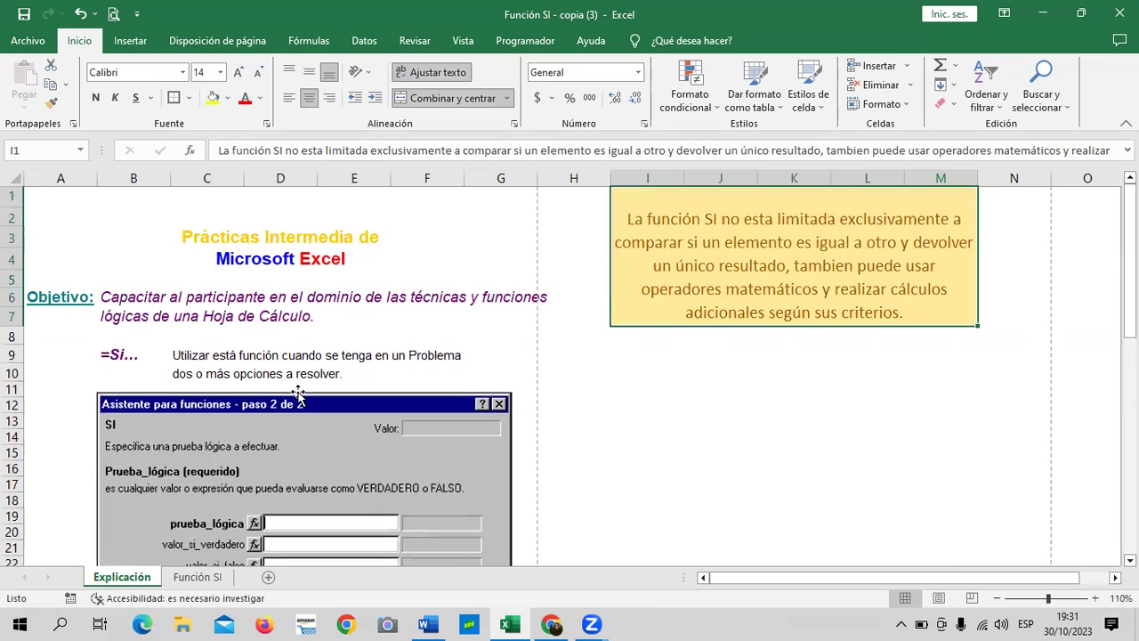
{"action": "scroll", "coordinate": [266, 392], "scroll_direction": "down", "scroll_amount": 2}
{"action": "scroll", "coordinate": [265, 392], "scroll_direction": "up", "scroll_amount": 2}
{"action": "scroll", "coordinate": [638, 470], "scroll_direction": "down", "scroll_amount": 2}
{"action": "scroll", "coordinate": [638, 470], "scroll_direction": "down", "scroll_amount": 1}
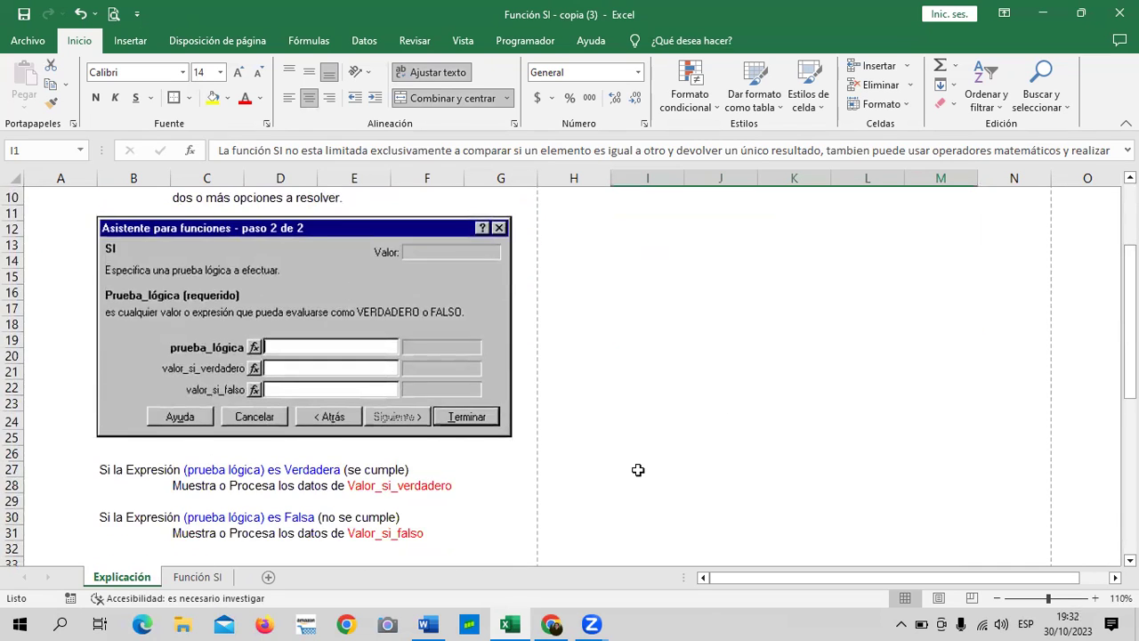
{"action": "scroll", "coordinate": [638, 470], "scroll_direction": "down", "scroll_amount": 2}
{"action": "scroll", "coordinate": [637, 468], "scroll_direction": "down", "scroll_amount": 3}
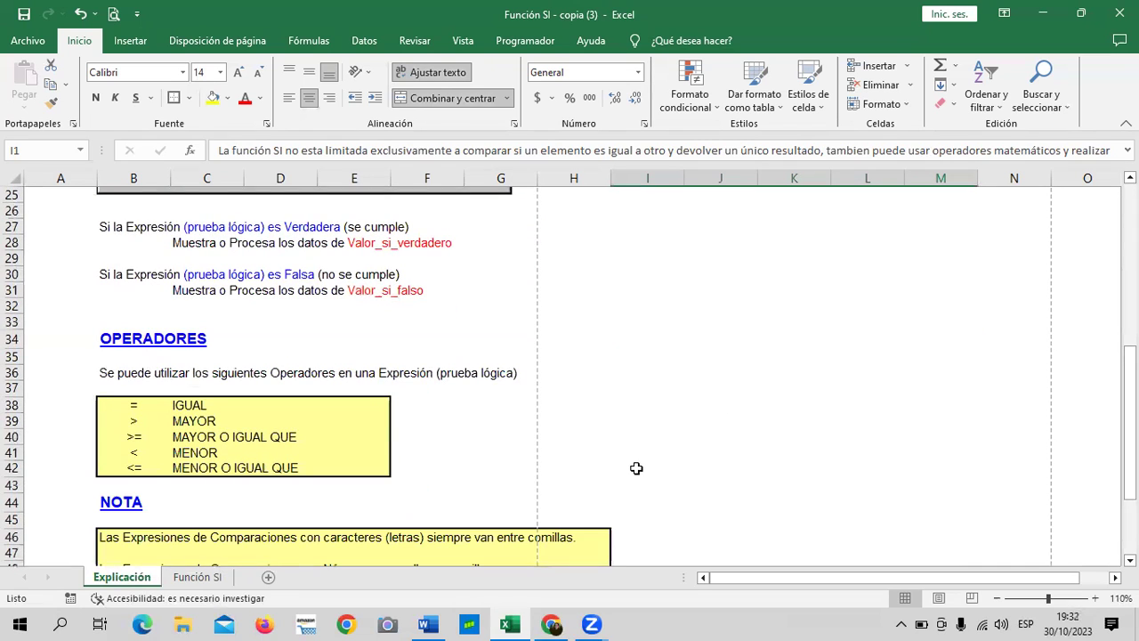
{"action": "scroll", "coordinate": [573, 403], "scroll_direction": "up", "scroll_amount": 3}
{"action": "scroll", "coordinate": [574, 399], "scroll_direction": "up", "scroll_amount": 2}
{"action": "scroll", "coordinate": [577, 397], "scroll_direction": "up", "scroll_amount": 1}
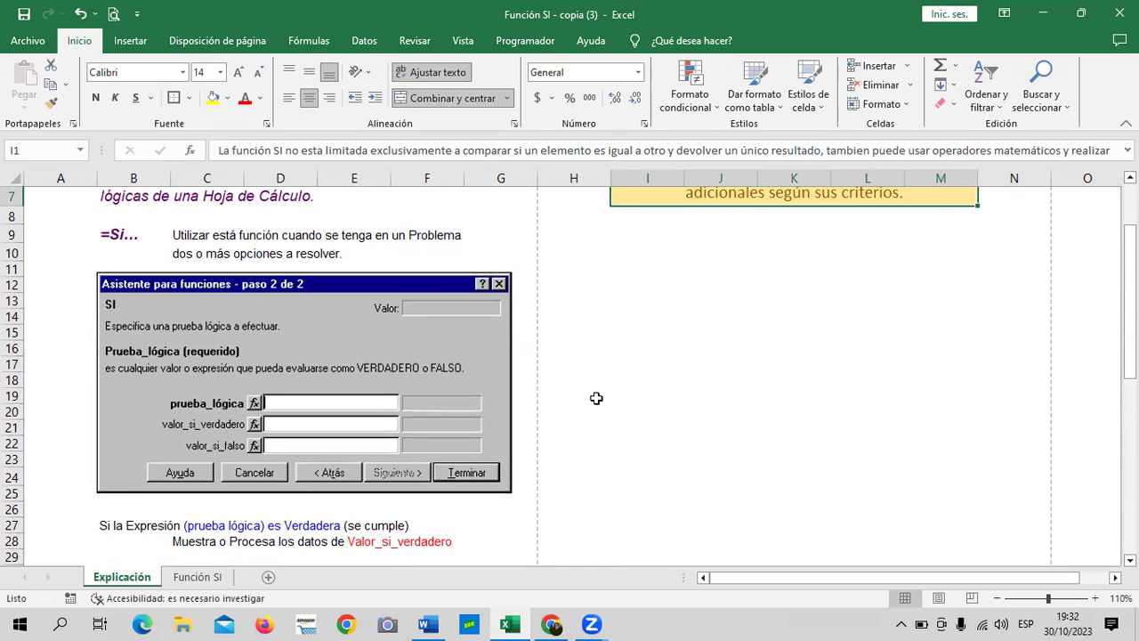
{"action": "scroll", "coordinate": [596, 397], "scroll_direction": "down", "scroll_amount": 1}
{"action": "scroll", "coordinate": [596, 396], "scroll_direction": "down", "scroll_amount": 4}
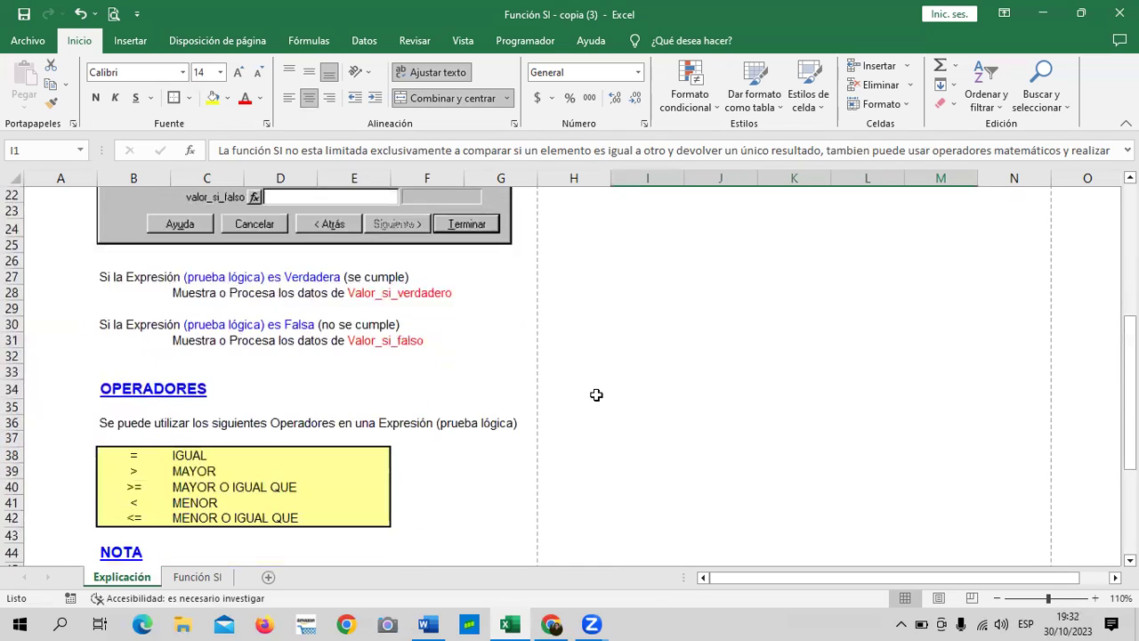
{"action": "scroll", "coordinate": [140, 441], "scroll_direction": "down", "scroll_amount": 2}
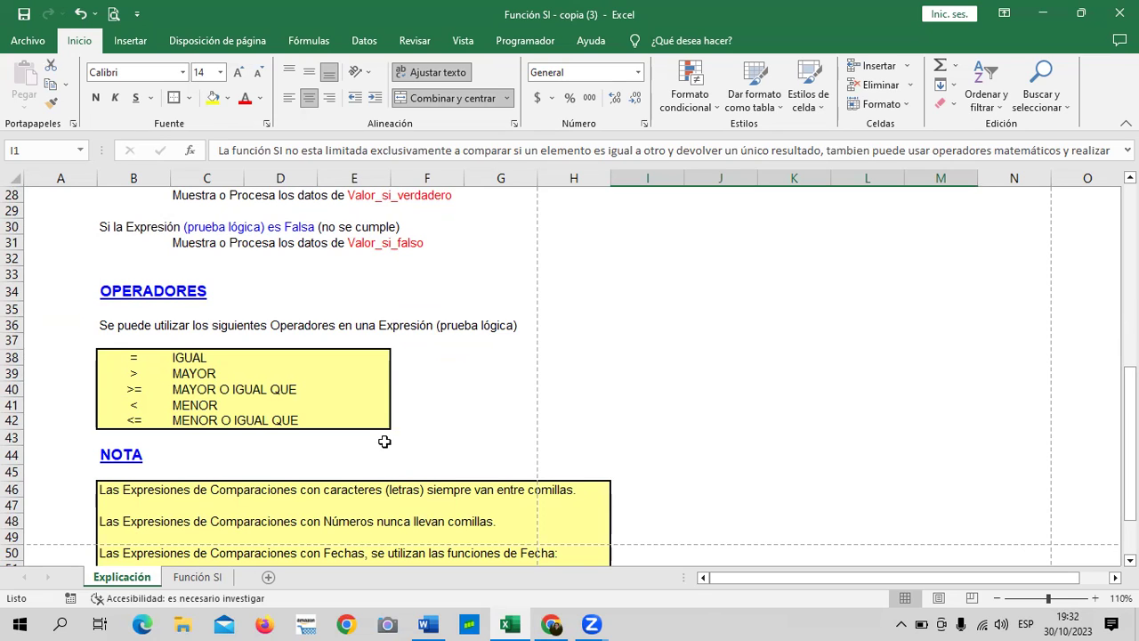
{"action": "scroll", "coordinate": [385, 441], "scroll_direction": "down", "scroll_amount": 2}
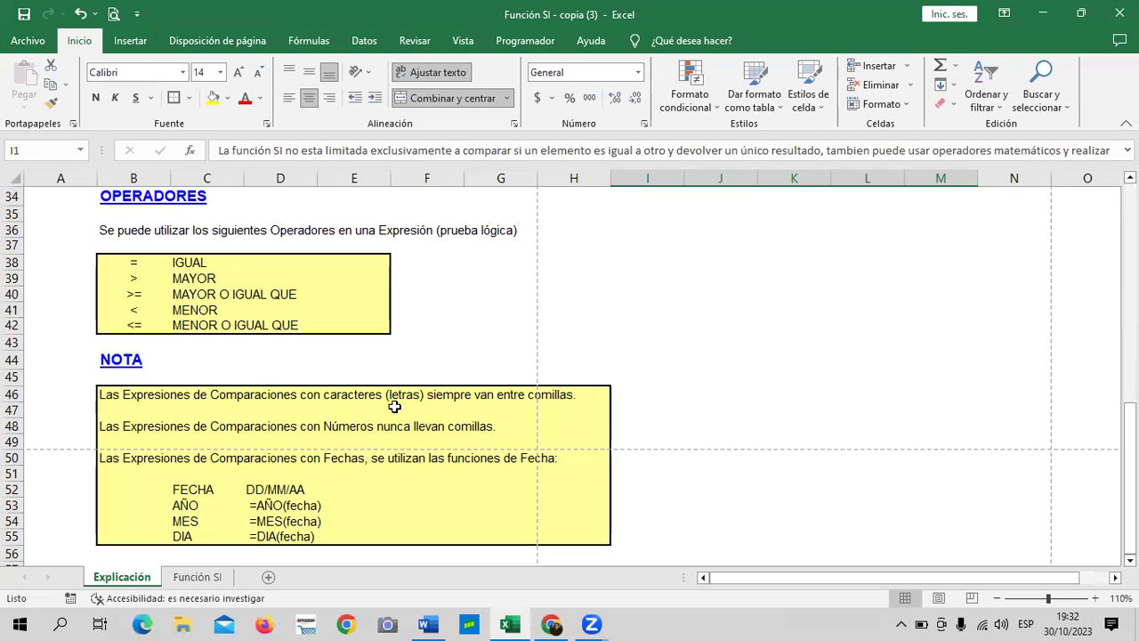
{"action": "left_click", "coordinate": [346, 396]}
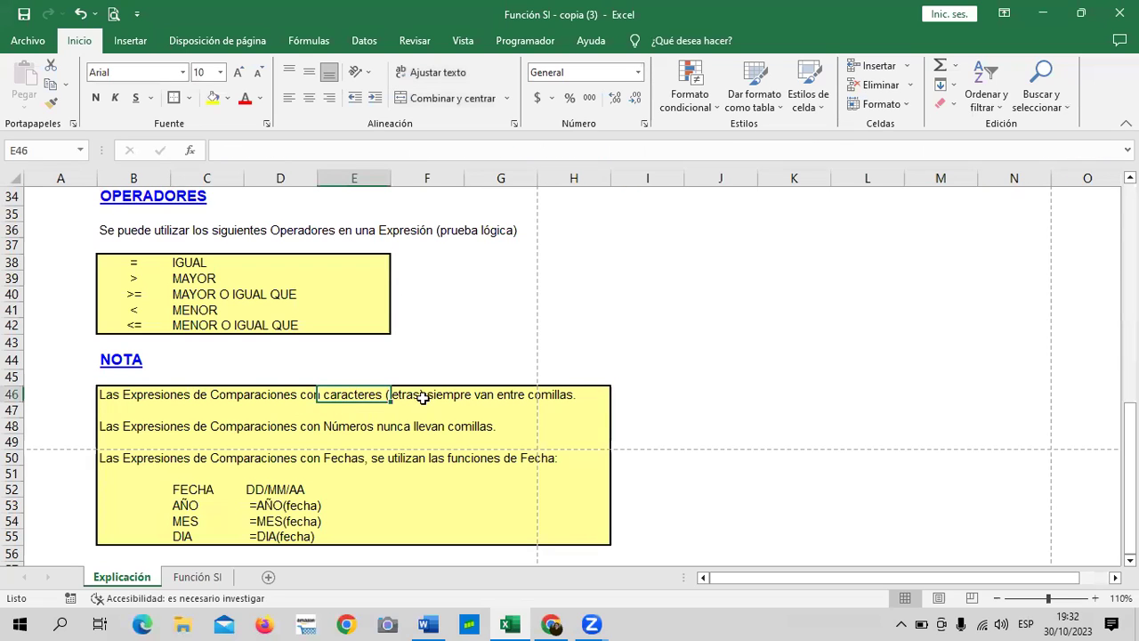
{"action": "left_click", "coordinate": [412, 396]}
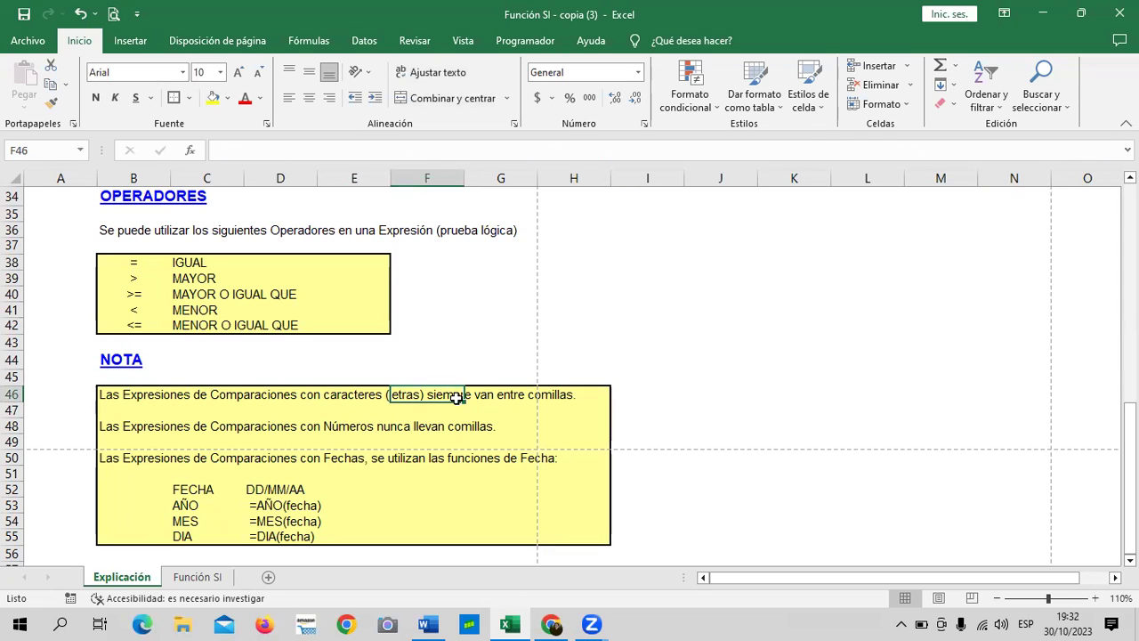
{"action": "left_click", "coordinate": [539, 399]}
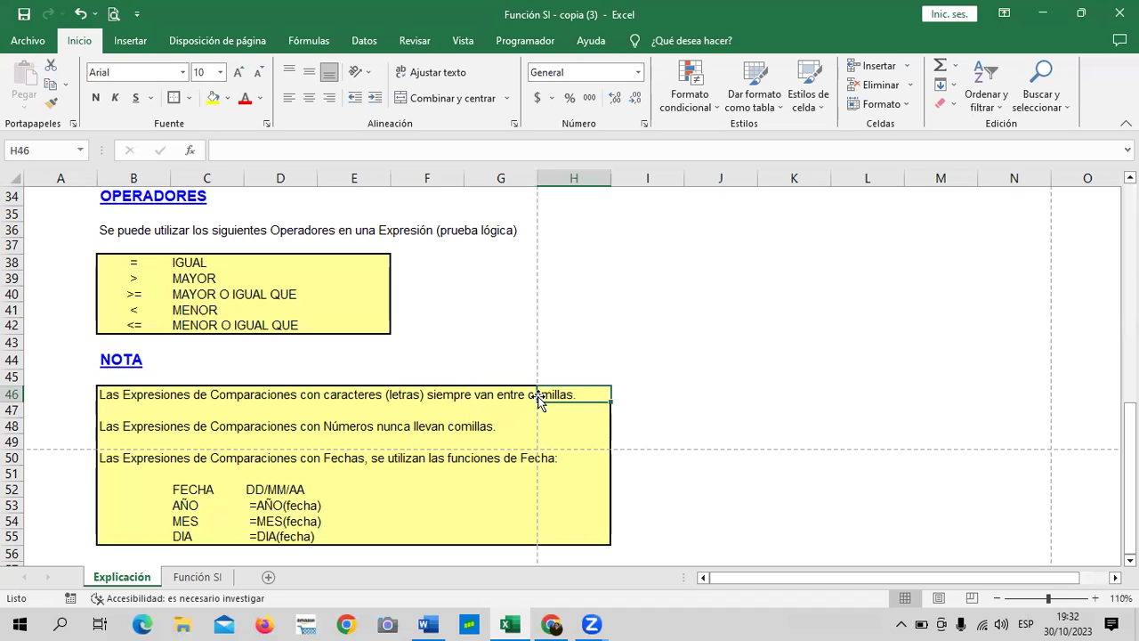
{"action": "left_click", "coordinate": [217, 578]}
Insert SI into J5 from Fórmulas > Lógicas and move its arguments dialog to the upper left
{"action": "left_click", "coordinate": [972, 324]}
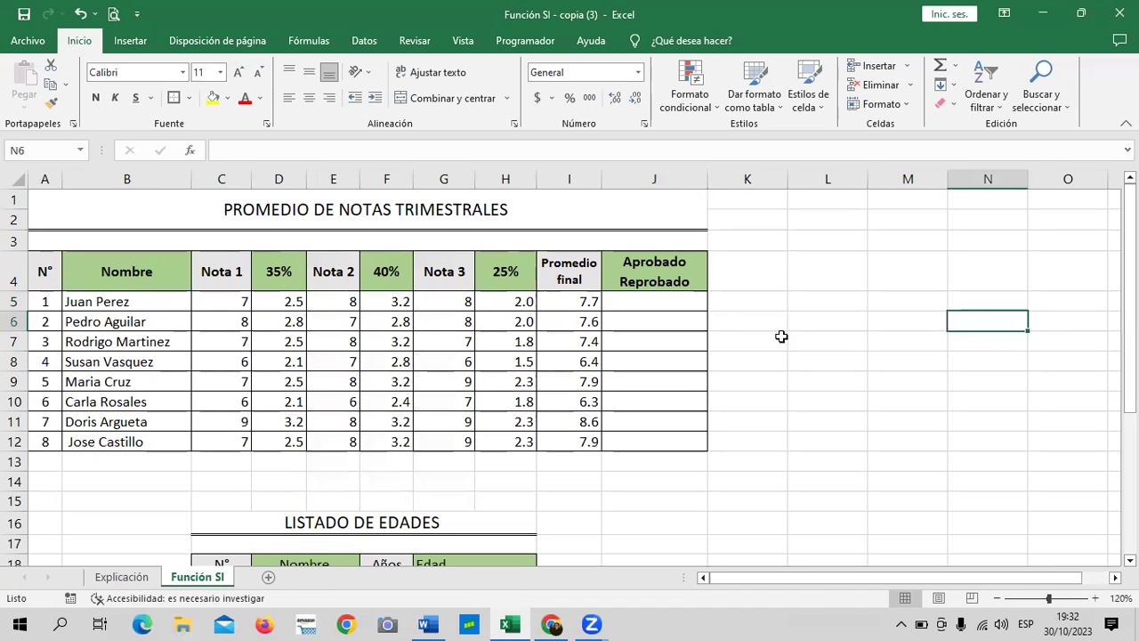
{"action": "left_click", "coordinate": [656, 300]}
{"action": "type", "text": "="}
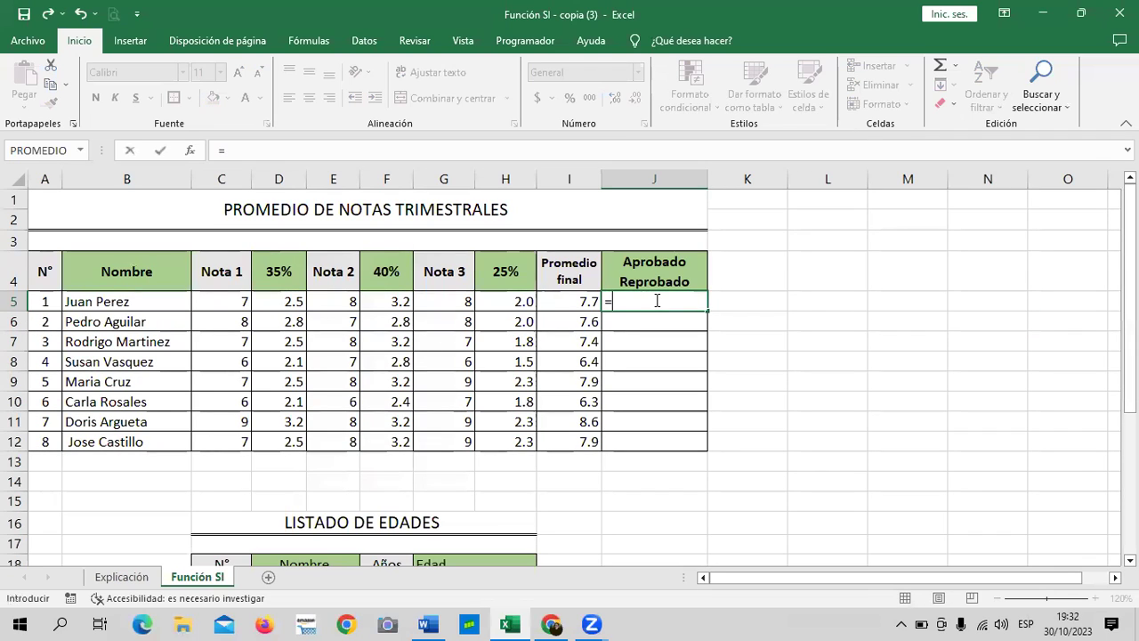
{"action": "key", "text": "Escape"}
{"action": "key", "text": "Right"}
{"action": "key", "text": "Right"}
{"action": "key", "text": "Down"}
{"action": "left_click", "coordinate": [666, 301]}
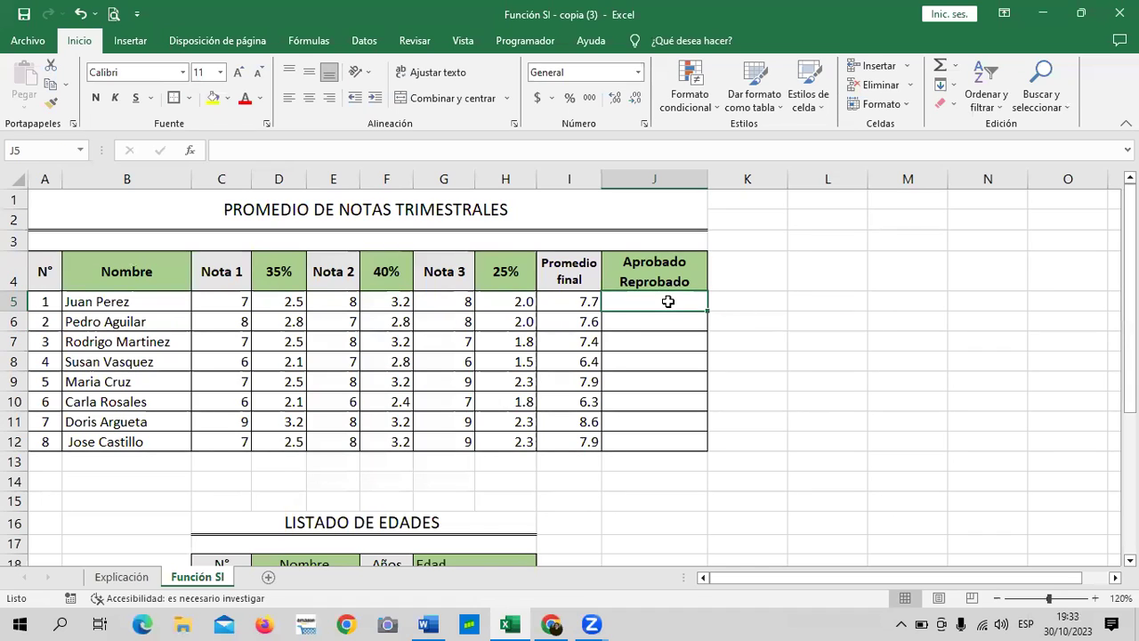
{"action": "key", "text": "alt+u"}
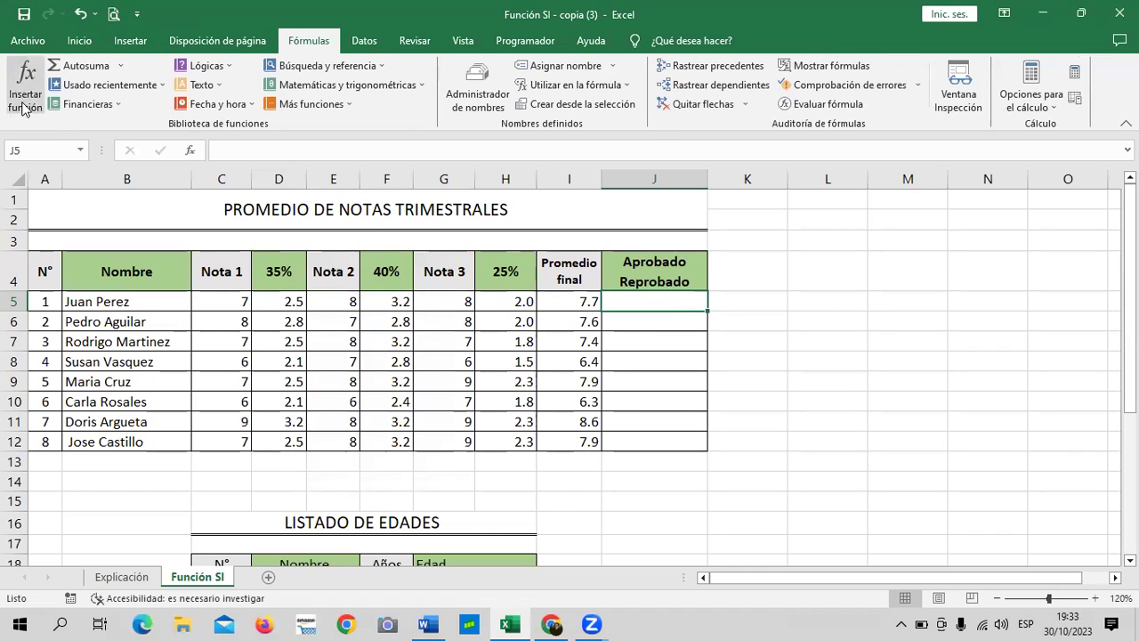
{"action": "left_click", "coordinate": [229, 68]}
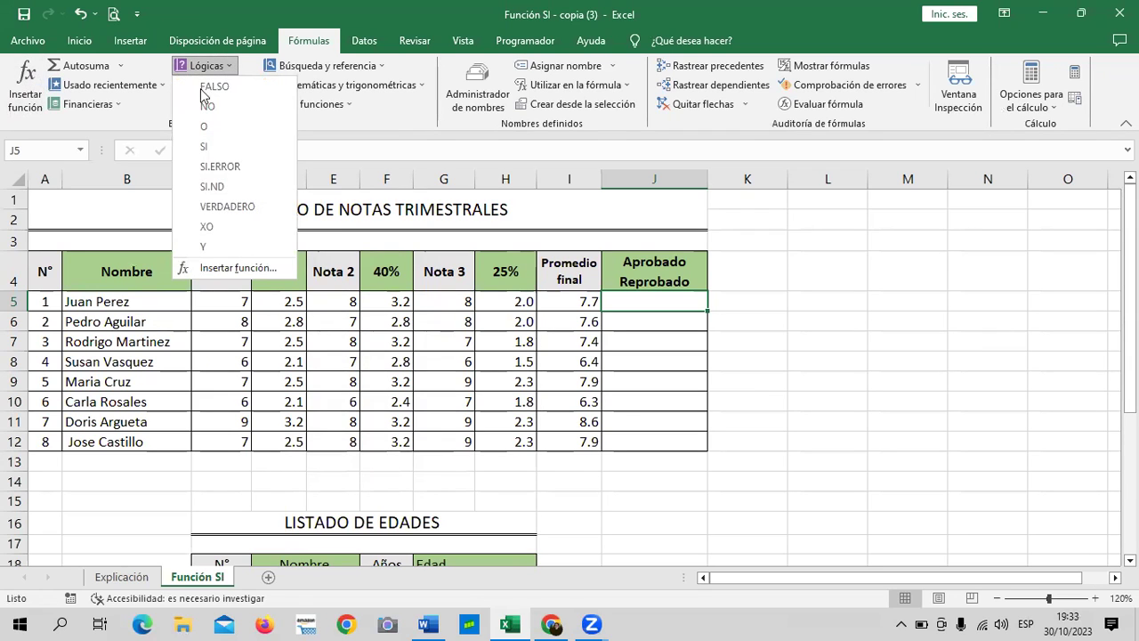
{"action": "left_click", "coordinate": [204, 146]}
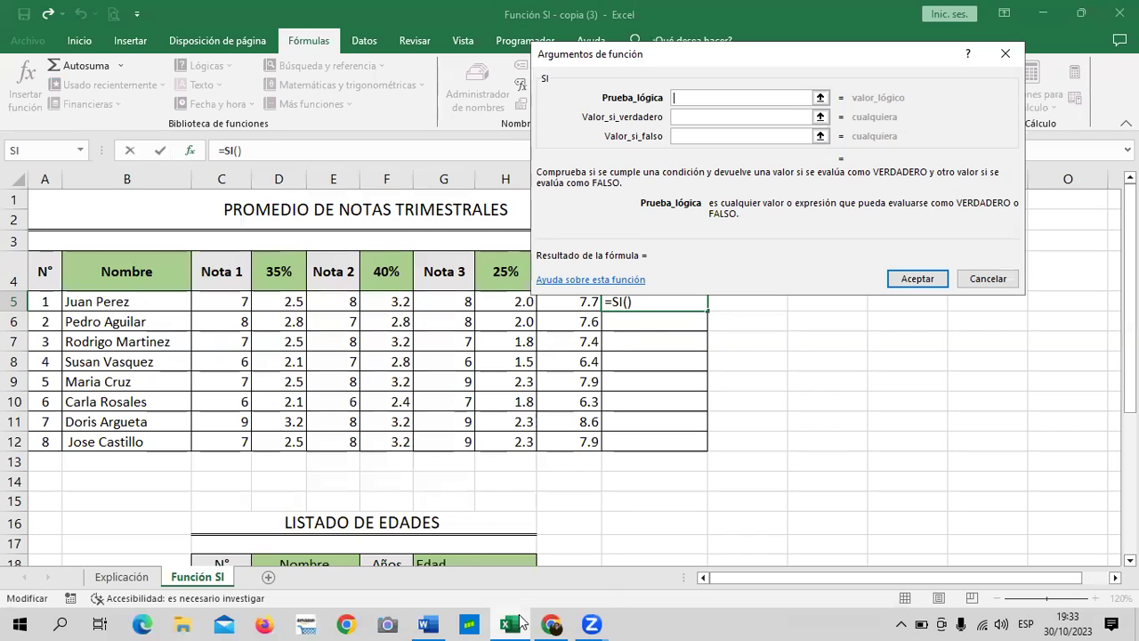
{"action": "mouse_move", "coordinate": [522, 623]}
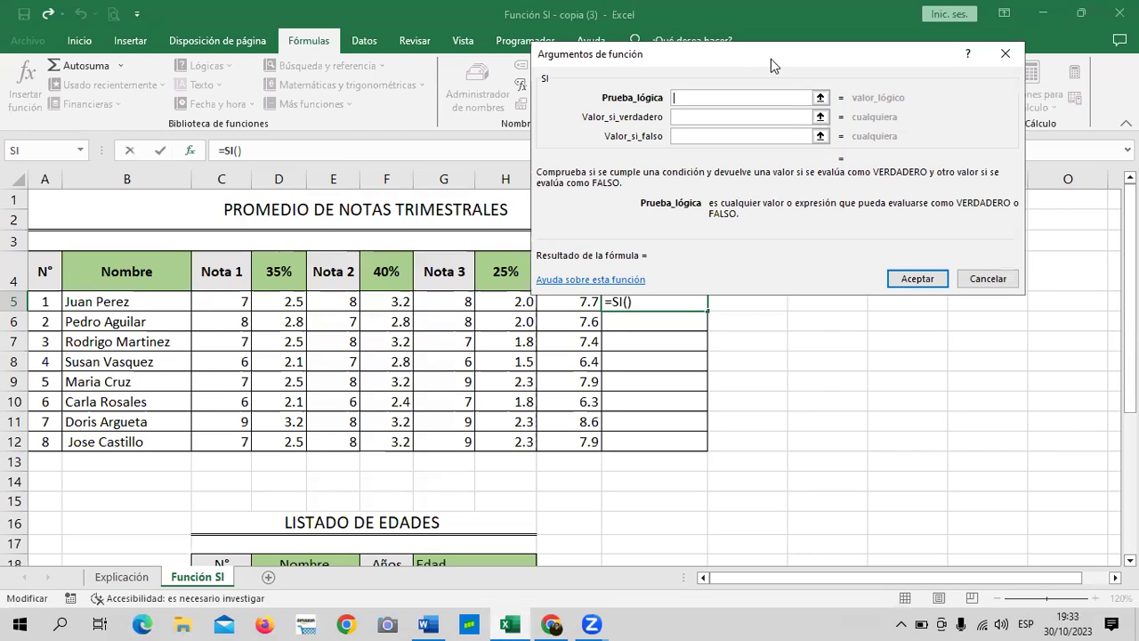
{"action": "left_click_drag", "start_coordinate": [770, 59], "coordinate": [304, 41]}
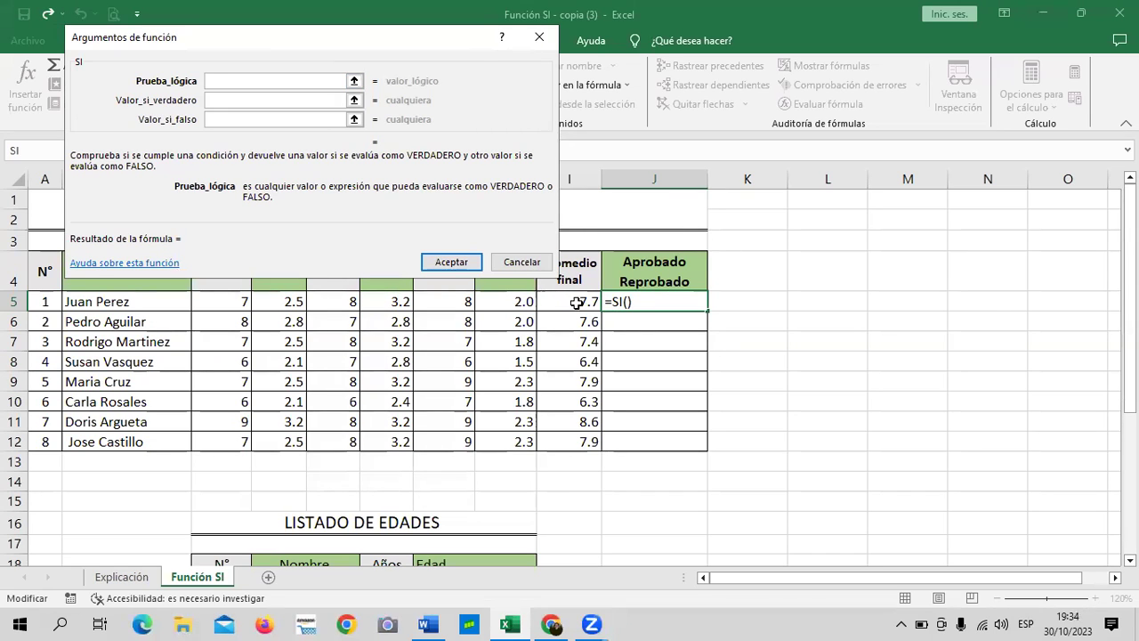
Set I5 as the logical test, then cancel the SI arguments dialog, leaving J5 empty
{"action": "left_click", "coordinate": [577, 303]}
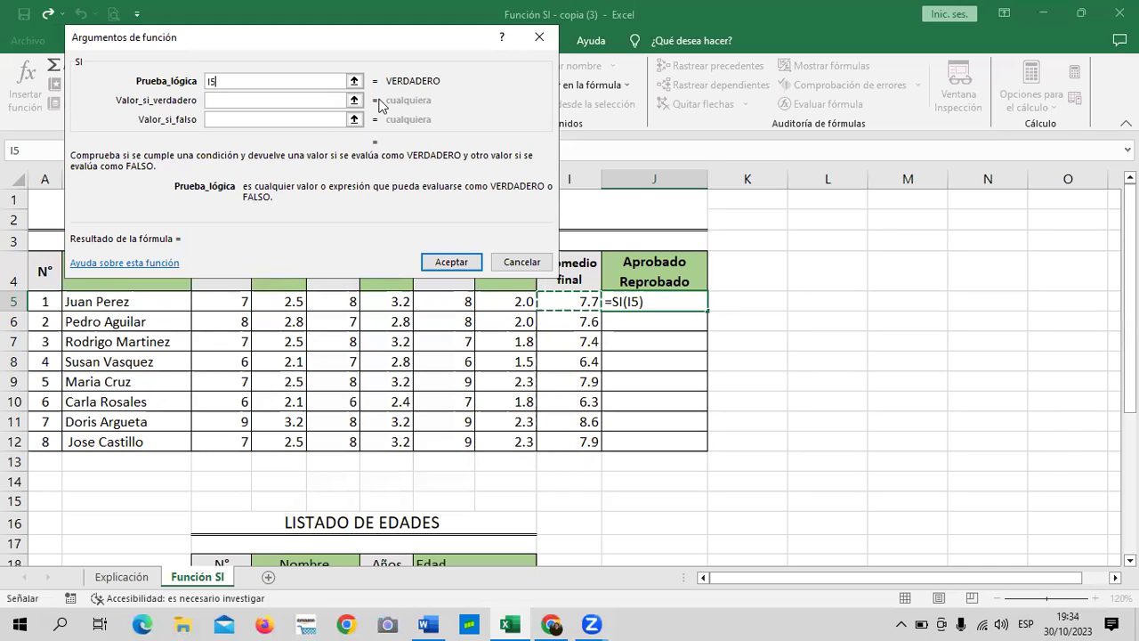
{"action": "left_click", "coordinate": [272, 99]}
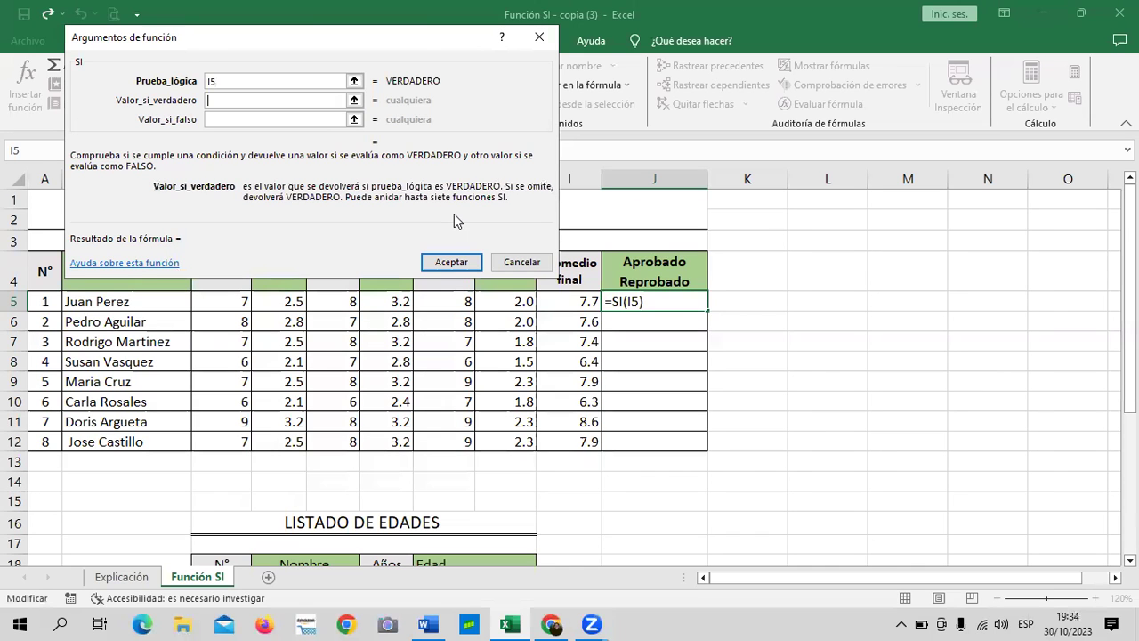
{"action": "left_click", "coordinate": [505, 264]}
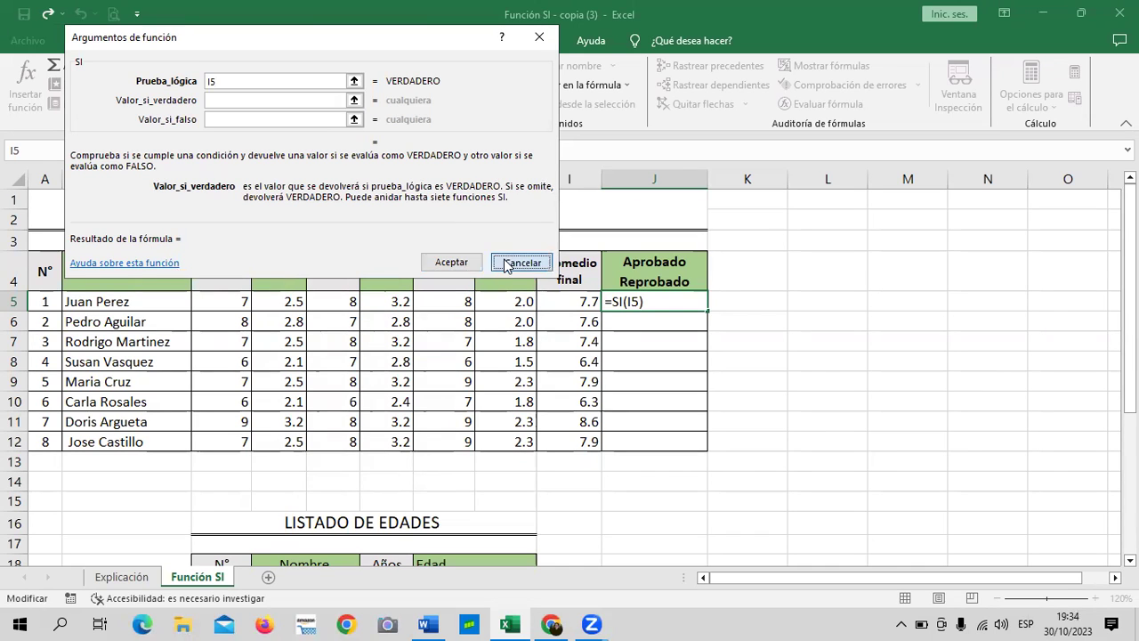
{"action": "left_click", "coordinate": [899, 382]}
Type =SI(I5>=7.5 directly into J5 and highlight the prueba_lógica argument
{"action": "left_click", "coordinate": [640, 299]}
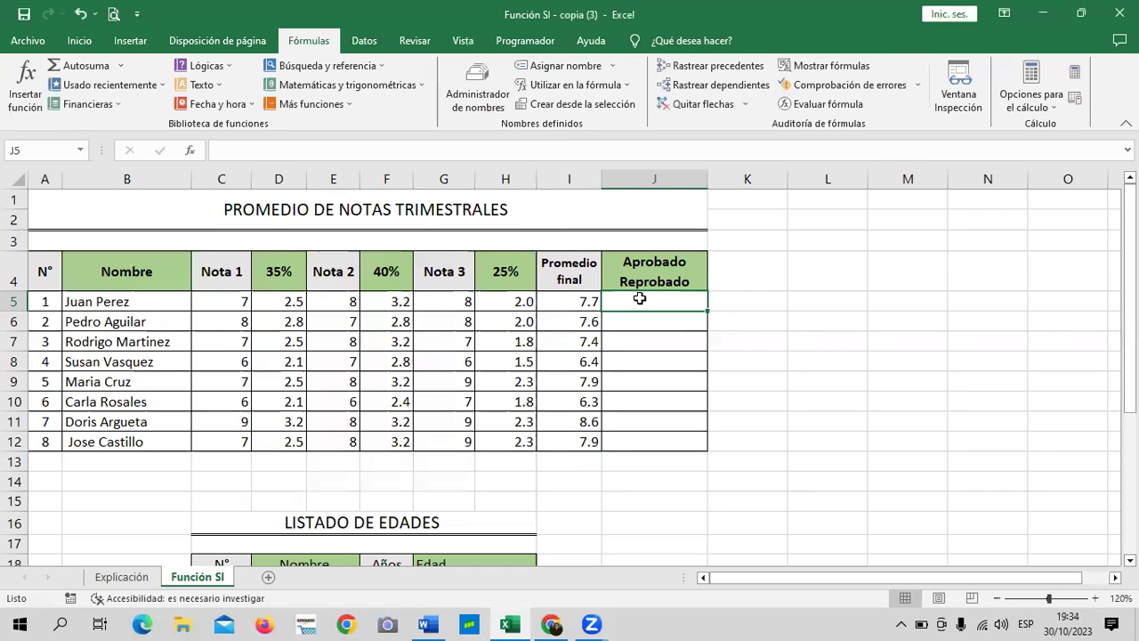
{"action": "type", "text": "="}
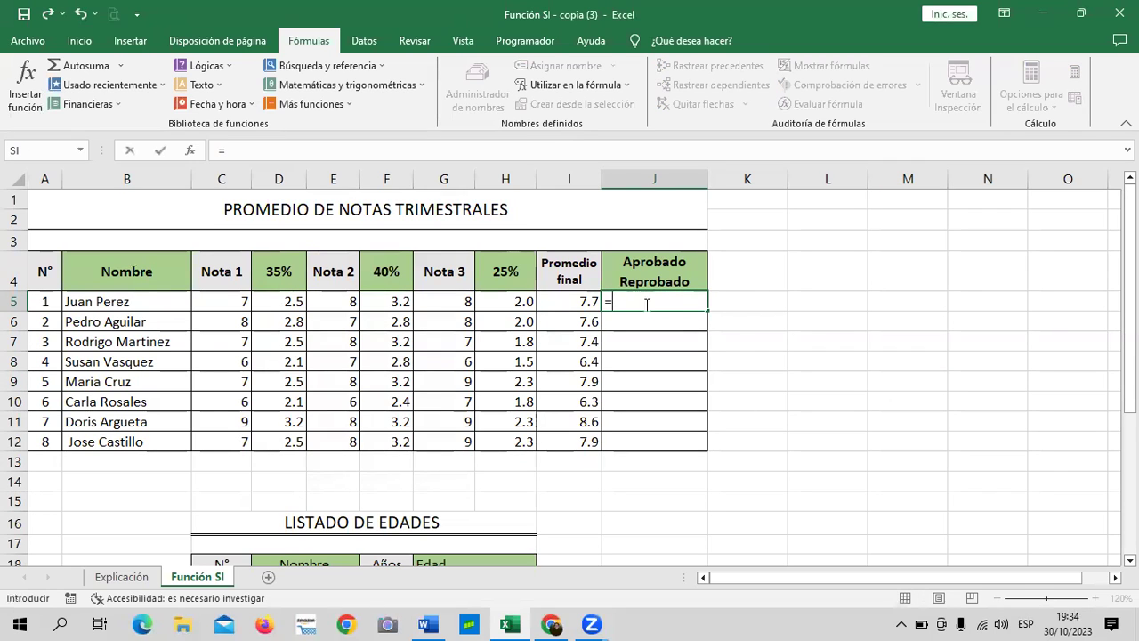
{"action": "type", "text": "si"}
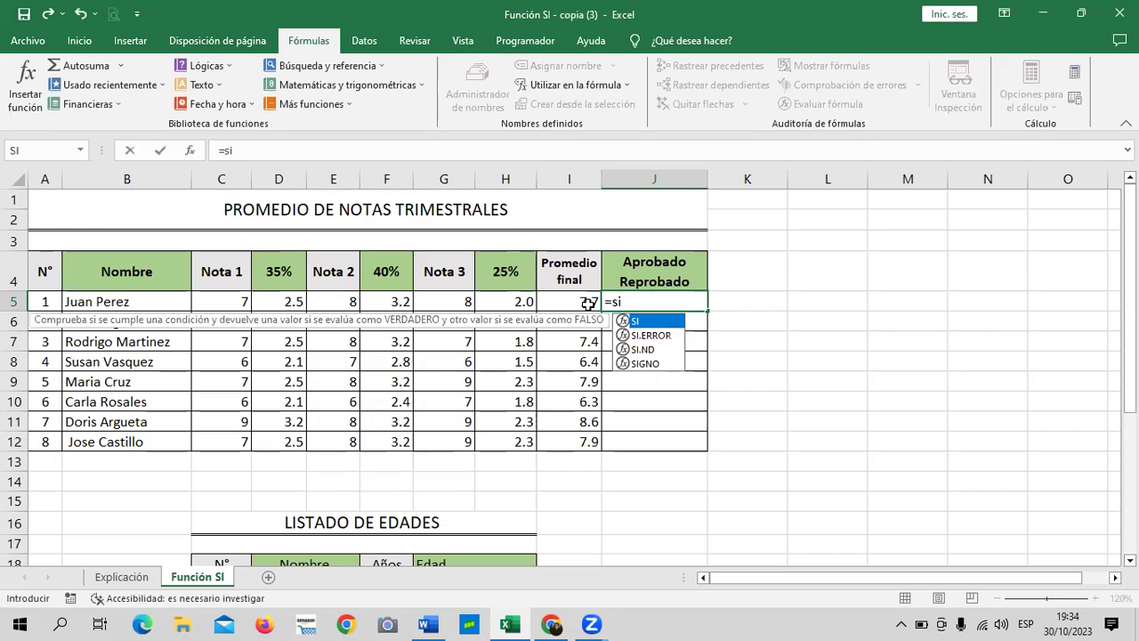
{"action": "double_click", "coordinate": [640, 322]}
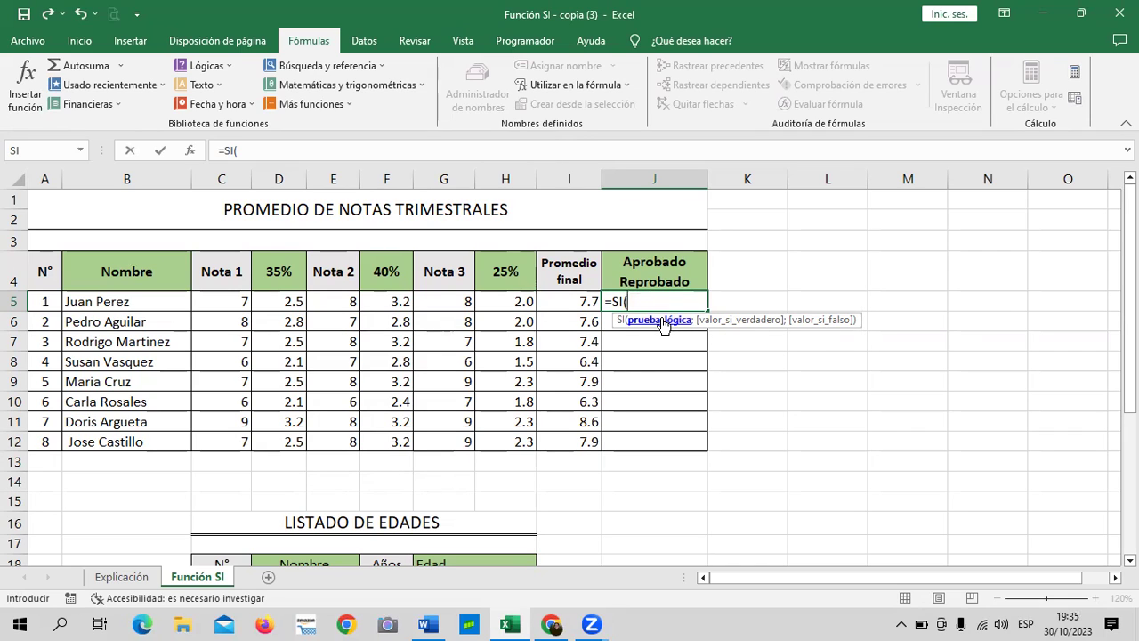
{"action": "left_click", "coordinate": [577, 302]}
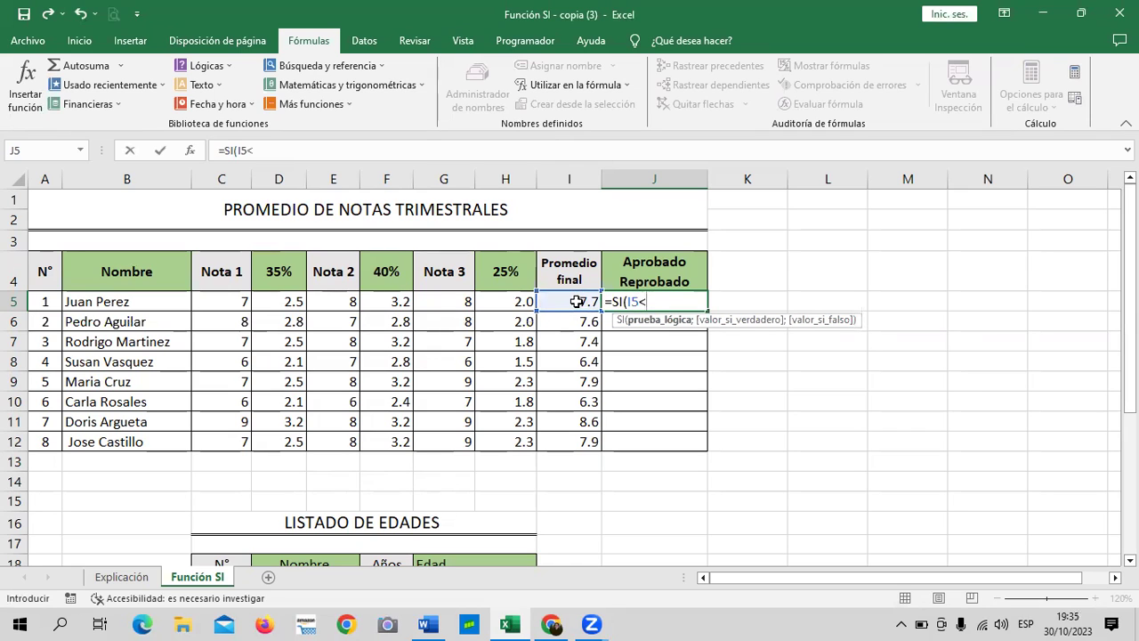
{"action": "type", "text": ">"}
{"action": "type", "text": "="}
{"action": "type", "text": "7.5"}
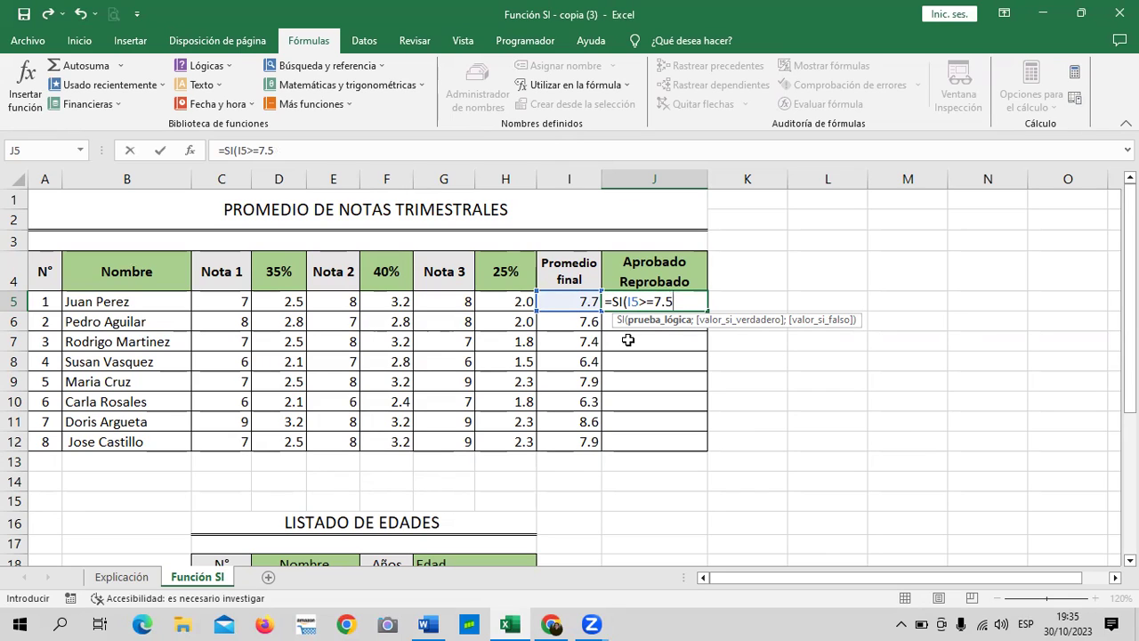
{"action": "left_click", "coordinate": [654, 322]}
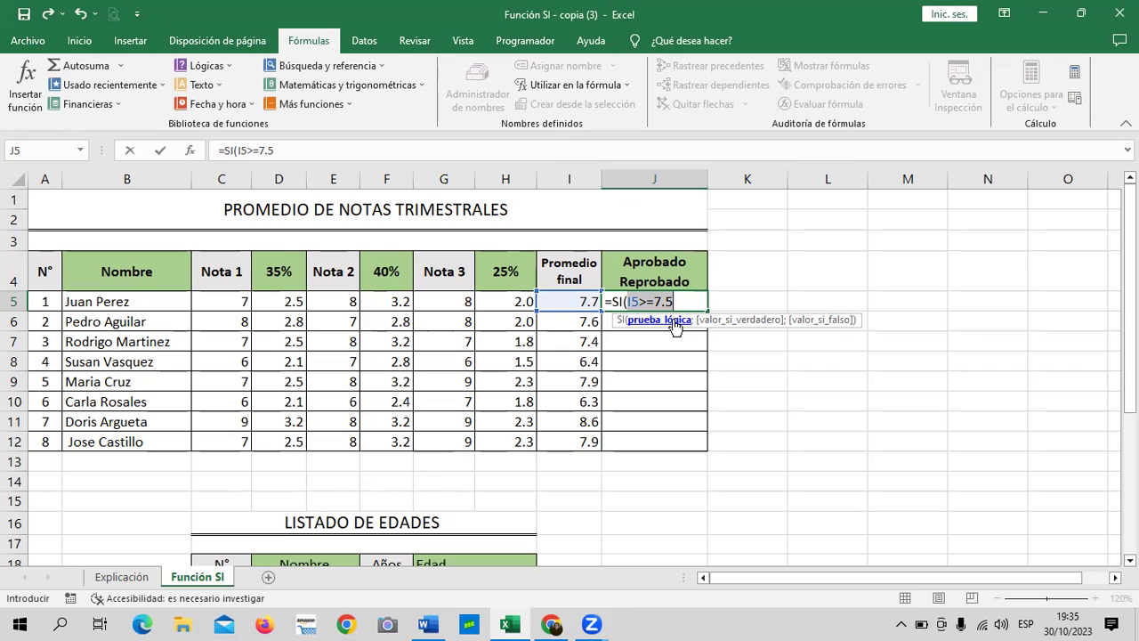
Complete J5 as =SI(I5>=7.5;"Aprobado") and commit it
{"action": "left_click", "coordinate": [683, 301]}
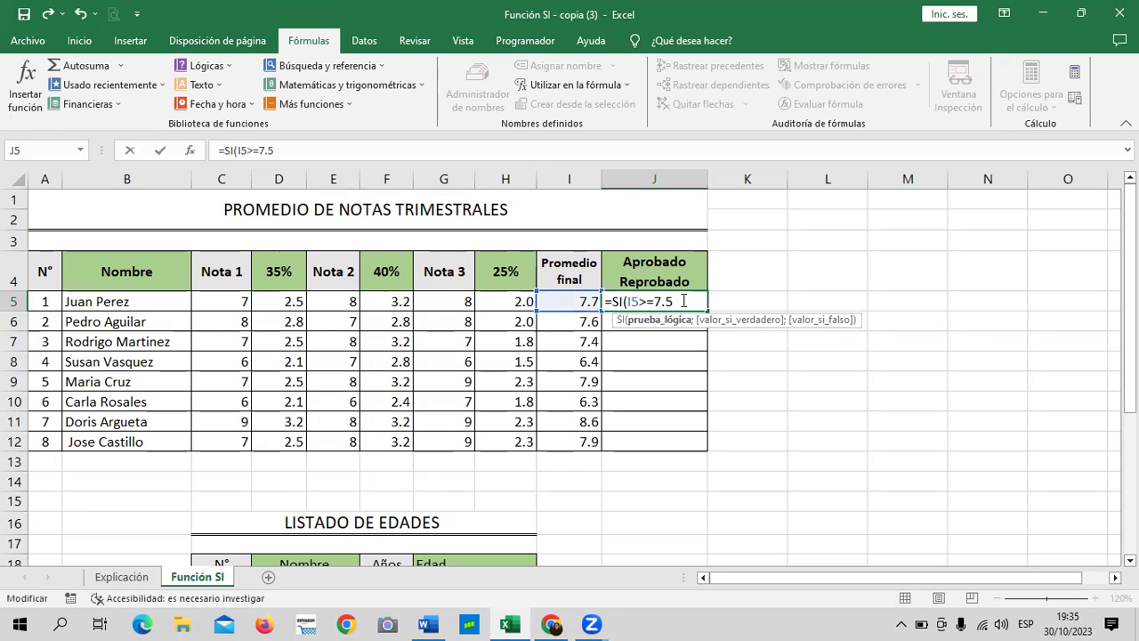
{"action": "type", "text": ";"}
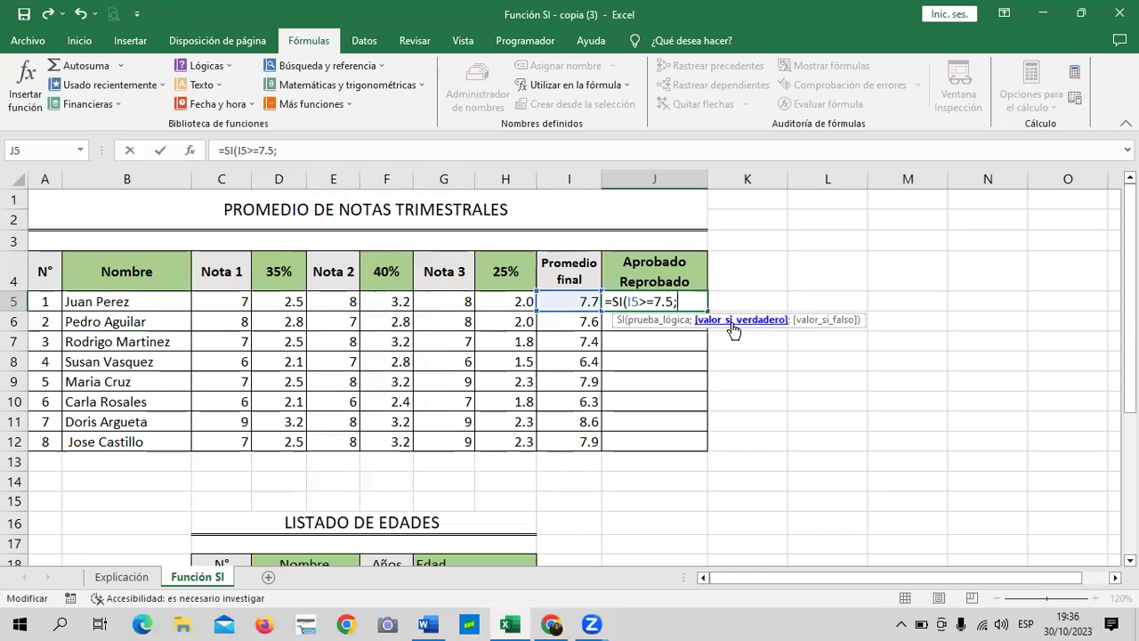
{"action": "type", "text": "\""}
{"action": "type", "text": "A"}
{"action": "type", "text": "probado"}
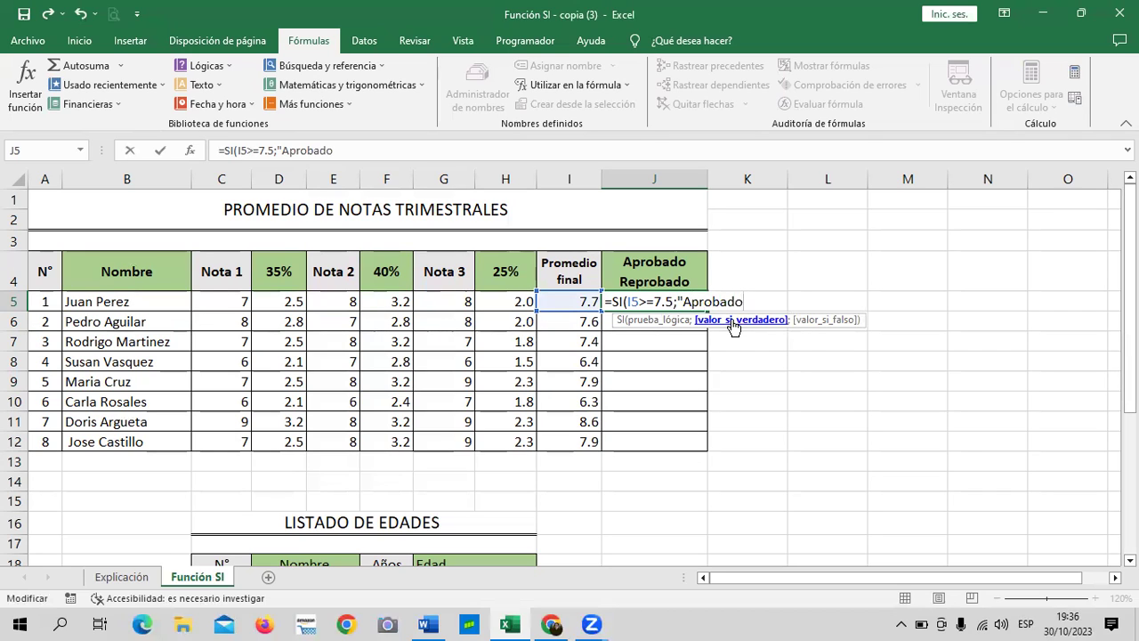
{"action": "type", "text": "\""}
{"action": "type", "text": ")"}
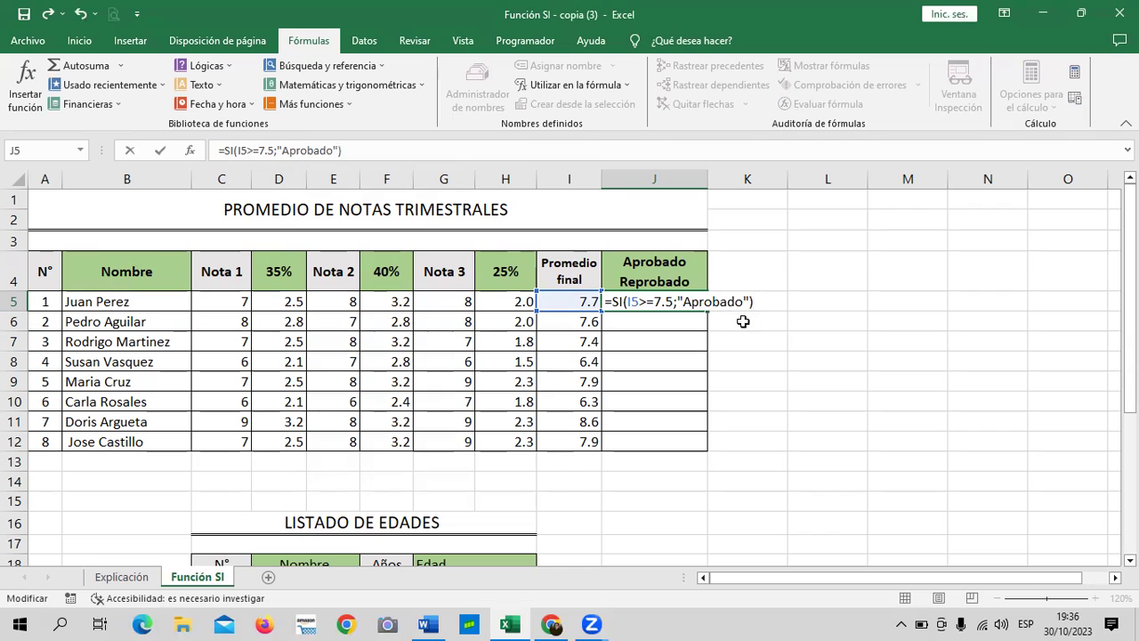
{"action": "key", "text": "Return"}
Fill the J5 formula down to J12 and inspect why J7 shows FALSO
{"action": "left_click", "coordinate": [559, 302]}
{"action": "left_click", "coordinate": [646, 302]}
{"action": "left_click_drag", "start_coordinate": [707, 312], "coordinate": [712, 449]}
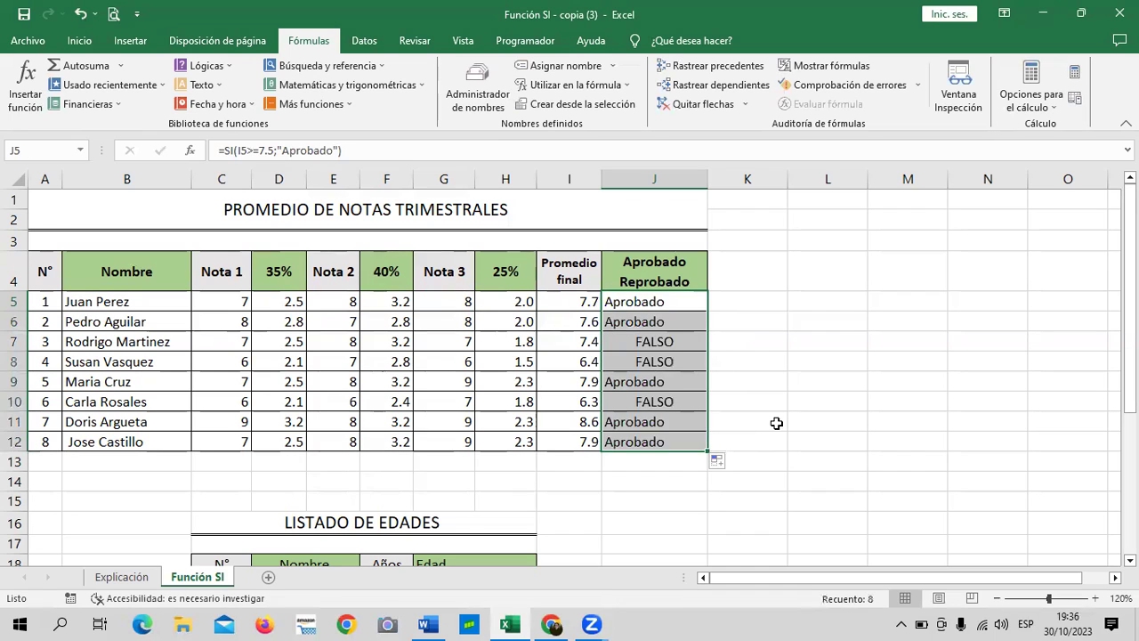
{"action": "left_click", "coordinate": [800, 404]}
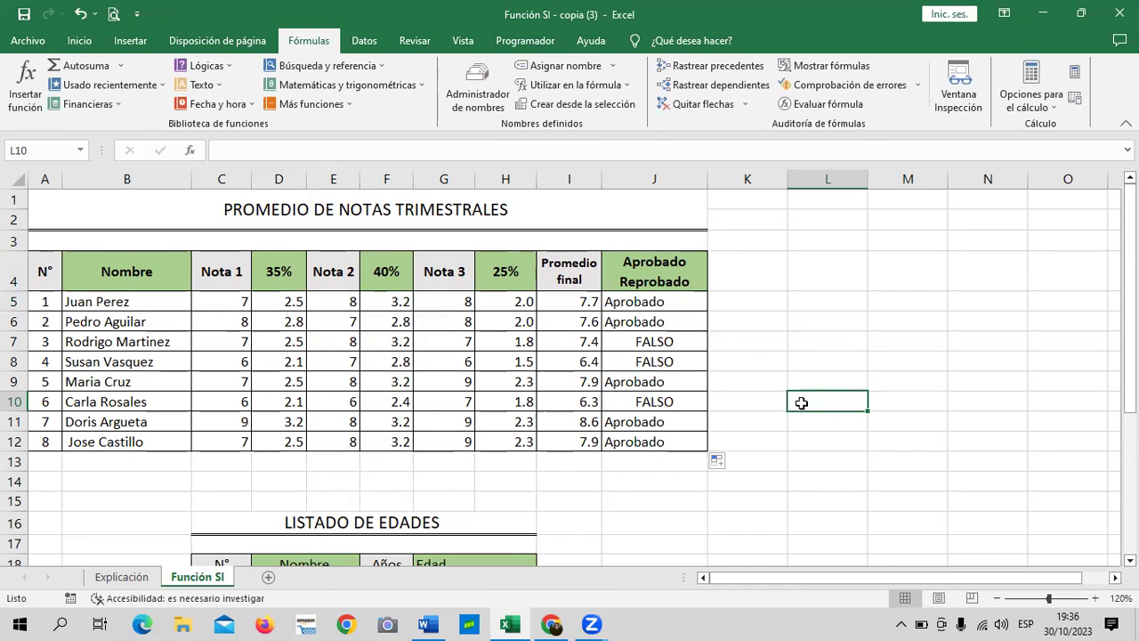
{"action": "left_click", "coordinate": [679, 303]}
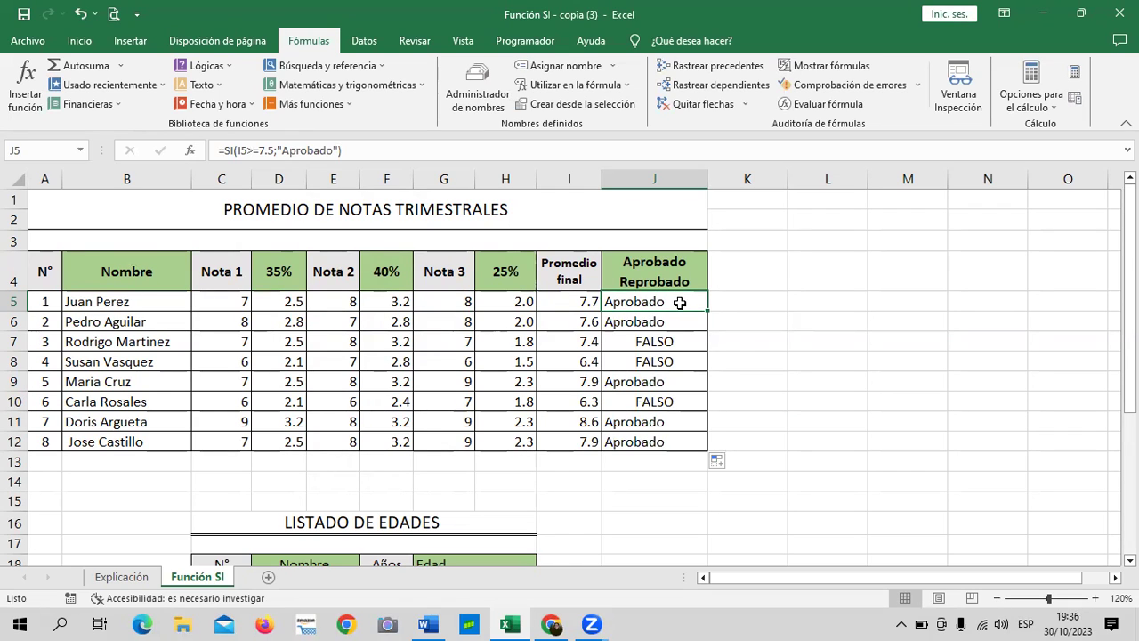
{"action": "left_click", "coordinate": [678, 345]}
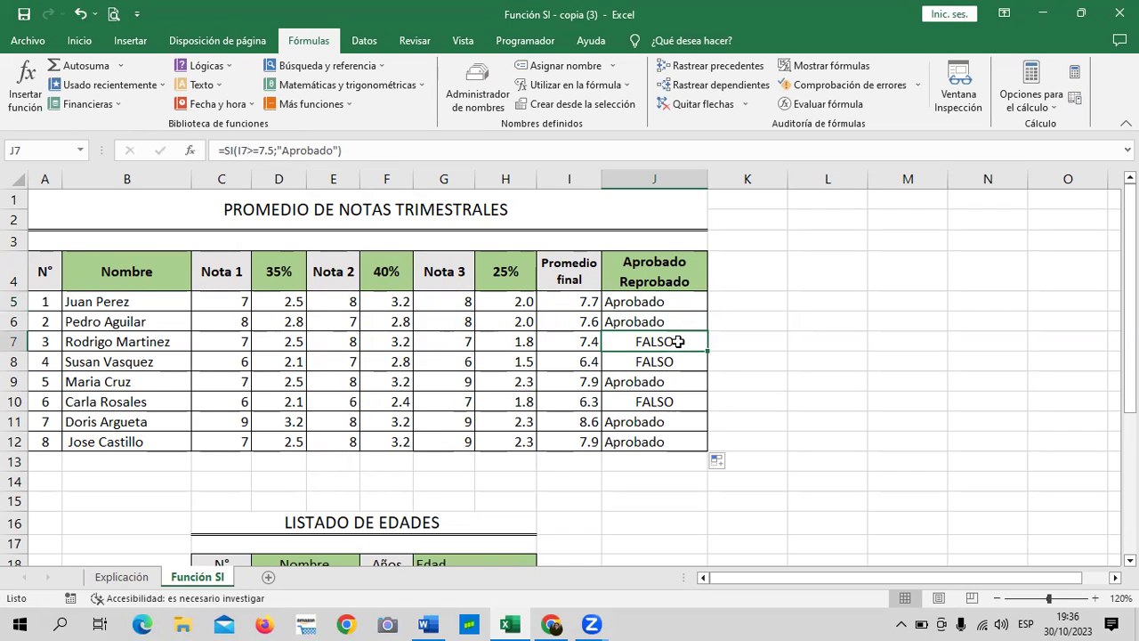
{"action": "left_click", "coordinate": [676, 301]}
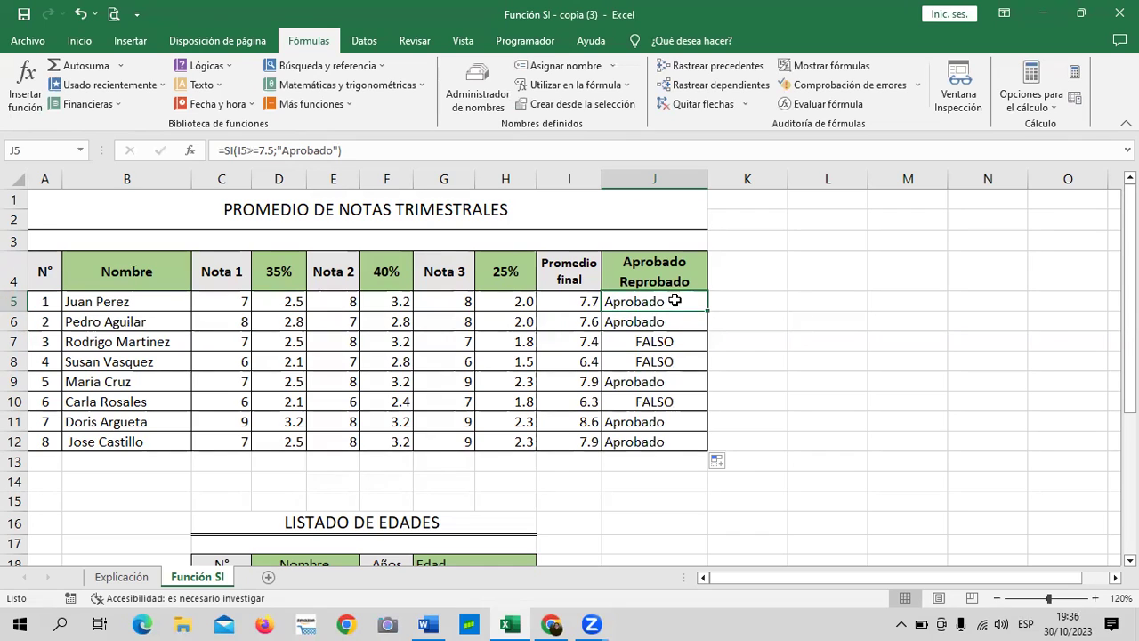
Change the J5 formula to =SI(I5>=7.5;"Aprobado";"Reprobado")
{"action": "left_click", "coordinate": [433, 151]}
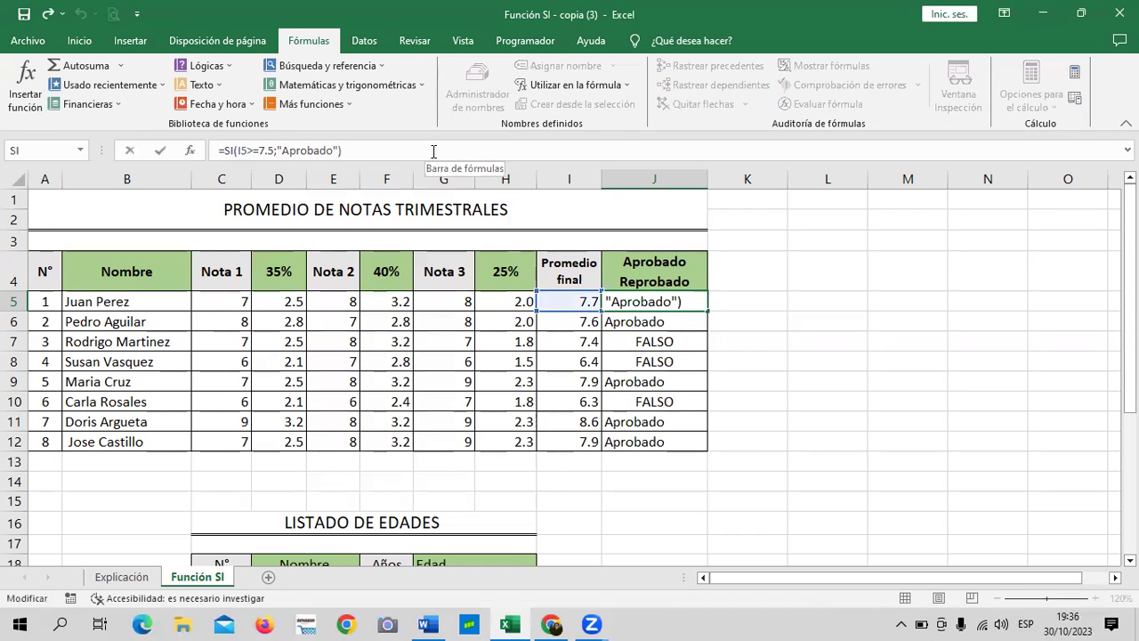
{"action": "key", "text": "BackSpace"}
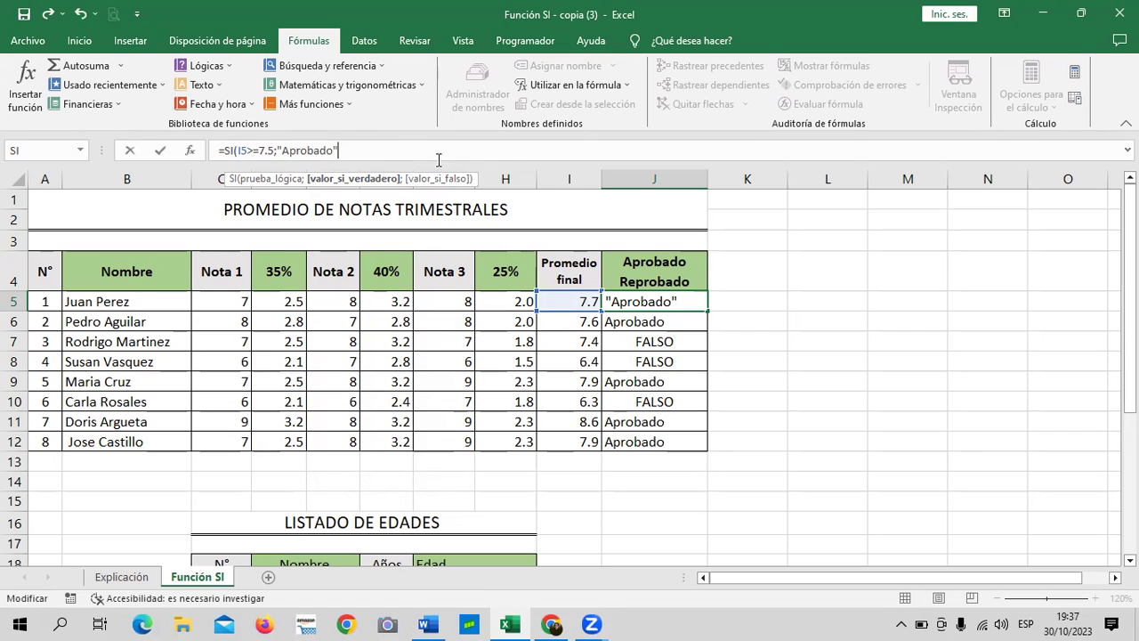
{"action": "type", "text": ";"}
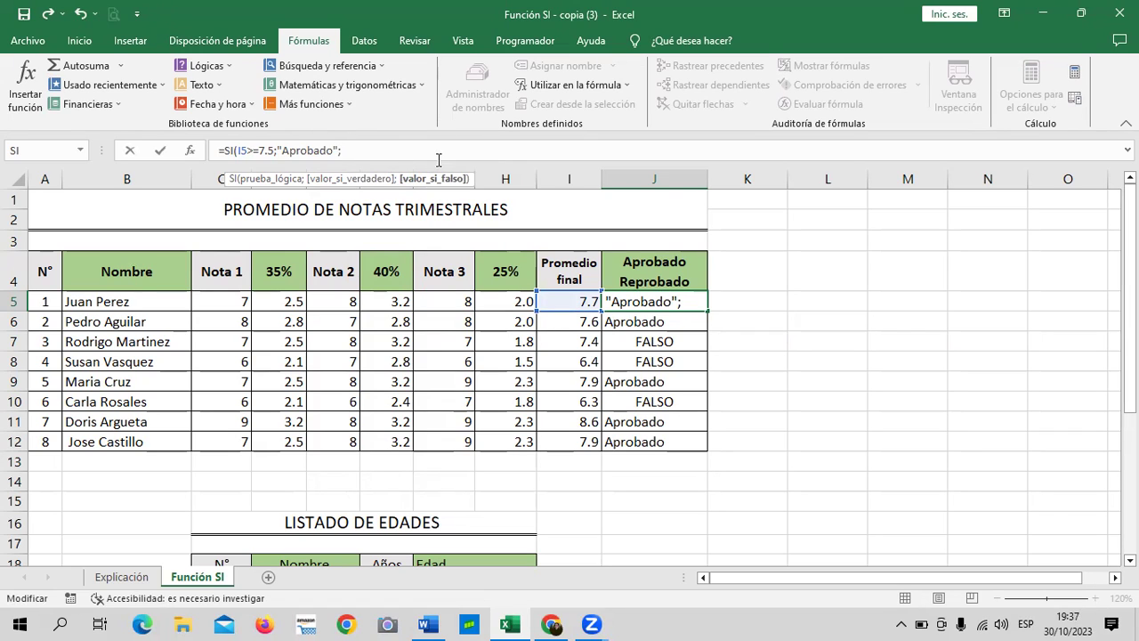
{"action": "type", "text": "\"Reprobado\""}
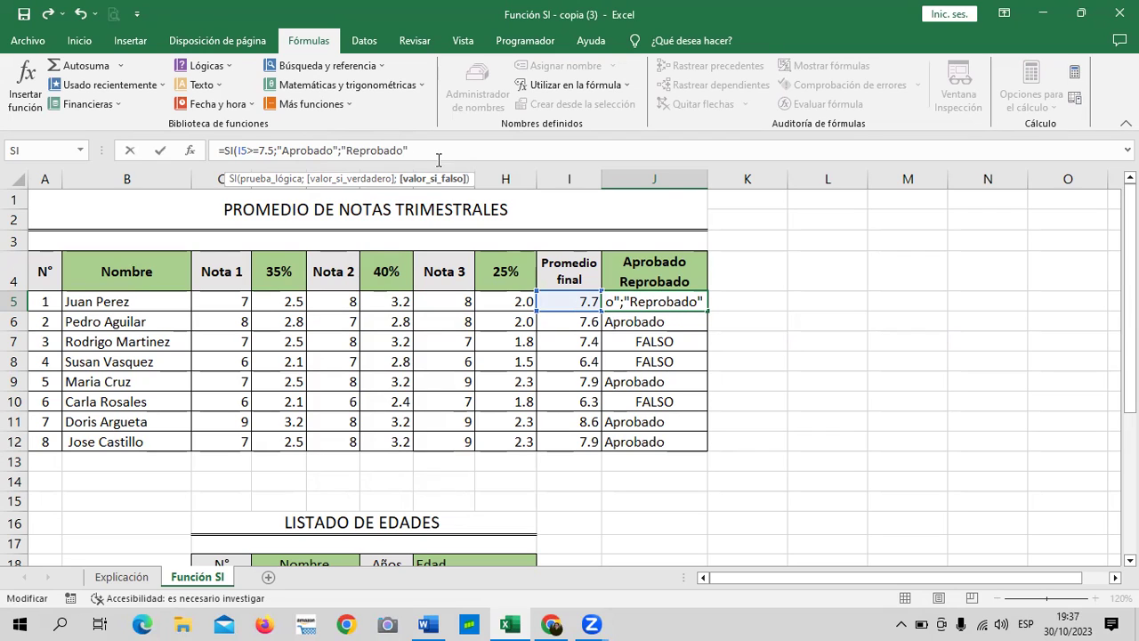
{"action": "type", "text": ")"}
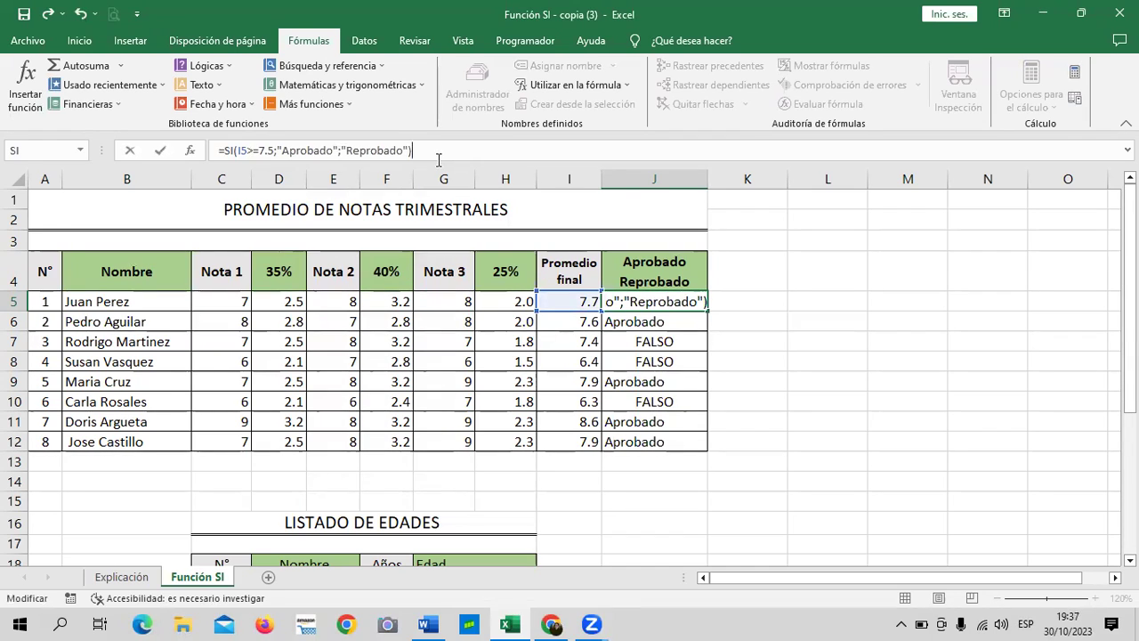
{"action": "key", "text": "Return"}
Fill the updated formula down to J12 and check results in J8, J10, J11 and J12
{"action": "left_click", "coordinate": [702, 303]}
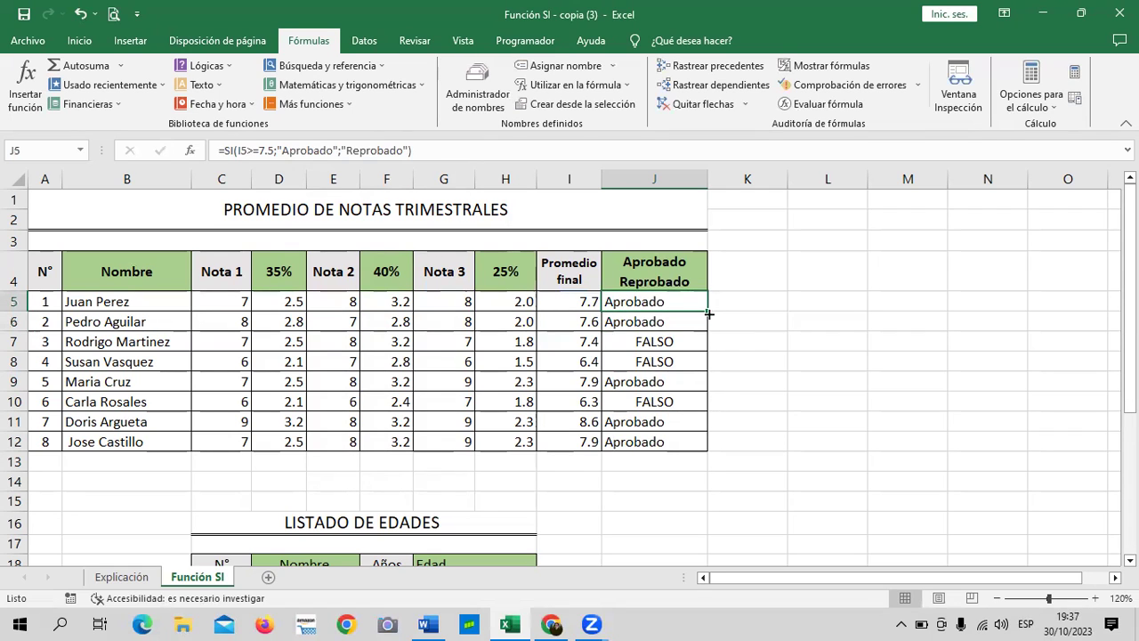
{"action": "left_click_drag", "start_coordinate": [707, 311], "coordinate": [709, 452]}
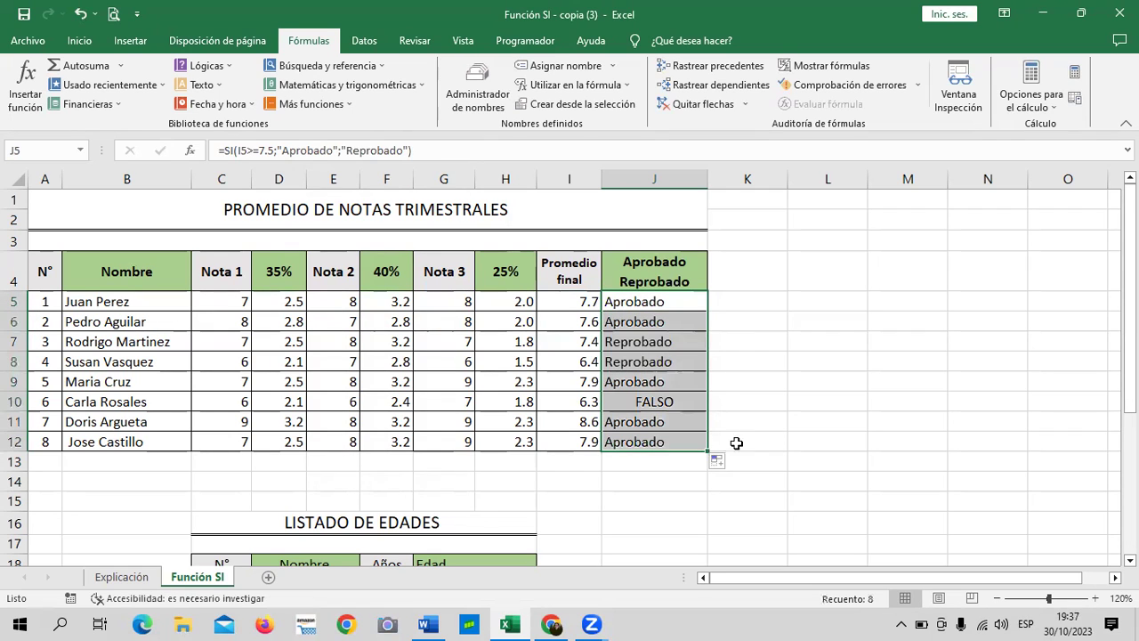
{"action": "left_click", "coordinate": [786, 402]}
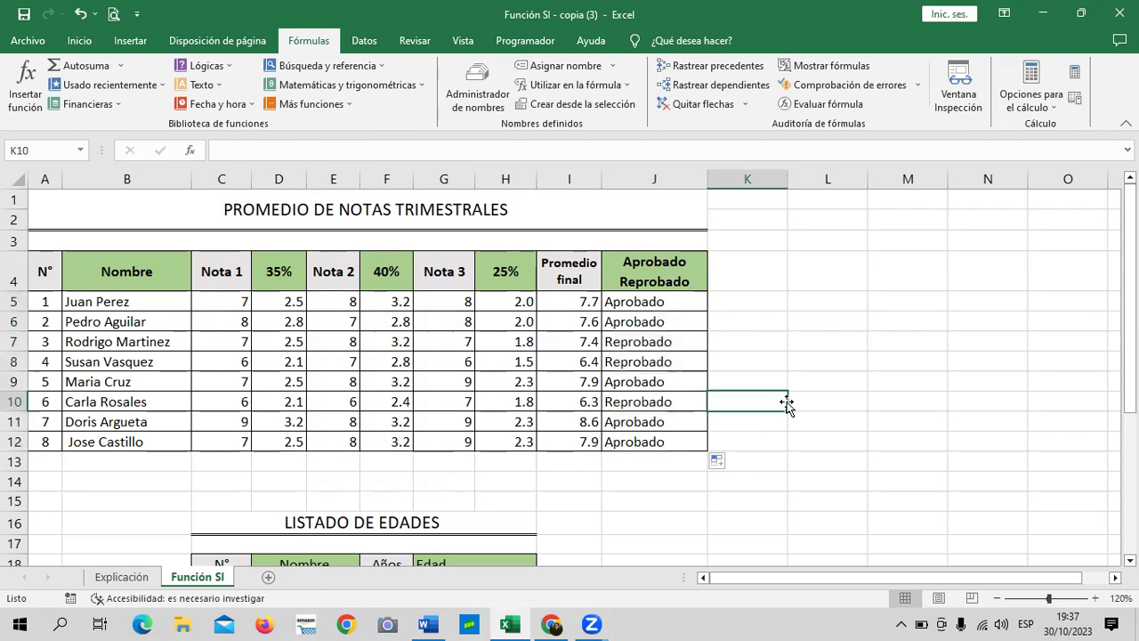
{"action": "left_click", "coordinate": [671, 363]}
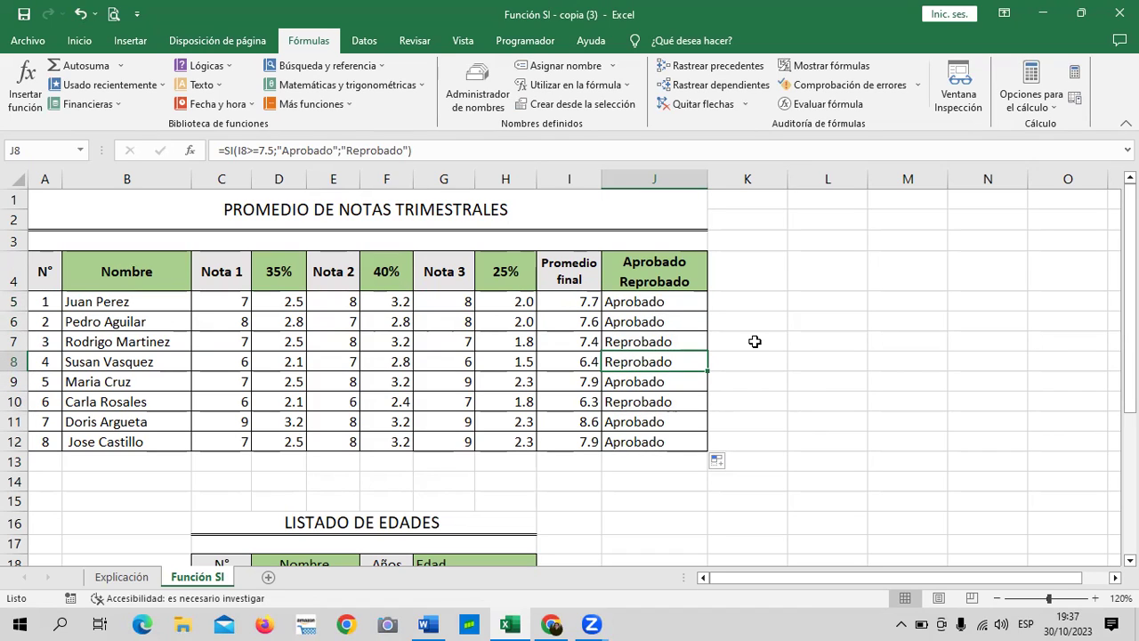
{"action": "left_click", "coordinate": [676, 402]}
{"action": "left_click", "coordinate": [672, 424]}
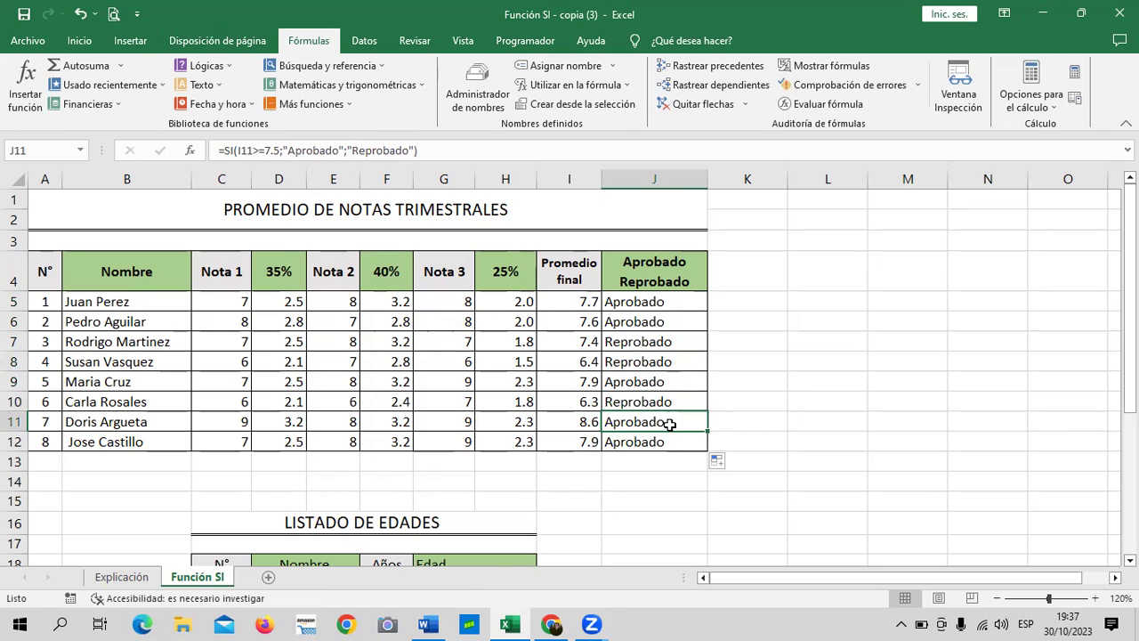
{"action": "left_click", "coordinate": [655, 442]}
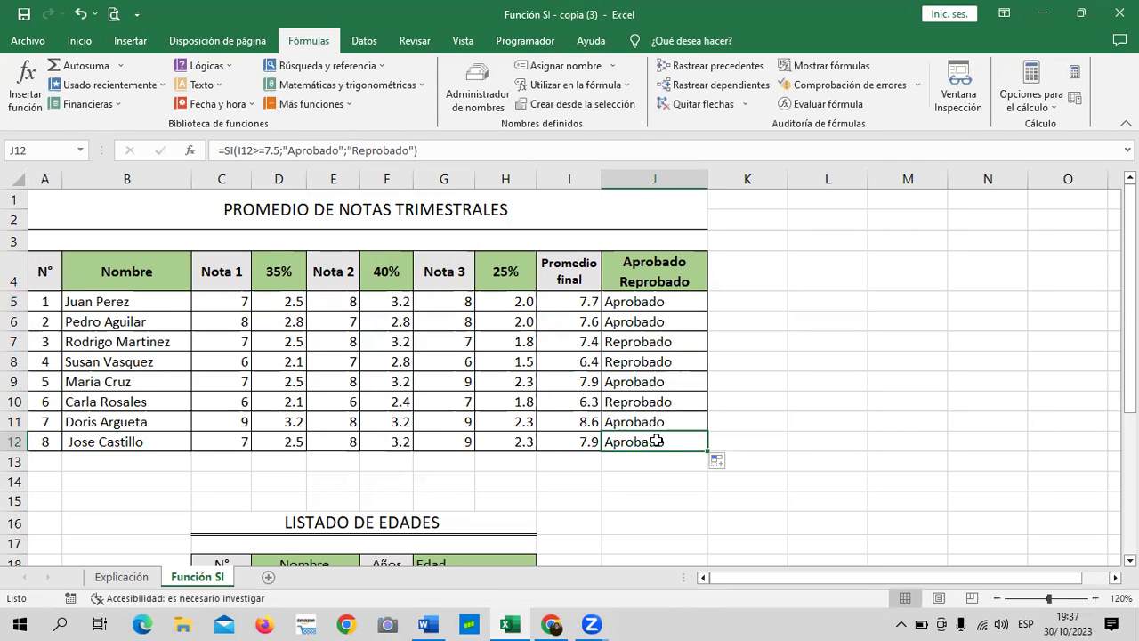
{"action": "scroll", "coordinate": [653, 411], "scroll_direction": "down", "scroll_amount": 2}
{"action": "scroll", "coordinate": [653, 411], "scroll_direction": "down", "scroll_amount": 1}
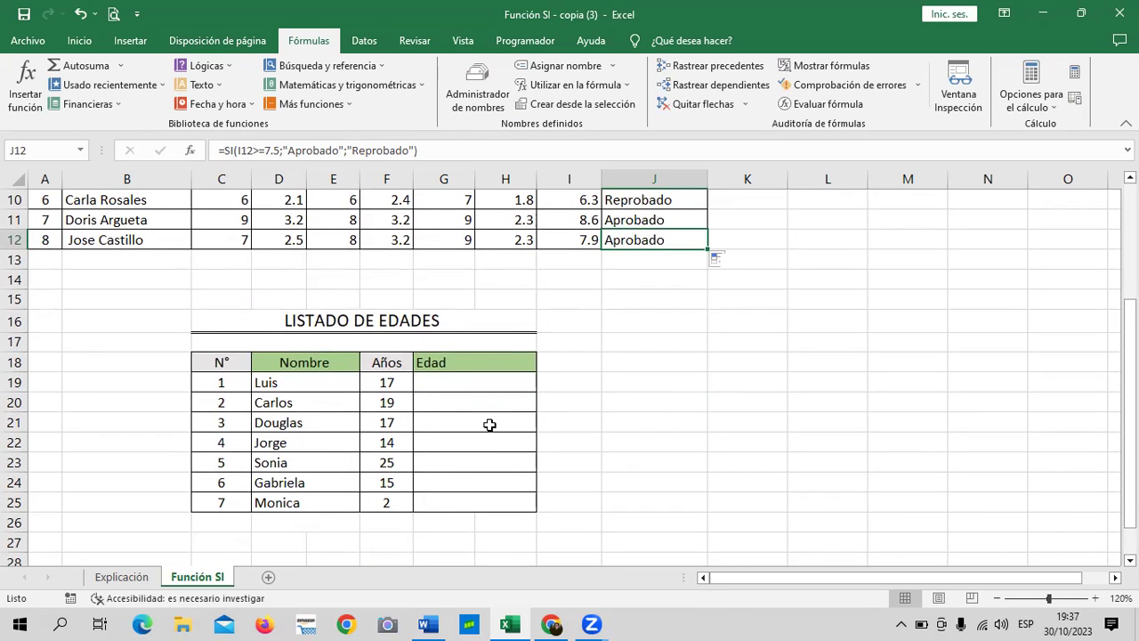
{"action": "left_click", "coordinate": [324, 386]}
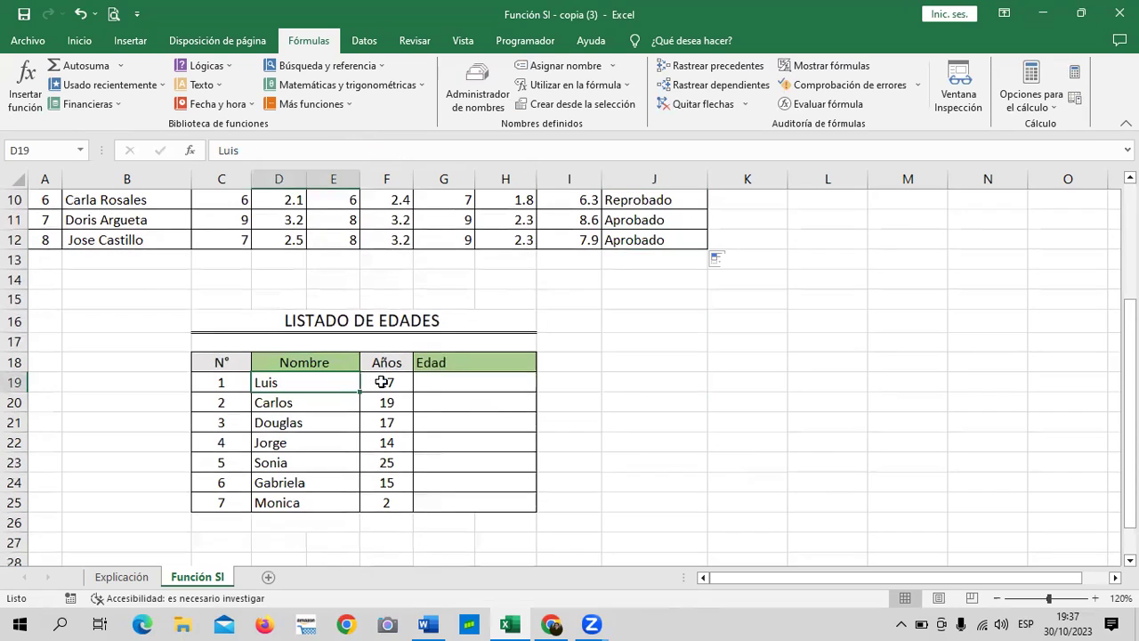
{"action": "left_click", "coordinate": [382, 383]}
{"action": "left_click", "coordinate": [473, 383]}
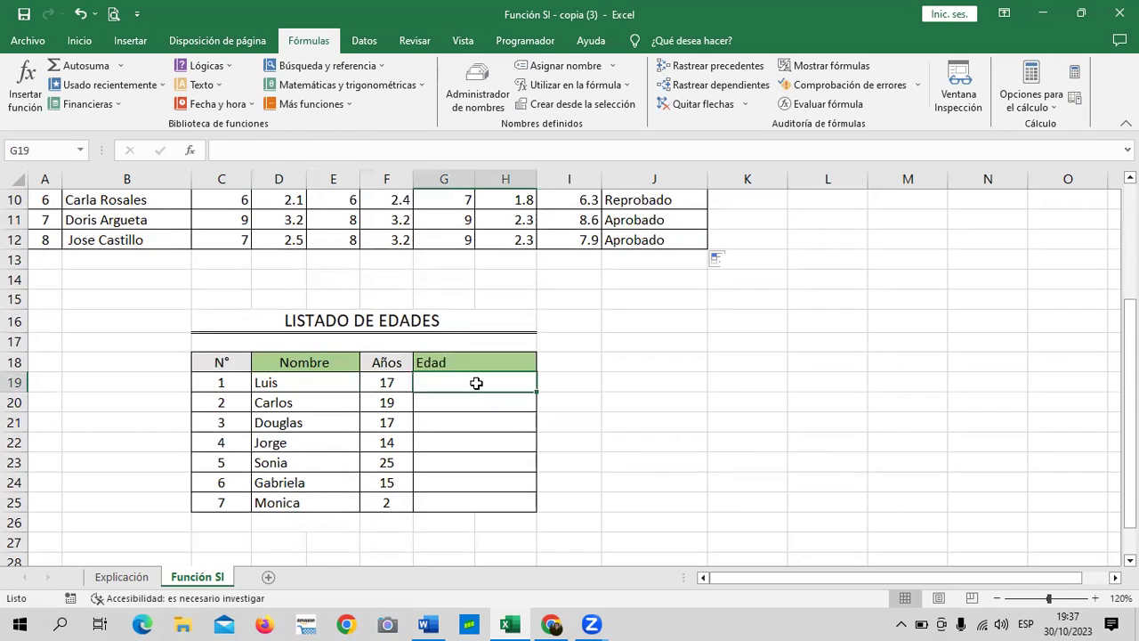
{"action": "left_click", "coordinate": [471, 362]}
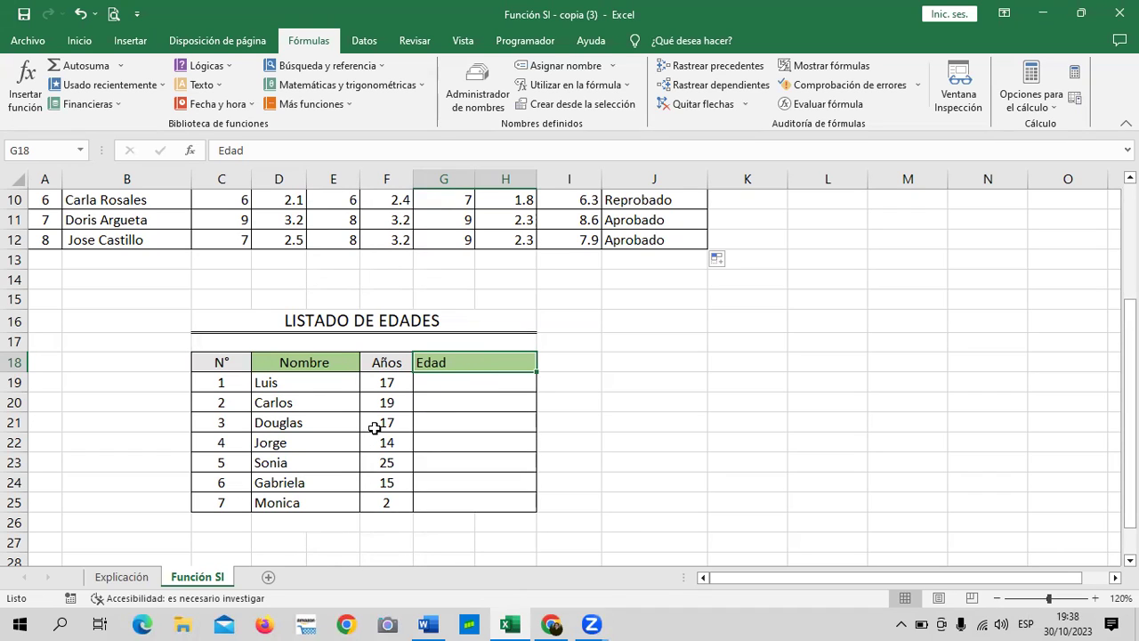
{"action": "left_click", "coordinate": [476, 377]}
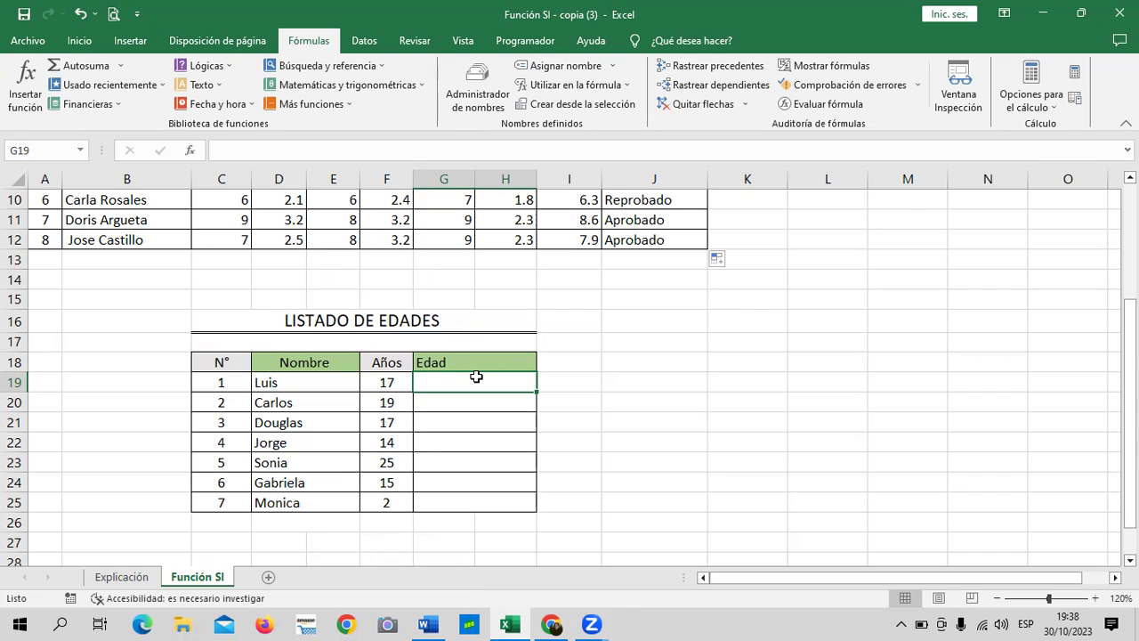
{"action": "left_click", "coordinate": [584, 199]}
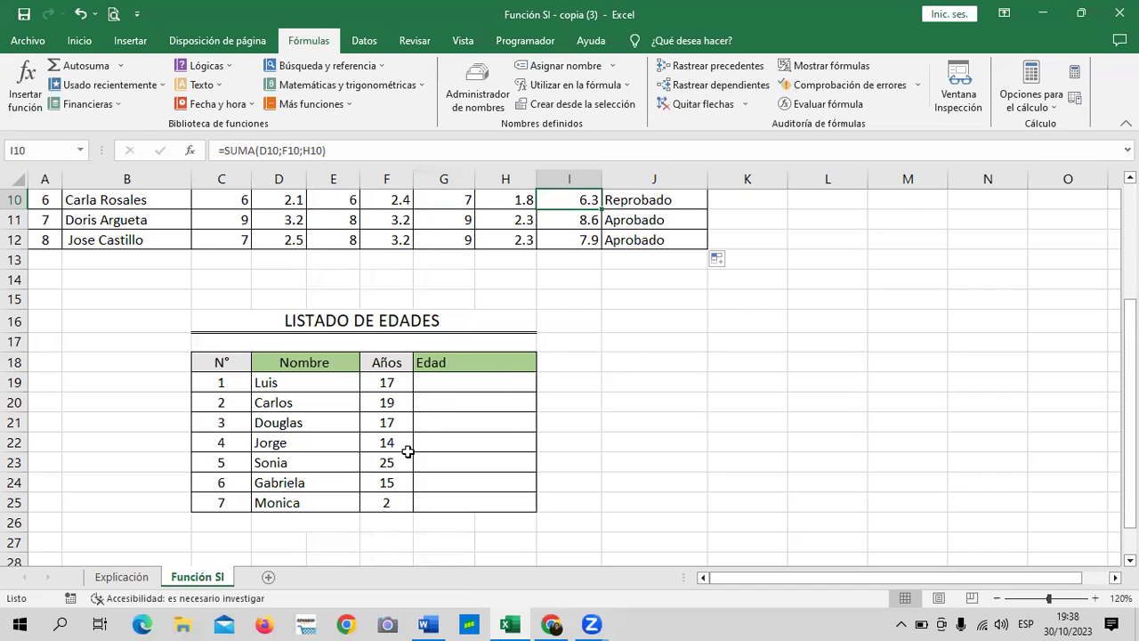
{"action": "left_click", "coordinate": [384, 382]}
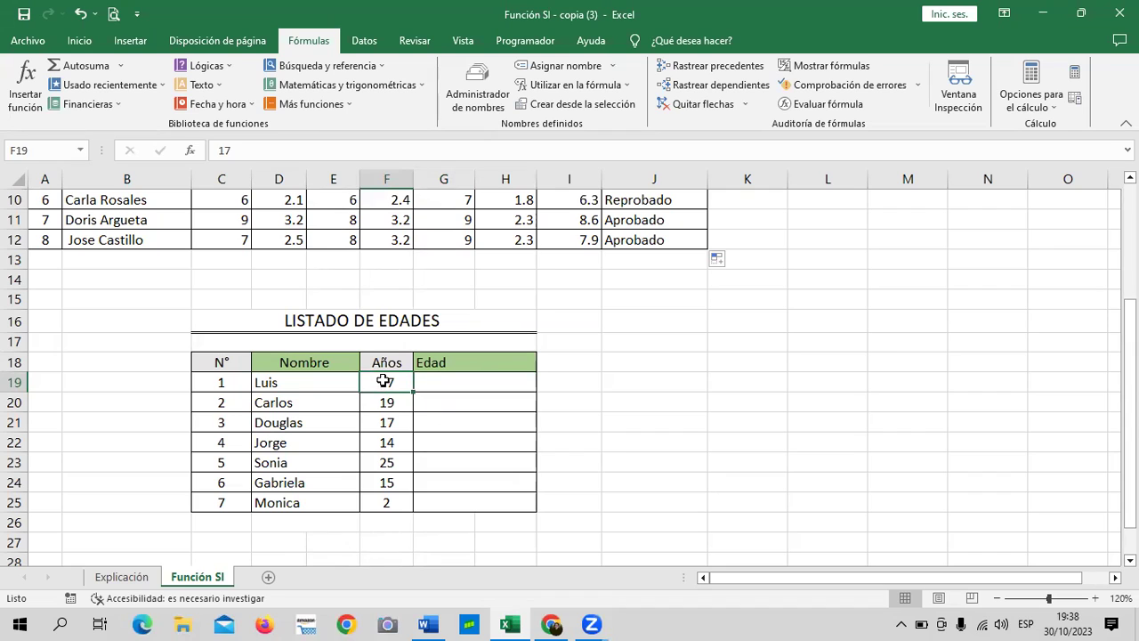
{"action": "left_click", "coordinate": [446, 386]}
Enter an SI formula in G19 testing F19>=18 with the result "Mayor de edad"
{"action": "type", "text": "=s"}
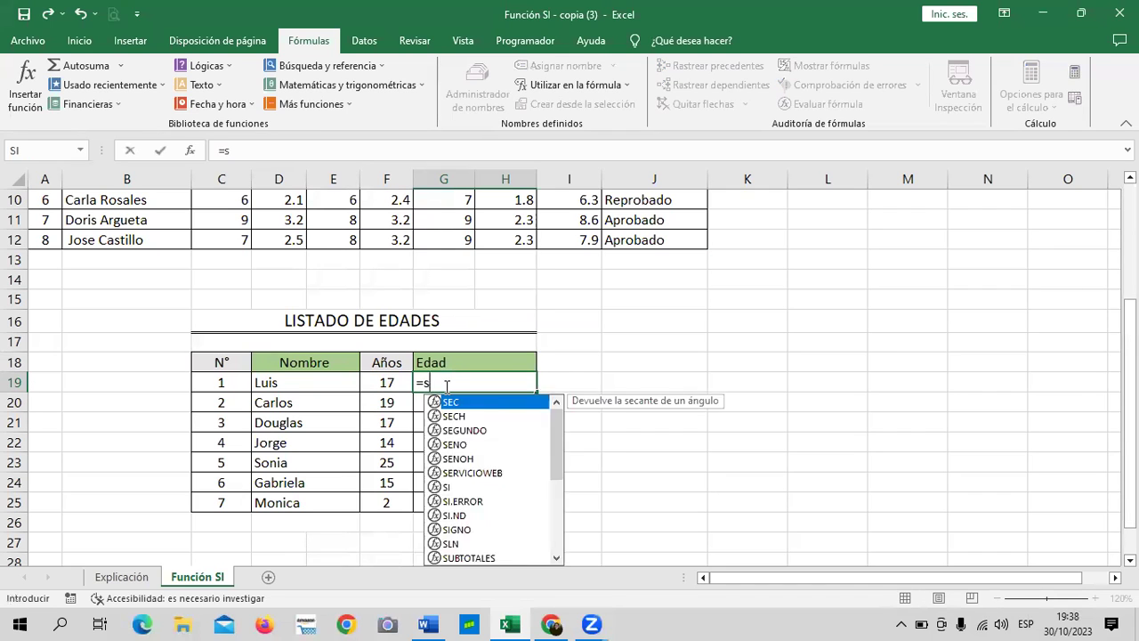
{"action": "type", "text": "i"}
{"action": "double_click", "coordinate": [448, 403]}
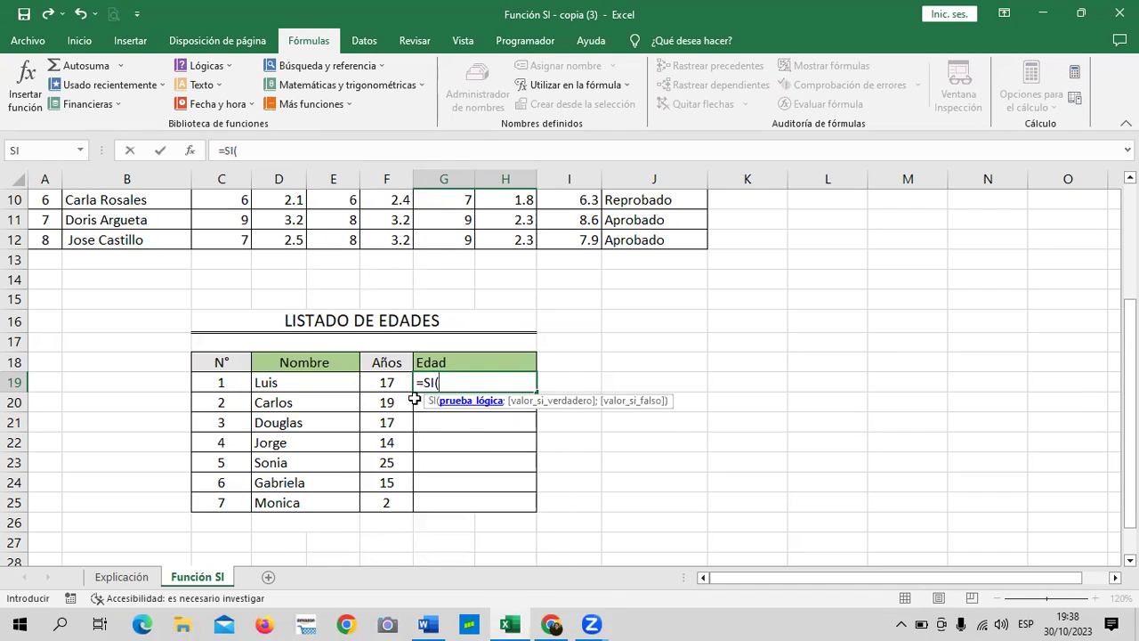
{"action": "left_click", "coordinate": [389, 384]}
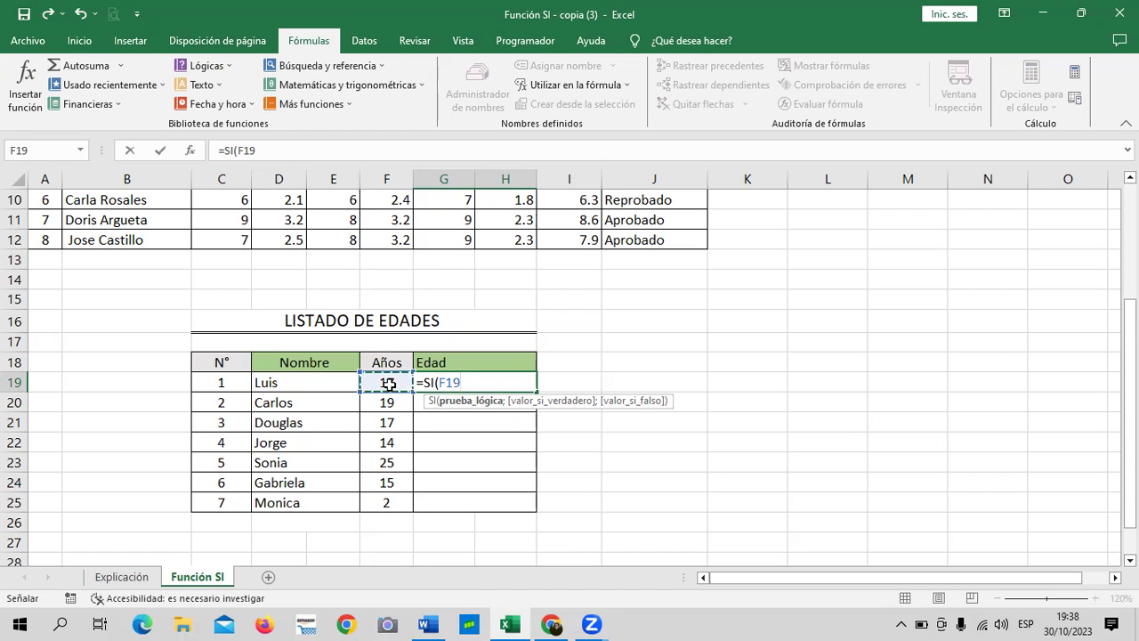
{"action": "type", "text": ">=18"}
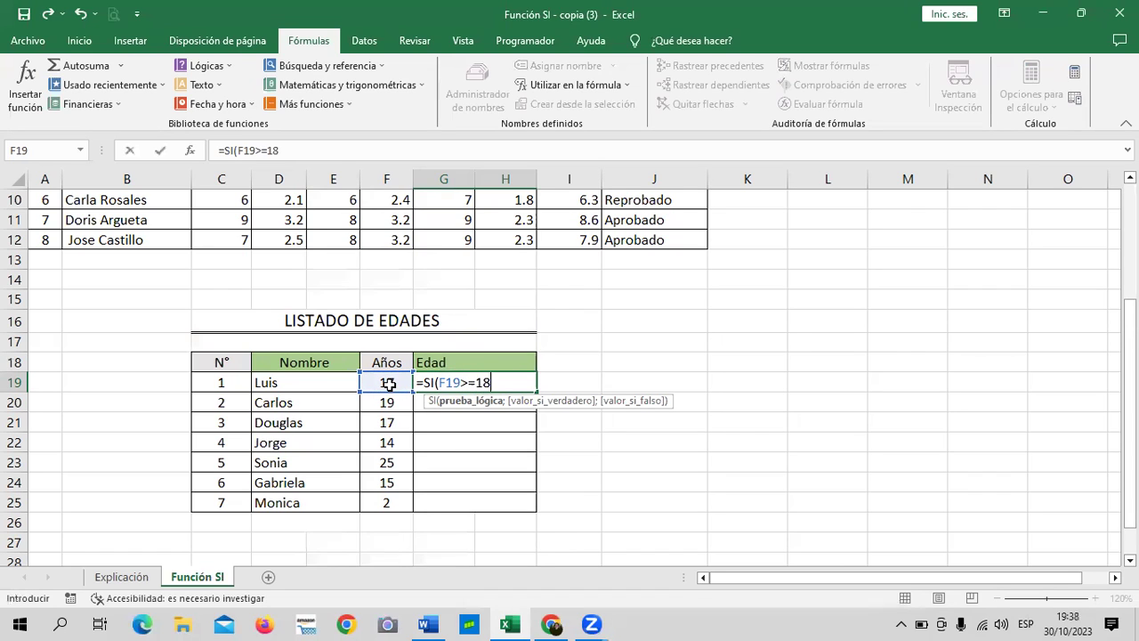
{"action": "type", "text": ";"}
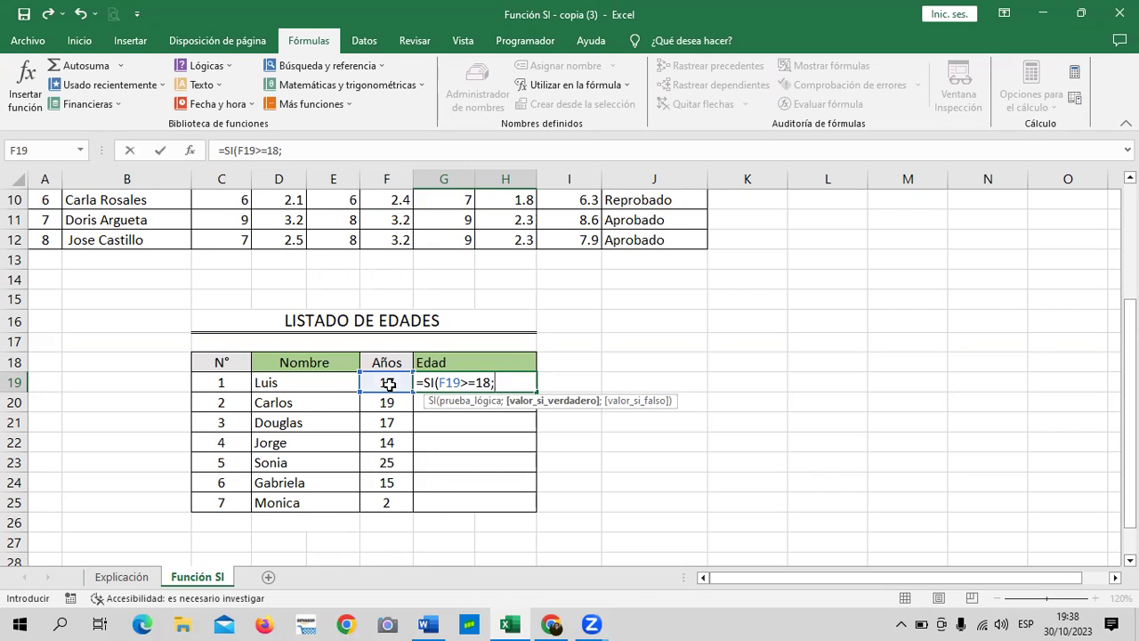
{"action": "type", "text": "Ma"}
{"action": "type", "text": "yor"}
{"action": "type", "text": "de edad\""}
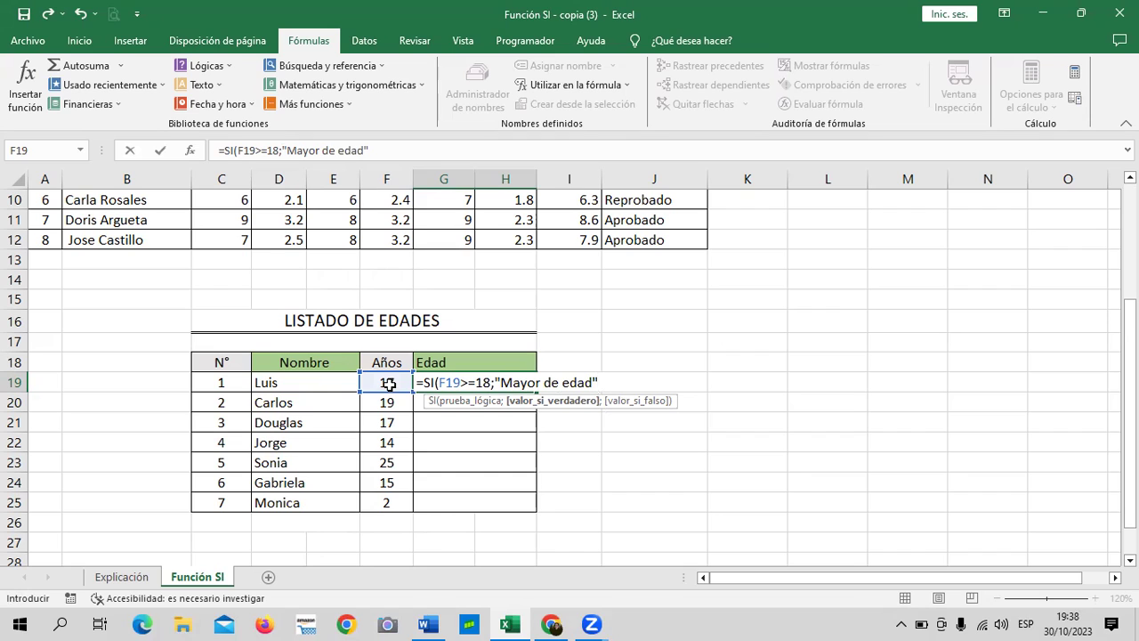
{"action": "type", "text": ")"}
{"action": "key", "text": "Return"}
Add "Menor de edad" as the false result of the G19 formula
{"action": "left_click", "coordinate": [438, 378]}
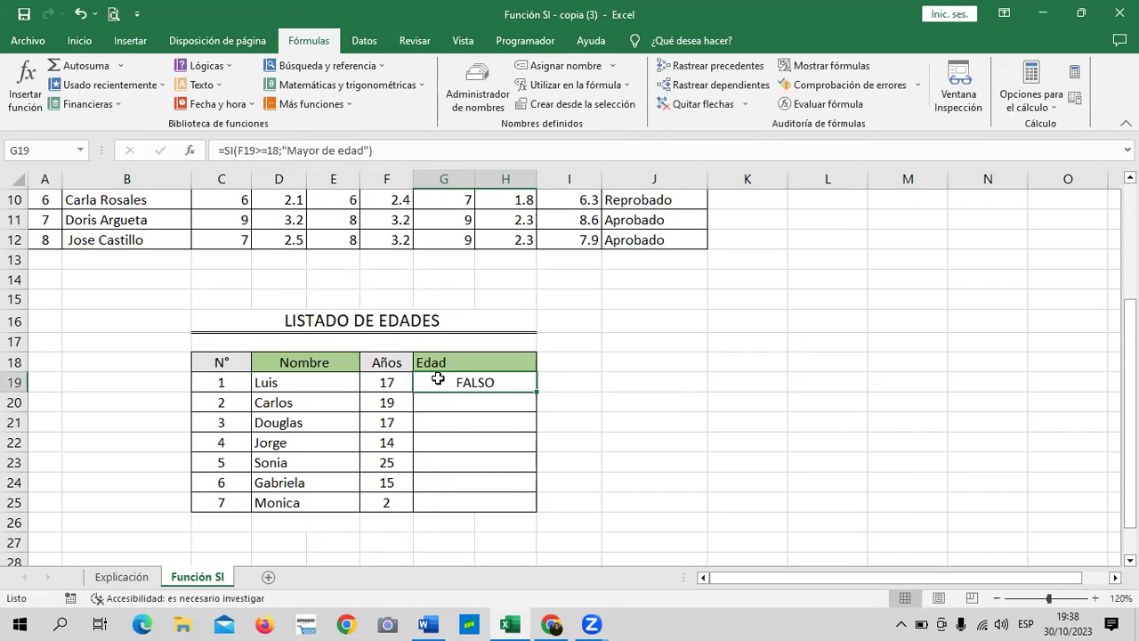
{"action": "left_click", "coordinate": [454, 145]}
{"action": "key", "text": "BackSpace"}
{"action": "type", "text": ";"}
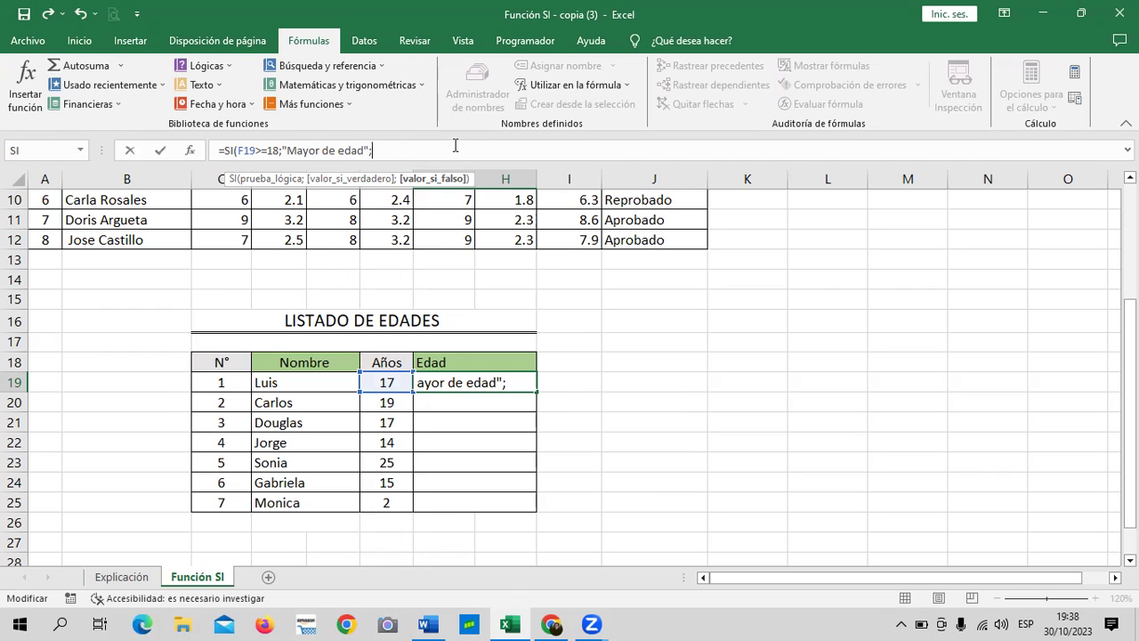
{"action": "type", "text": "\""}
{"action": "type", "text": "Meno"}
{"action": "key", "text": "BackSpace"}
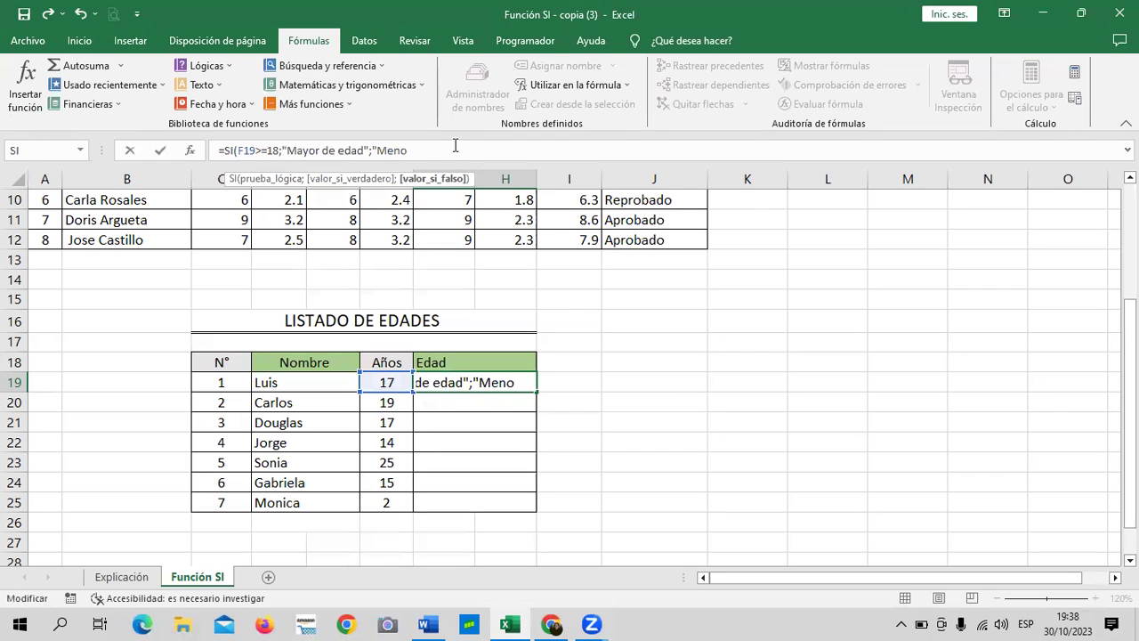
{"action": "type", "text": "r"}
{"action": "key", "text": "BackSpace"}
{"action": "type", "text": "or de E"}
{"action": "key", "text": "BackSpace"}
{"action": "type", "text": "edad\")"}
{"action": "key", "text": "Return"}
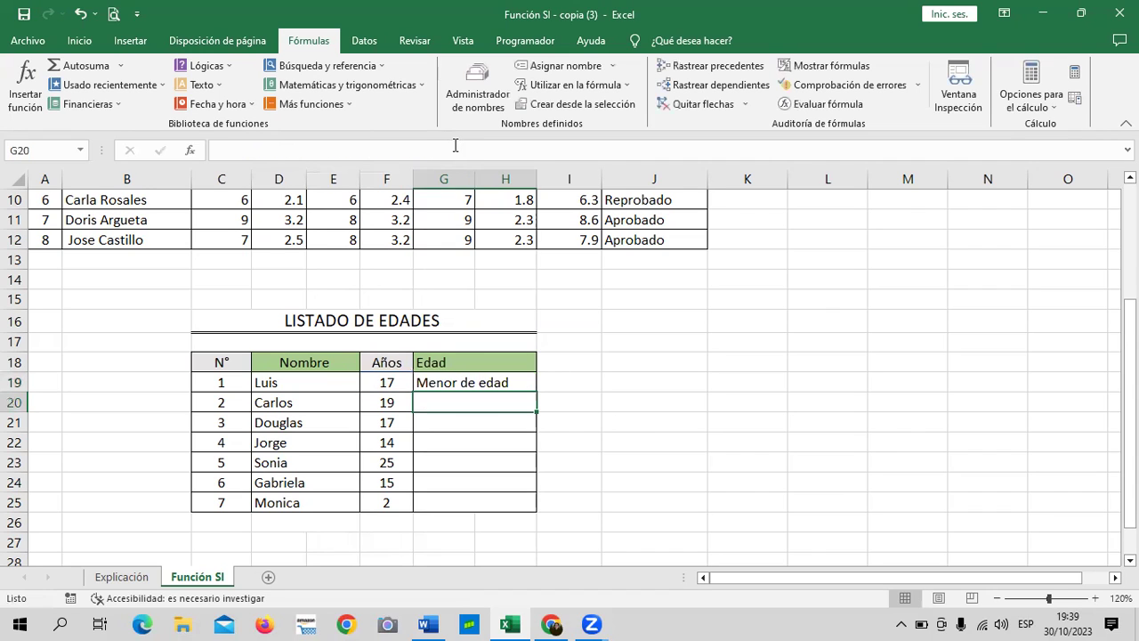
Fill the age formula down to G25 and change the last person's age from 2 to 20
{"action": "left_click", "coordinate": [516, 384]}
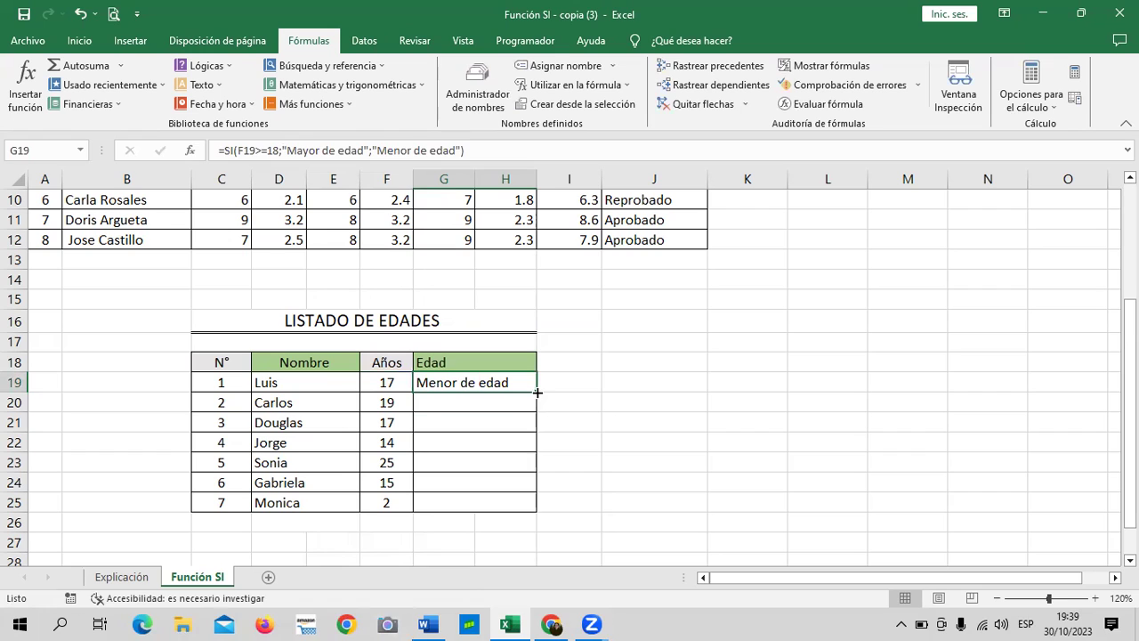
{"action": "left_click_drag", "start_coordinate": [537, 392], "coordinate": [544, 506]}
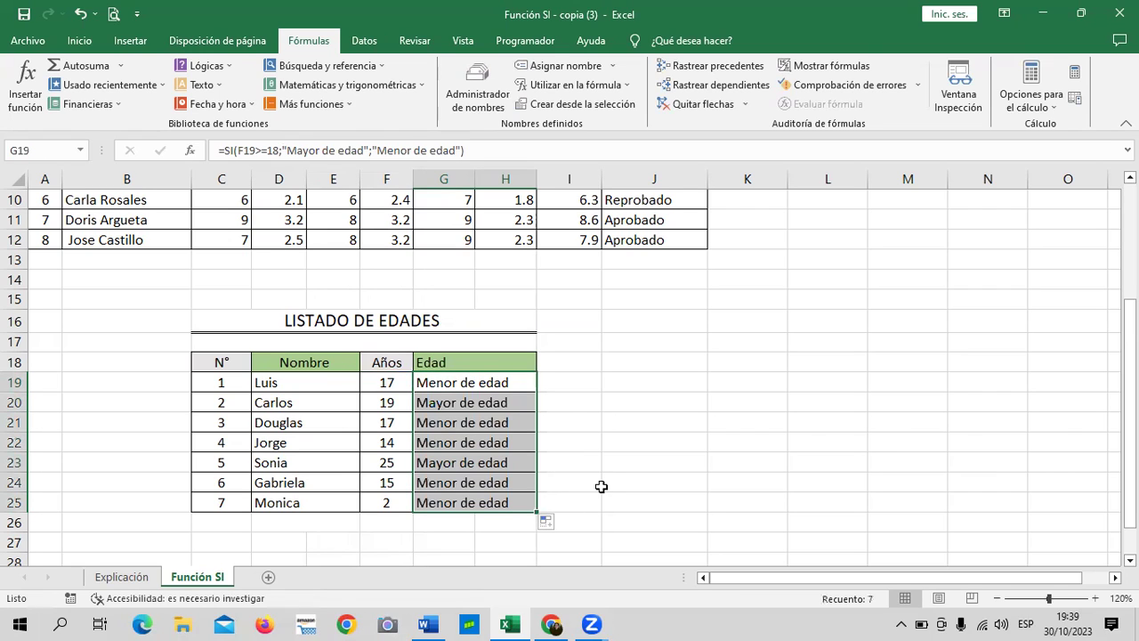
{"action": "left_click", "coordinate": [378, 503]}
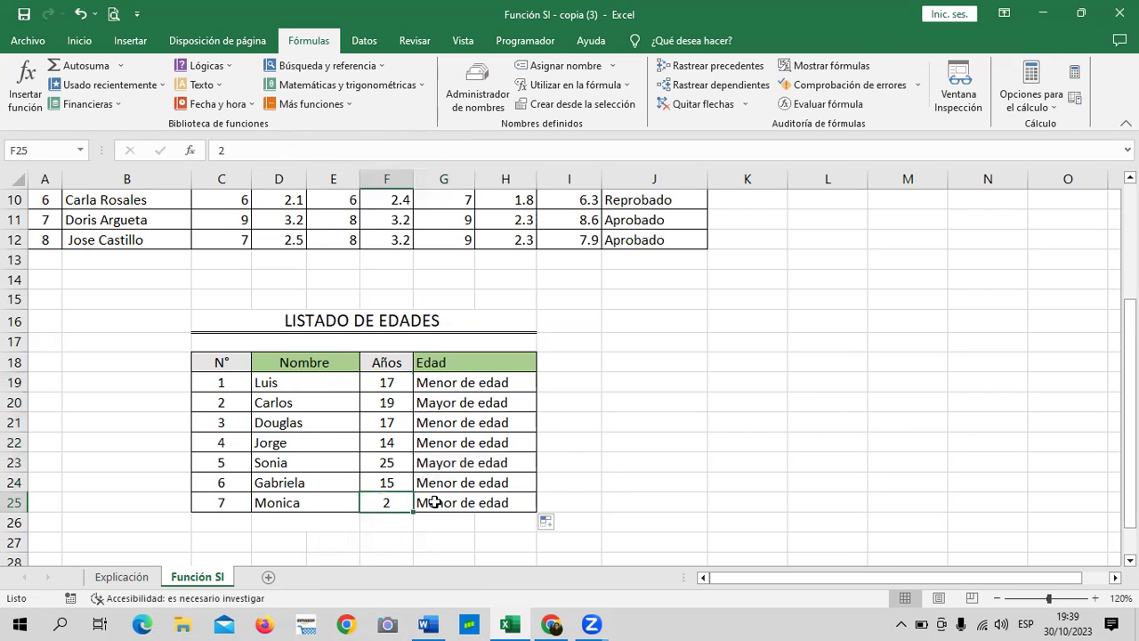
{"action": "type", "text": "20"}
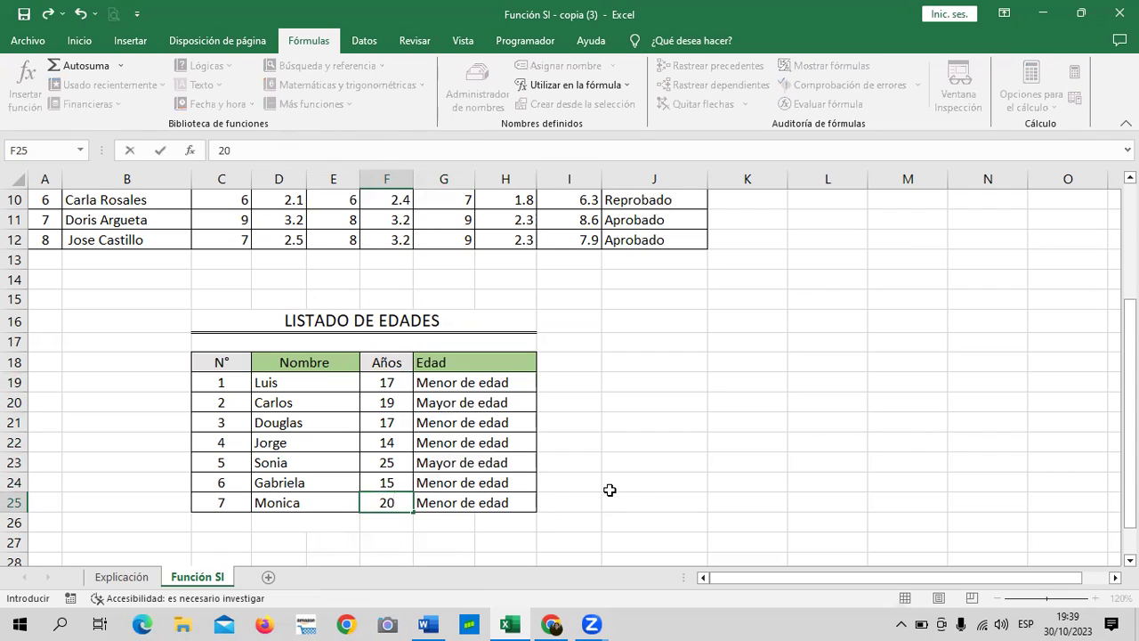
{"action": "key", "text": "Return"}
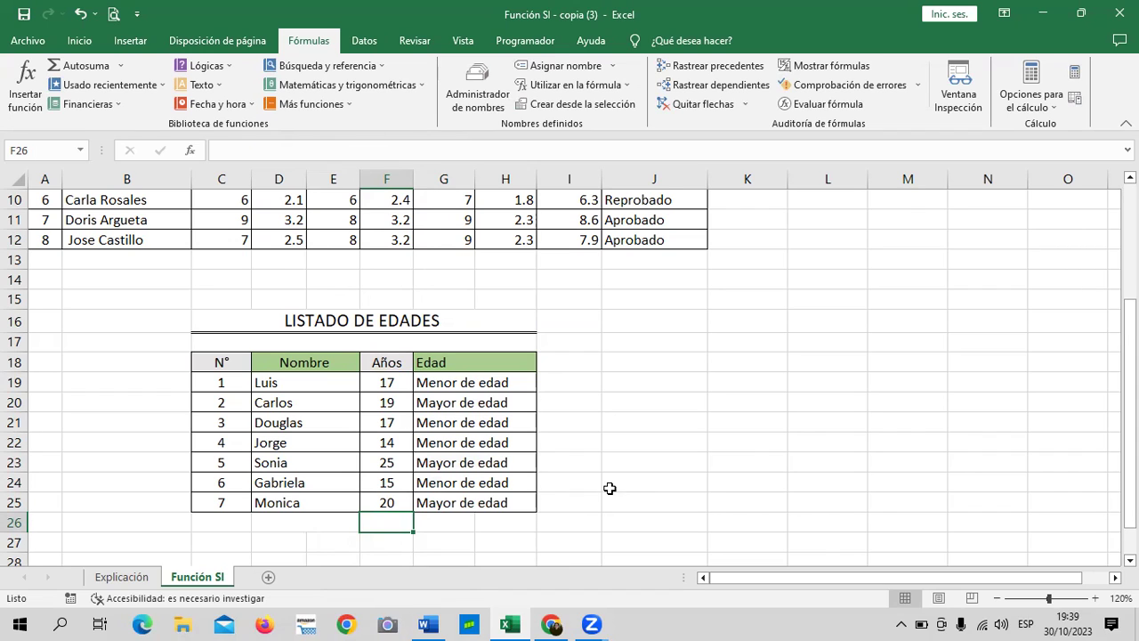
Select the cell beside the Edad header for a new column header
{"action": "left_click", "coordinate": [737, 447]}
{"action": "left_click_drag", "start_coordinate": [567, 359], "coordinate": [569, 379]}
{"action": "left_click", "coordinate": [747, 443]}
{"action": "left_click", "coordinate": [573, 358]}
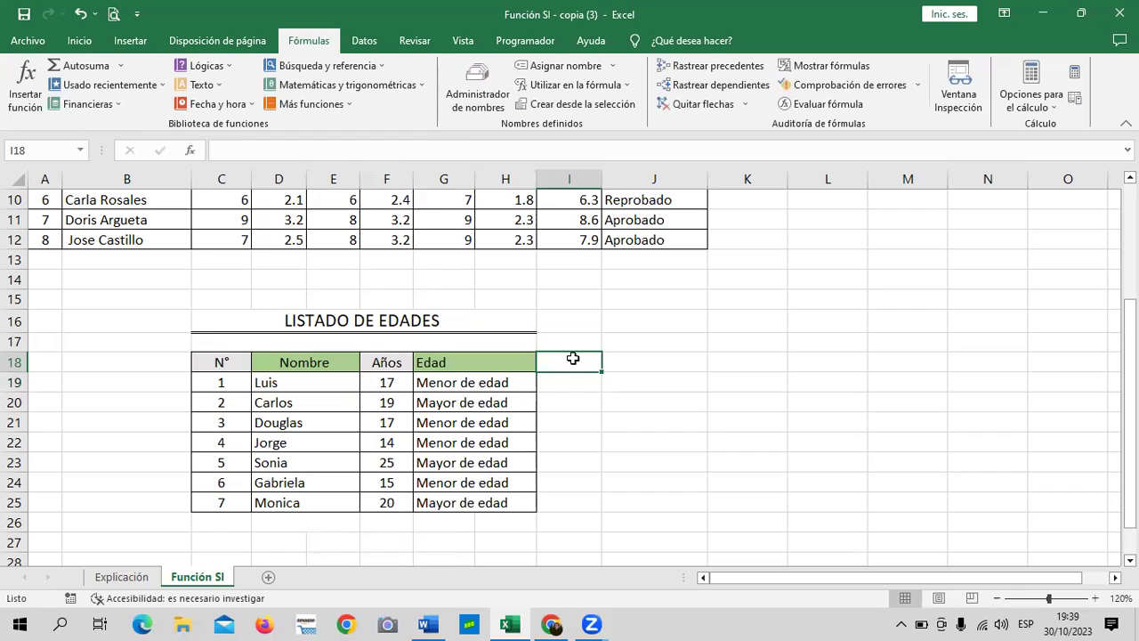
Add the header Sexo in I18 and apply Todos los bordes to I18:I25
{"action": "type", "text": "Sexo"}
{"action": "left_click_drag", "start_coordinate": [575, 359], "coordinate": [564, 493]}
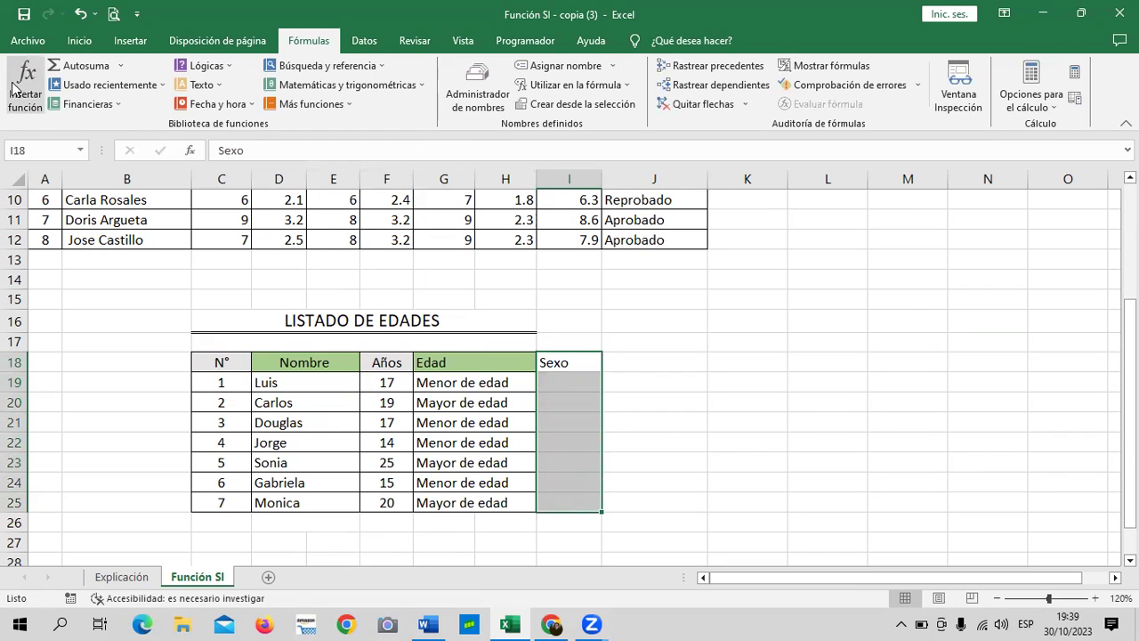
{"action": "left_click", "coordinate": [78, 40]}
{"action": "left_click", "coordinate": [188, 99]}
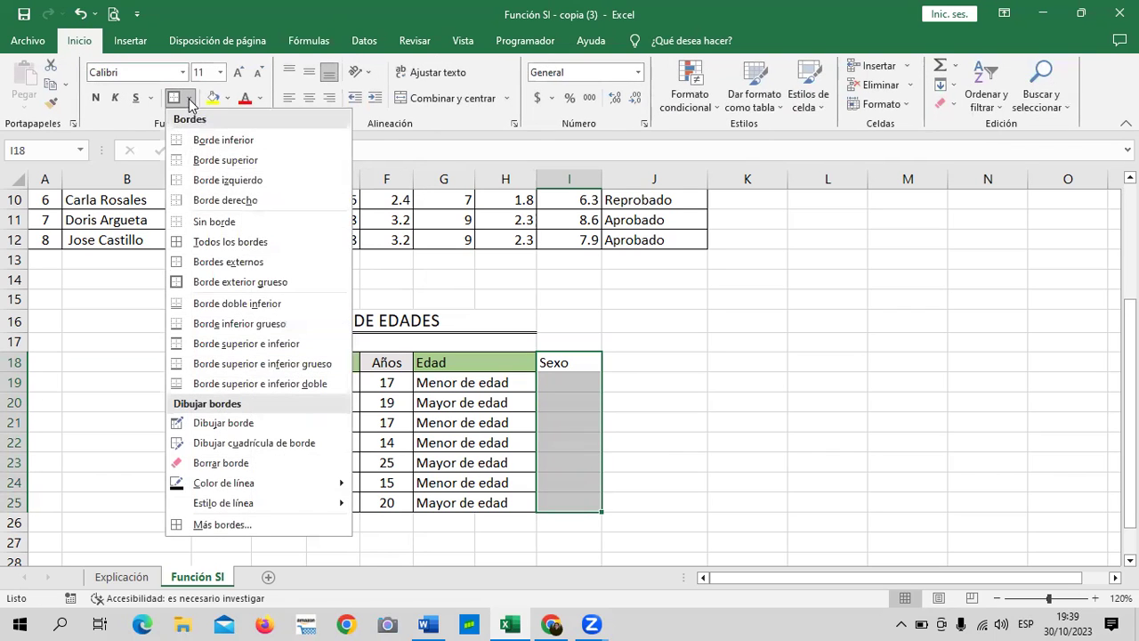
{"action": "left_click", "coordinate": [229, 243]}
{"action": "left_click", "coordinate": [789, 413]}
Enter M for the first four people and F for the last three in the Sexo column
{"action": "left_click", "coordinate": [585, 388]}
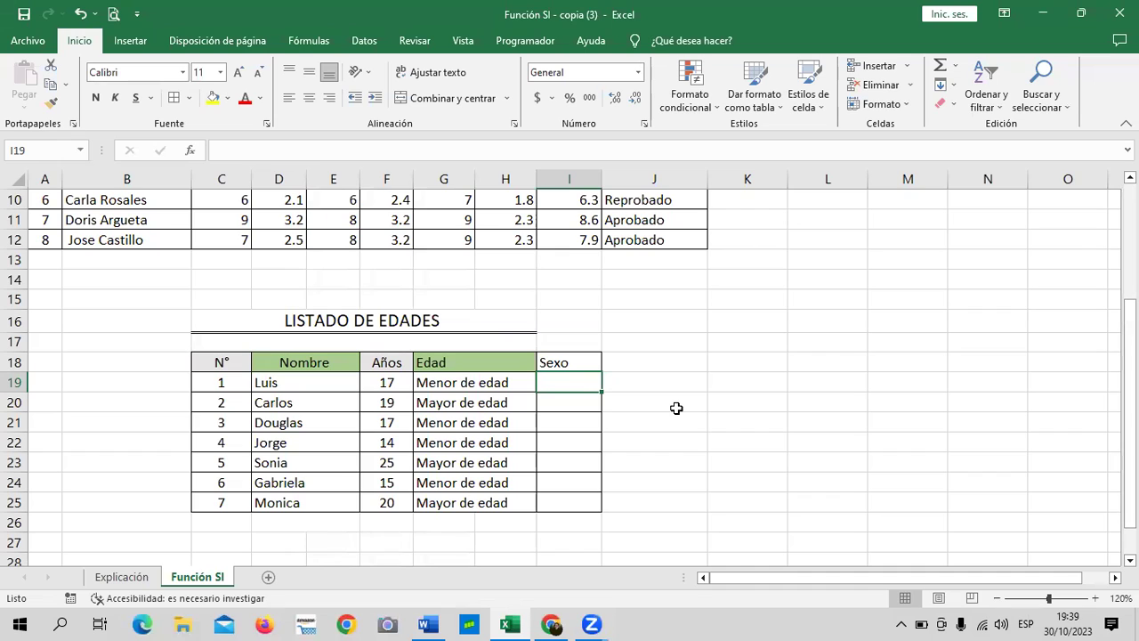
{"action": "type", "text": "F"}
{"action": "key", "text": "BackSpace"}
{"action": "type", "text": "m"}
{"action": "key", "text": "BackSpace"}
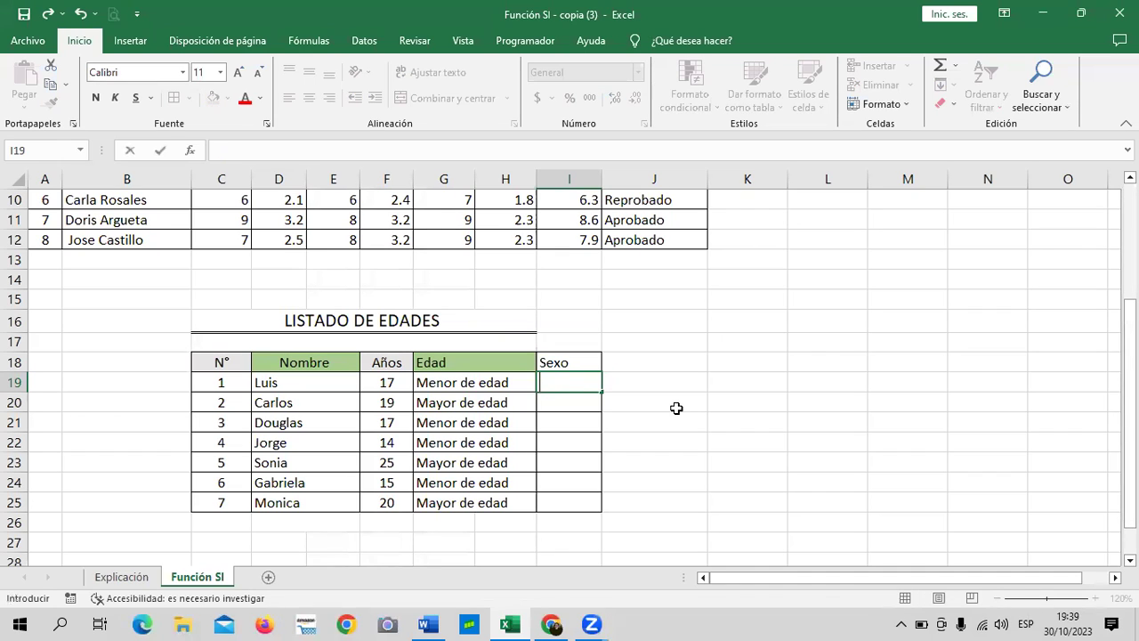
{"action": "key", "text": "Caps_Lock"}
{"action": "type", "text": "M"}
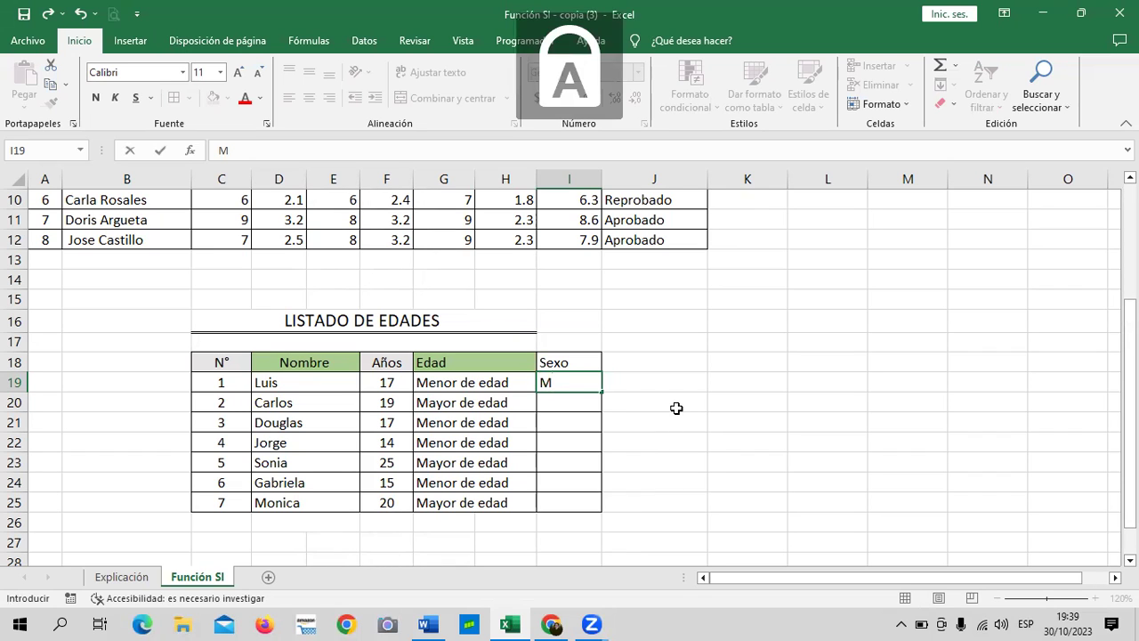
{"action": "key", "text": "Return"}
{"action": "type", "text": "M"}
{"action": "key", "text": "Return"}
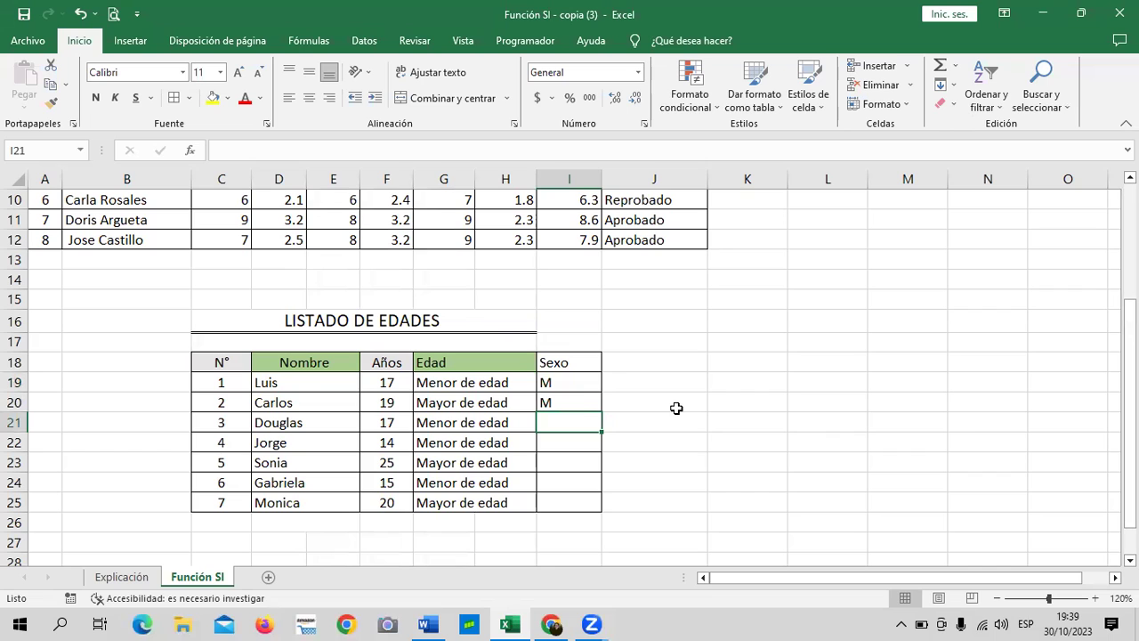
{"action": "type", "text": "M"}
{"action": "key", "text": "Return"}
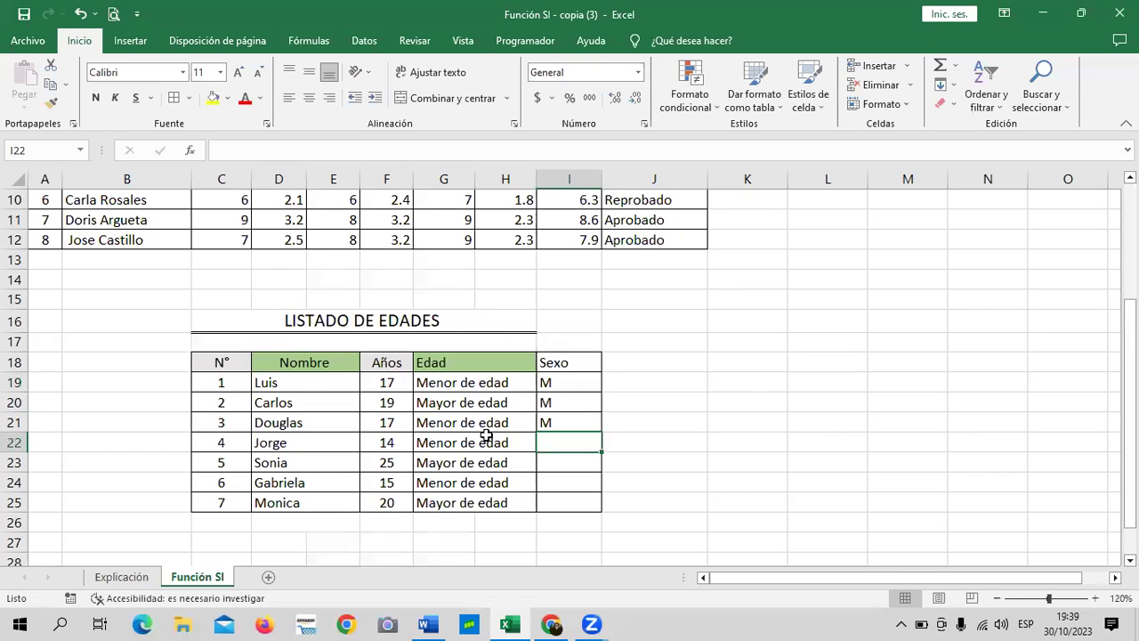
{"action": "type", "text": "M"}
{"action": "key", "text": "Return"}
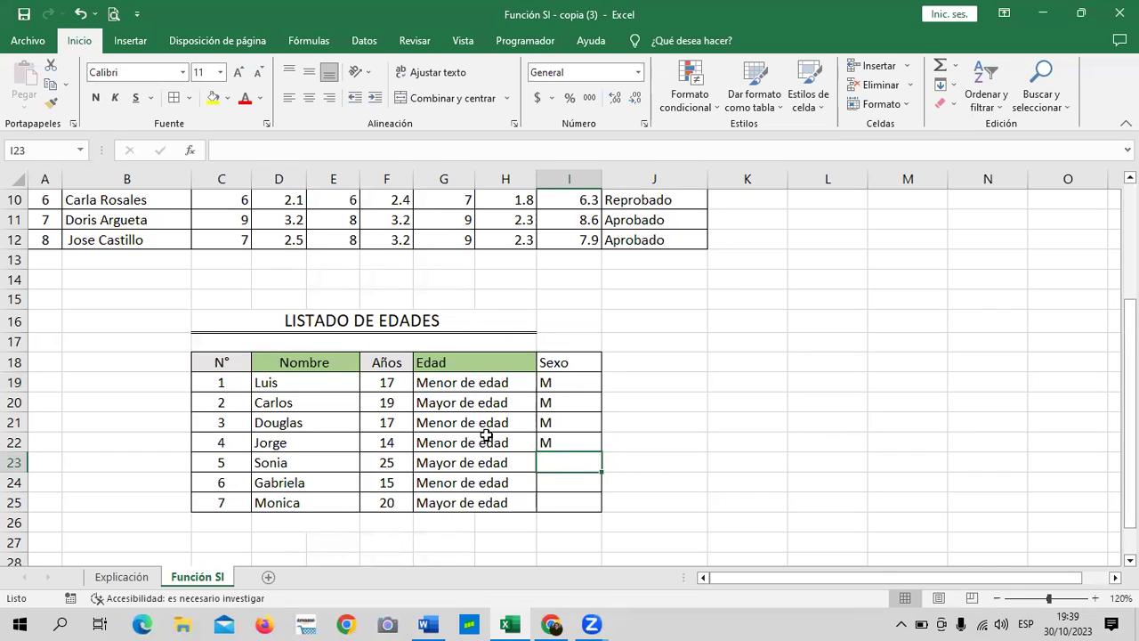
{"action": "type", "text": "F"}
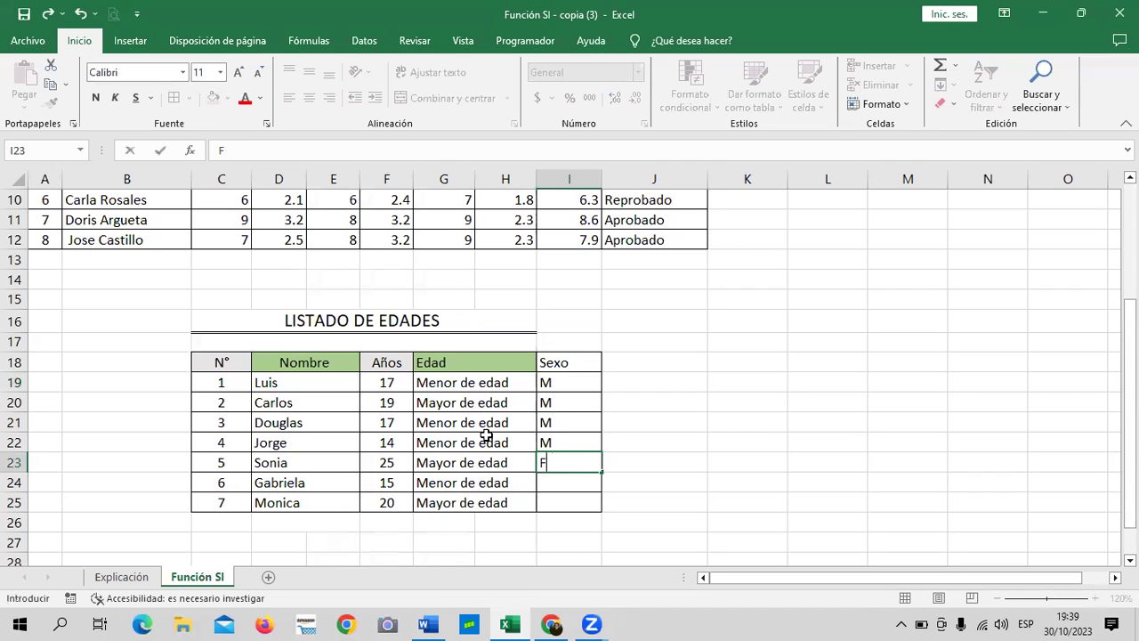
{"action": "key", "text": "Return"}
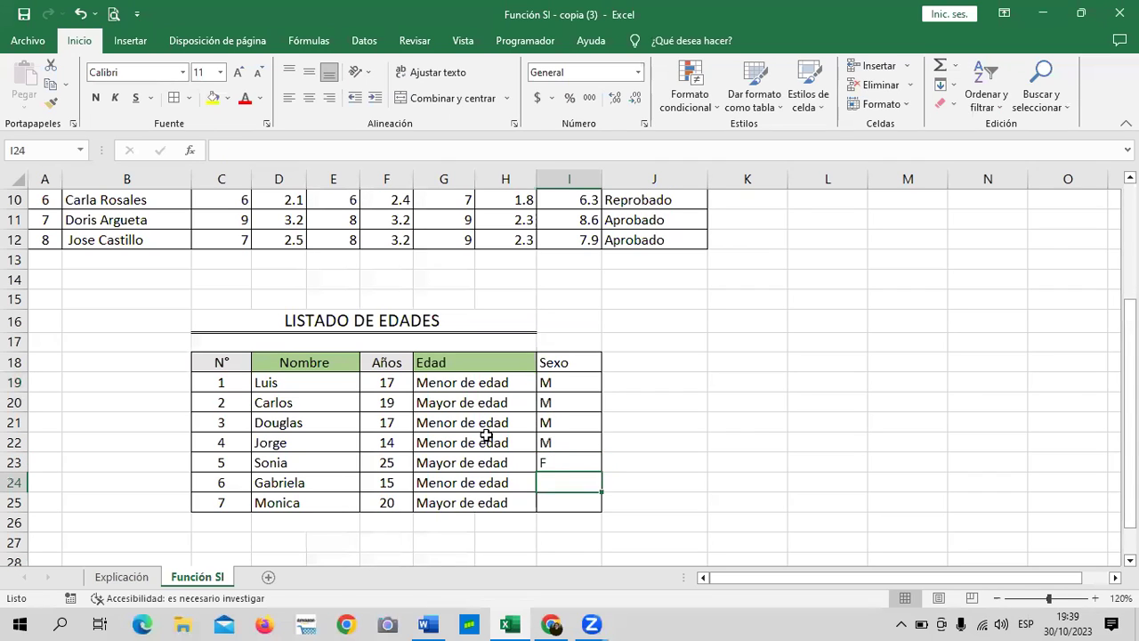
{"action": "type", "text": "F"}
{"action": "key", "text": "Return"}
{"action": "type", "text": "F"}
{"action": "key", "text": "Return"}
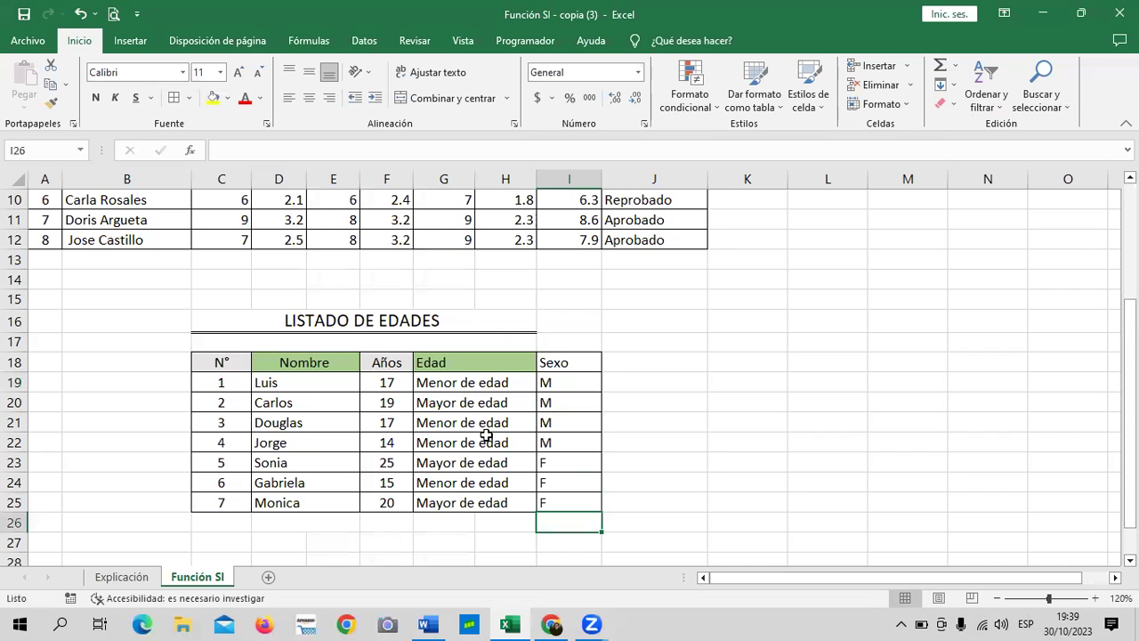
{"action": "left_click_drag", "start_coordinate": [650, 354], "coordinate": [648, 504]}
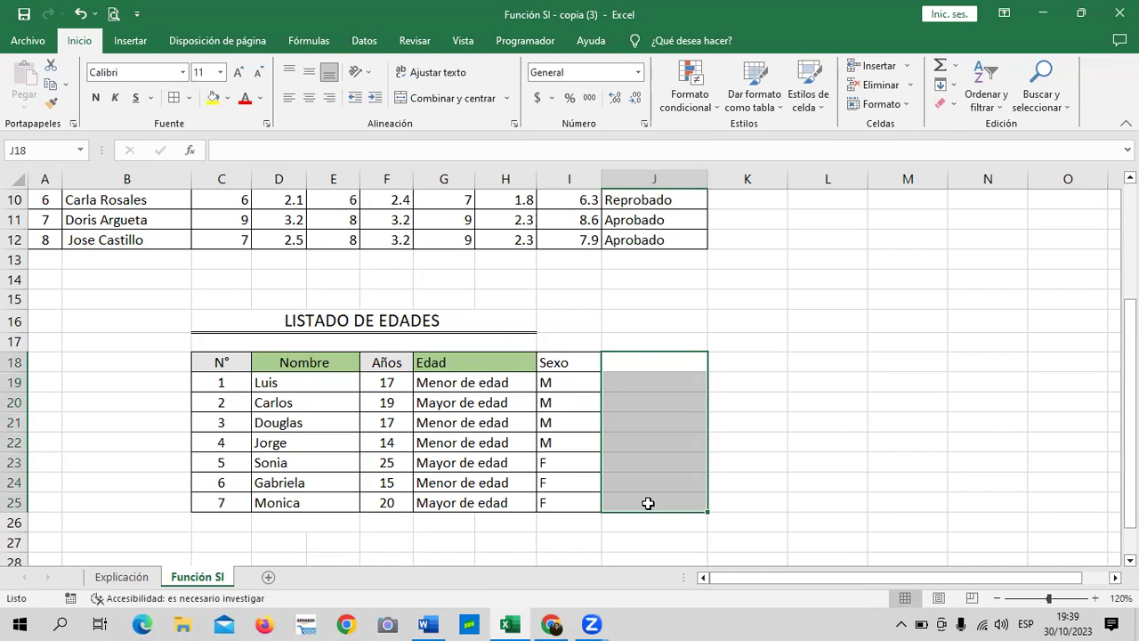
Border the new column and enter =SI(I19="M";"Masculino";"Femenino") in J19
{"action": "left_click", "coordinate": [190, 99]}
{"action": "left_click", "coordinate": [806, 433]}
{"action": "left_click", "coordinate": [687, 379]}
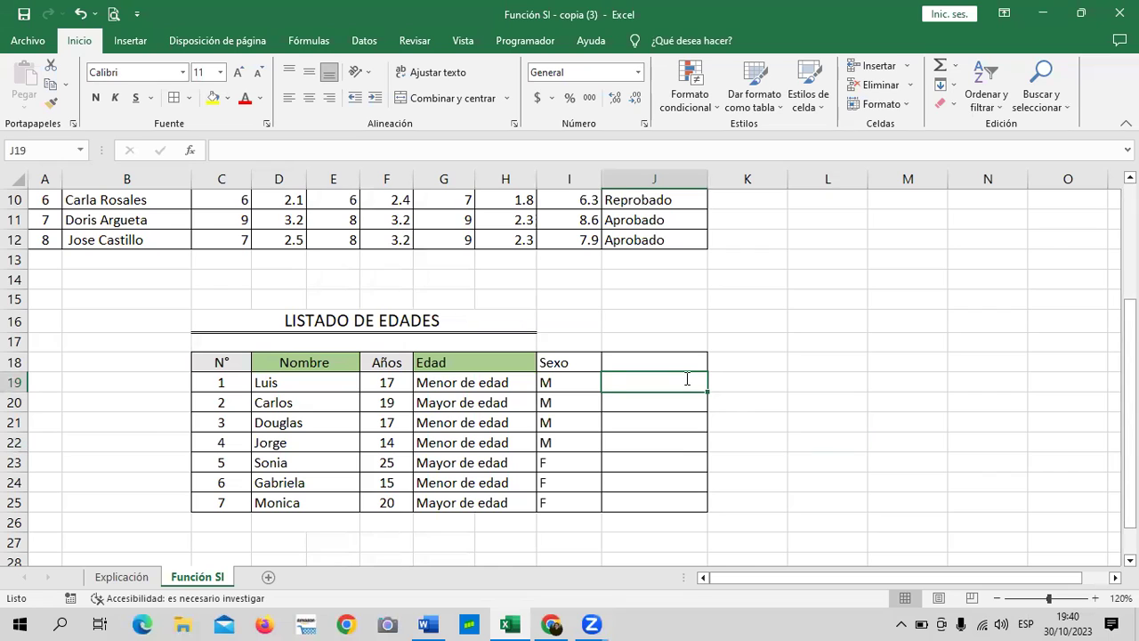
{"action": "type", "text": "=SI"}
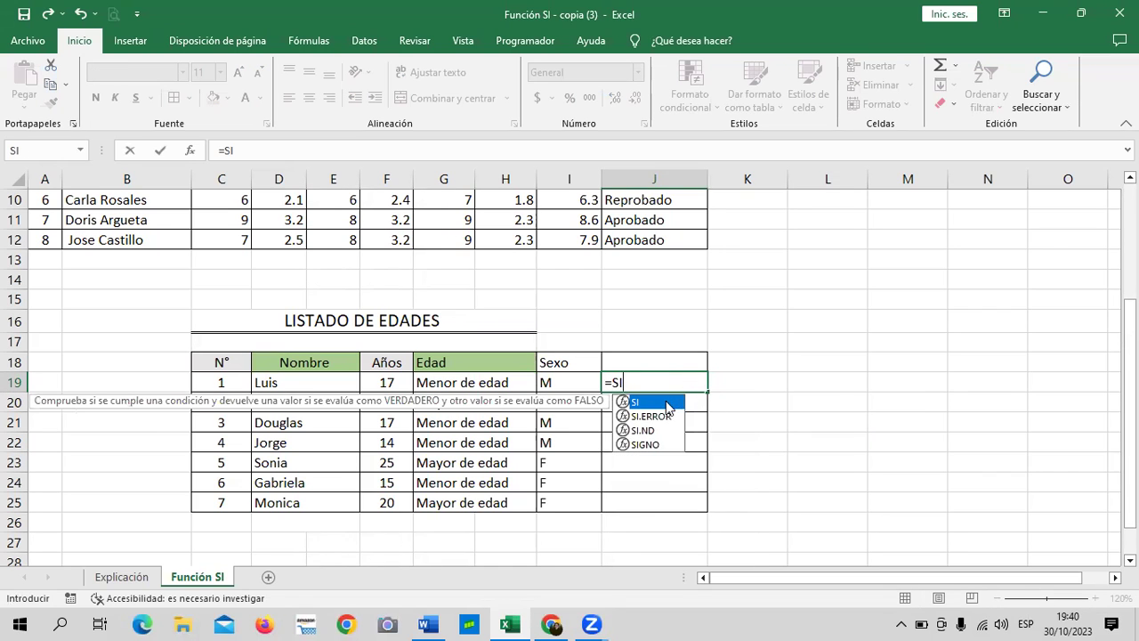
{"action": "double_click", "coordinate": [666, 407]}
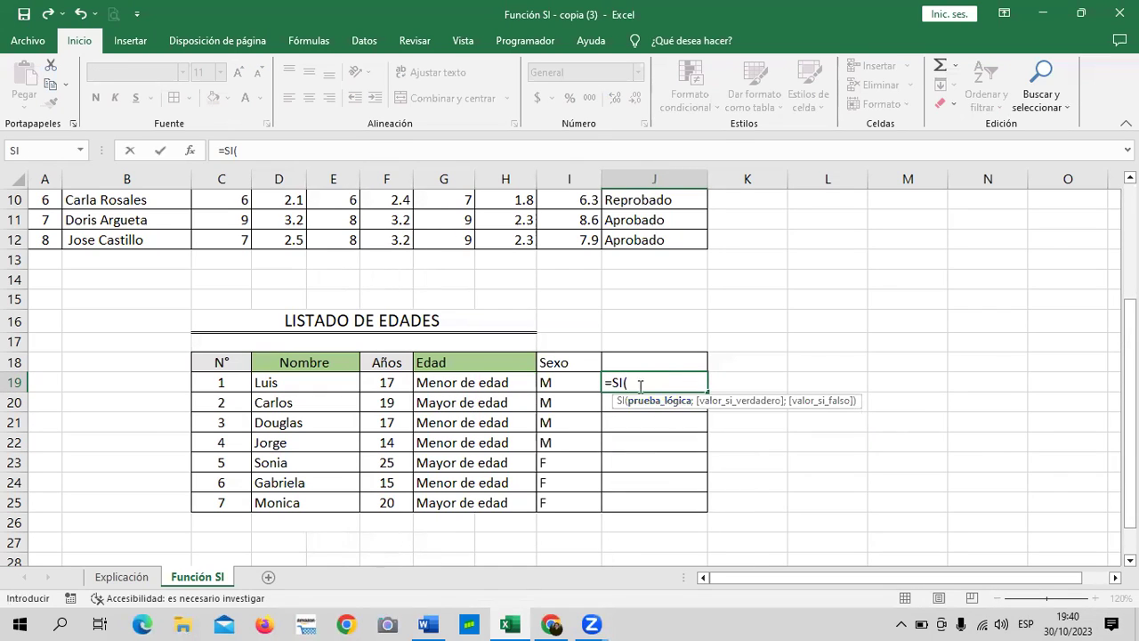
{"action": "left_click", "coordinate": [573, 382]}
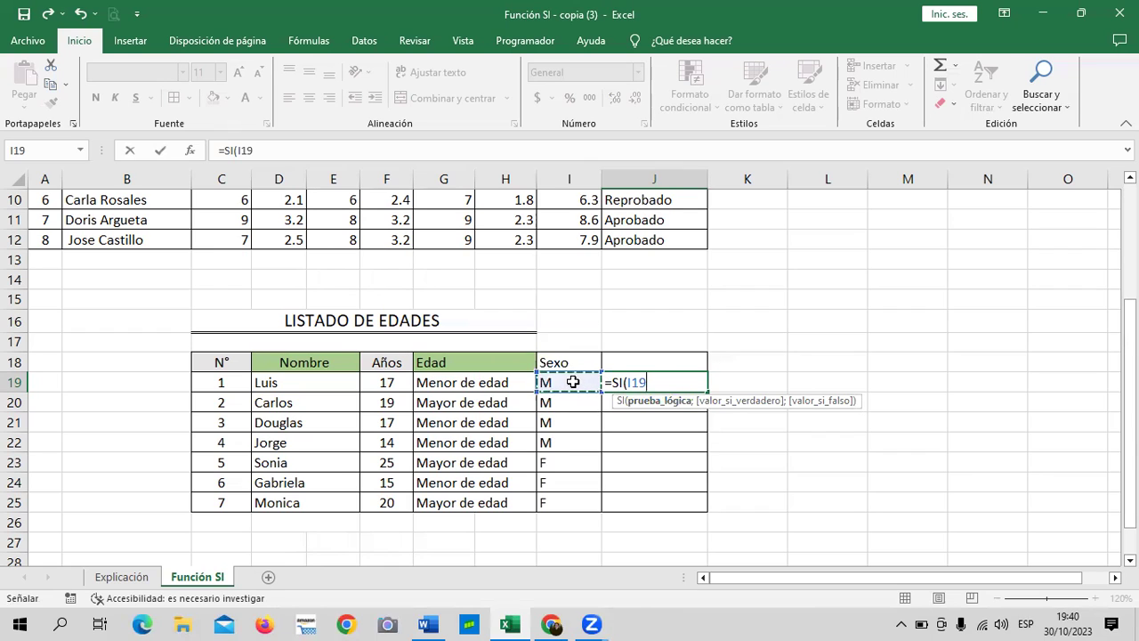
{"action": "type", "text": "="}
{"action": "type", "text": "\""}
{"action": "type", "text": "m"}
{"action": "key", "text": "BackSpace"}
{"action": "type", "text": "M\""}
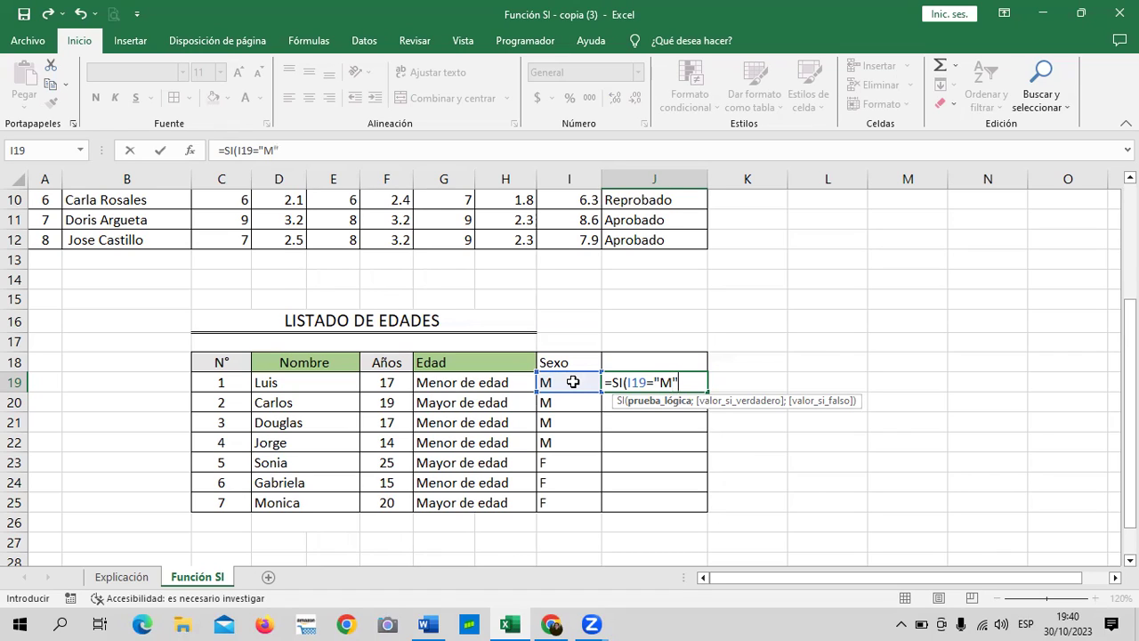
{"action": "type", "text": ";"}
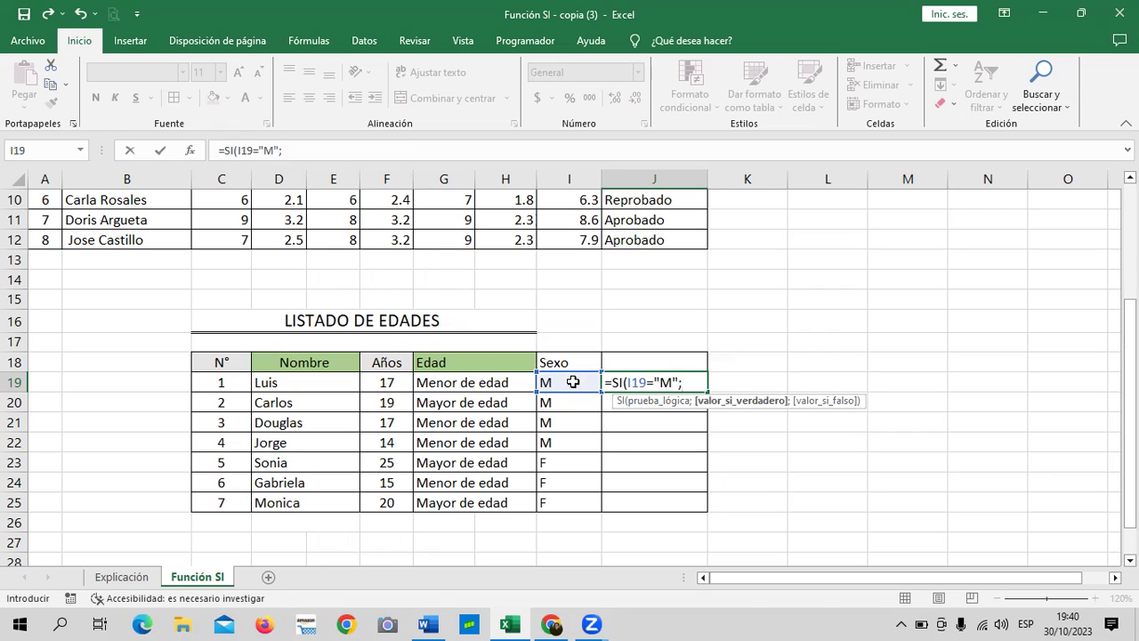
{"action": "type", "text": "\""}
{"action": "type", "text": "mASCUL"}
{"action": "key", "text": "BackSpace"}
{"action": "key", "text": "BackSpace"}
{"action": "key", "text": "BackSpace"}
{"action": "key", "text": "BackSpace"}
{"action": "key", "text": "BackSpace"}
{"action": "key", "text": "BackSpace"}
{"action": "type", "text": "Masculino"}
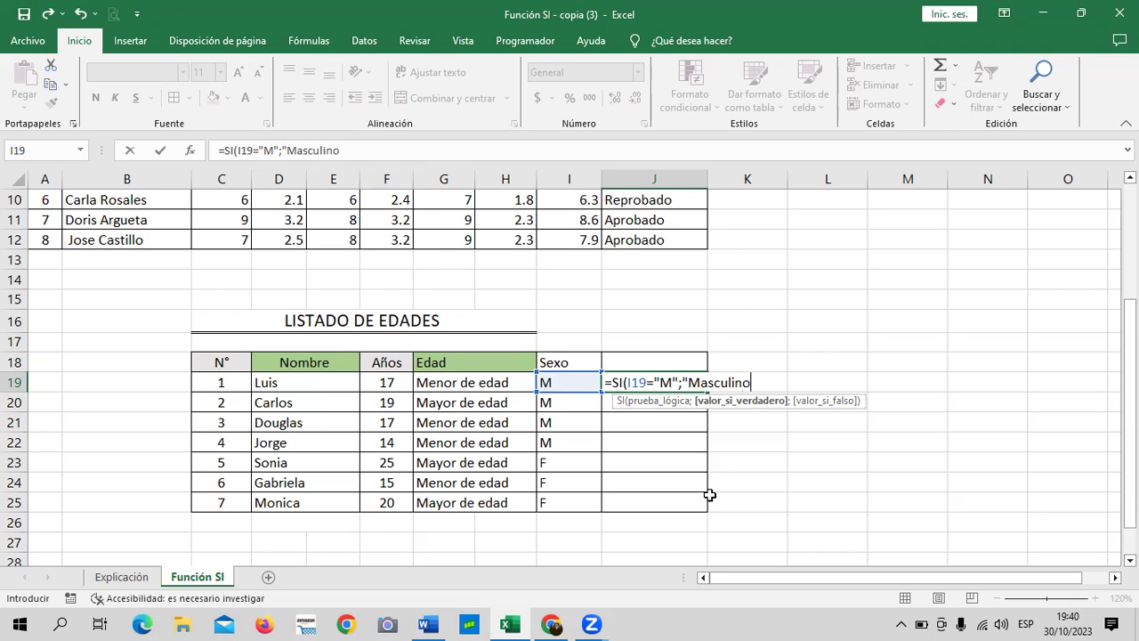
{"action": "type", "text": "\""}
{"action": "type", "text": ";"}
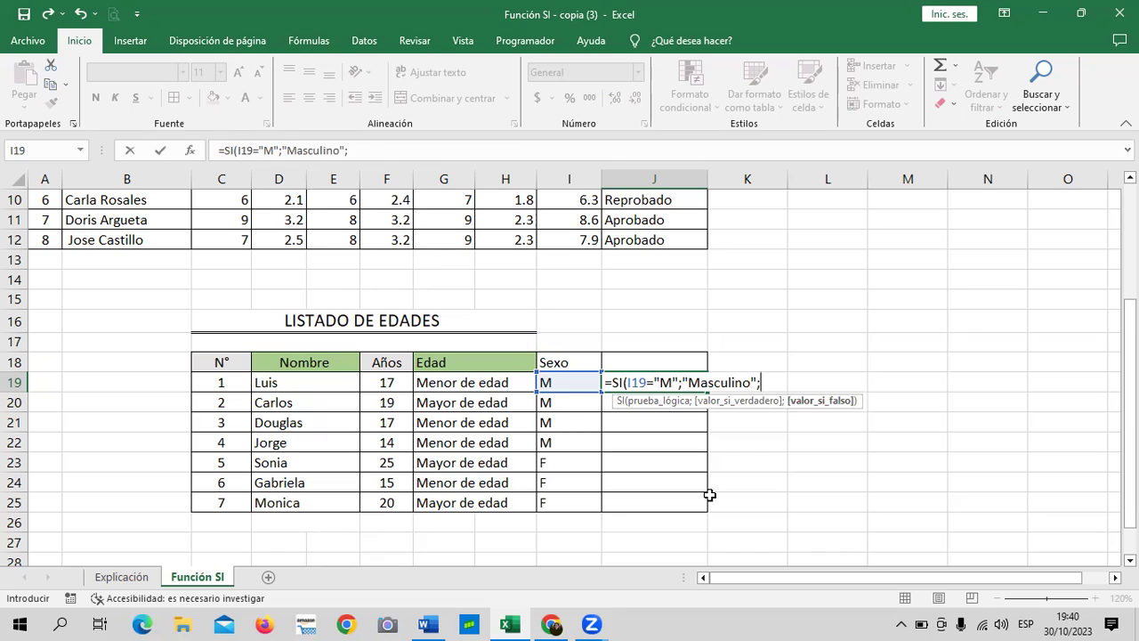
{"action": "type", "text": "\""}
{"action": "type", "text": "Femenino\""}
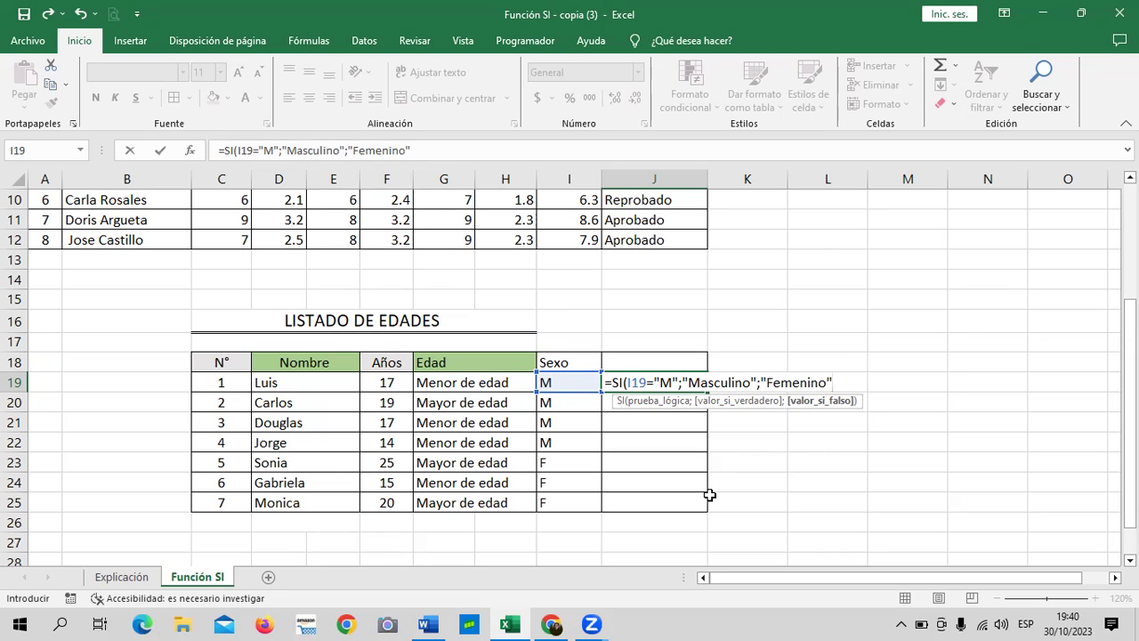
{"action": "type", "text": ")"}
{"action": "key", "text": "Return"}
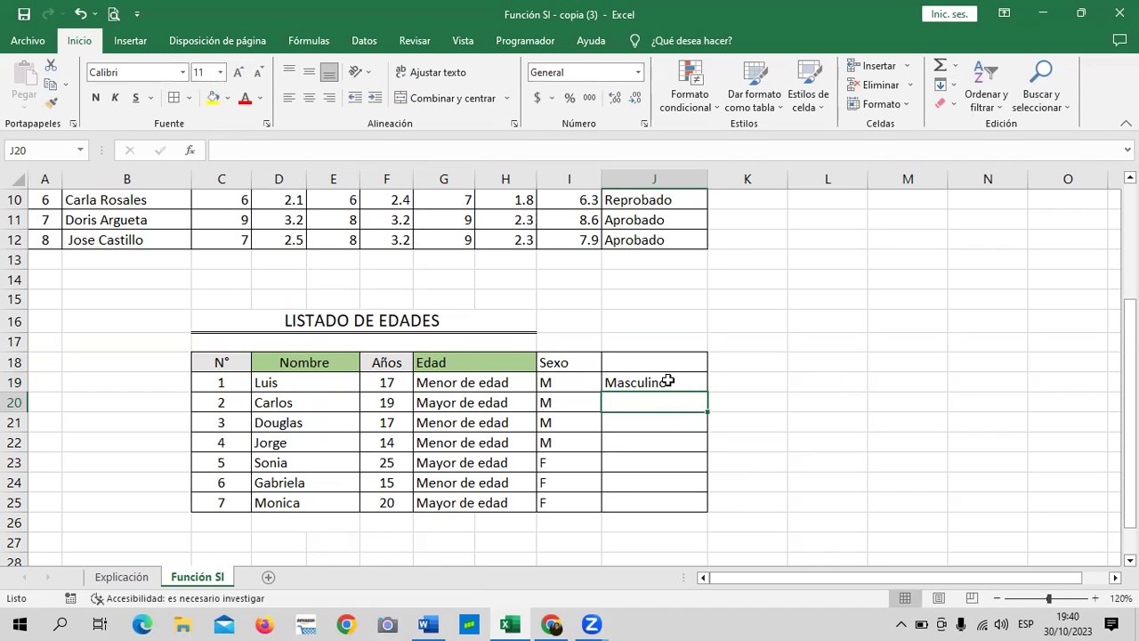
Fill the Masculino/Femenino formula down to J25 and inspect it in J19
{"action": "left_click", "coordinate": [669, 383]}
{"action": "left_click_drag", "start_coordinate": [707, 395], "coordinate": [694, 505]}
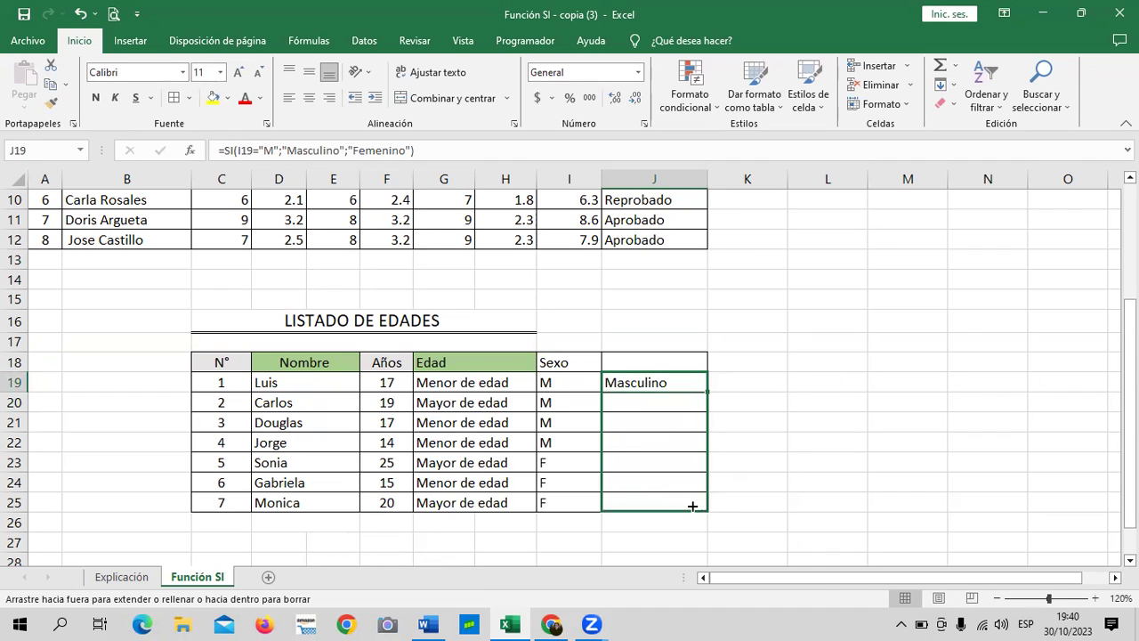
{"action": "left_click", "coordinate": [800, 473]}
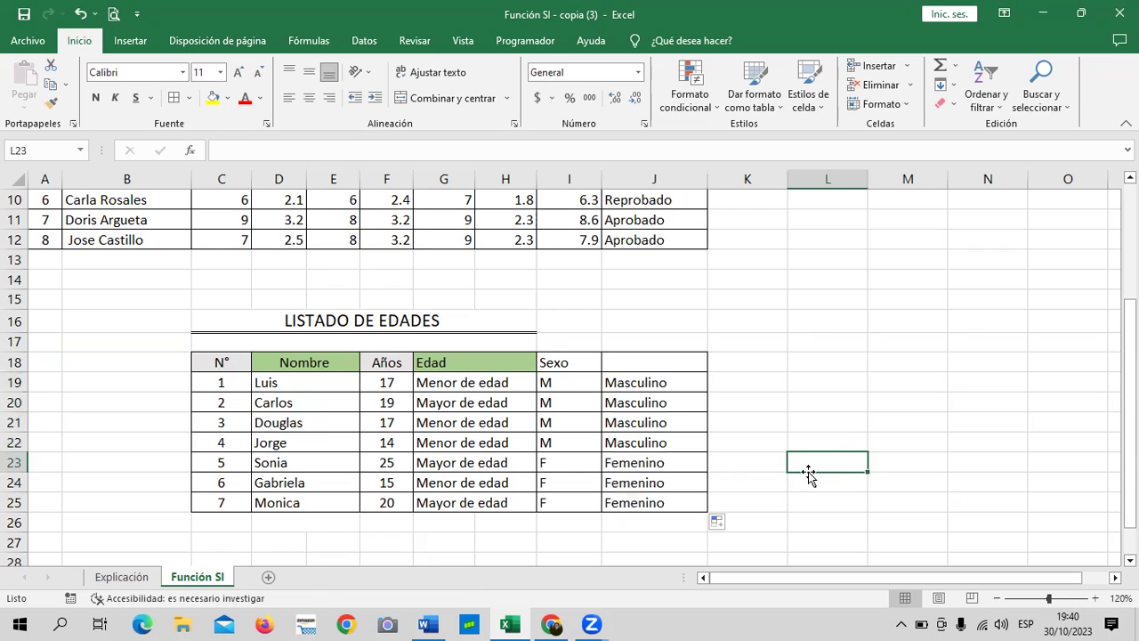
{"action": "left_click", "coordinate": [558, 463]}
{"action": "left_click", "coordinate": [663, 382]}
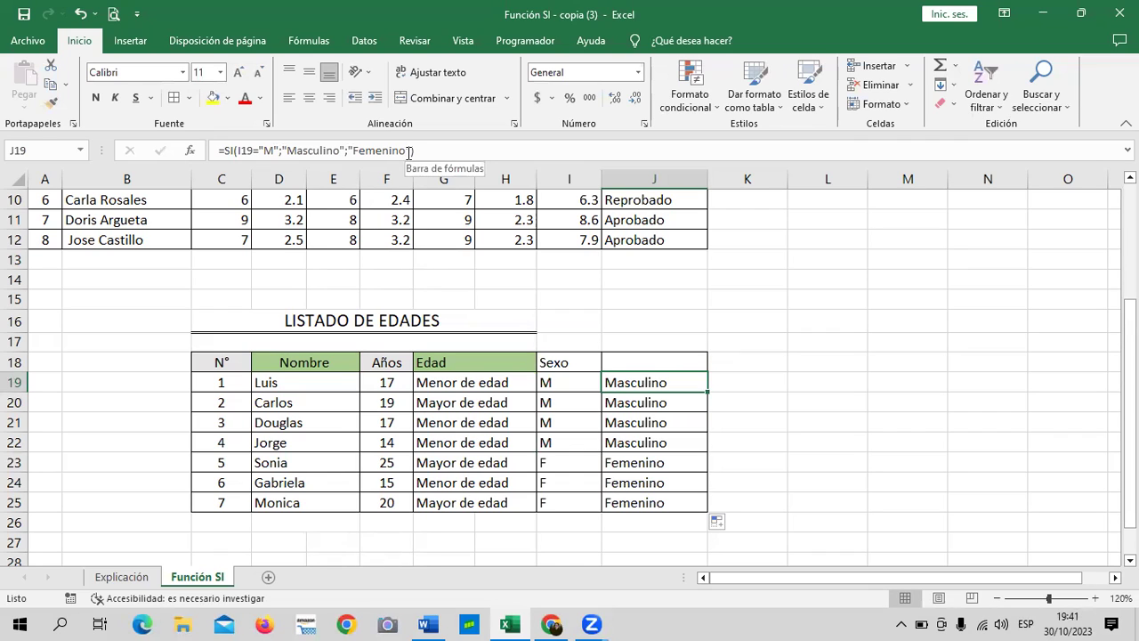
{"action": "key", "text": "Down"}
{"action": "left_click", "coordinate": [652, 459]}
{"action": "left_click", "coordinate": [575, 467]}
{"action": "left_click", "coordinate": [569, 444]}
{"action": "left_click", "coordinate": [569, 462]}
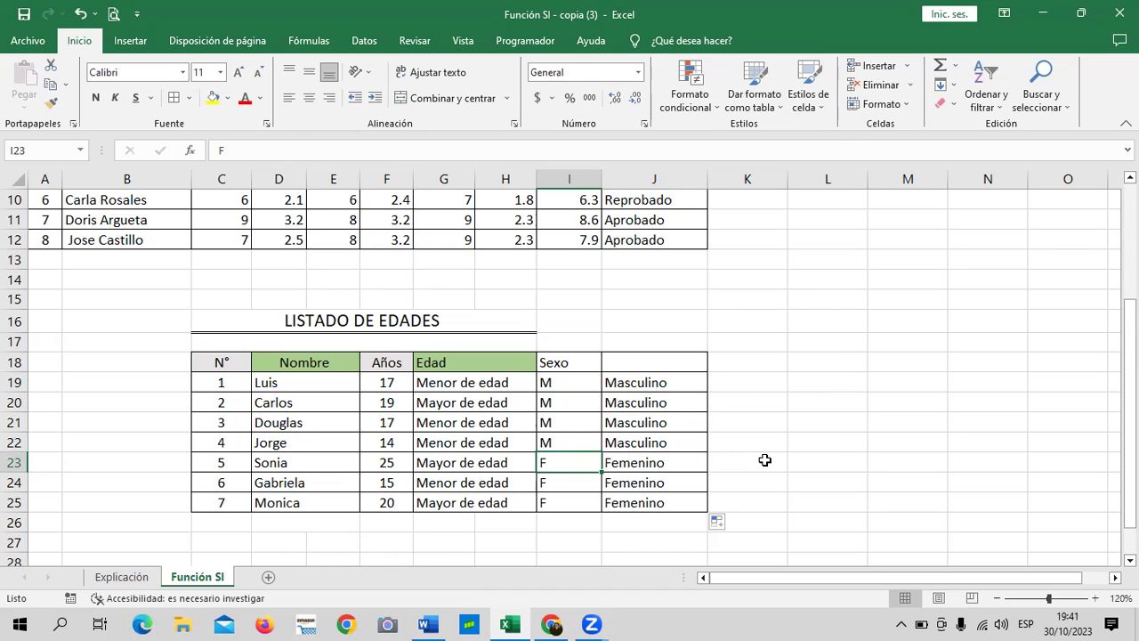
{"action": "type", "text": "x"}
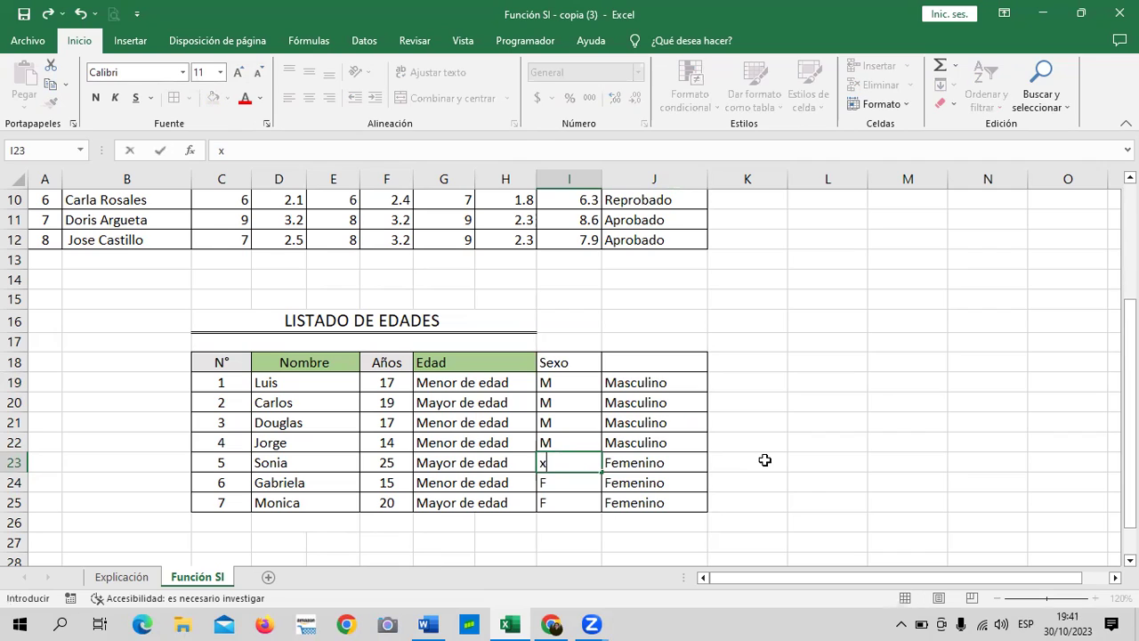
{"action": "key", "text": "BackSpace"}
{"action": "type", "text": "X"}
{"action": "key", "text": "BackSpace"}
{"action": "key", "text": "Return"}
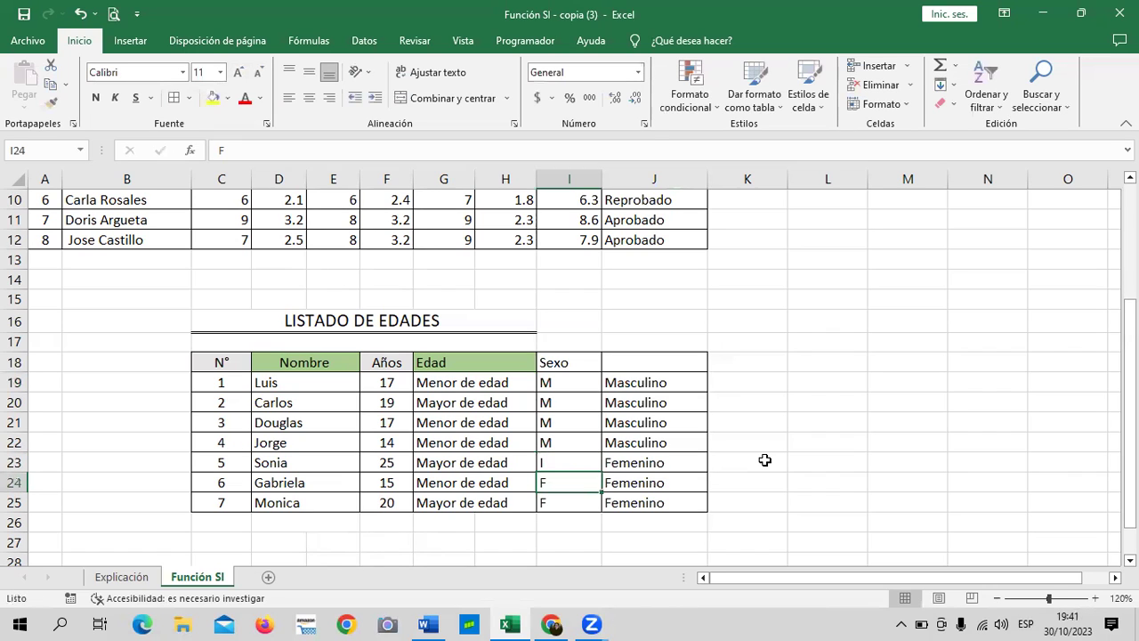
{"action": "left_click", "coordinate": [570, 465]}
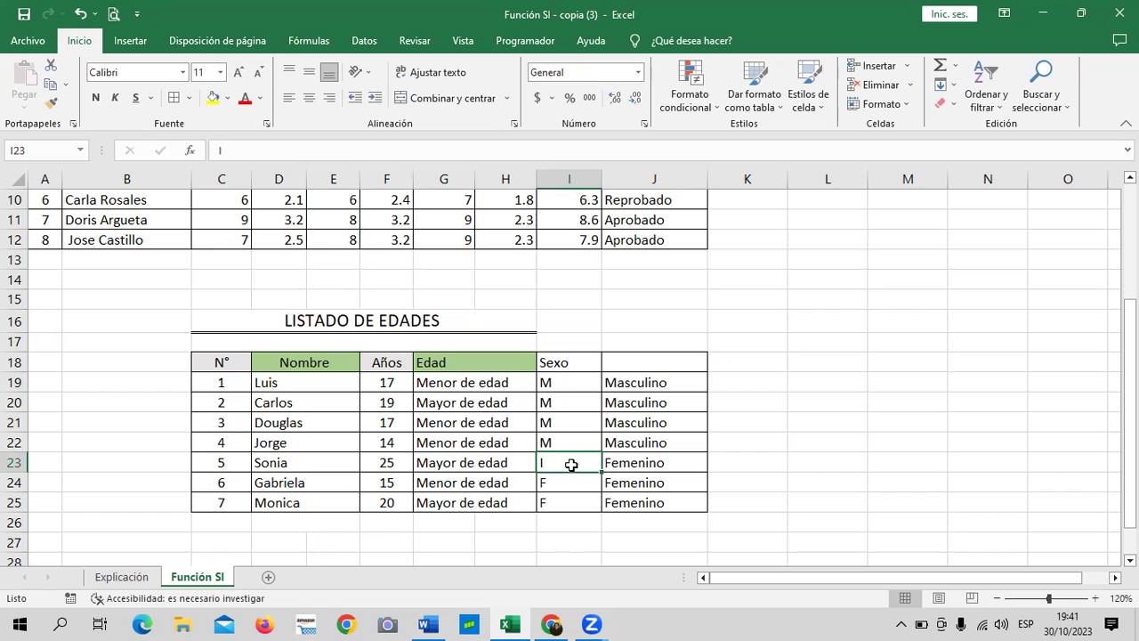
{"action": "type", "text": "F"}
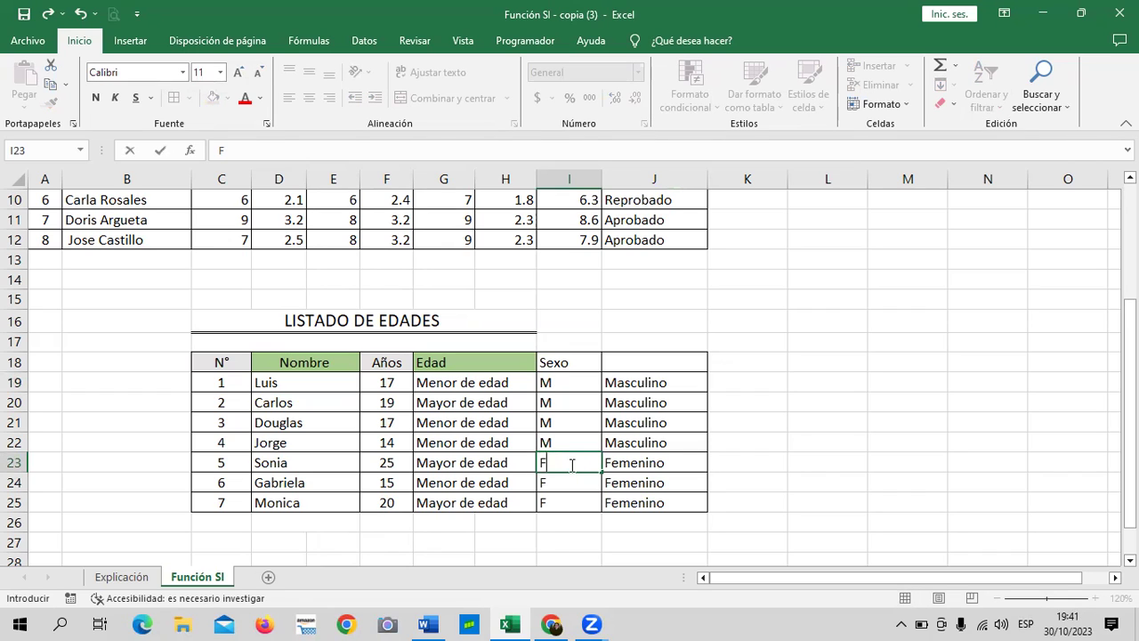
{"action": "key", "text": "Return"}
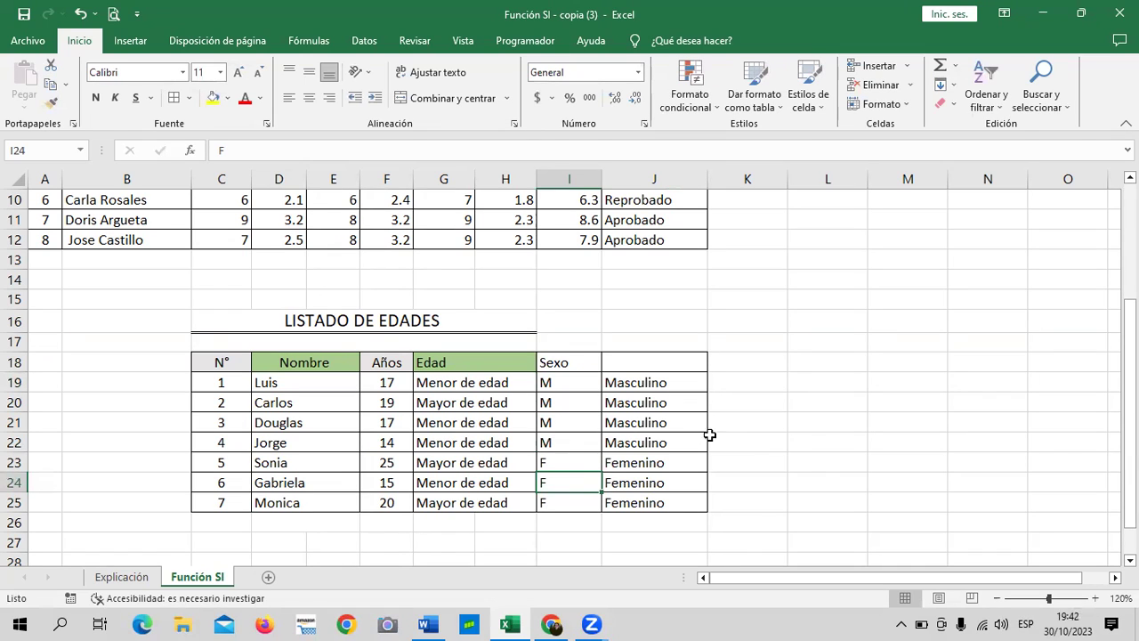
{"action": "left_click", "coordinate": [798, 424]}
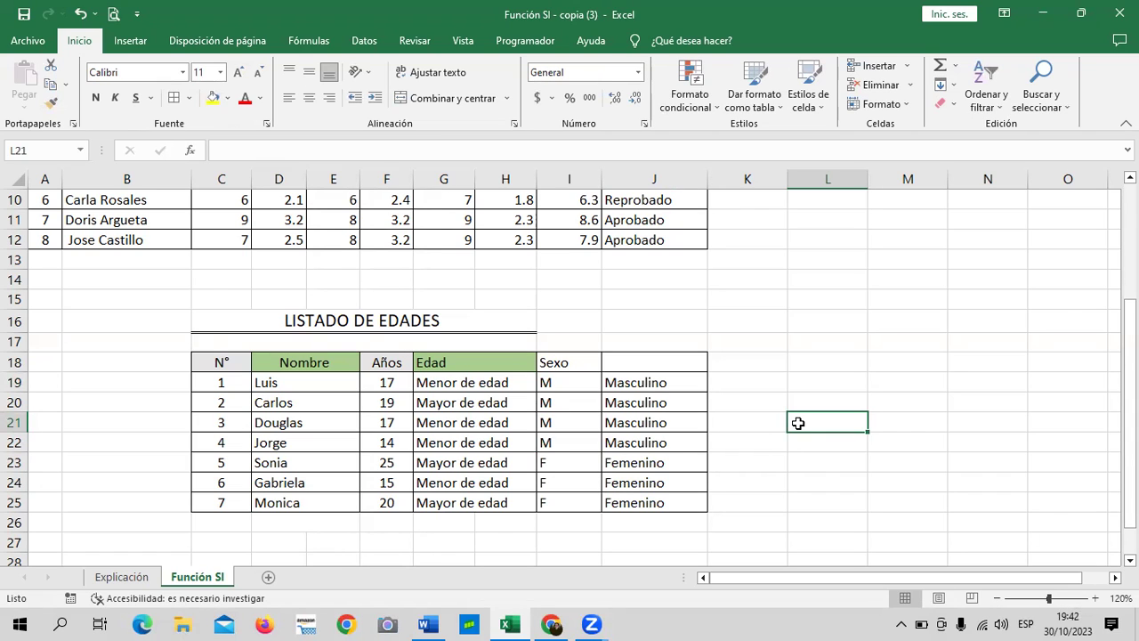
{"action": "scroll", "coordinate": [783, 410], "scroll_direction": "up", "scroll_amount": 3}
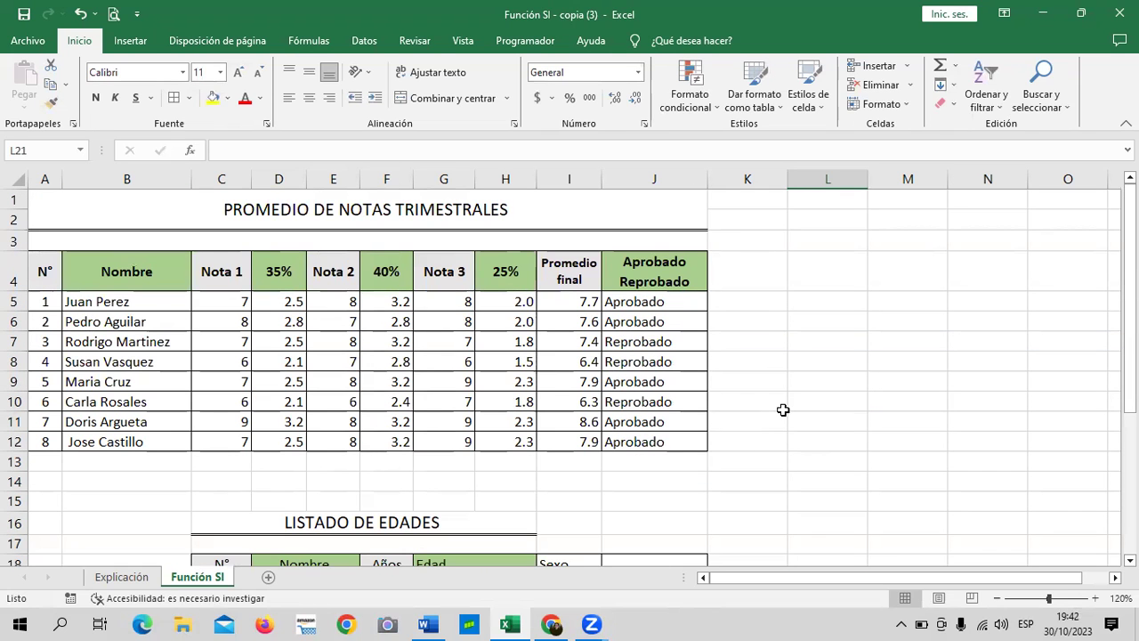
{"action": "scroll", "coordinate": [778, 400], "scroll_direction": "down", "scroll_amount": 1}
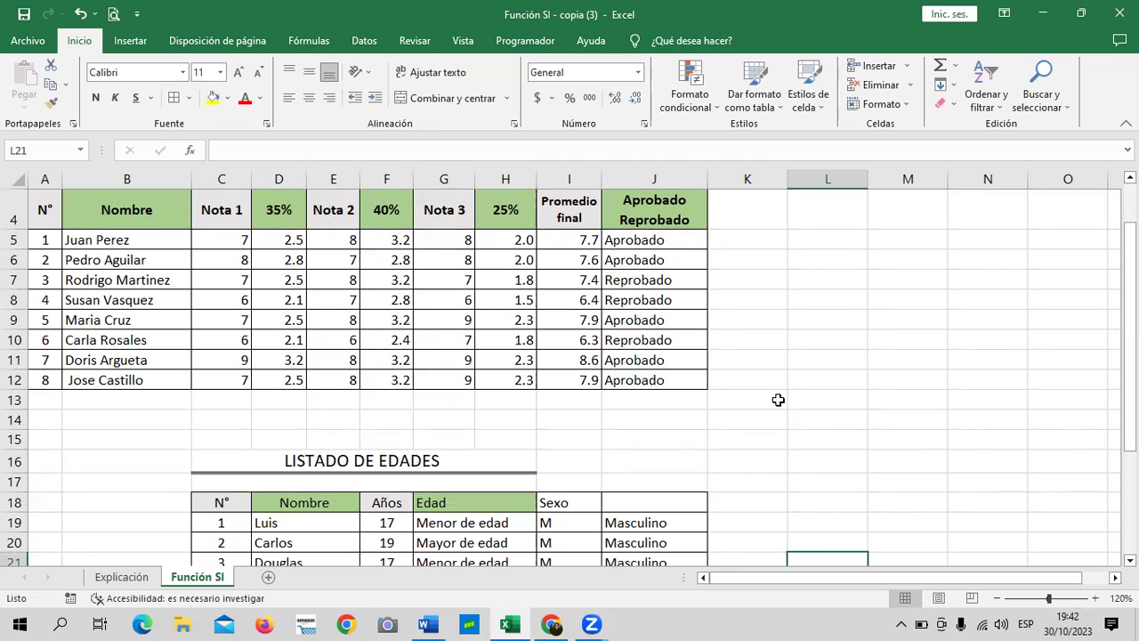
{"action": "scroll", "coordinate": [777, 399], "scroll_direction": "up", "scroll_amount": 1}
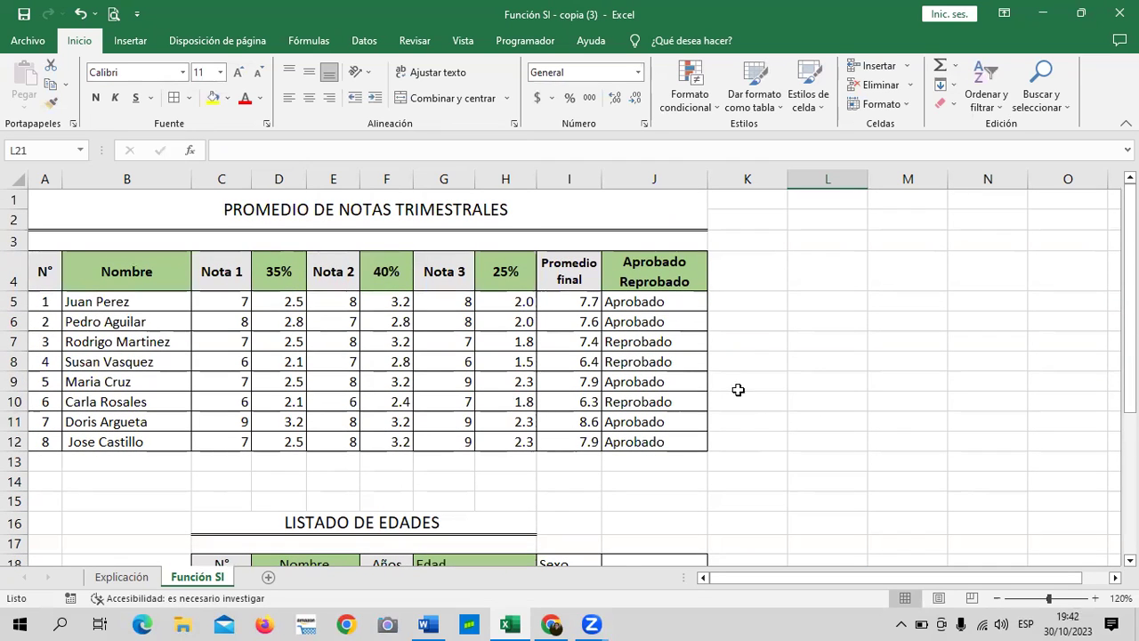
{"action": "left_click", "coordinate": [620, 303]}
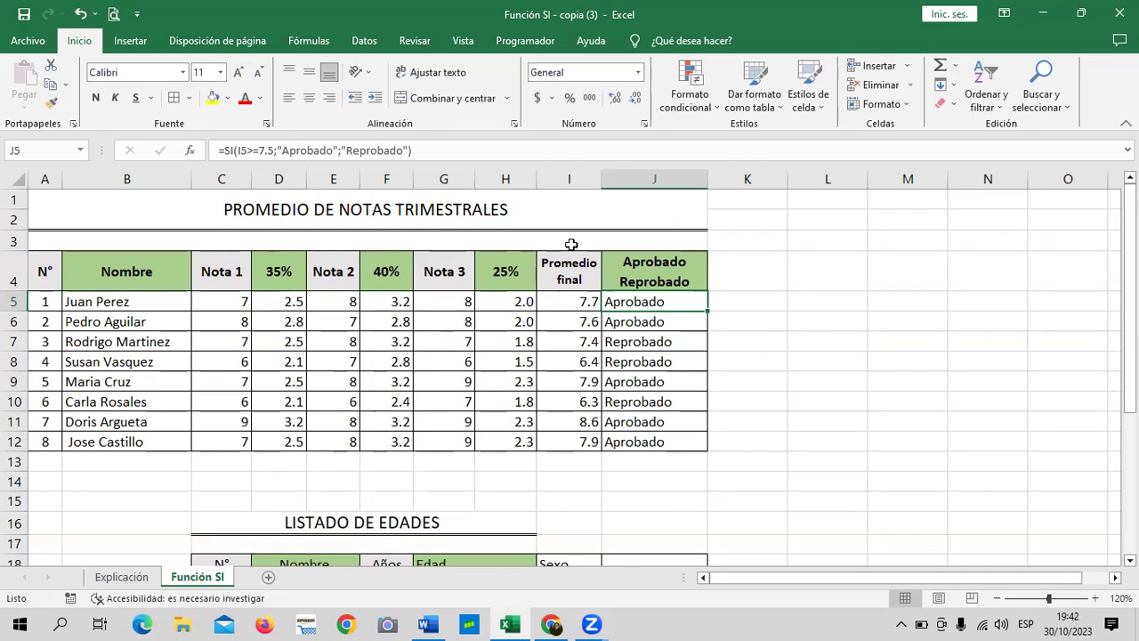
{"action": "scroll", "coordinate": [674, 419], "scroll_direction": "down", "scroll_amount": 3}
{"action": "left_click", "coordinate": [567, 388]}
{"action": "left_click", "coordinate": [624, 384]}
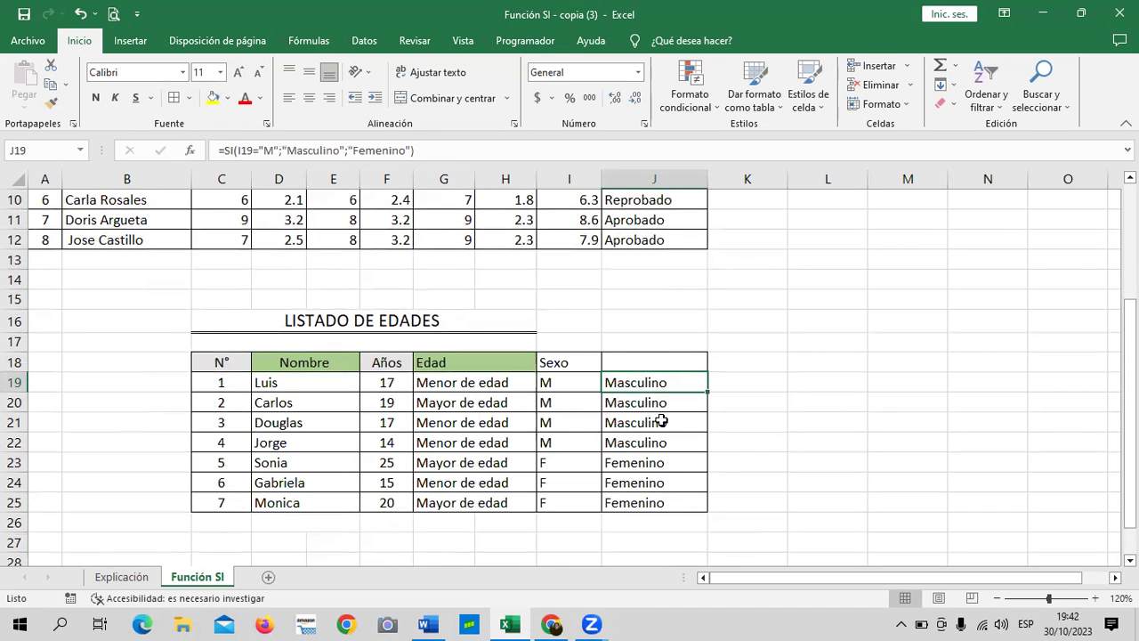
{"action": "left_click", "coordinate": [464, 388]}
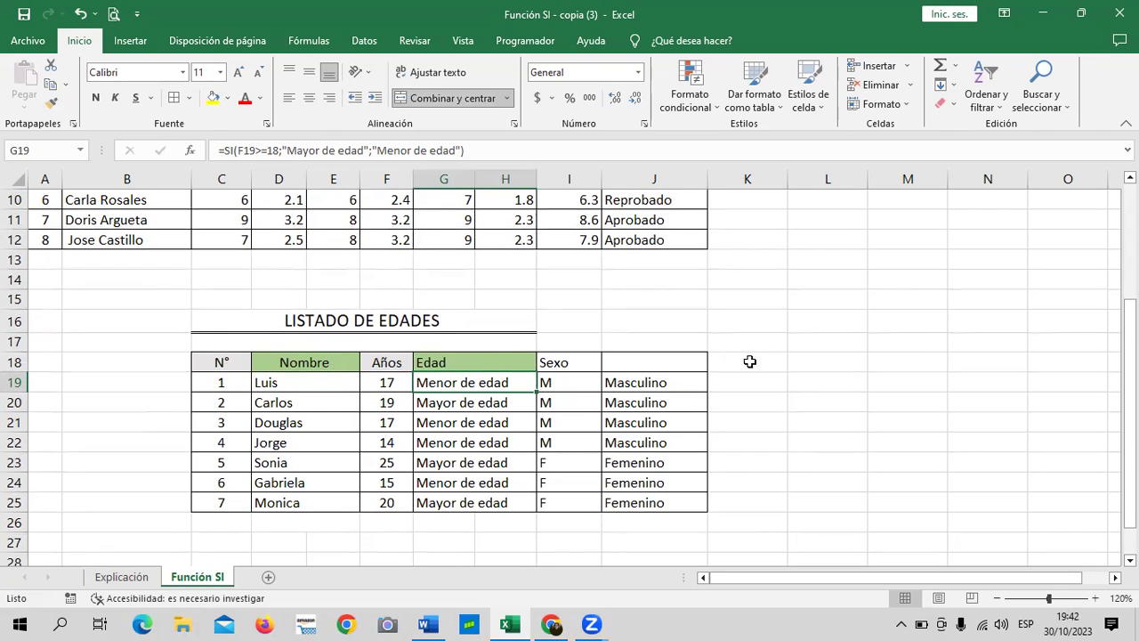
{"action": "left_click", "coordinate": [785, 368]}
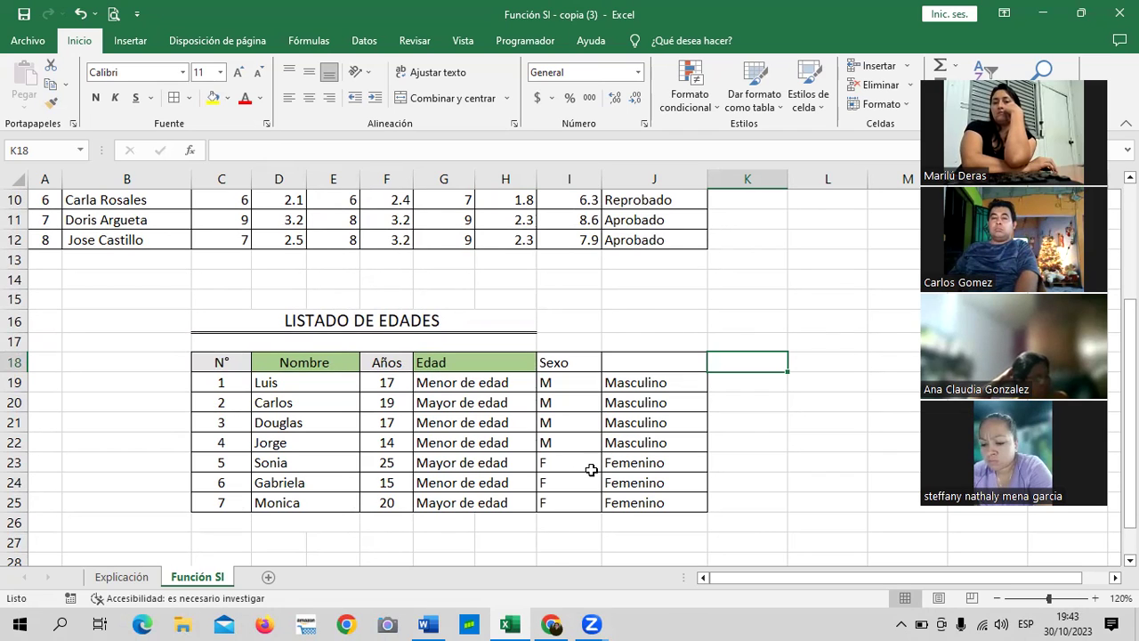
Show the Explicación sheet from the top and select its SI function note in I1
{"action": "left_click", "coordinate": [122, 576]}
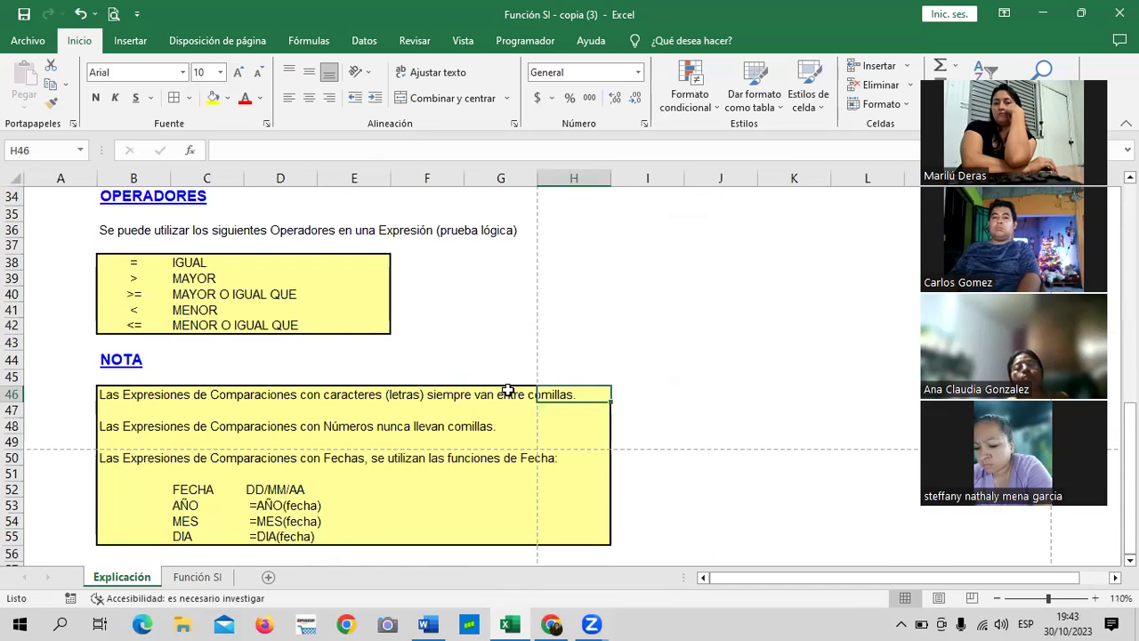
{"action": "scroll", "coordinate": [709, 336], "scroll_direction": "up", "scroll_amount": 6}
{"action": "scroll", "coordinate": [709, 336], "scroll_direction": "up", "scroll_amount": 6}
{"action": "left_click", "coordinate": [716, 230]}
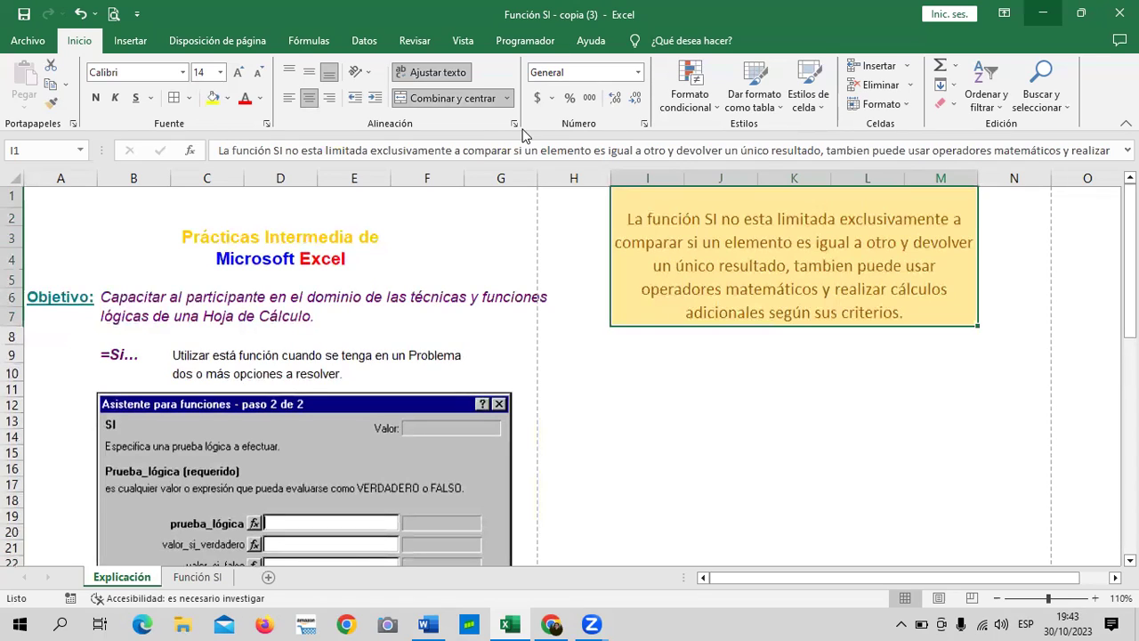
Minimize Excel and browse the course's 1.0 Objetivo de la lección unit
{"action": "left_click", "coordinate": [1043, 13]}
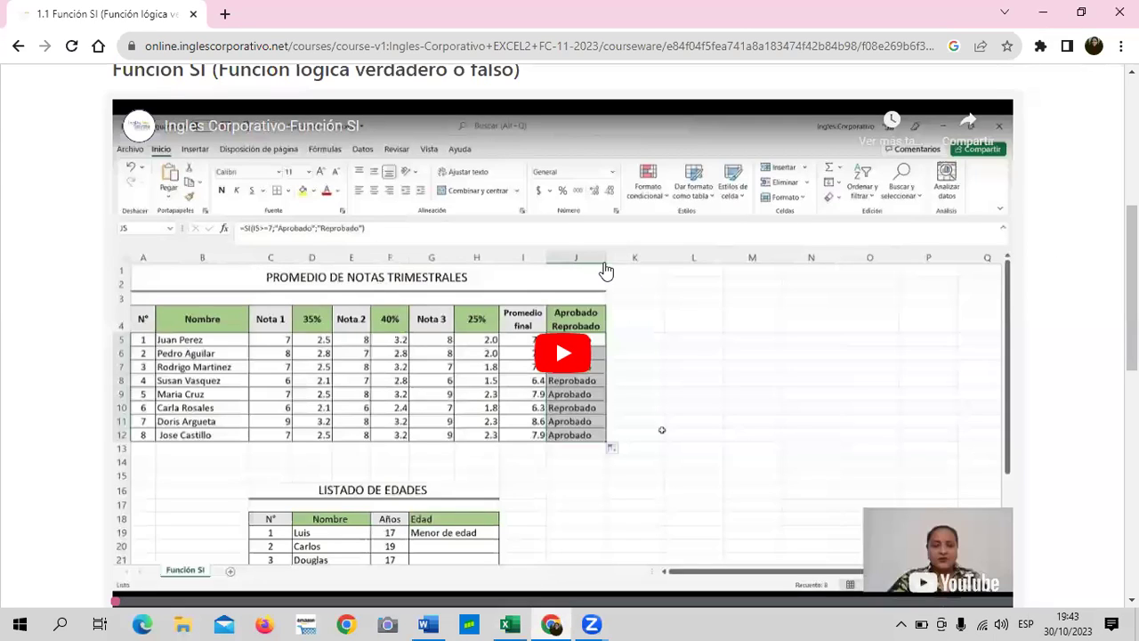
{"action": "scroll", "coordinate": [608, 373], "scroll_direction": "up", "scroll_amount": 4}
{"action": "scroll", "coordinate": [609, 373], "scroll_direction": "up", "scroll_amount": 2}
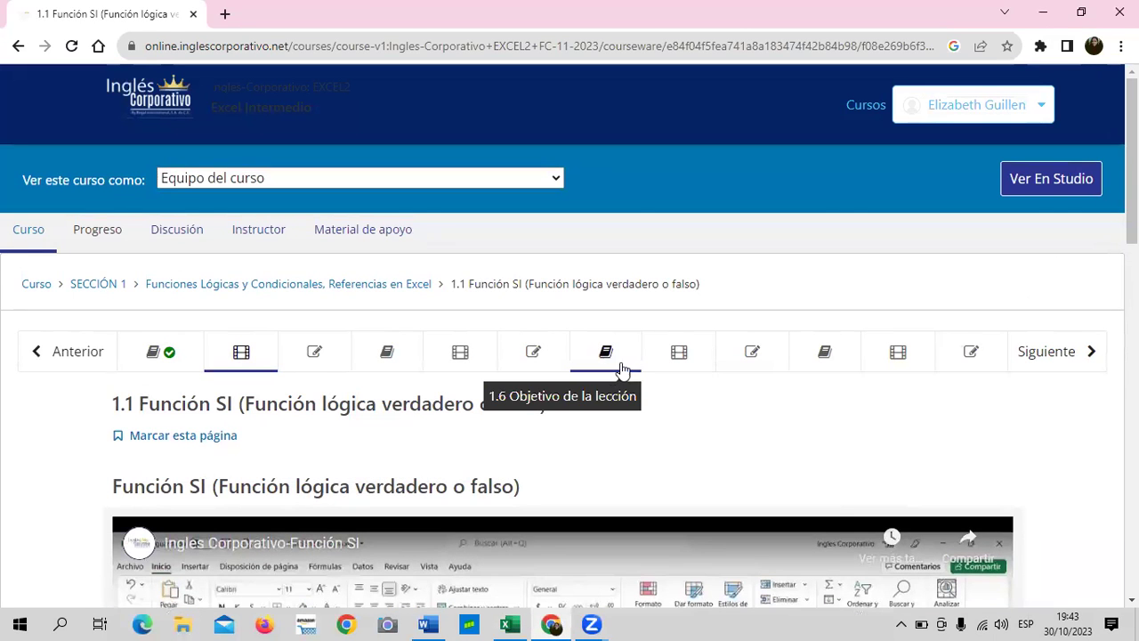
{"action": "left_click", "coordinate": [183, 351]}
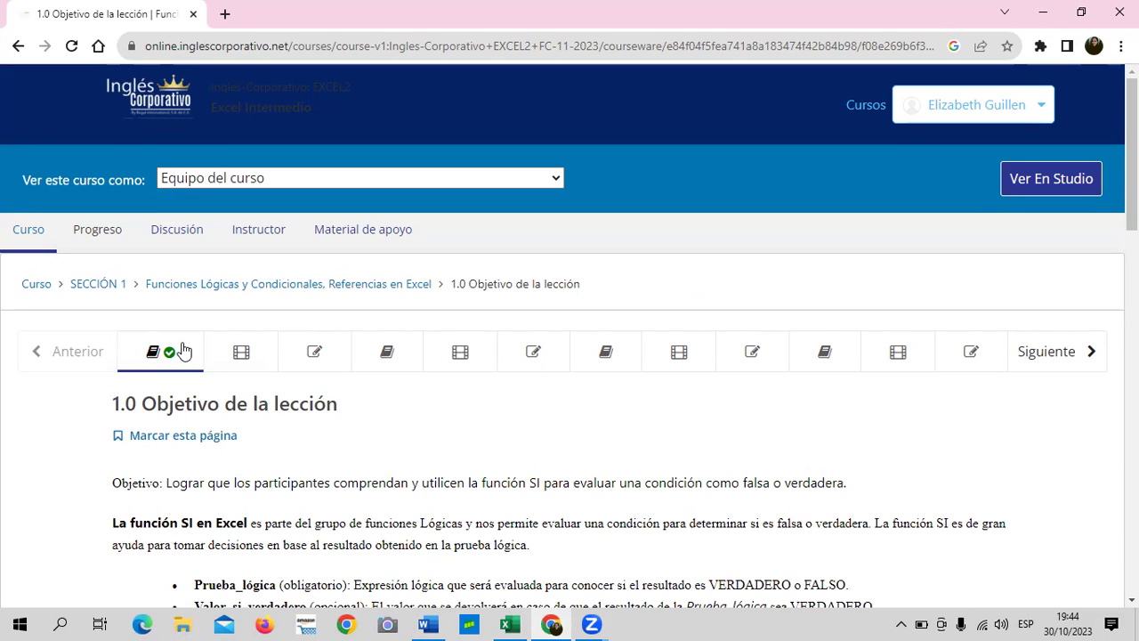
{"action": "scroll", "coordinate": [429, 391], "scroll_direction": "down", "scroll_amount": 4}
{"action": "scroll", "coordinate": [430, 383], "scroll_direction": "down", "scroll_amount": 1}
{"action": "scroll", "coordinate": [430, 378], "scroll_direction": "down", "scroll_amount": 4}
{"action": "scroll", "coordinate": [431, 392], "scroll_direction": "down", "scroll_amount": 1}
{"action": "scroll", "coordinate": [432, 400], "scroll_direction": "down", "scroll_amount": 3}
{"action": "scroll", "coordinate": [432, 400], "scroll_direction": "up", "scroll_amount": 2}
{"action": "scroll", "coordinate": [431, 397], "scroll_direction": "up", "scroll_amount": 8}
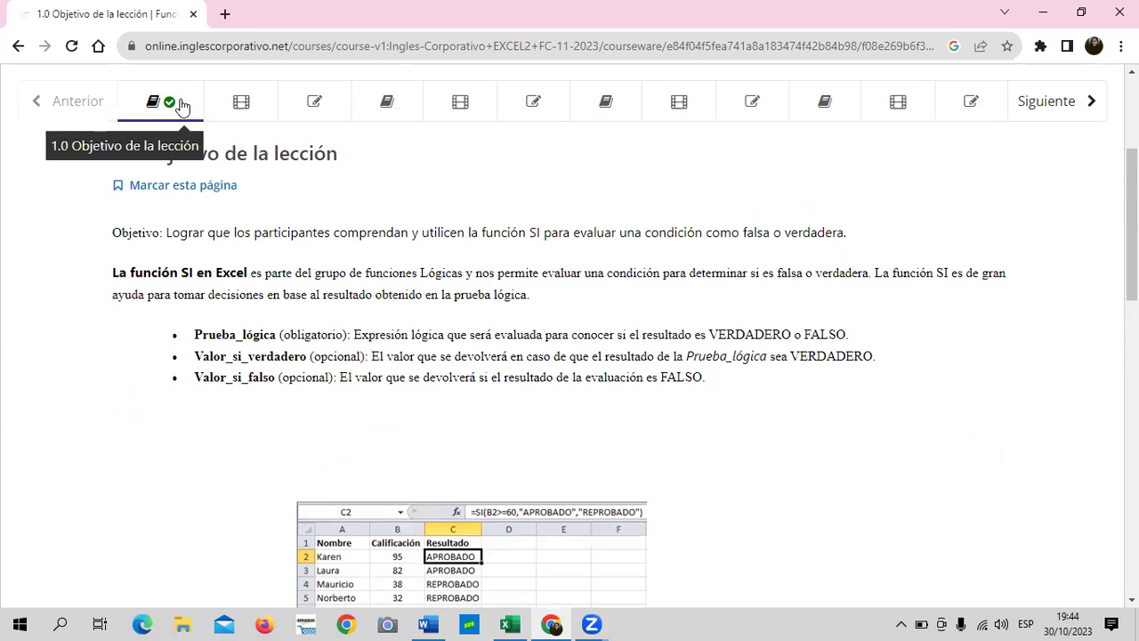
Return to the 1.1 Función SI unit's download link, then bring the Función SI - copia (3) workbook forward
{"action": "left_click", "coordinate": [267, 105]}
{"action": "scroll", "coordinate": [552, 338], "scroll_direction": "down", "scroll_amount": 5}
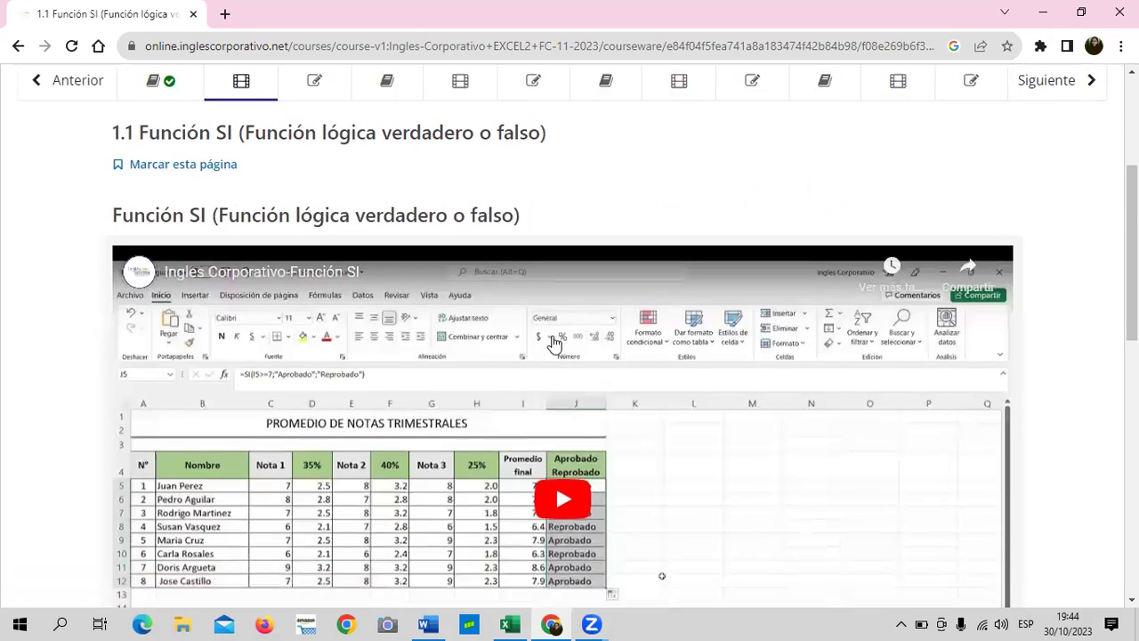
{"action": "scroll", "coordinate": [551, 342], "scroll_direction": "down", "scroll_amount": 3}
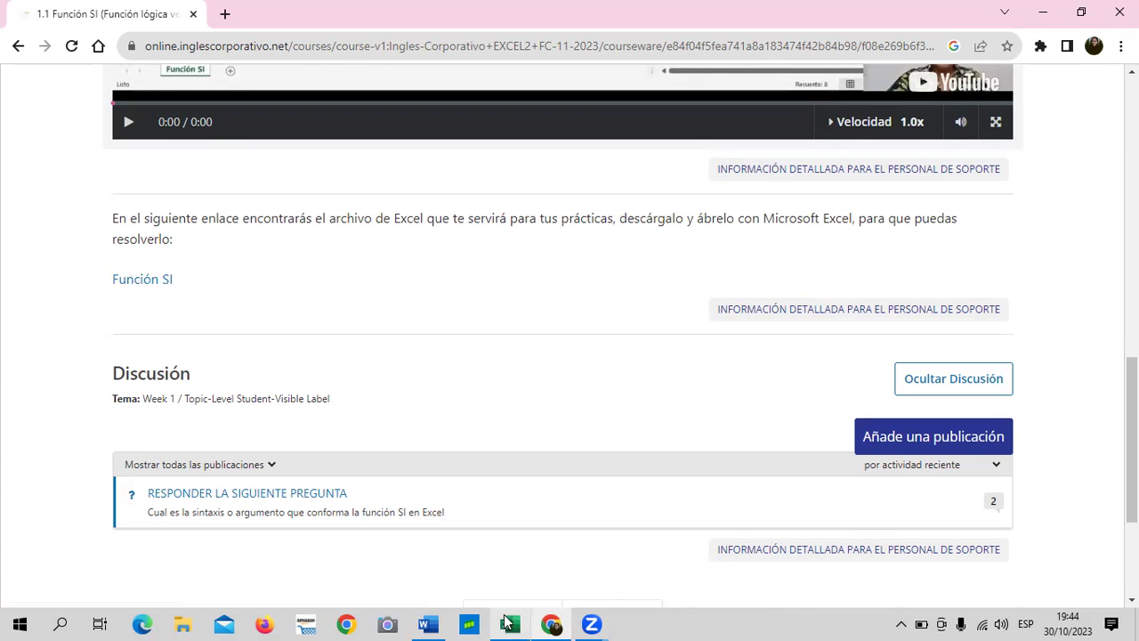
{"action": "mouse_move", "coordinate": [507, 621]}
{"action": "left_click", "coordinate": [524, 583]}
Look over the Función SI and Explicación sheets, ending on the Función SI grade table
{"action": "left_click", "coordinate": [218, 586]}
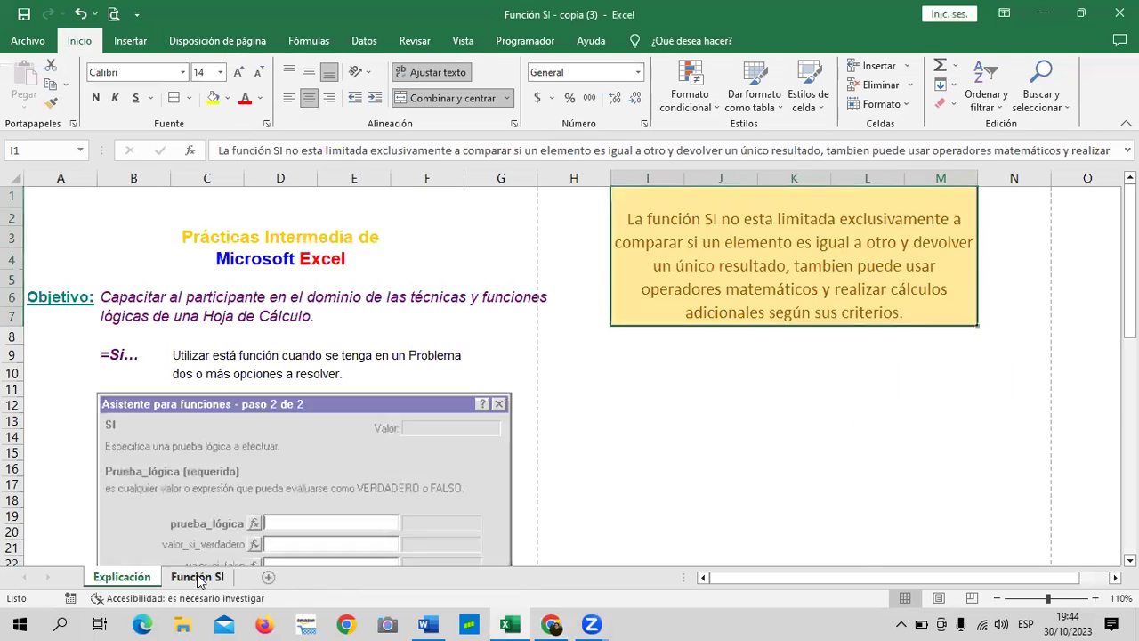
{"action": "scroll", "coordinate": [705, 345], "scroll_direction": "up", "scroll_amount": 3}
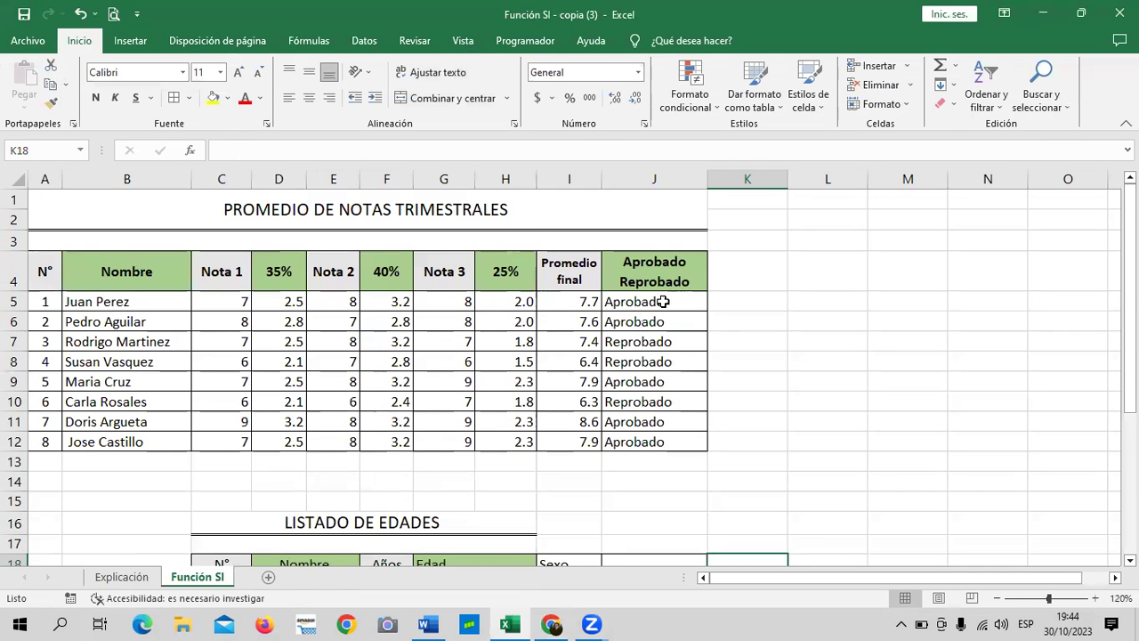
{"action": "scroll", "coordinate": [654, 300], "scroll_direction": "down", "scroll_amount": 3}
{"action": "left_click", "coordinate": [105, 580]}
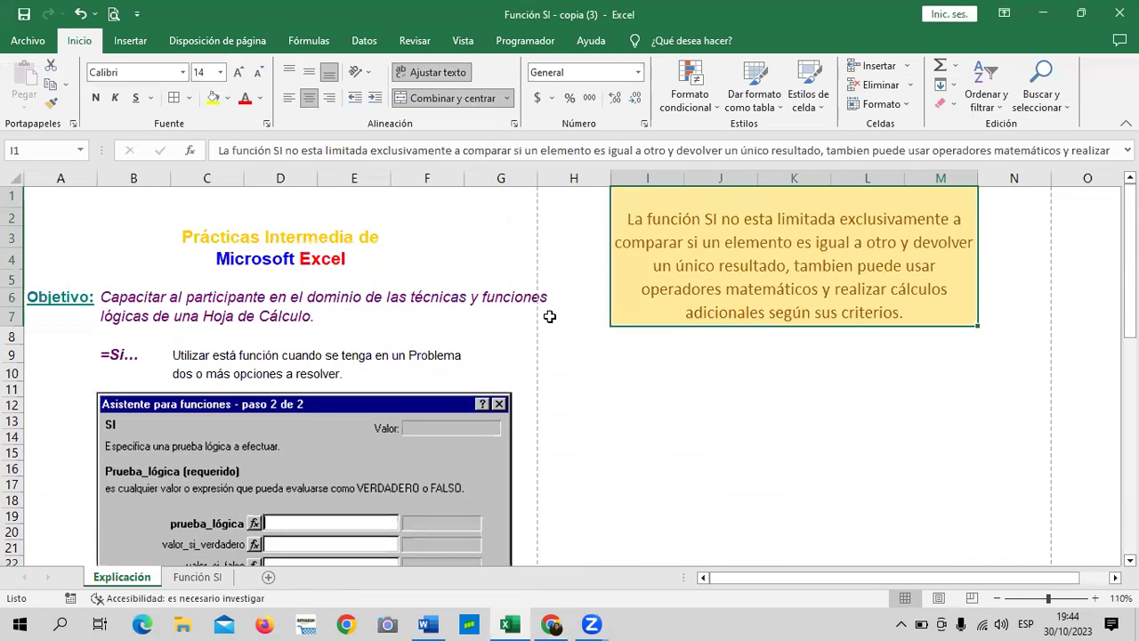
{"action": "scroll", "coordinate": [543, 310], "scroll_direction": "down", "scroll_amount": 7}
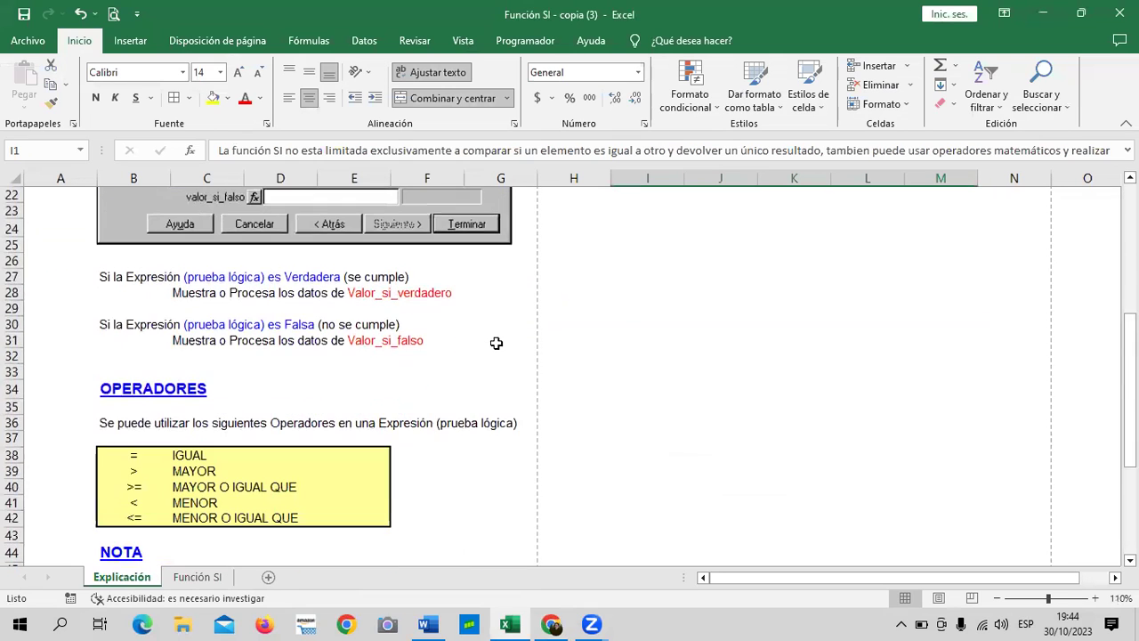
{"action": "scroll", "coordinate": [498, 347], "scroll_direction": "up", "scroll_amount": 2}
{"action": "scroll", "coordinate": [502, 360], "scroll_direction": "up", "scroll_amount": 1}
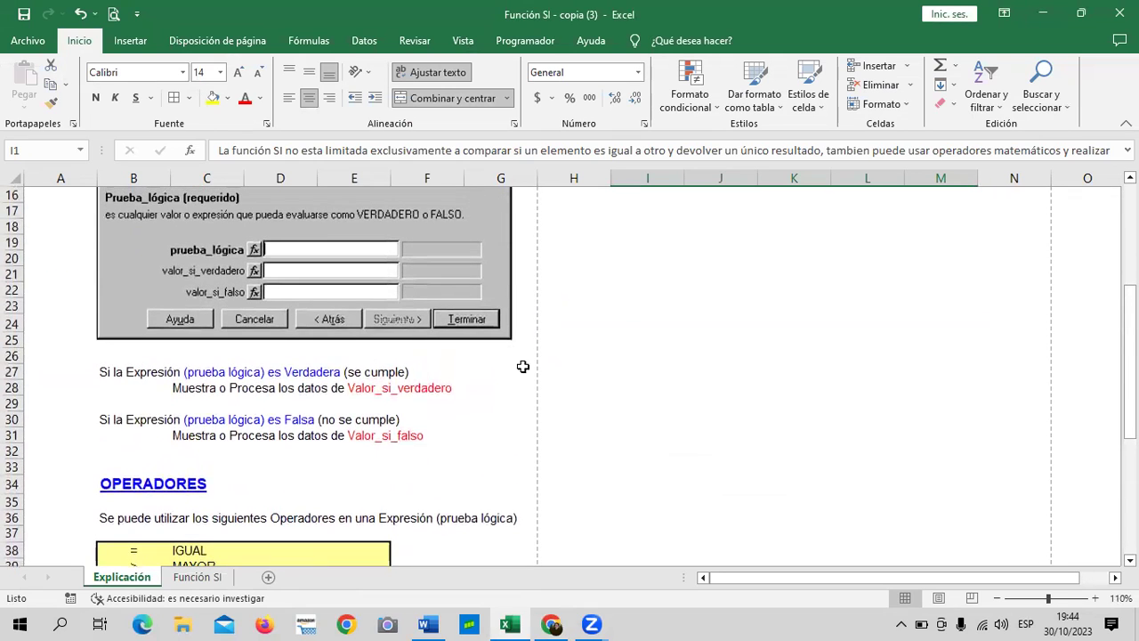
{"action": "scroll", "coordinate": [618, 491], "scroll_direction": "up", "scroll_amount": 5}
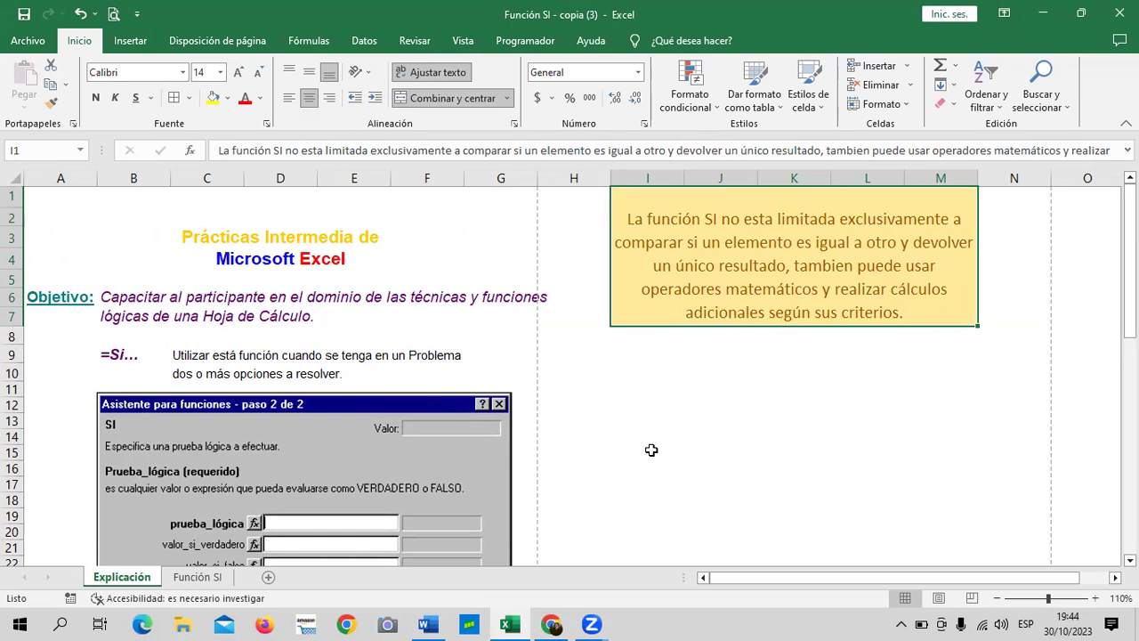
{"action": "key", "text": "XF86AudioRaiseVolume"}
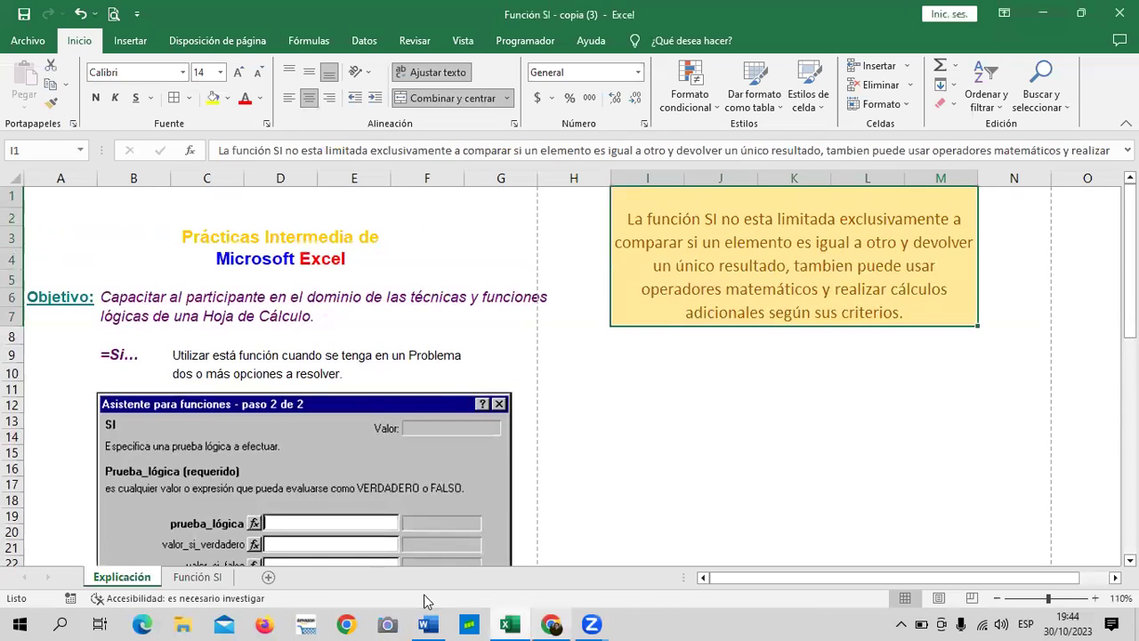
{"action": "left_click", "coordinate": [229, 580]}
Add a new blank sheet Hoja2 and widen its column C to 20.71
{"action": "left_click", "coordinate": [269, 578]}
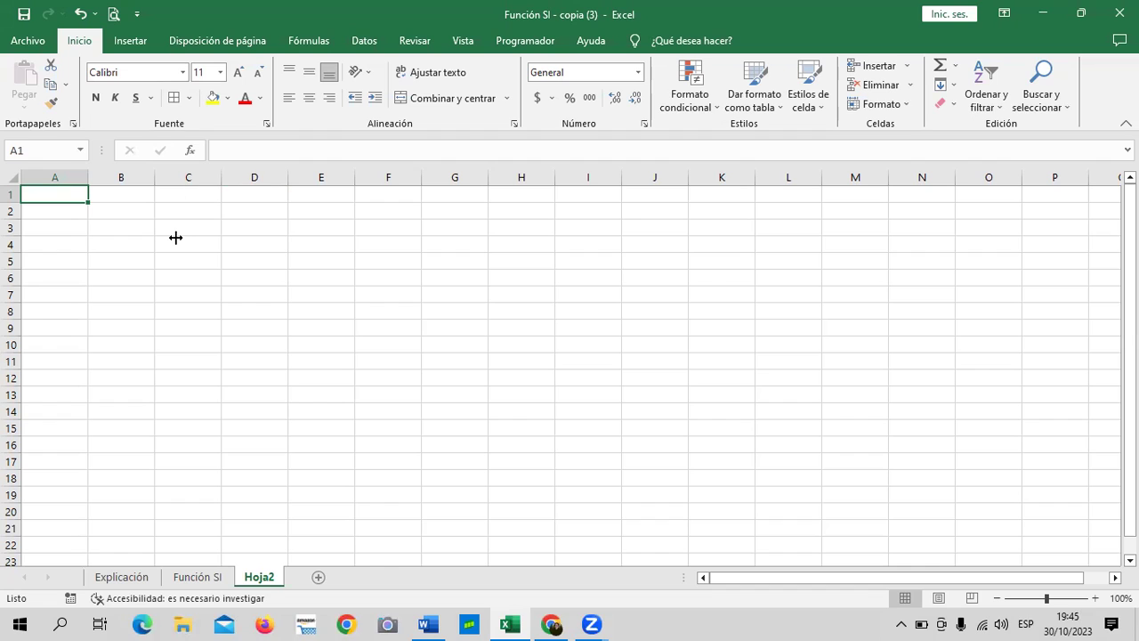
{"action": "left_click_drag", "start_coordinate": [222, 177], "coordinate": [280, 177]}
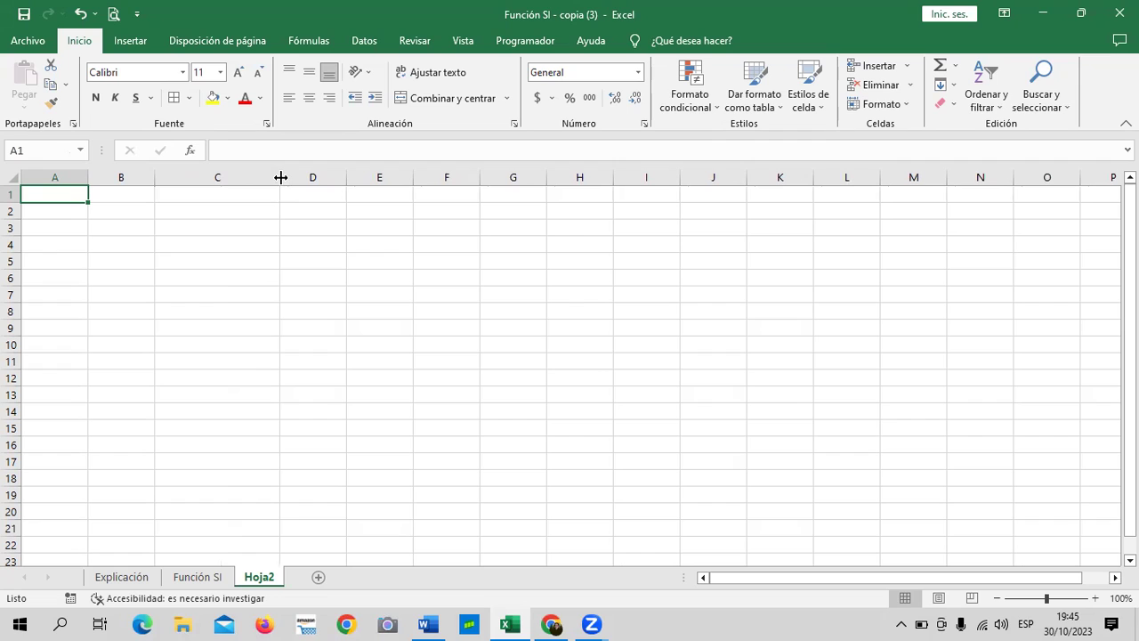
Enter headers PRESUPUESTO, GASTADO, ESTADO and CANTIDAD ADICIONAL in C2:F2
{"action": "left_click", "coordinate": [208, 212]}
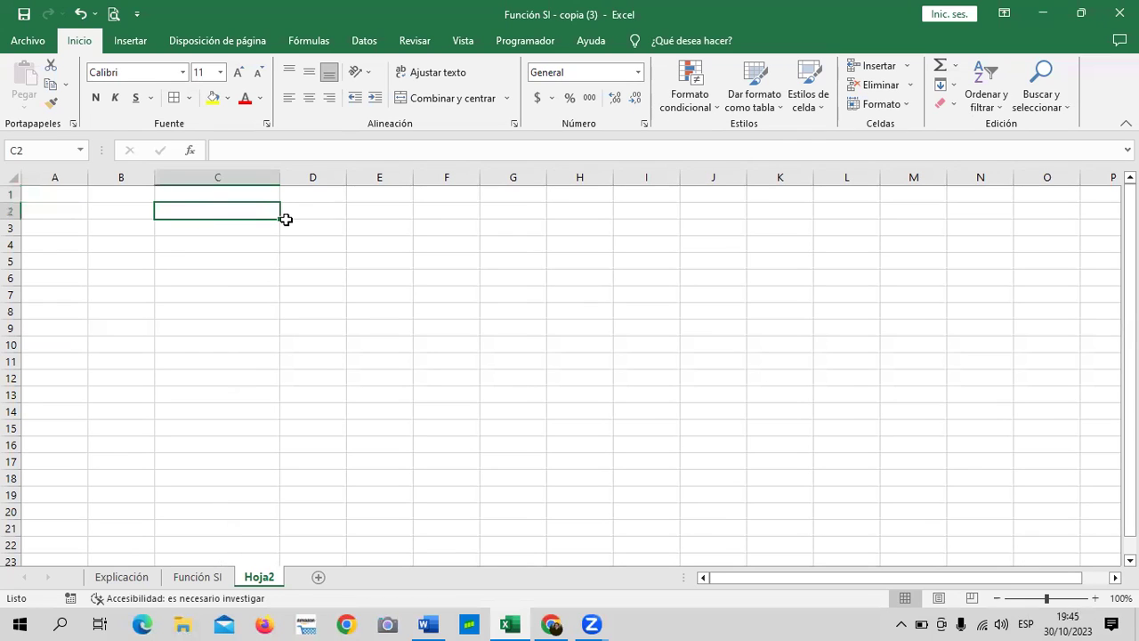
{"action": "key", "text": "Caps_Lock"}
{"action": "type", "text": "PRESUPUESTO"}
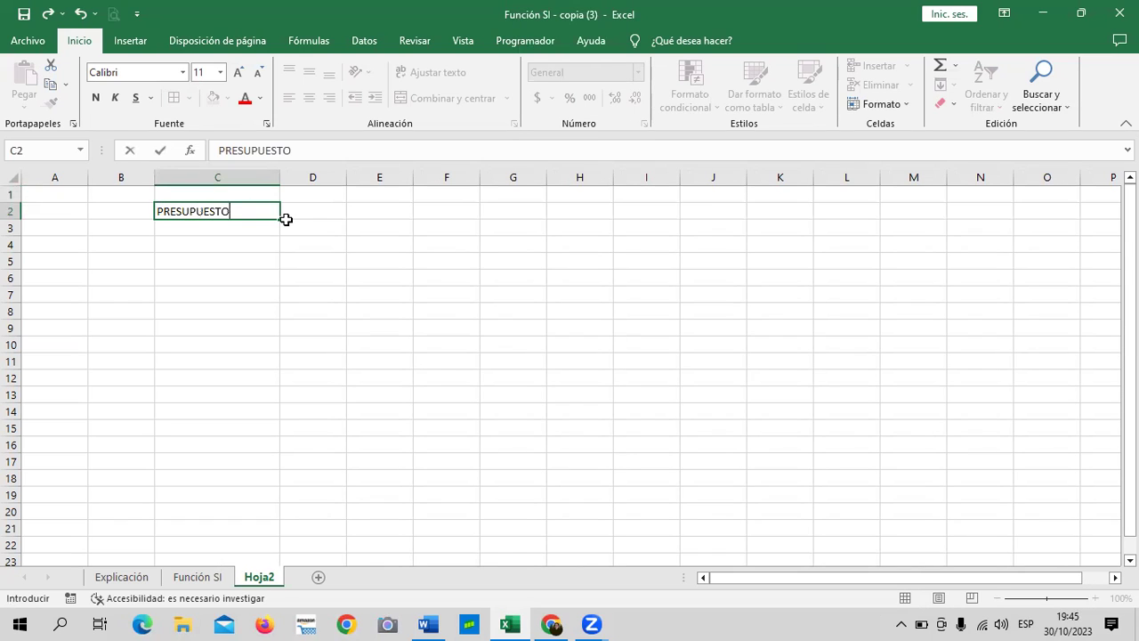
{"action": "left_click", "coordinate": [286, 217]}
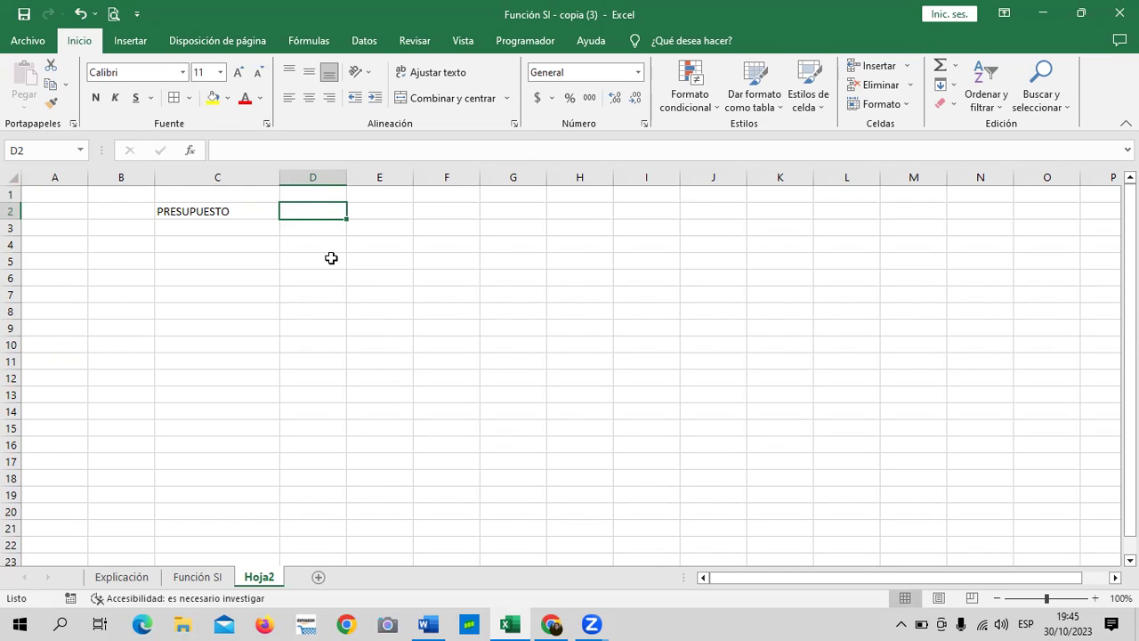
{"action": "type", "text": "GASTADO"}
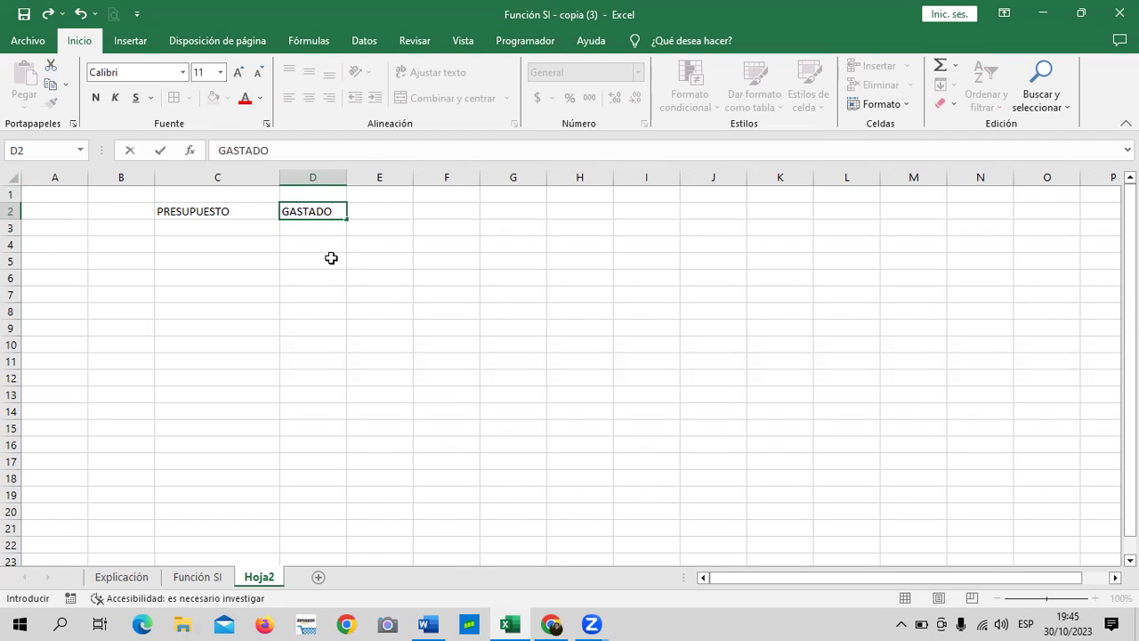
{"action": "key", "text": "Tab"}
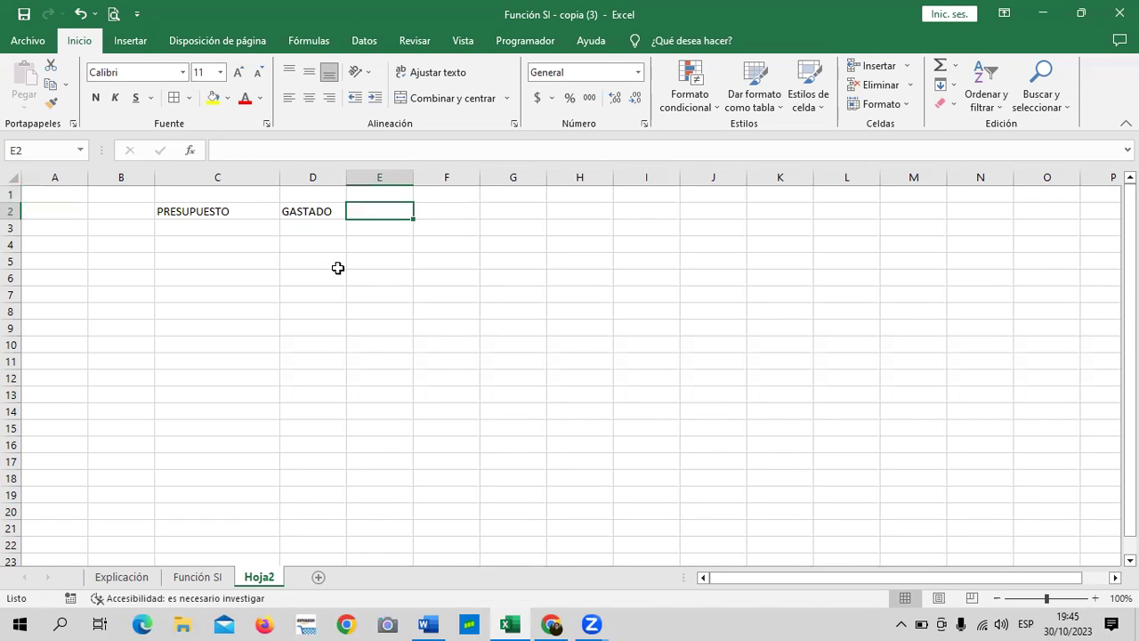
{"action": "type", "text": "ESTADO"}
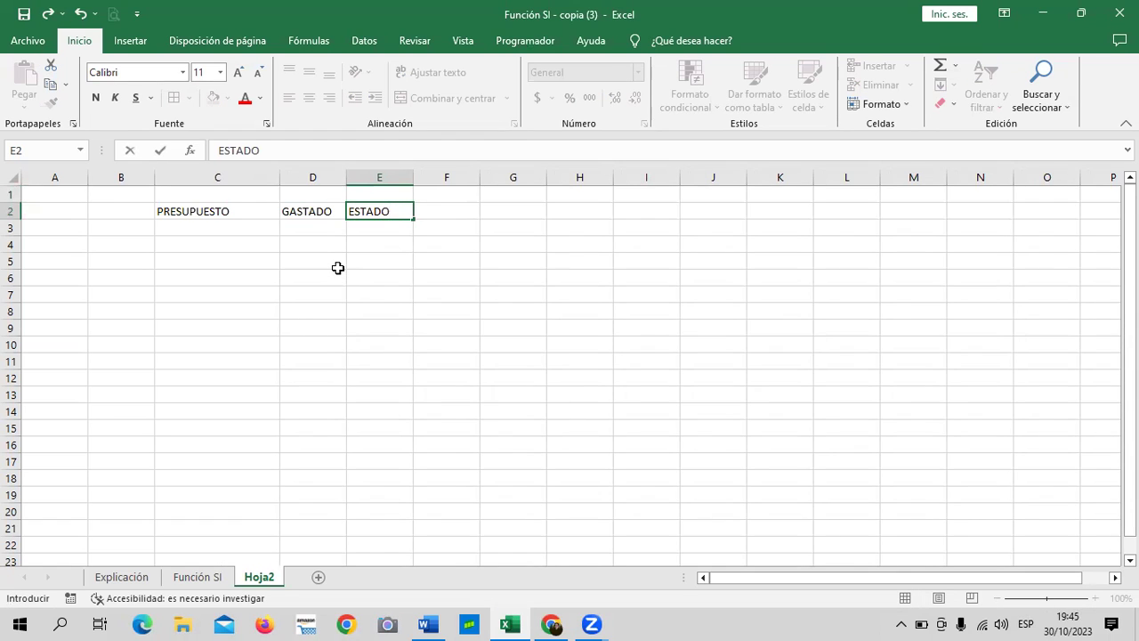
{"action": "key", "text": "Tab"}
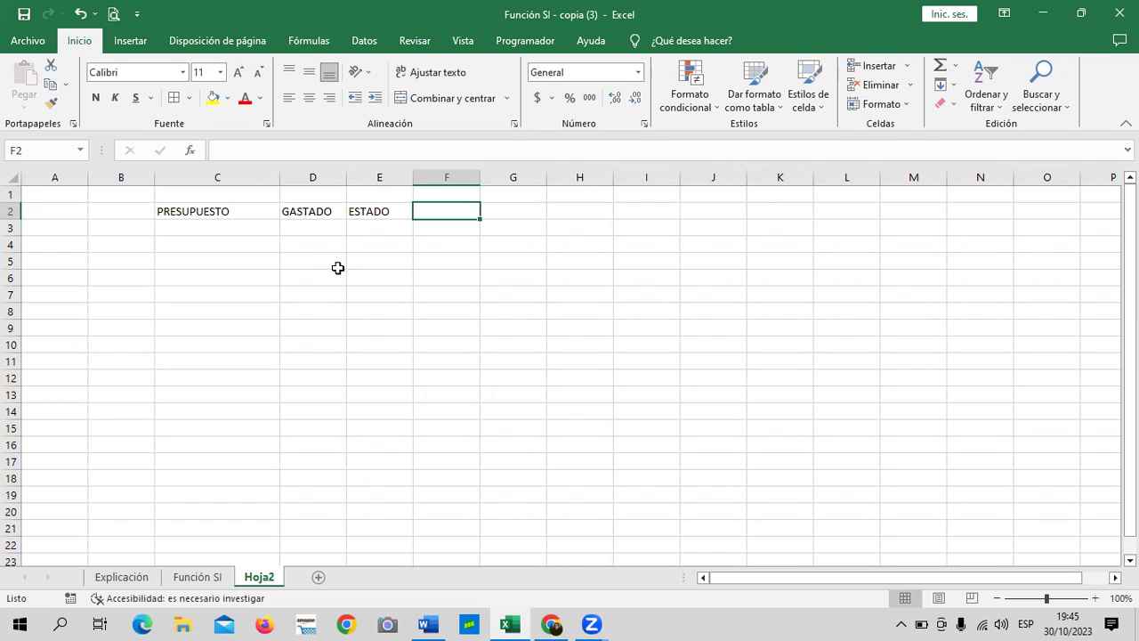
{"action": "type", "text": "CANTIDAD ADICIOAN"}
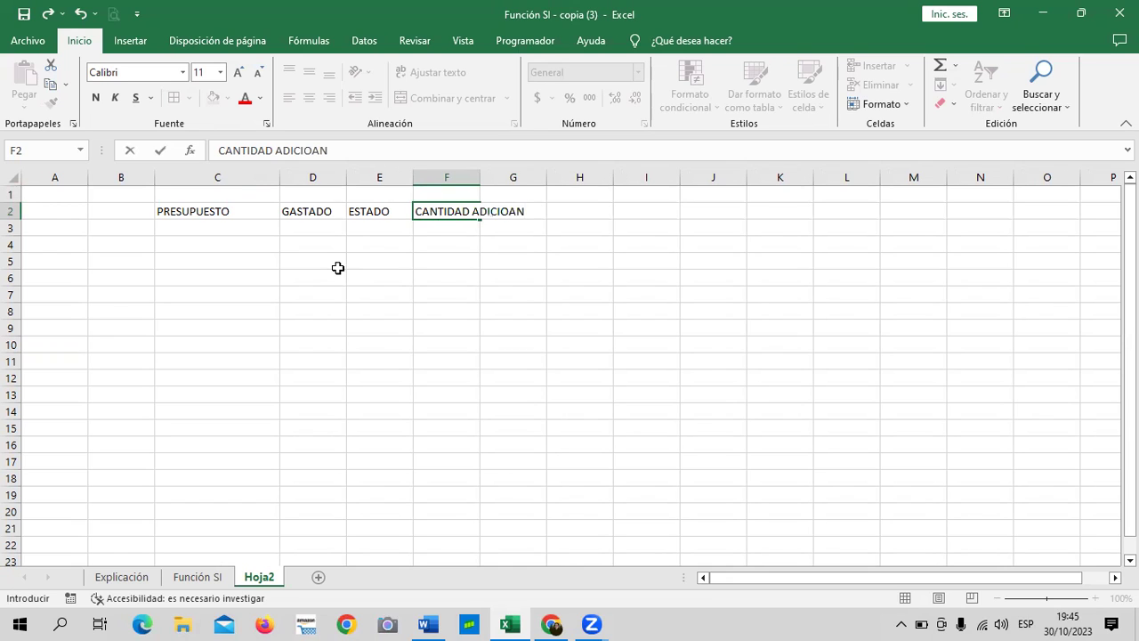
{"action": "key", "text": "BackSpace"}
{"action": "key", "text": "BackSpace"}
{"action": "key", "text": "BackSpace"}
{"action": "type", "text": "ONAL"}
{"action": "key", "text": "Return"}
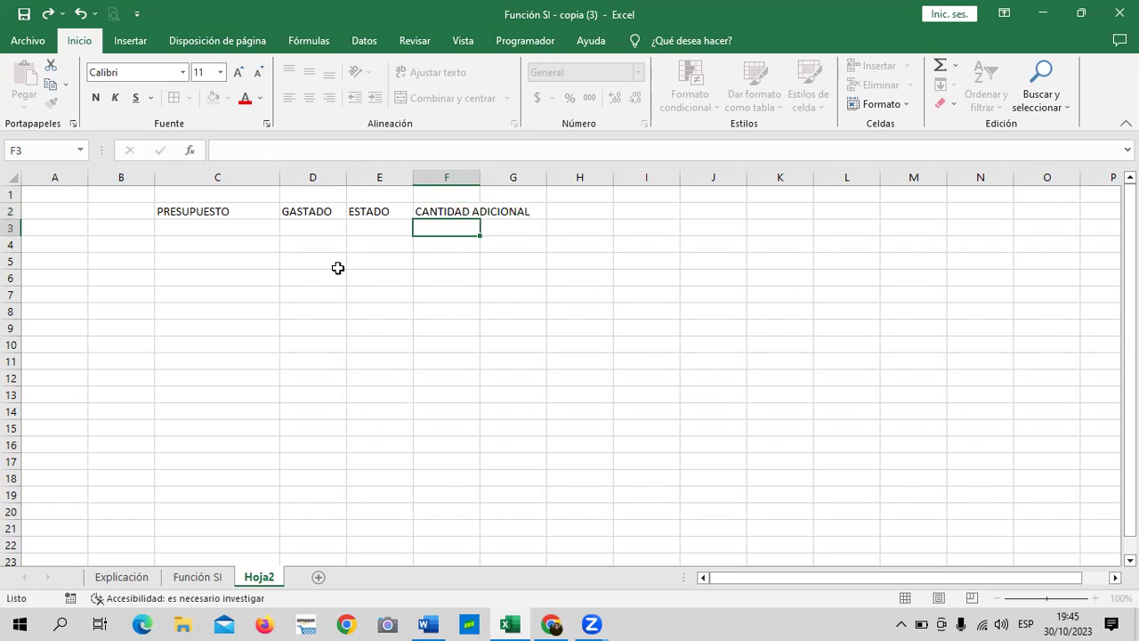
Wrap the CANTIDAD ADICIONAL header, give C2:F8 all borders and centre the headers
{"action": "left_click", "coordinate": [460, 208]}
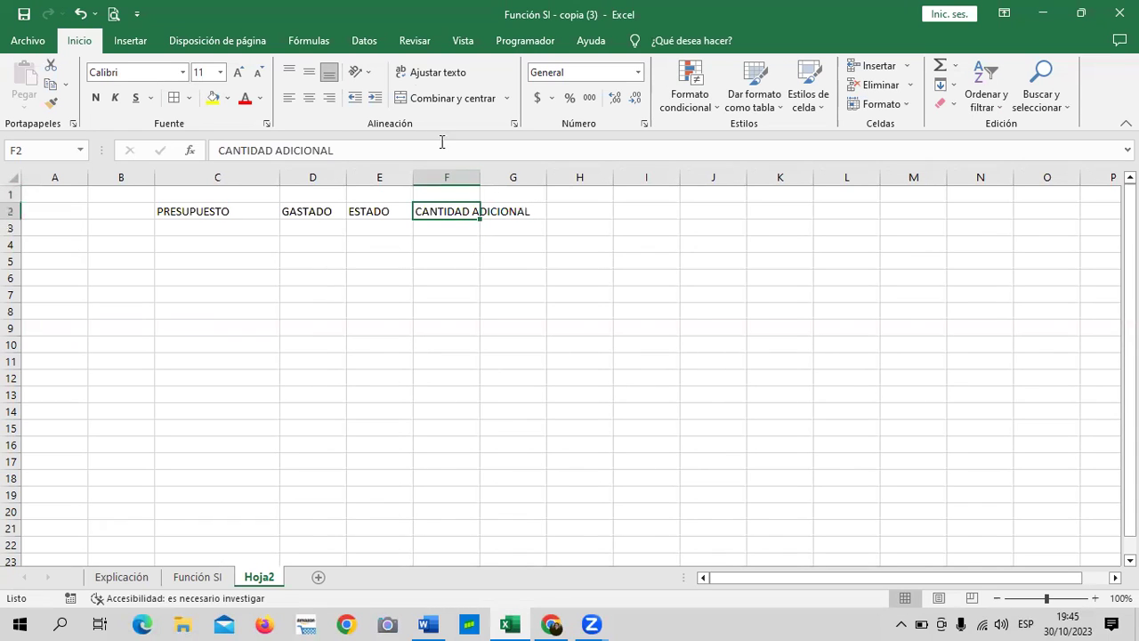
{"action": "left_click", "coordinate": [416, 78]}
{"action": "mouse_move", "coordinate": [223, 221]}
{"action": "left_mouse_down"}
{"action": "mouse_move", "coordinate": [455, 303]}
{"action": "mouse_move", "coordinate": [458, 324]}
{"action": "left_mouse_up"}
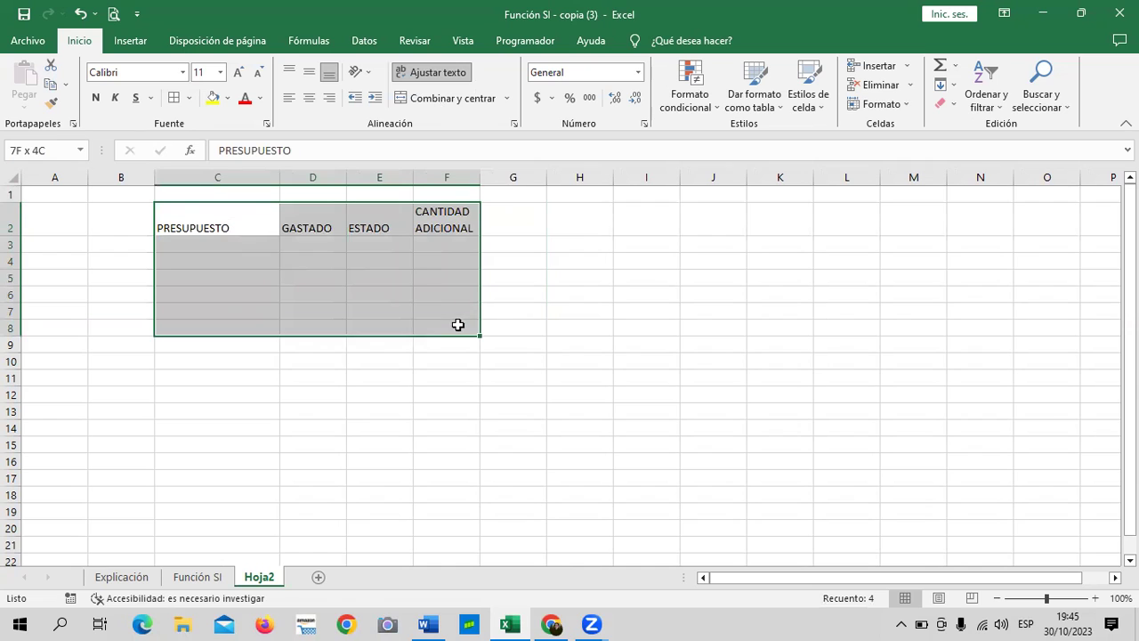
{"action": "left_click", "coordinate": [173, 98]}
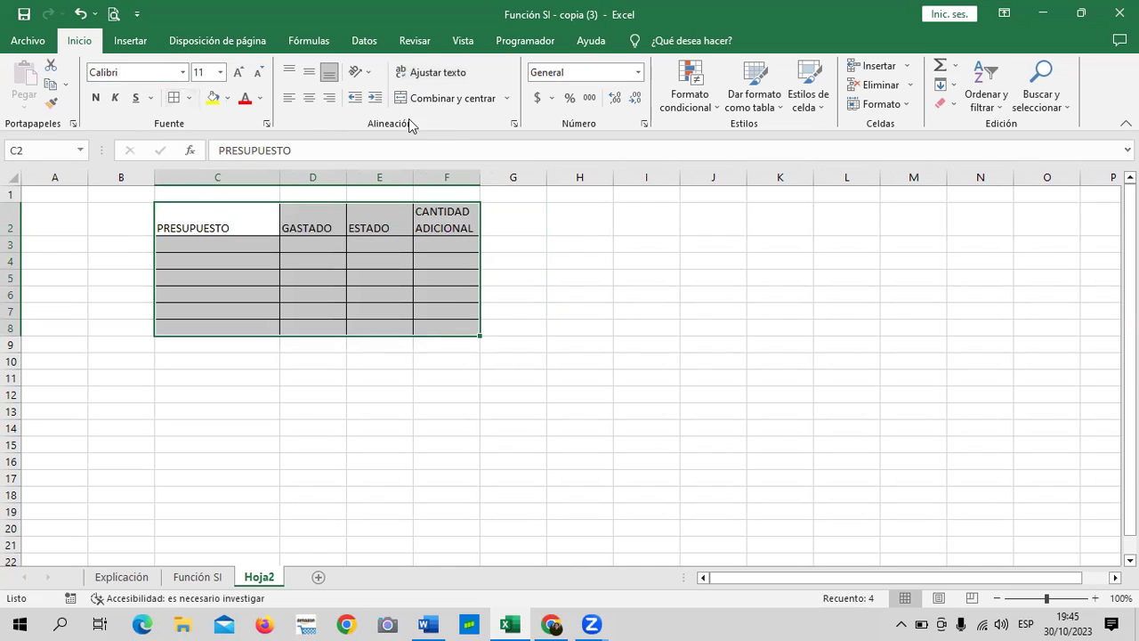
{"action": "left_click", "coordinate": [308, 98]}
{"action": "left_click", "coordinate": [589, 274]}
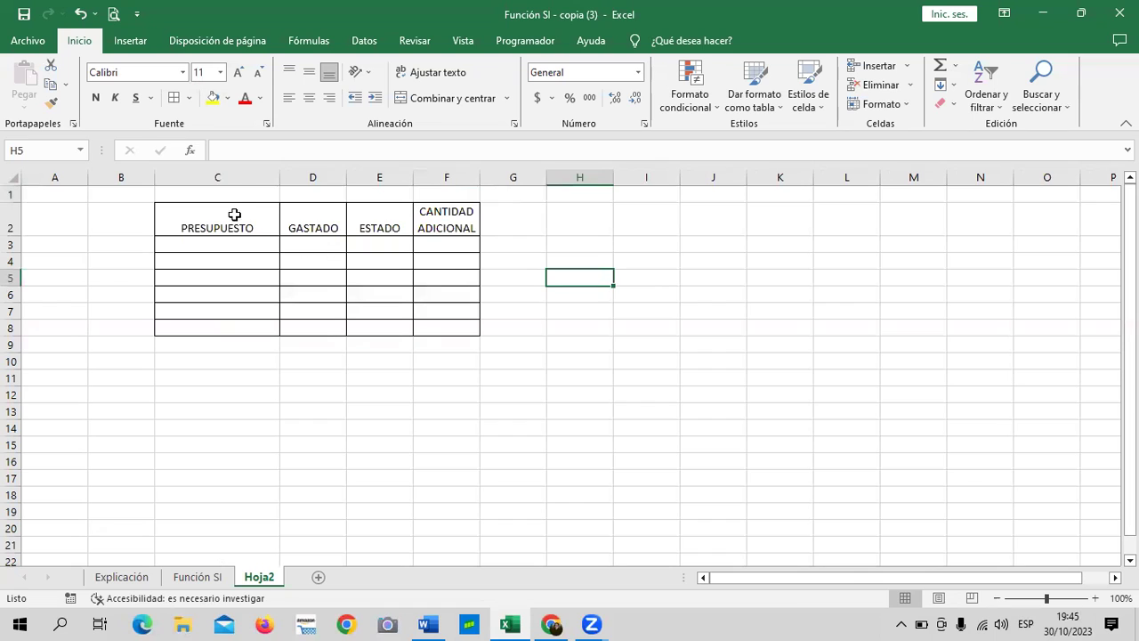
{"action": "left_click_drag", "start_coordinate": [234, 215], "coordinate": [432, 219]}
Apply the green Énfasis6 cell style to header row C2:F2
{"action": "left_click", "coordinate": [822, 102]}
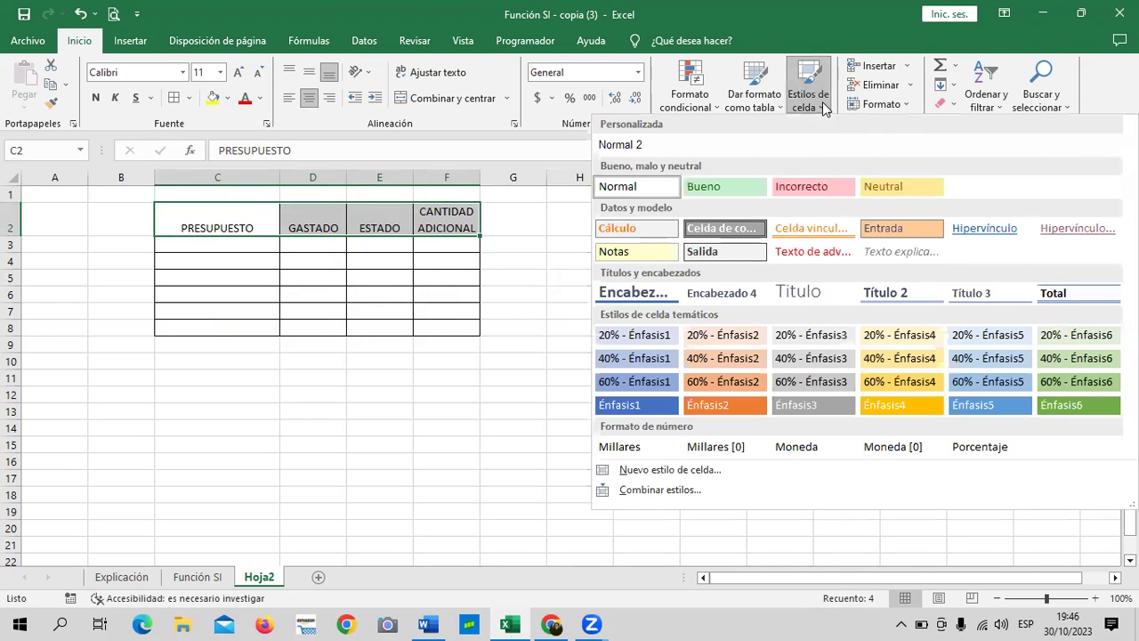
{"action": "left_click", "coordinate": [1058, 399]}
{"action": "left_click", "coordinate": [568, 423]}
Format C3:D8 and F3:F8 as accounting currency and widen column E
{"action": "left_click_drag", "start_coordinate": [210, 247], "coordinate": [302, 322]}
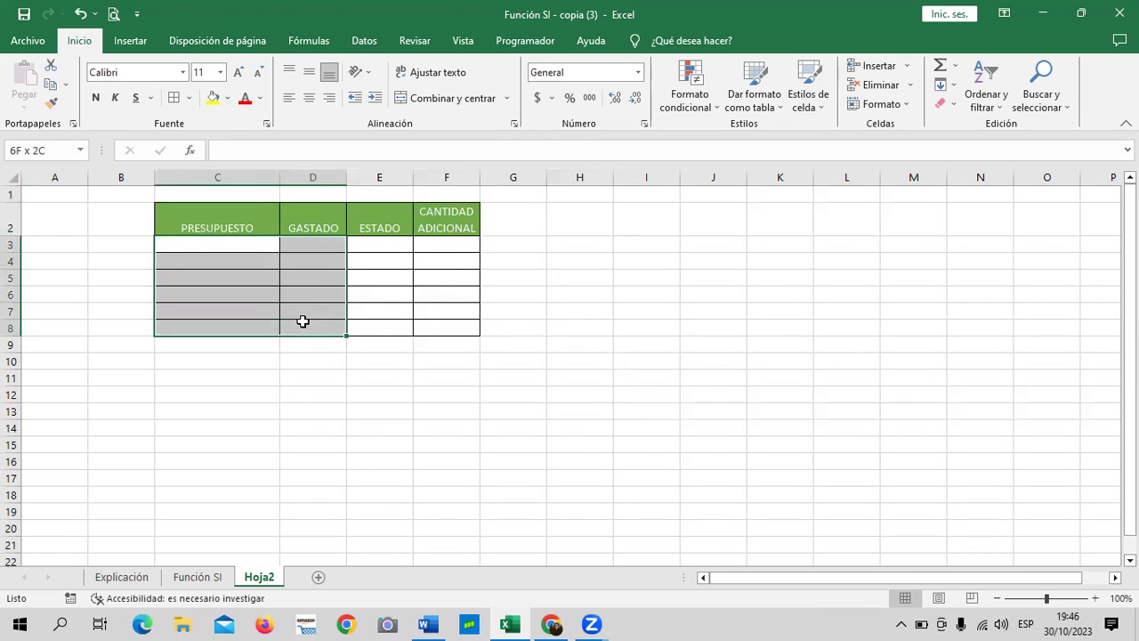
{"action": "left_click", "coordinate": [536, 98]}
{"action": "left_click_drag", "start_coordinate": [454, 246], "coordinate": [445, 329]}
{"action": "left_click", "coordinate": [537, 98]}
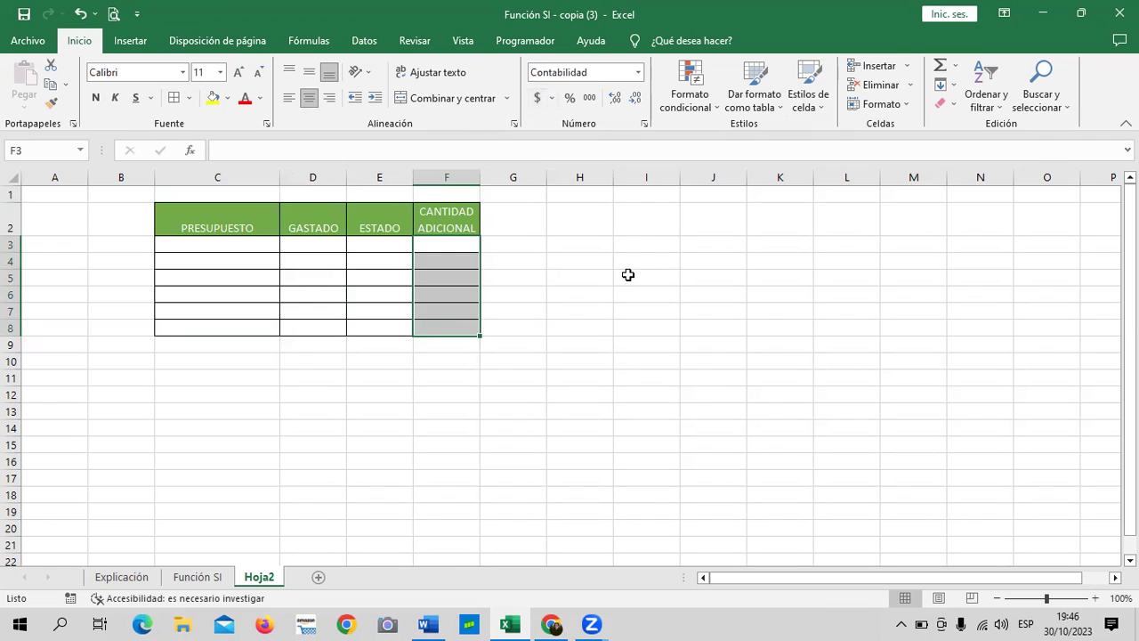
{"action": "left_click", "coordinate": [627, 273]}
{"action": "left_click_drag", "start_coordinate": [411, 178], "coordinate": [454, 178]}
{"action": "left_click", "coordinate": [609, 355]}
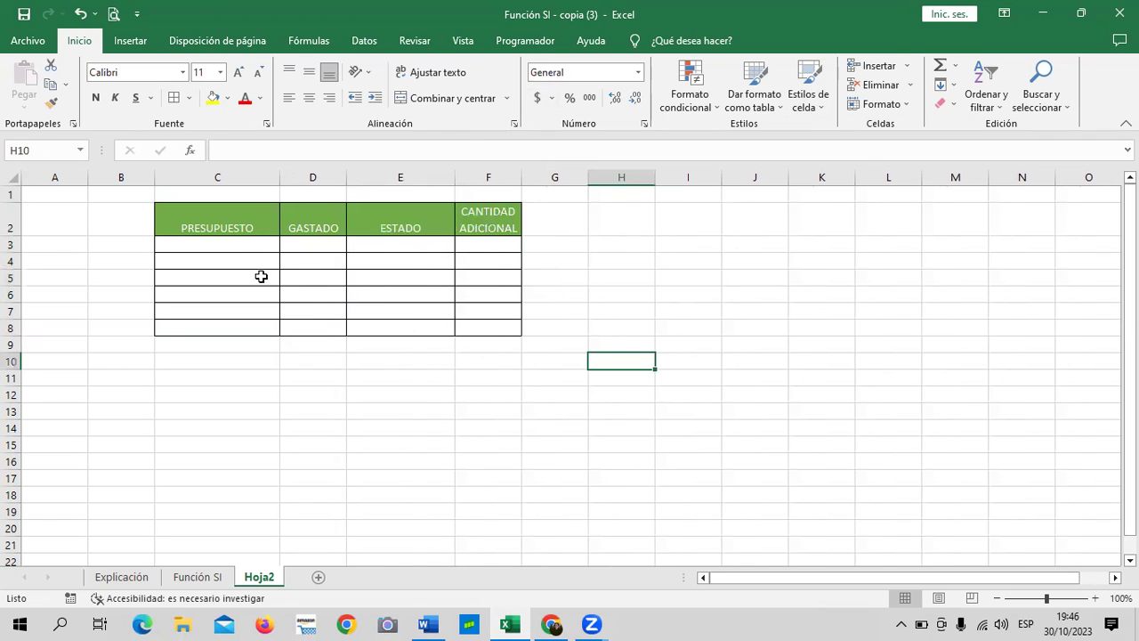
{"action": "left_click", "coordinate": [234, 240]}
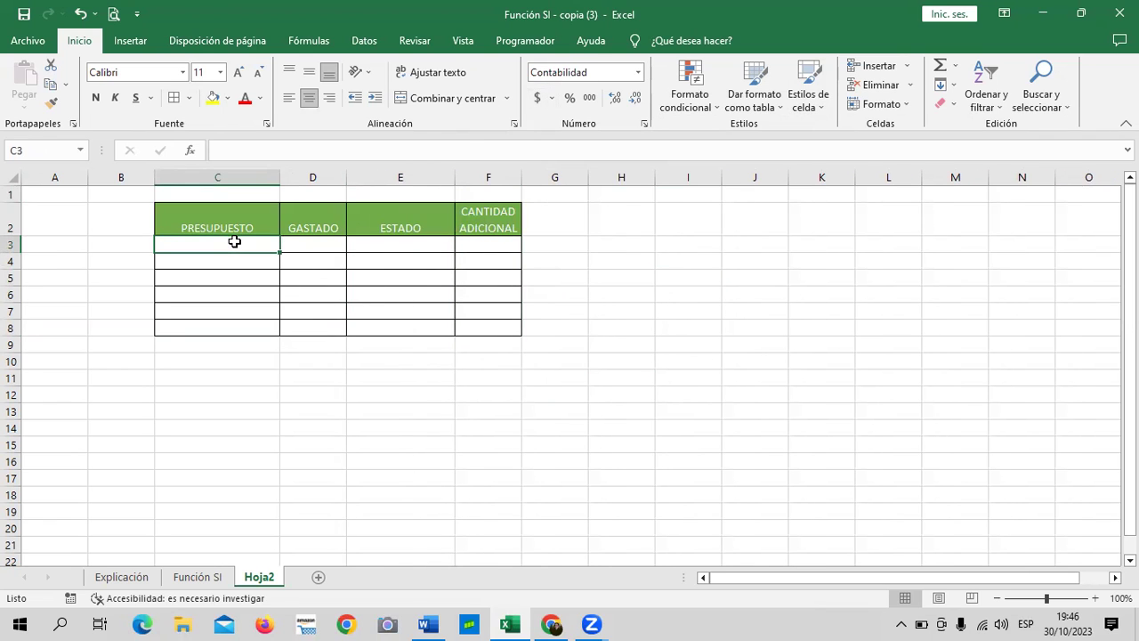
Enter 800 as the first budget in C3 and zoom the sheet to 130%
{"action": "type", "text": "800"}
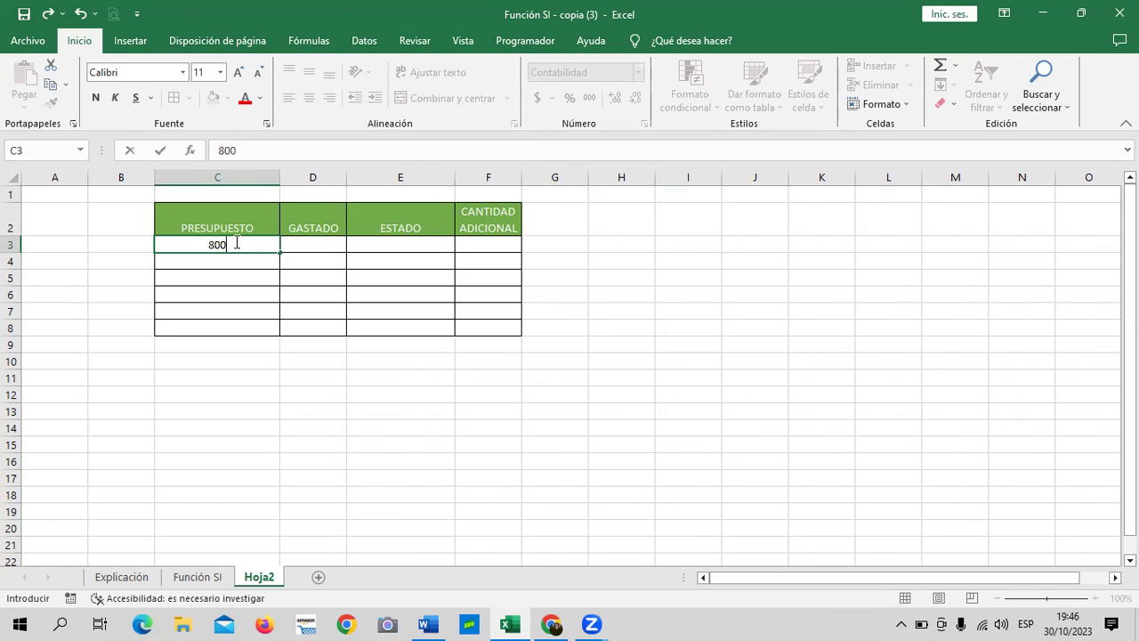
{"action": "key", "text": "Return"}
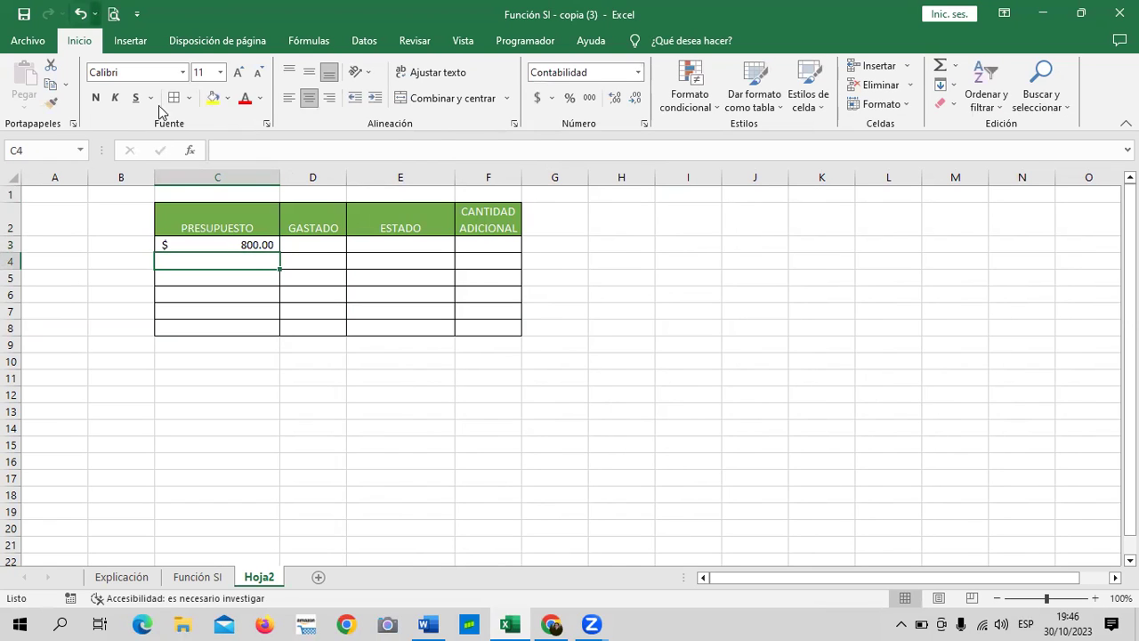
{"action": "left_click", "coordinate": [1094, 597]}
{"action": "left_click", "coordinate": [1095, 598]}
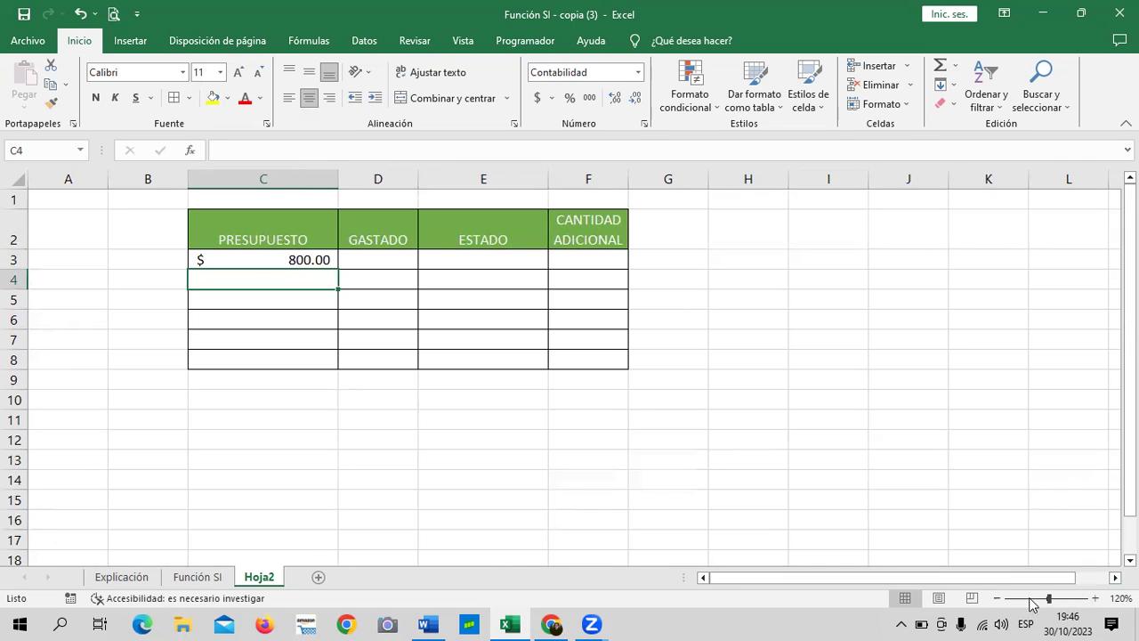
{"action": "left_click", "coordinate": [1094, 598]}
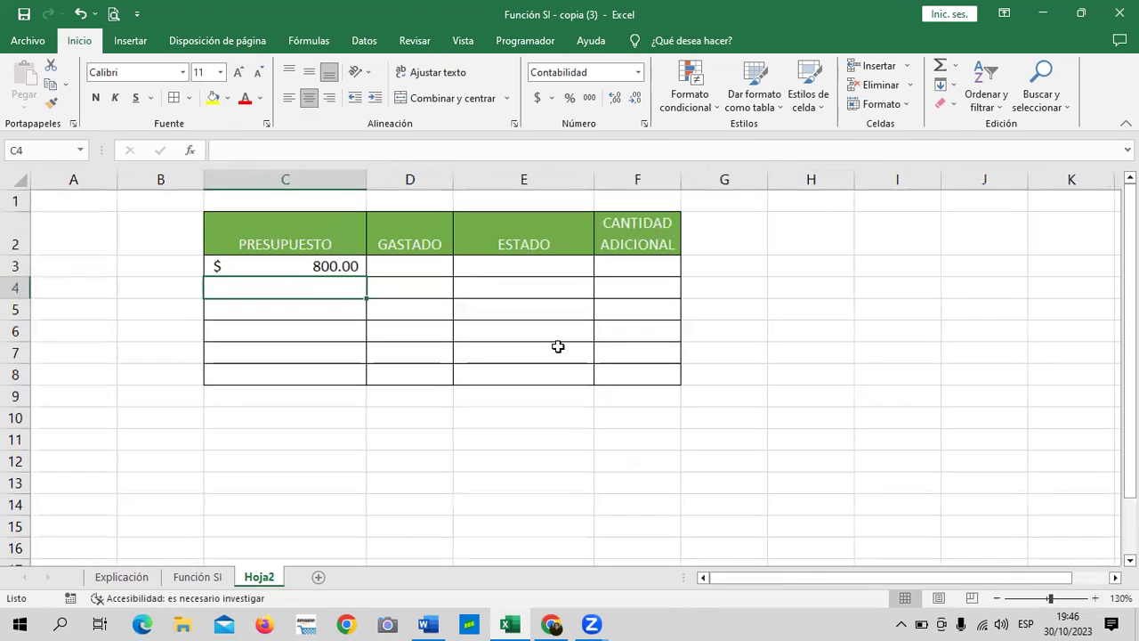
{"action": "left_click_drag", "start_coordinate": [498, 357], "coordinate": [598, 368]}
{"action": "left_click", "coordinate": [333, 292]}
Enter the remaining budget amounts 375, 150 and 200 in C4:C6
{"action": "type", "text": "375"}
{"action": "key", "text": "Return"}
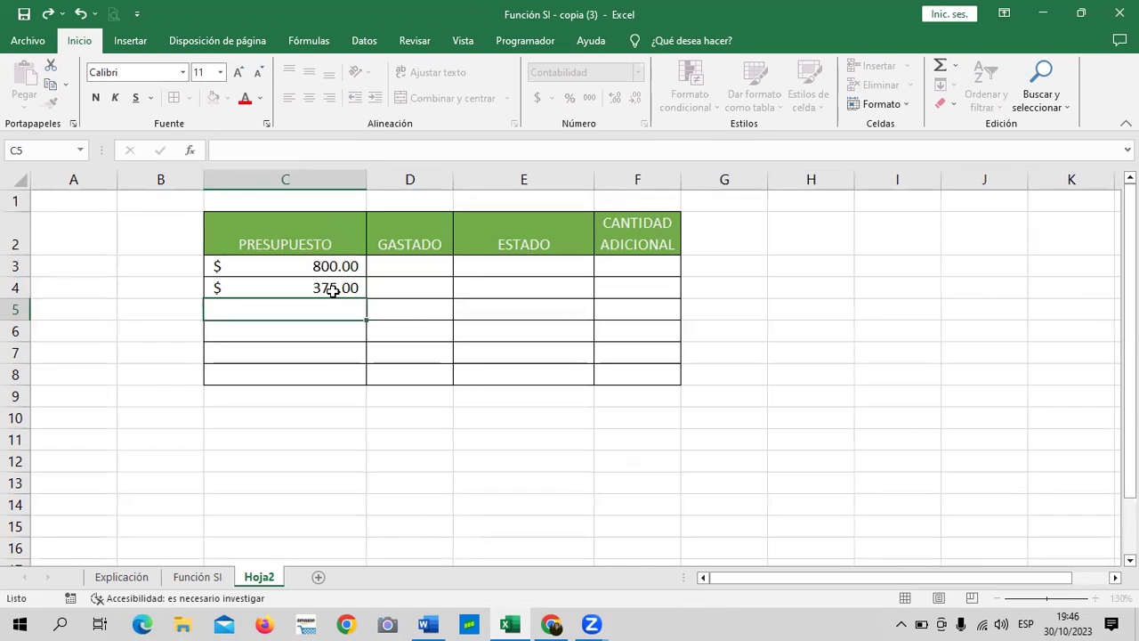
{"action": "mouse_move", "coordinate": [500, 621]}
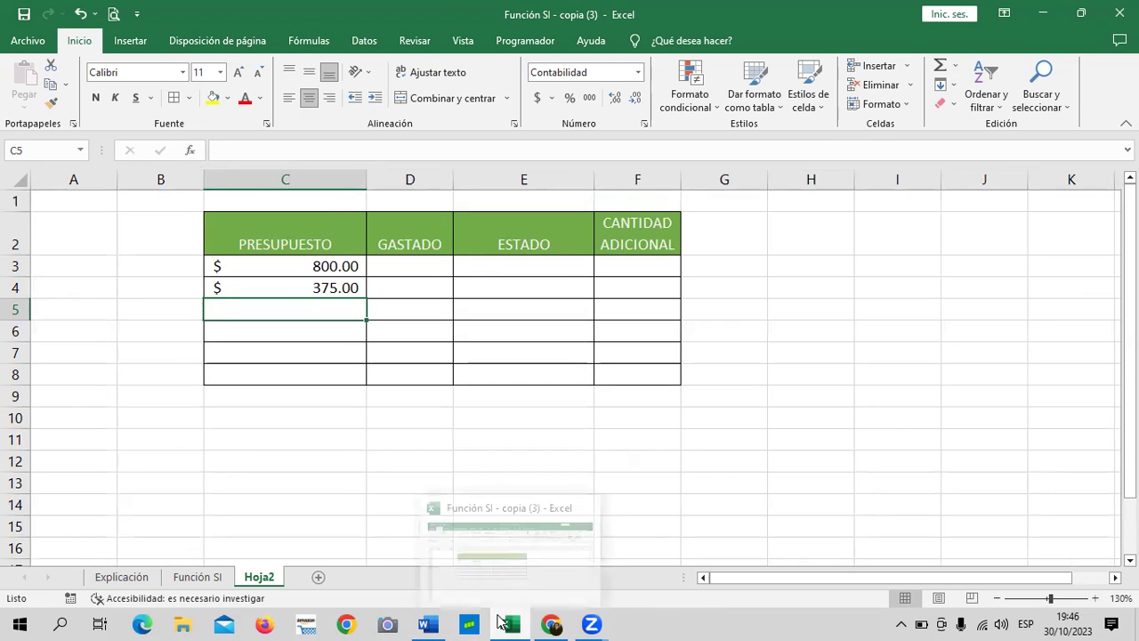
{"action": "type", "text": "150"}
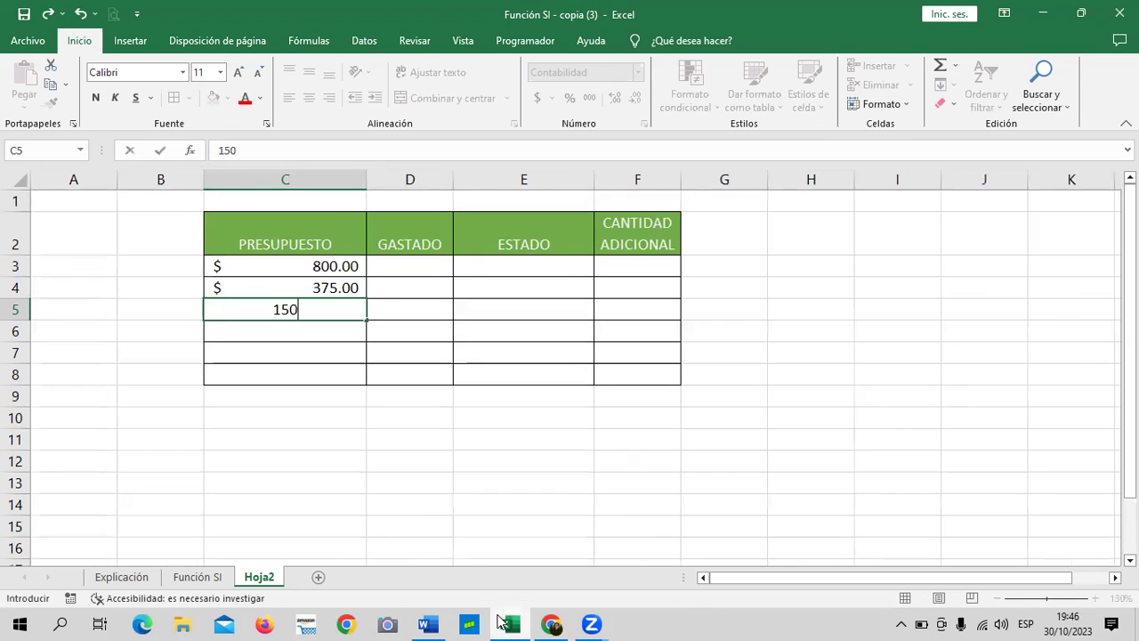
{"action": "key", "text": "Return"}
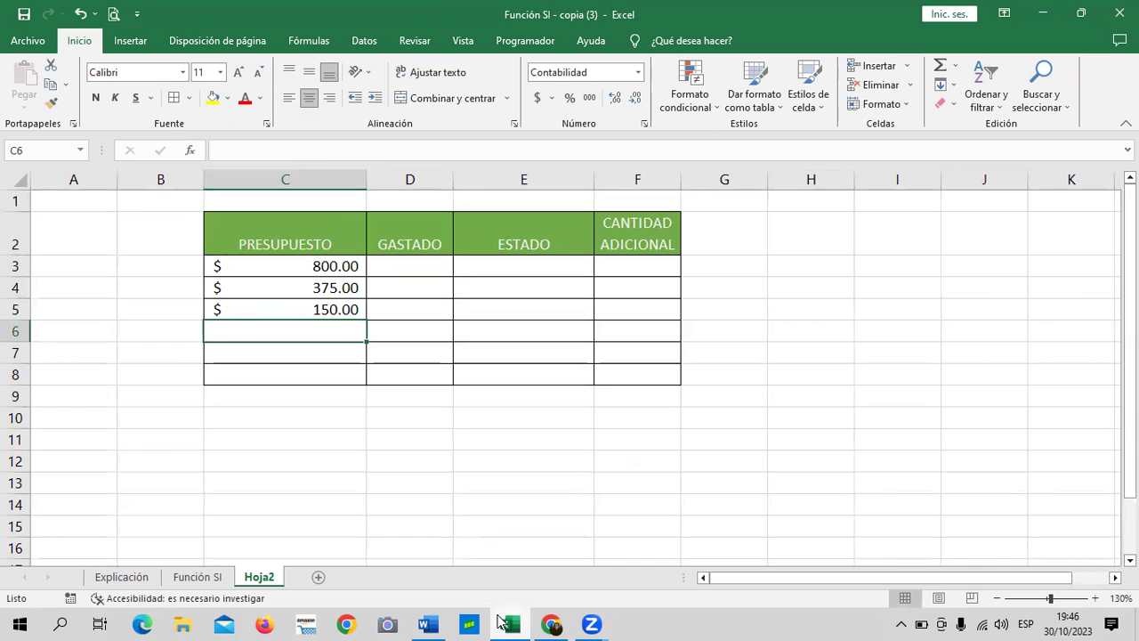
{"action": "type", "text": "200"}
{"action": "key", "text": "Return"}
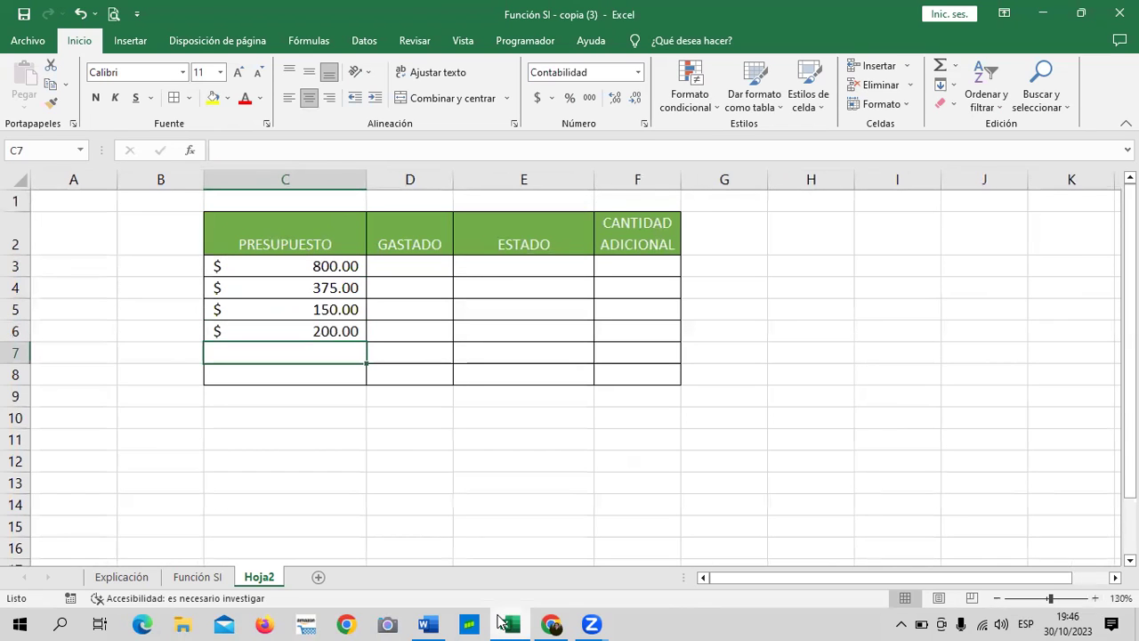
Enter spent amounts 921, 325, 125 and 190 in D3:D6, then widen column E
{"action": "left_click", "coordinate": [421, 266]}
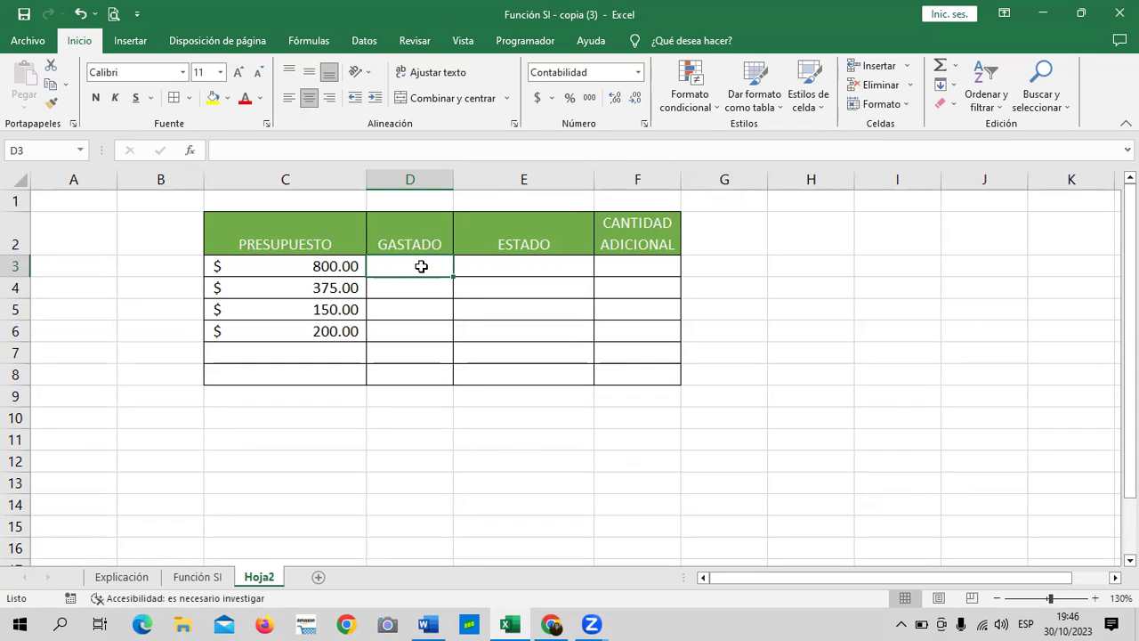
{"action": "type", "text": "921"}
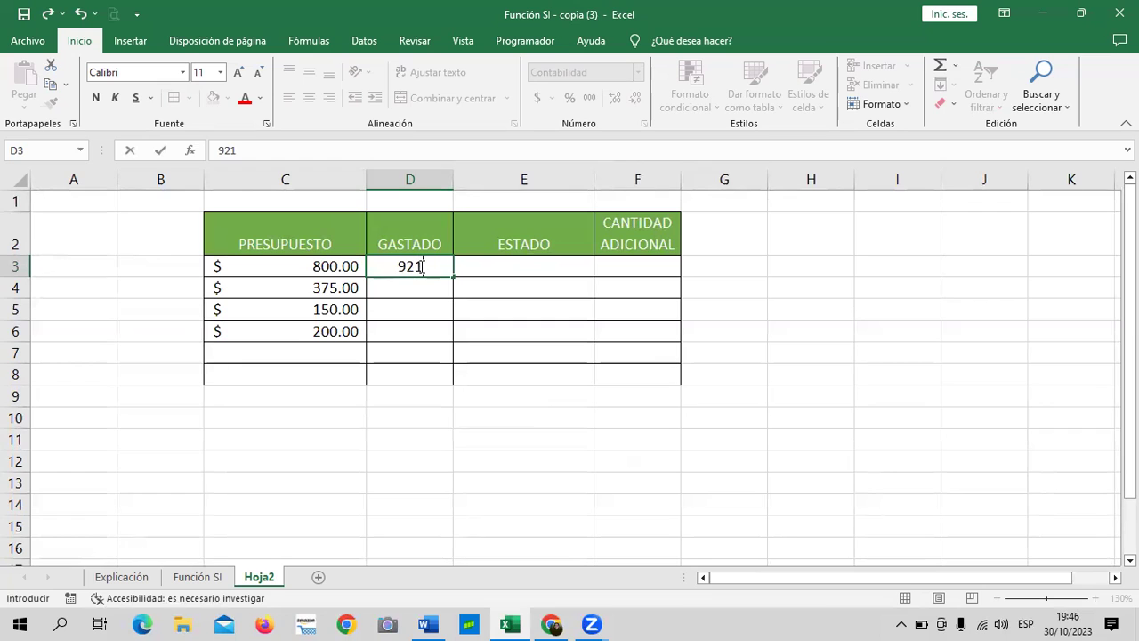
{"action": "key", "text": "Return"}
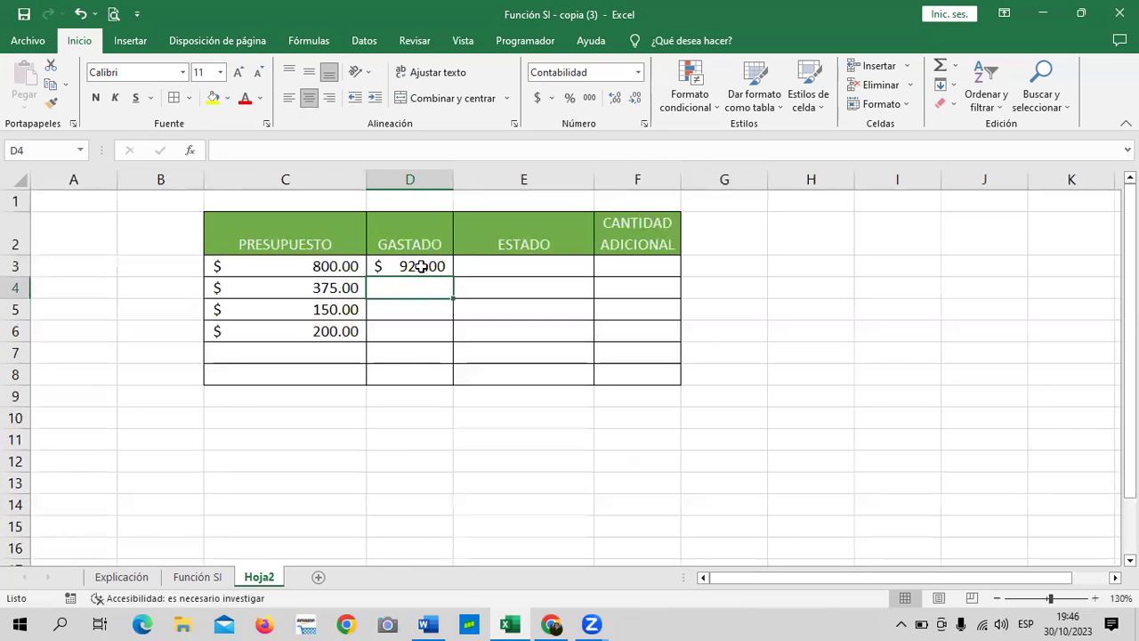
{"action": "type", "text": "325"}
{"action": "key", "text": "Return"}
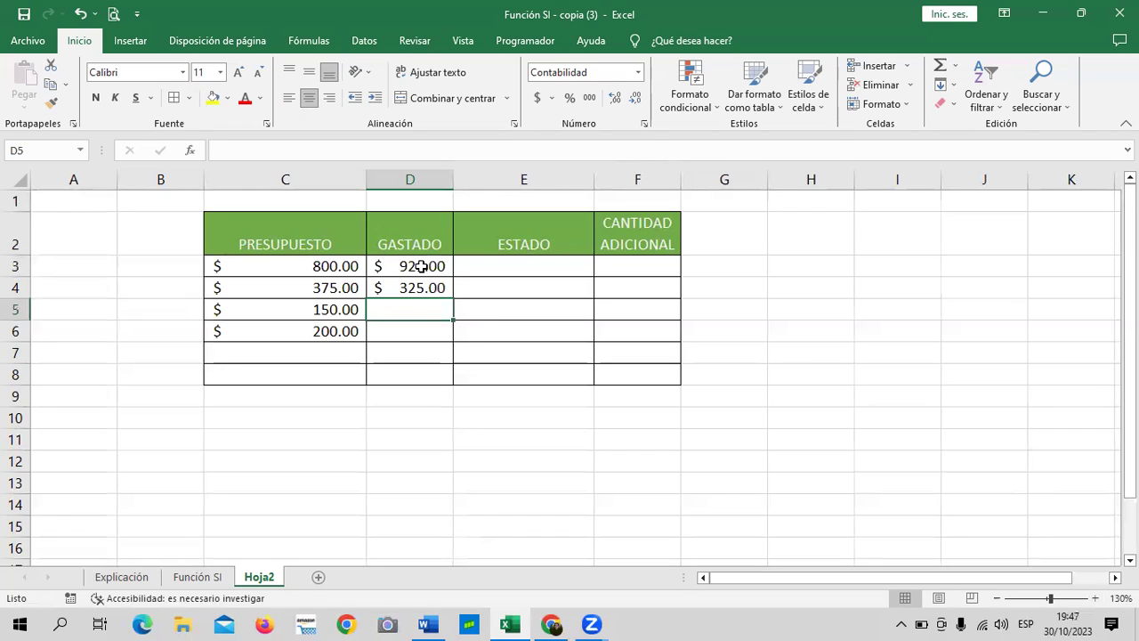
{"action": "type", "text": "125"}
{"action": "key", "text": "Return"}
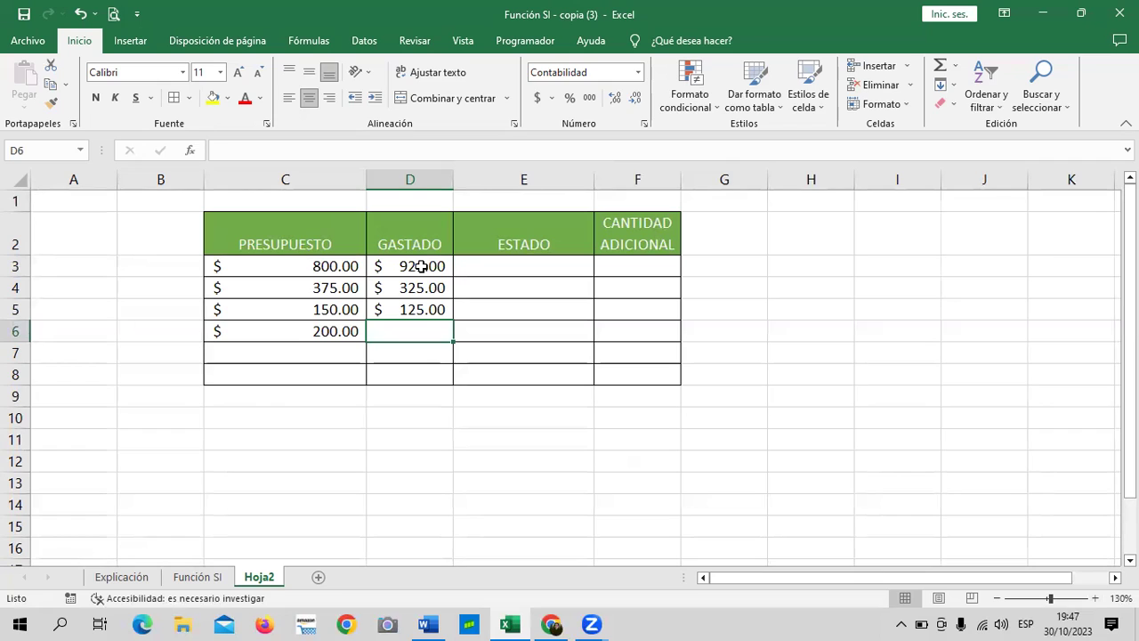
{"action": "type", "text": "190"}
{"action": "key", "text": "Return"}
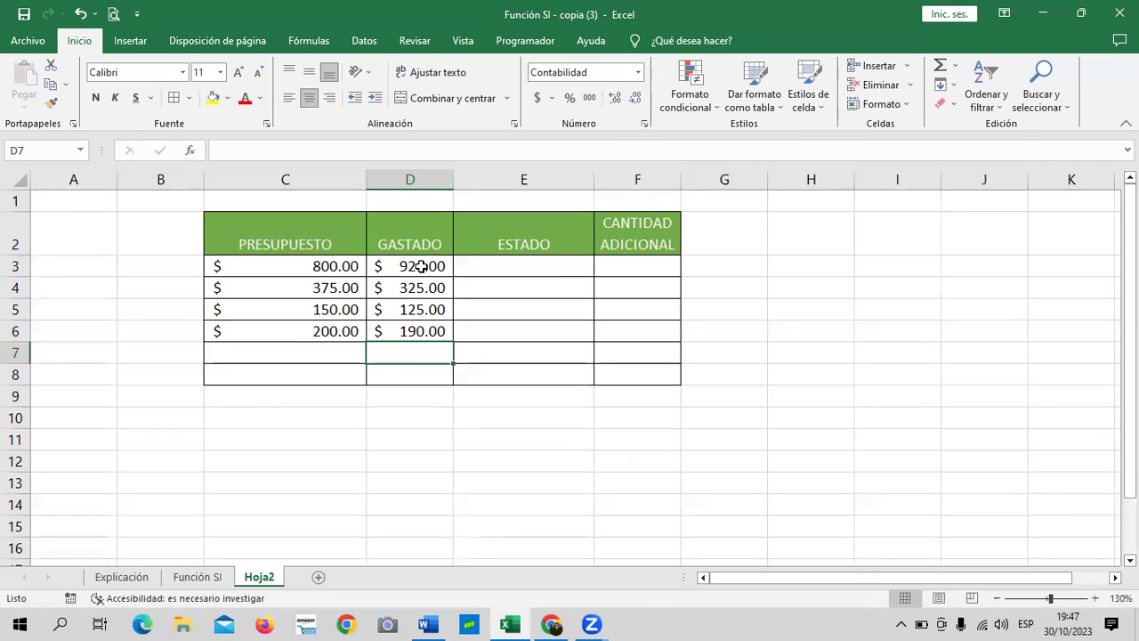
{"action": "left_click", "coordinate": [800, 318]}
{"action": "left_click_drag", "start_coordinate": [595, 177], "coordinate": [638, 178]}
{"action": "left_click", "coordinate": [587, 259]}
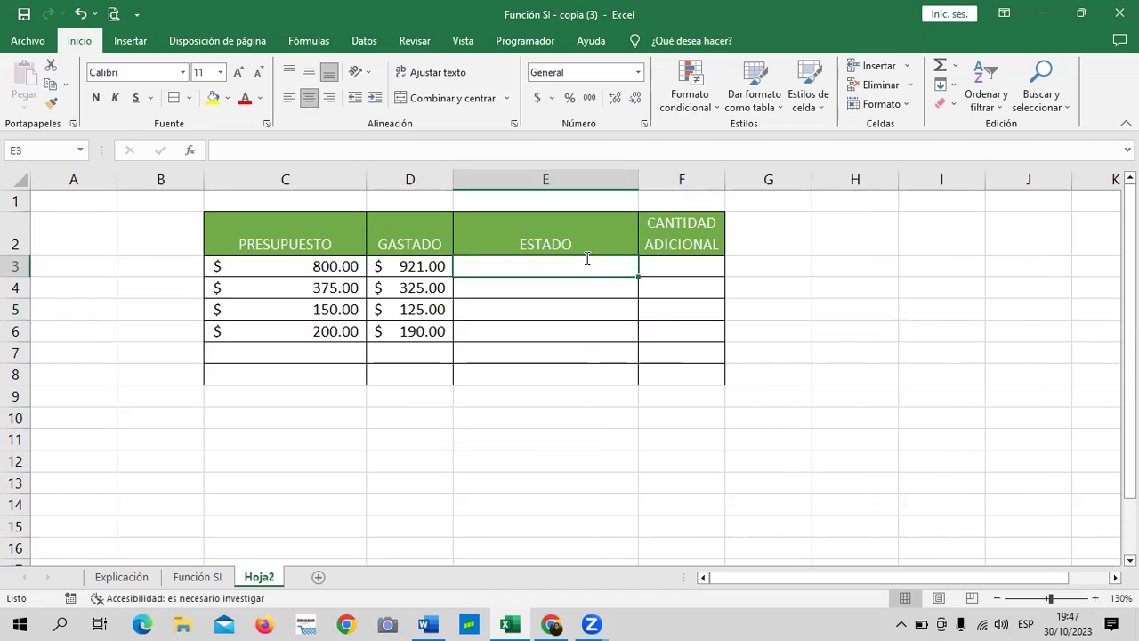
Start the formula =SI(D3 in cell E3 using the autocomplete SI function
{"action": "type", "text": "=SI"}
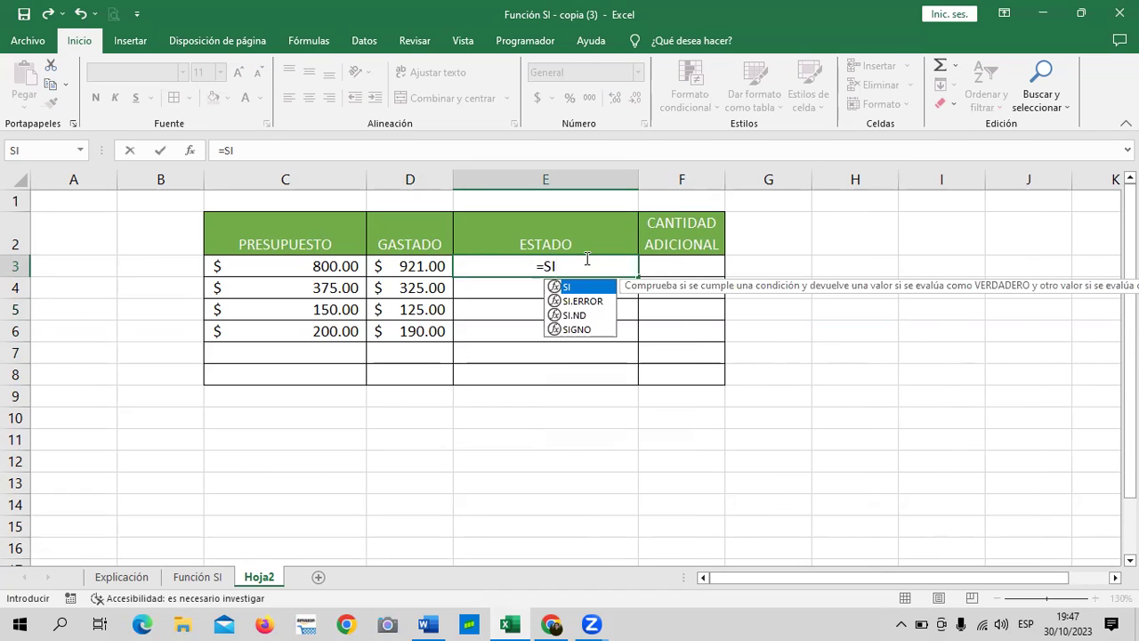
{"action": "double_click", "coordinate": [598, 286]}
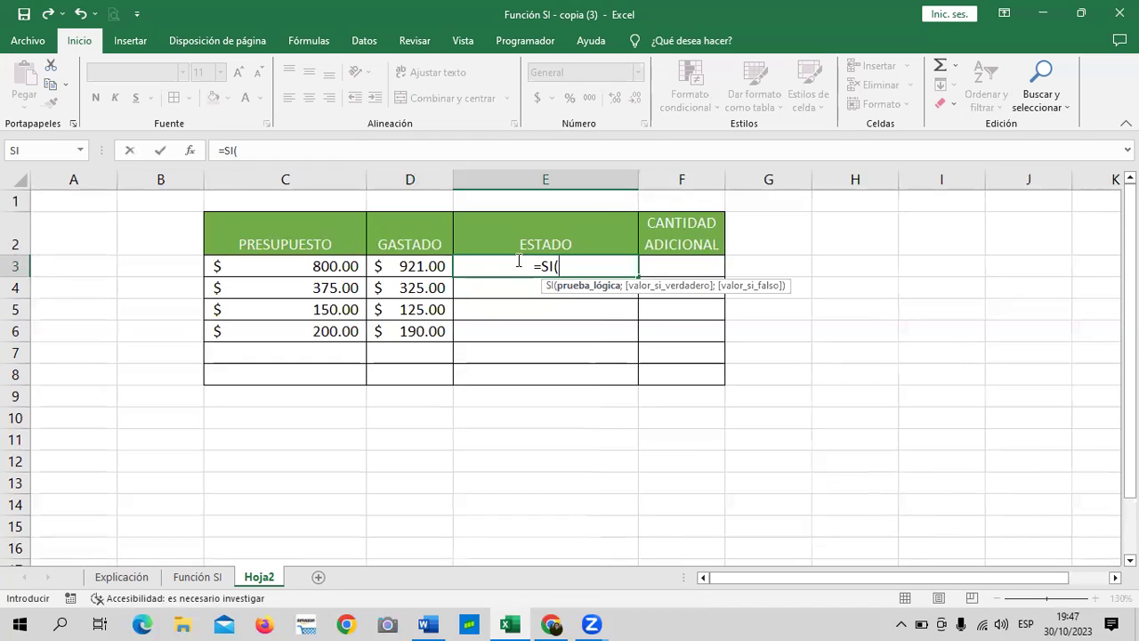
{"action": "left_click", "coordinate": [414, 266]}
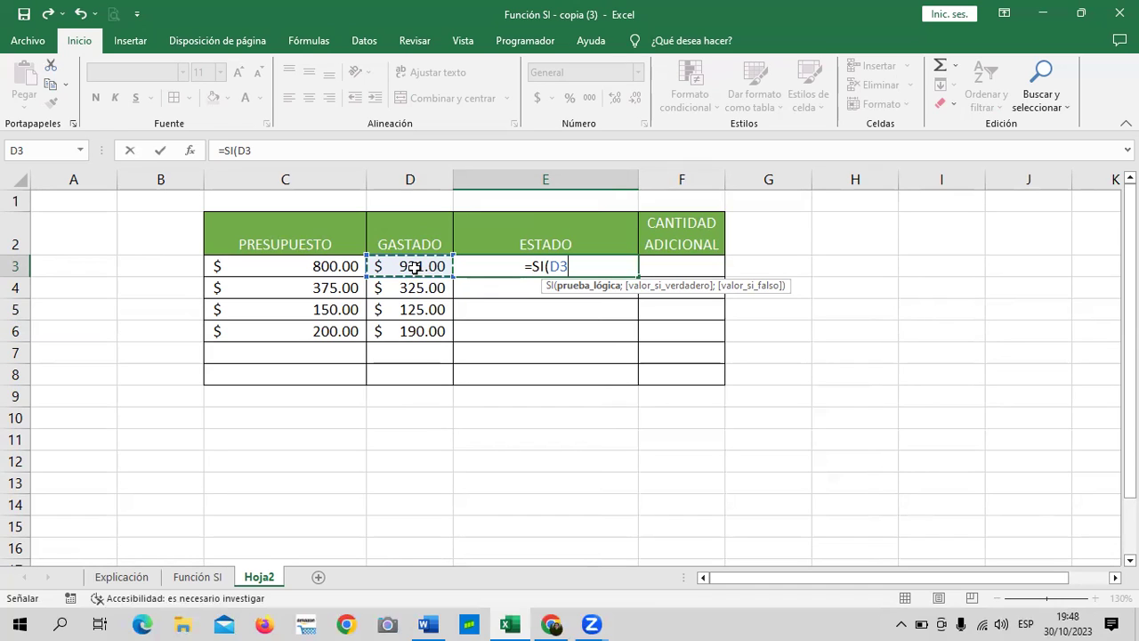
Complete E3 as =SI(D3>C3;"ENCIMA DEL PRESUPUESTO";"DENTRO DEL PRESUPUESTO") and accept Excel's correction
{"action": "type", "text": ">"}
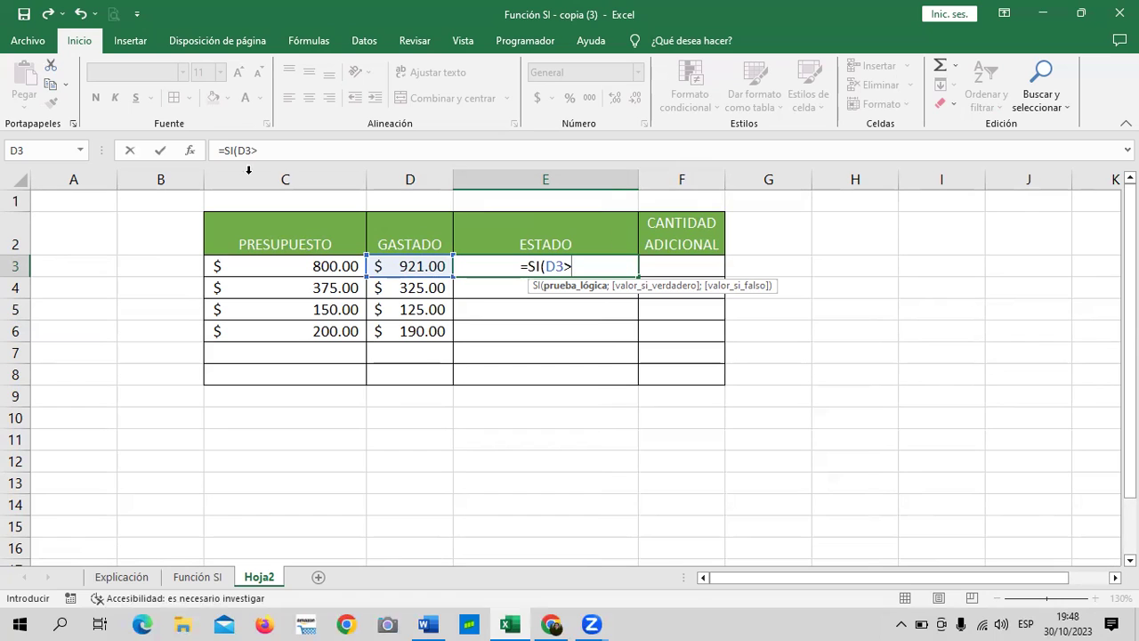
{"action": "left_click", "coordinate": [316, 266]}
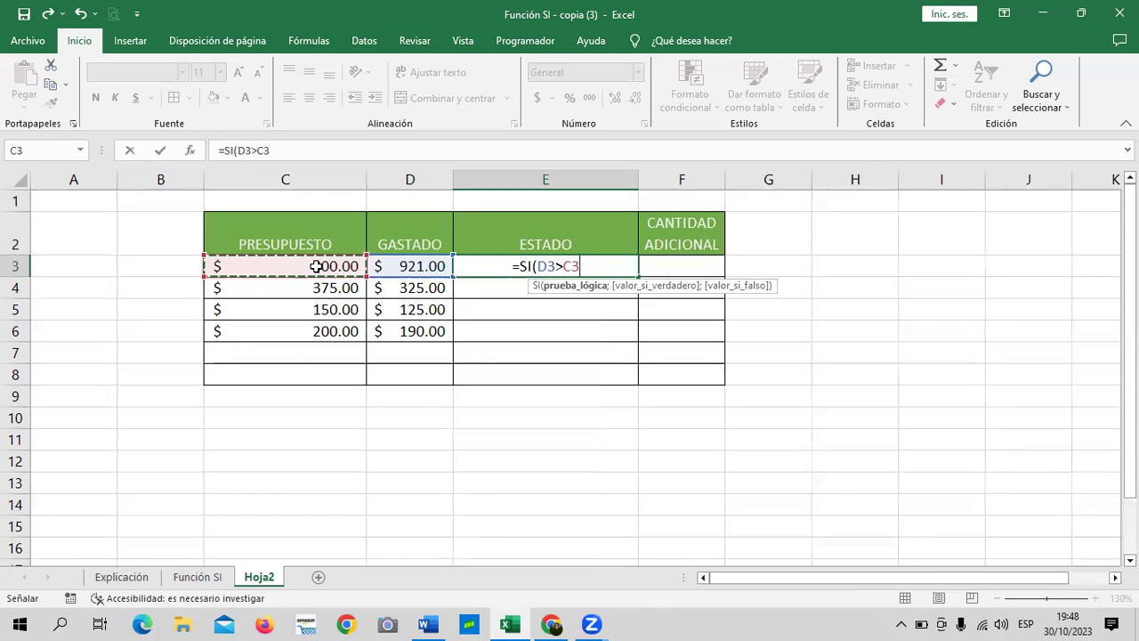
{"action": "type", "text": ";\""}
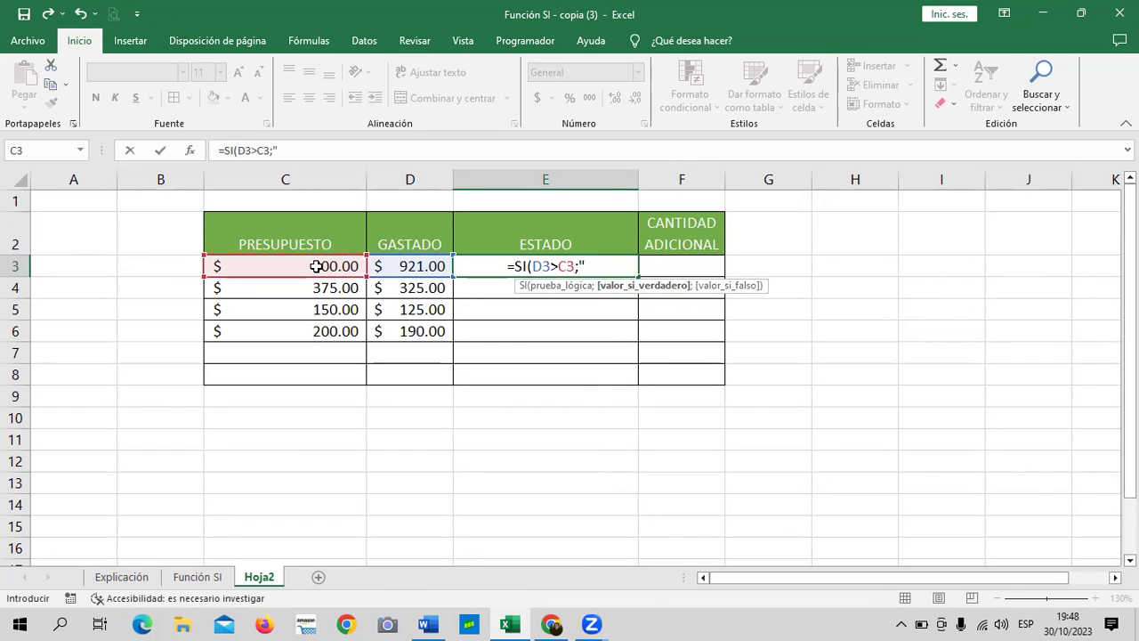
{"action": "type", "text": "ENCIMA DEL PRE"}
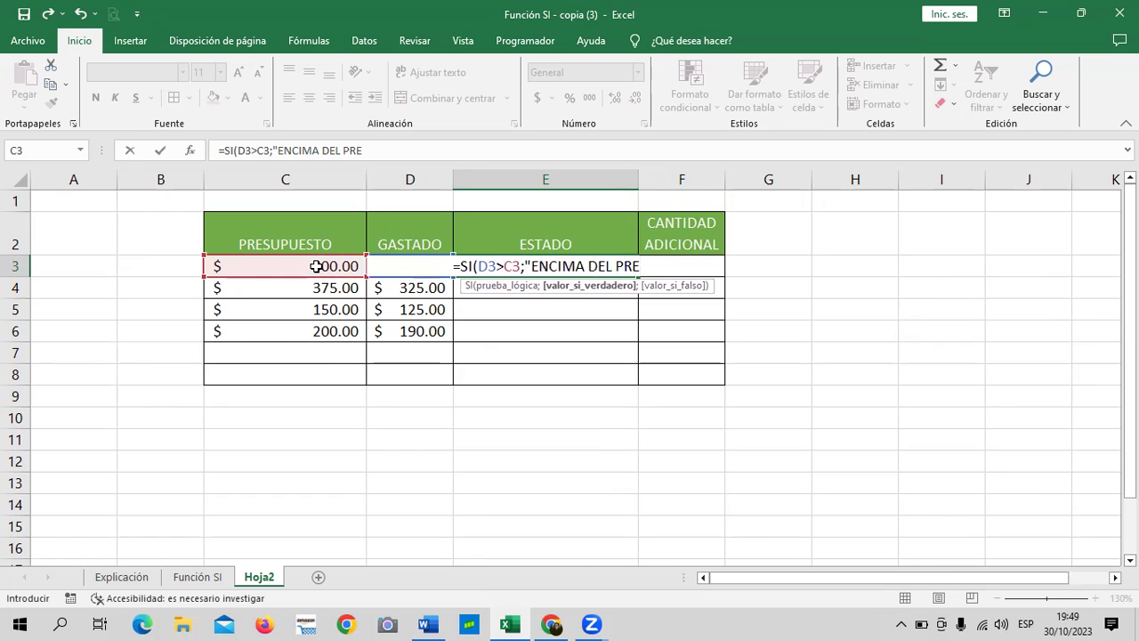
{"action": "type", "text": "SUPUESTO"}
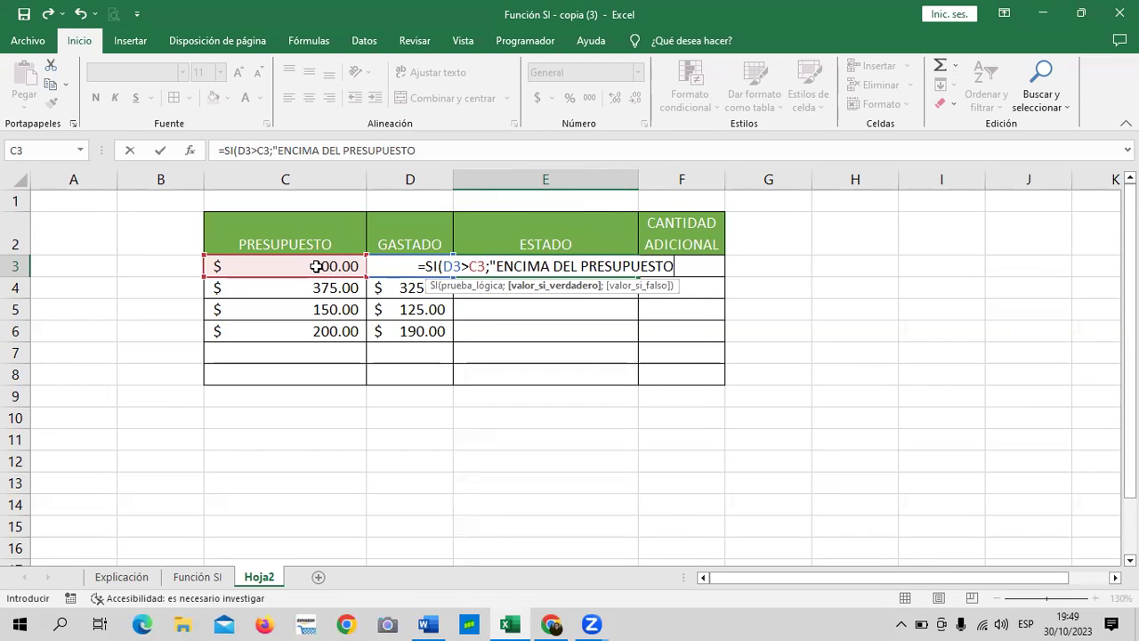
{"action": "type", "text": "\";"}
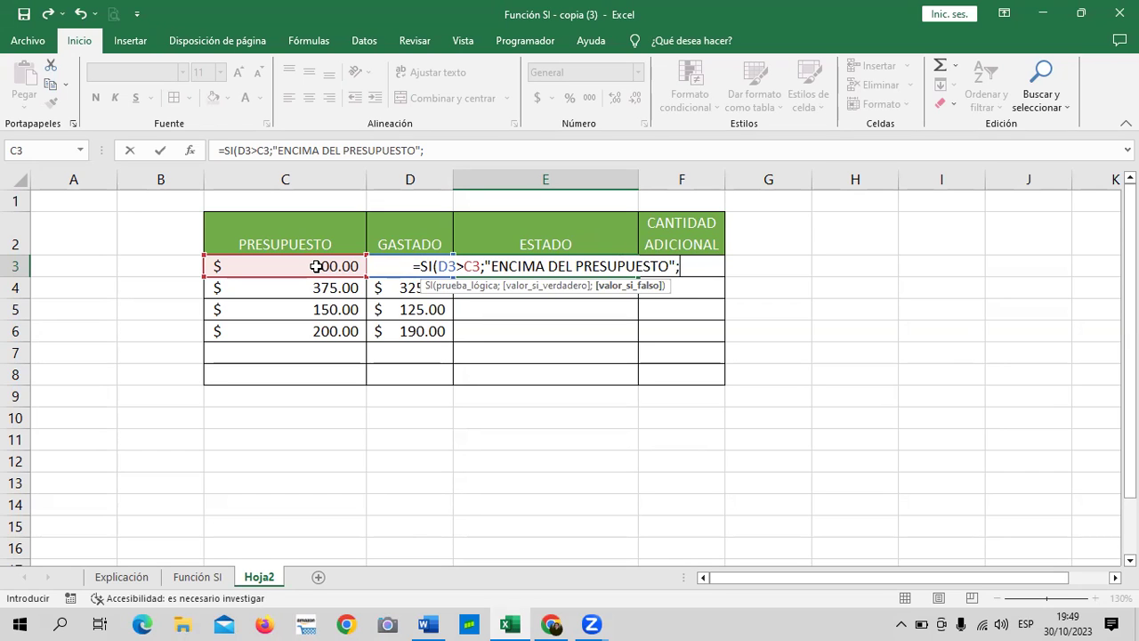
{"action": "type", "text": "de"}
{"action": "key", "text": "BackSpace"}
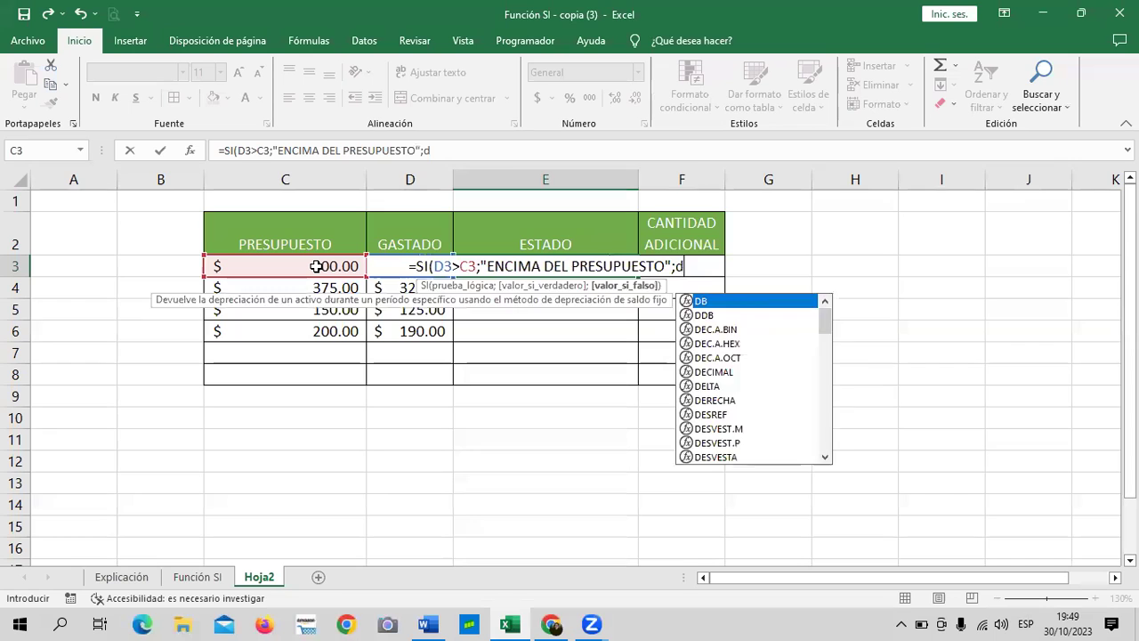
{"action": "key", "text": "BackSpace"}
{"action": "type", "text": "DENTRO"}
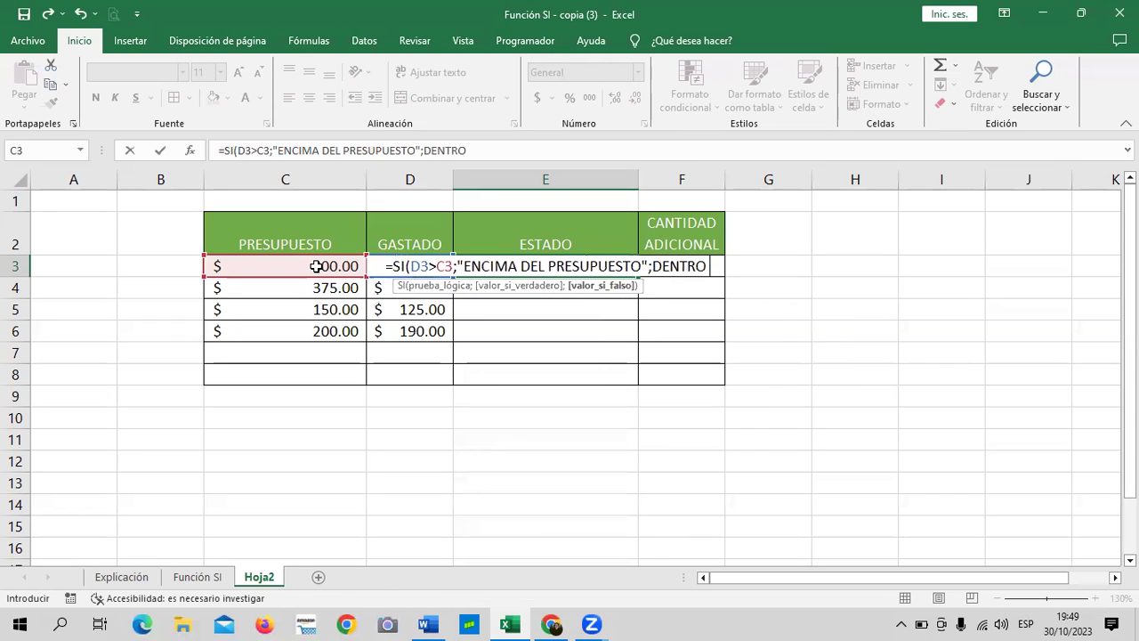
{"action": "type", "text": " DEL PRESUPUESTO"}
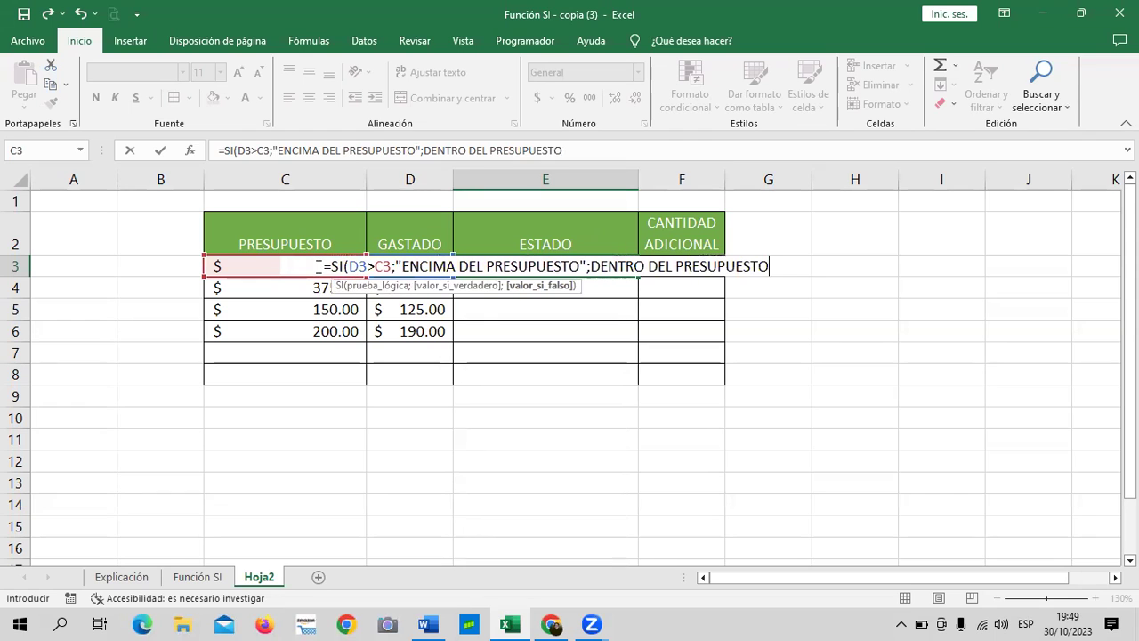
{"action": "type", "text": "\""}
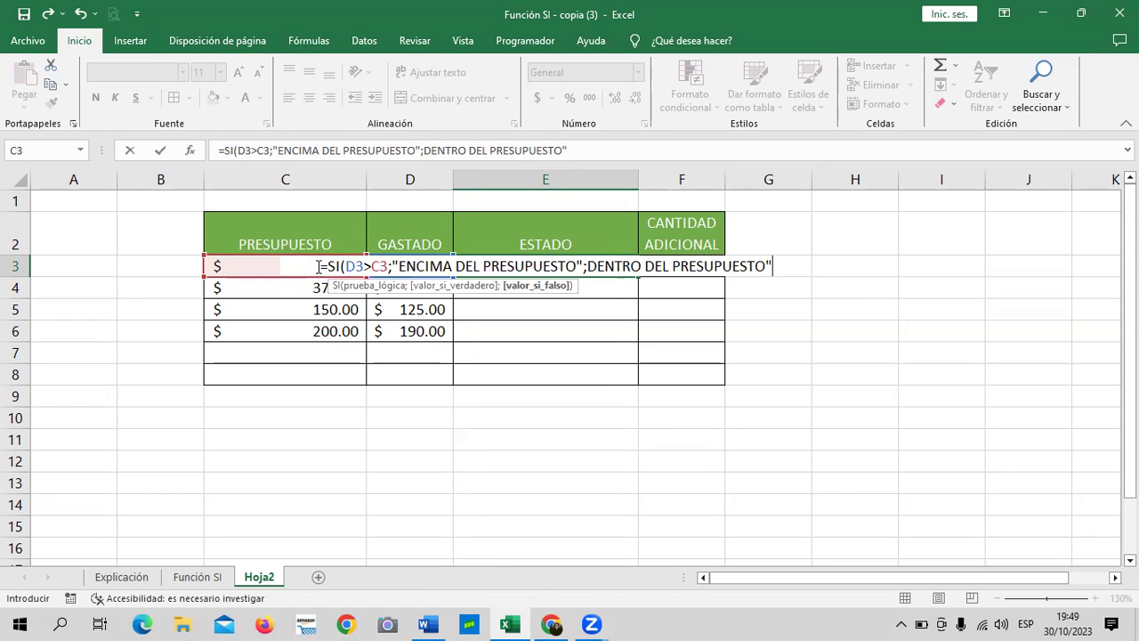
{"action": "type", "text": ")"}
{"action": "key", "text": "Return"}
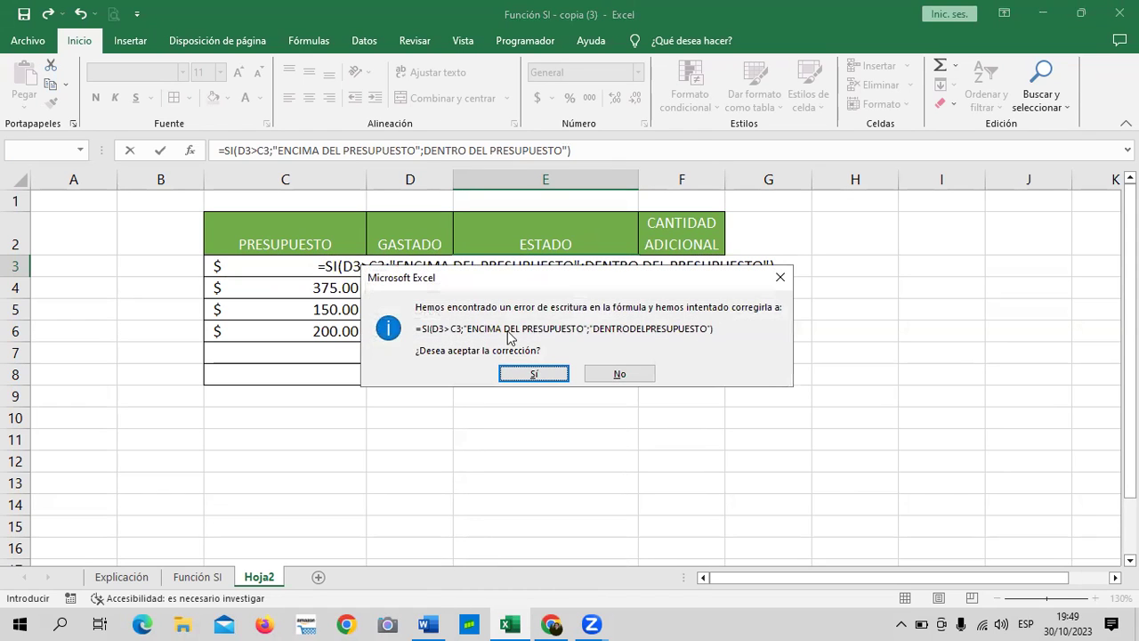
{"action": "left_click", "coordinate": [538, 374]}
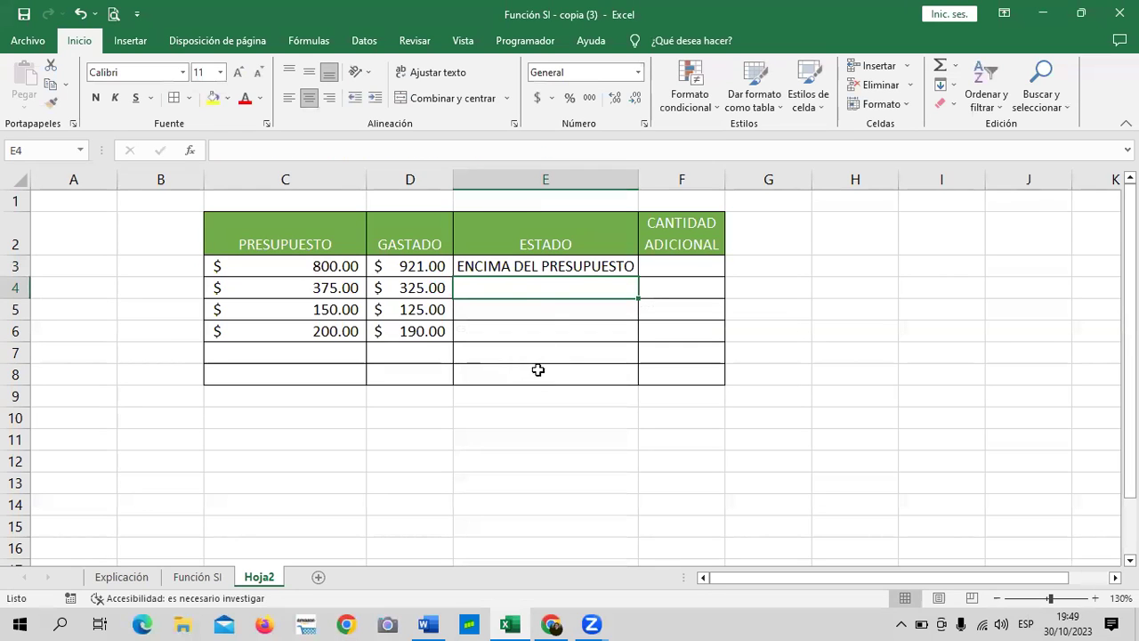
Fix the spacing of "DENTRO DEL PRESUPUESTO" in E3's formula
{"action": "left_click", "coordinate": [526, 265]}
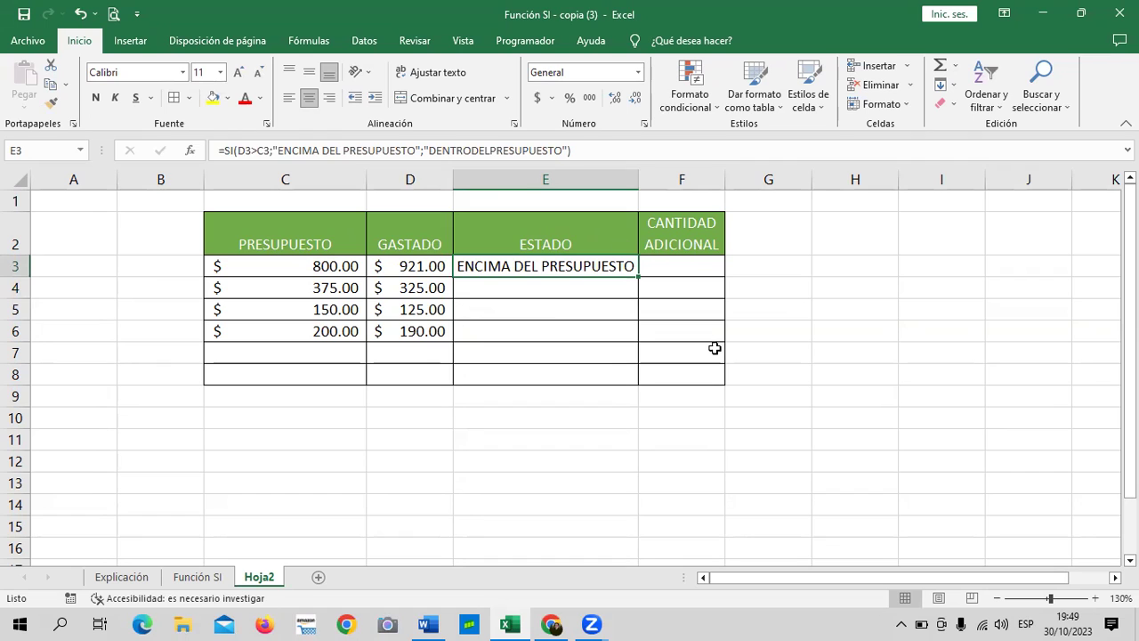
{"action": "left_click", "coordinate": [476, 150]}
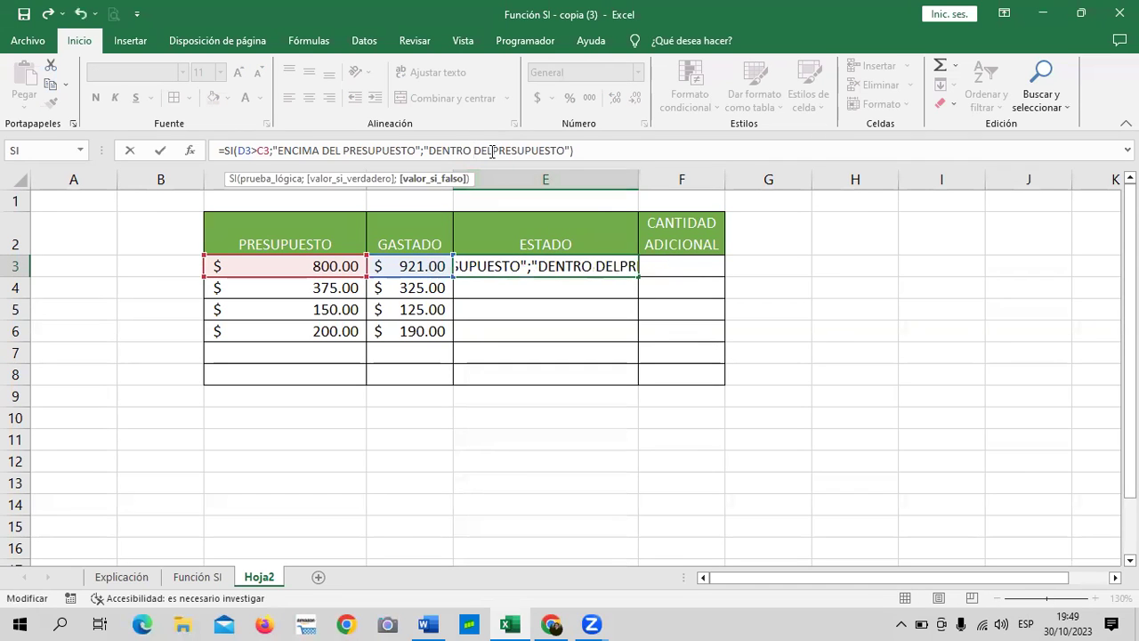
{"action": "left_click", "coordinate": [495, 150]}
{"action": "key", "text": "Return"}
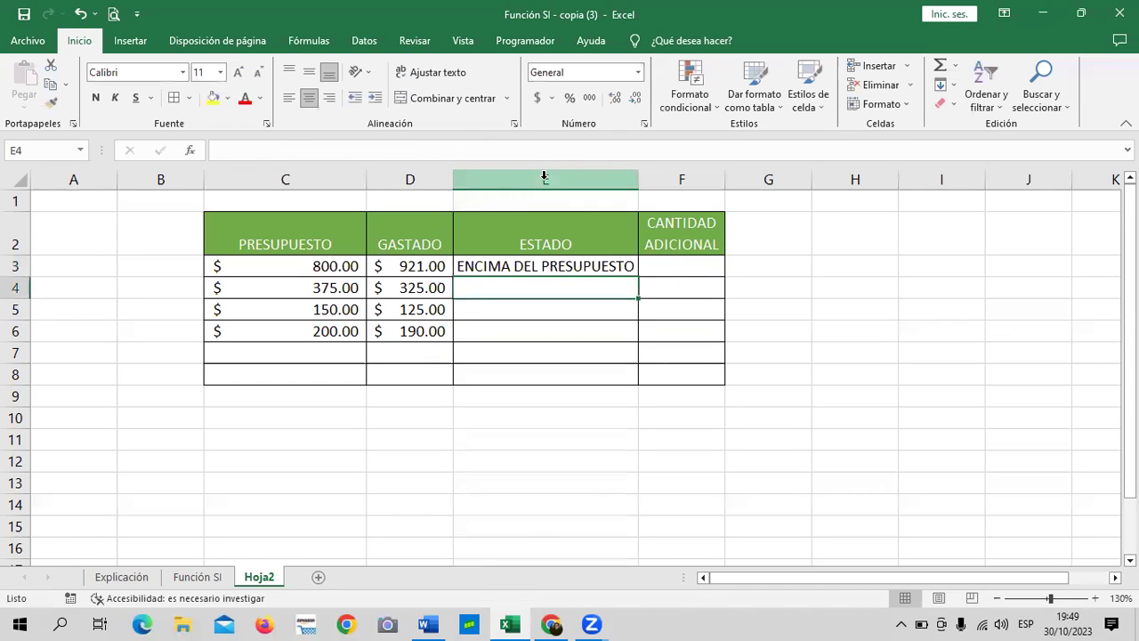
Fill the ESTADO formula from E3 down to E8
{"action": "left_click", "coordinate": [580, 265]}
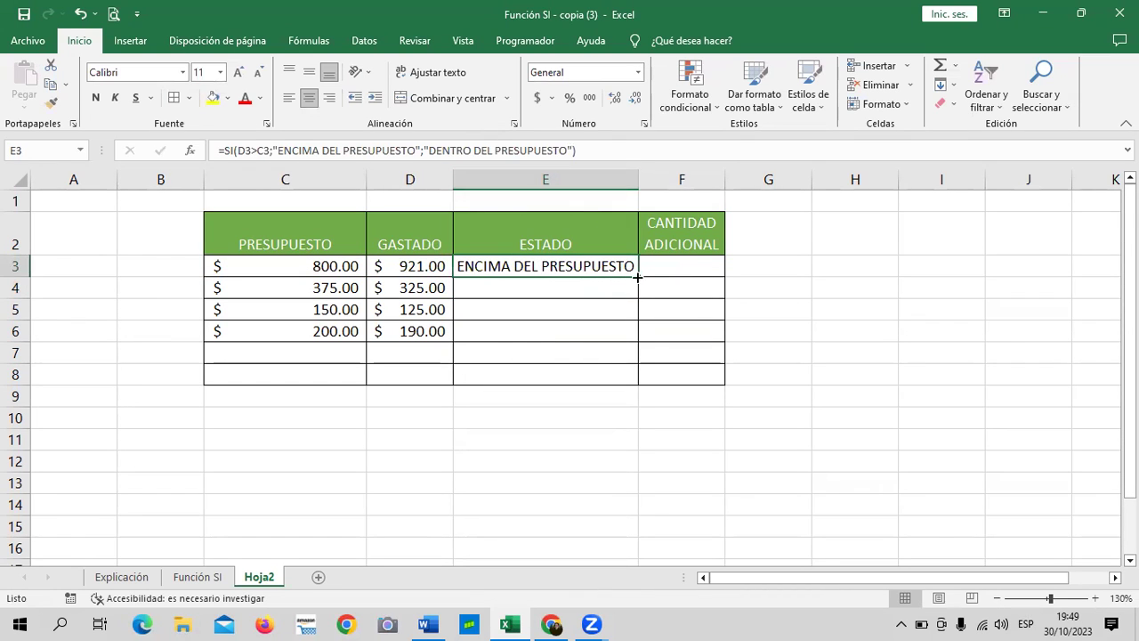
{"action": "left_click_drag", "start_coordinate": [637, 277], "coordinate": [644, 383]}
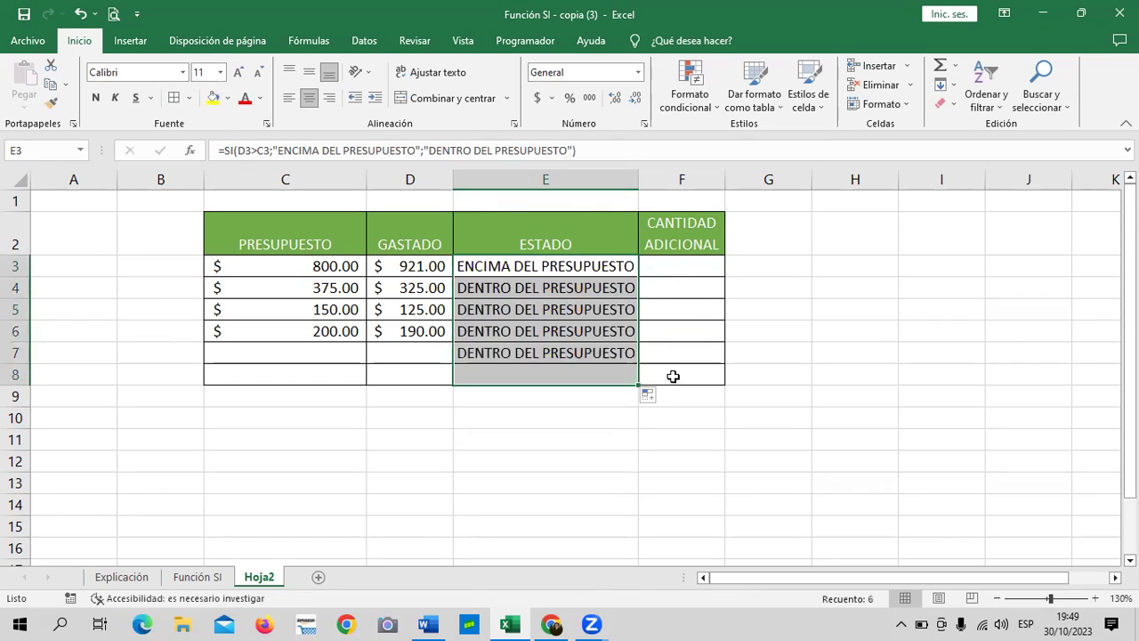
{"action": "left_click", "coordinate": [791, 351]}
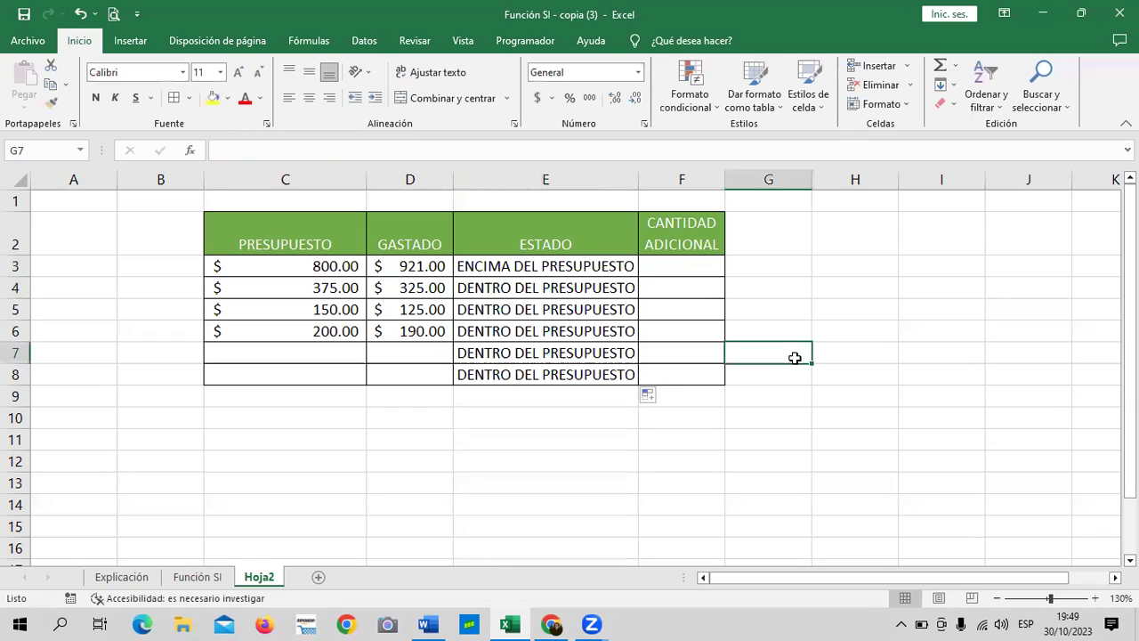
{"action": "left_click", "coordinate": [427, 267]}
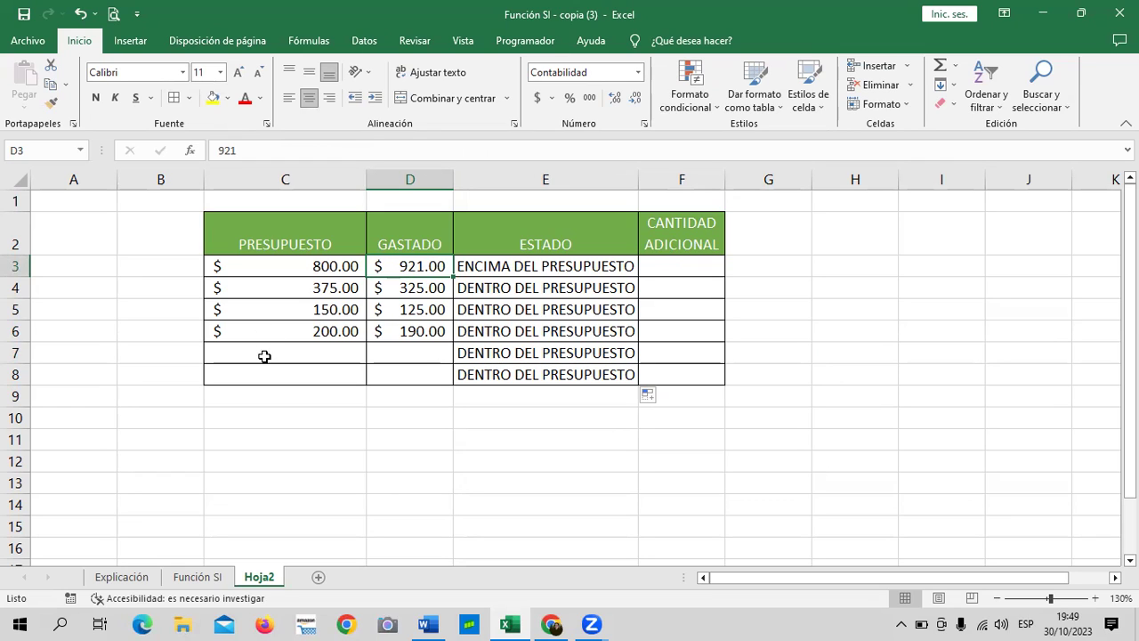
Enter a budget of 1000 in C7 and a spent amount of 1,050 in D7
{"action": "left_click_drag", "start_coordinate": [309, 348], "coordinate": [387, 376]}
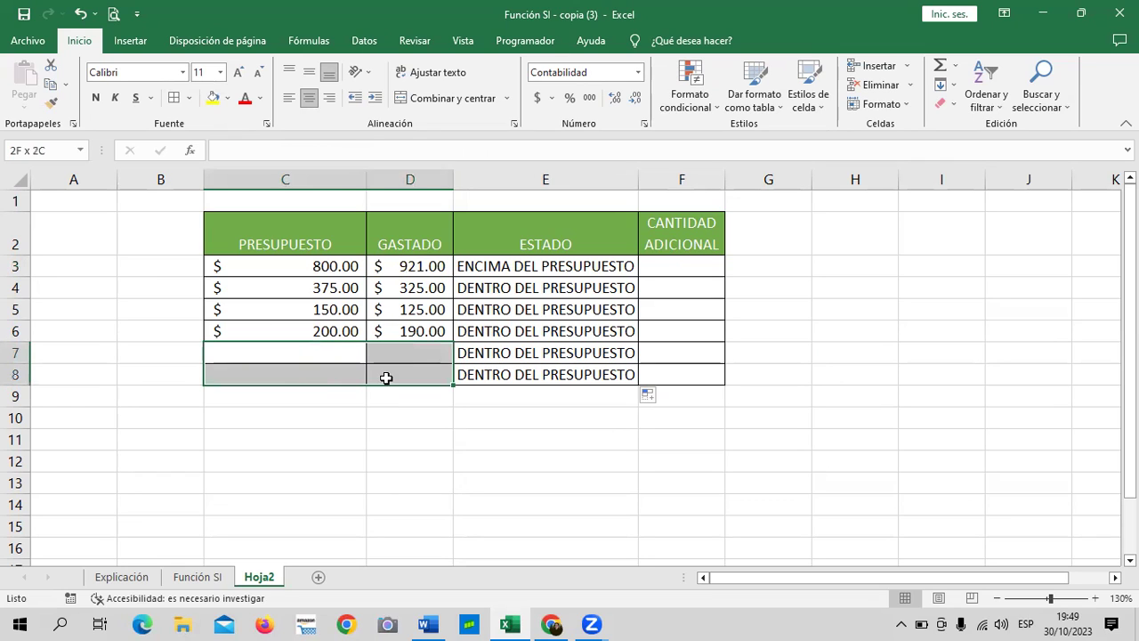
{"action": "left_click", "coordinate": [404, 468]}
{"action": "left_click", "coordinate": [308, 348]}
{"action": "left_click", "coordinate": [384, 356]}
{"action": "left_click", "coordinate": [320, 352]}
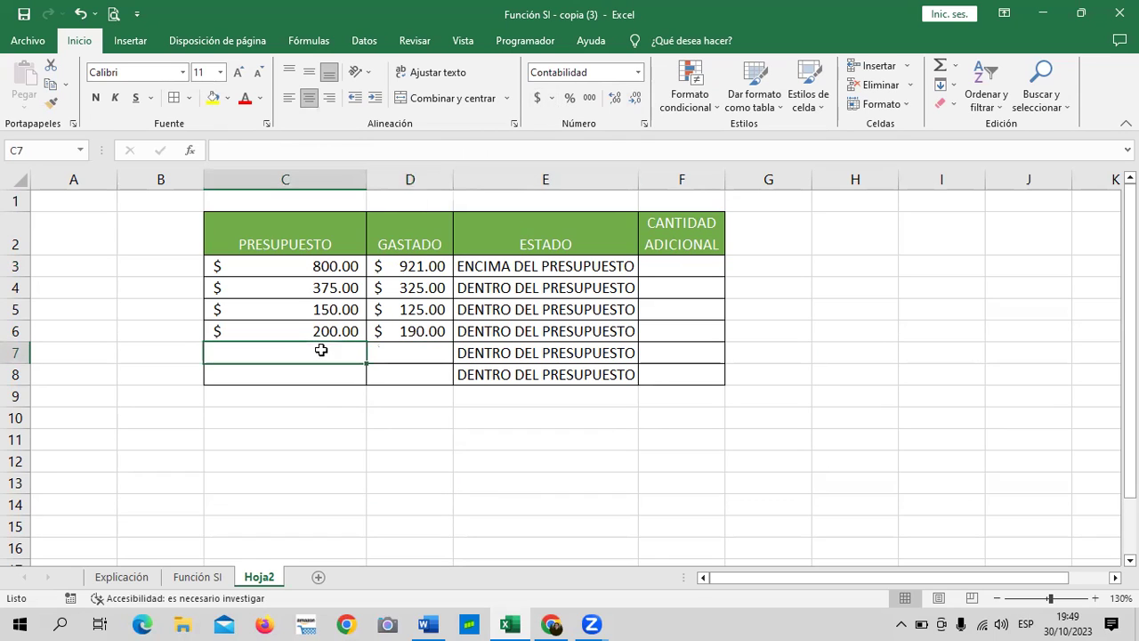
{"action": "type", "text": "1000"}
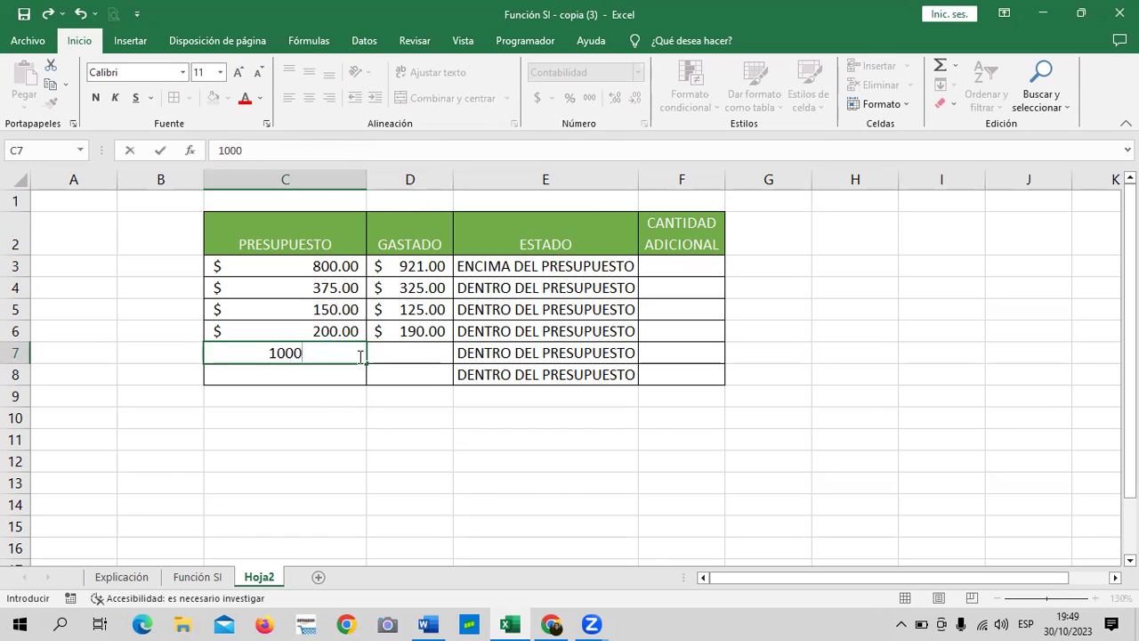
{"action": "key", "text": "Return"}
{"action": "left_click", "coordinate": [403, 348]}
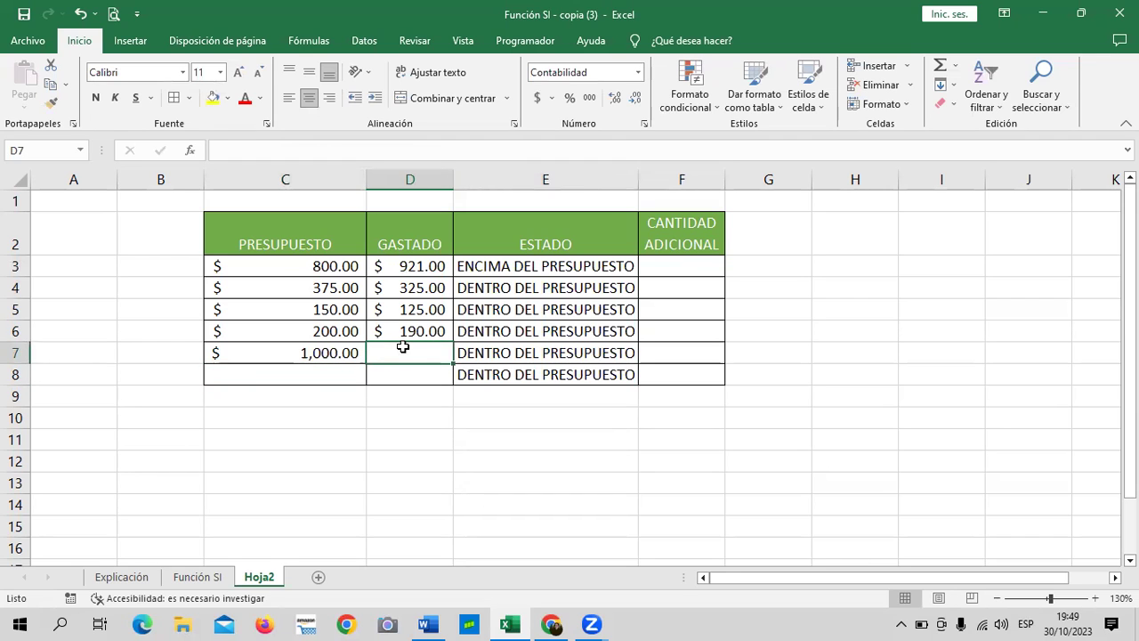
{"action": "type", "text": "1,"}
{"action": "type", "text": "050"}
{"action": "key", "text": "Return"}
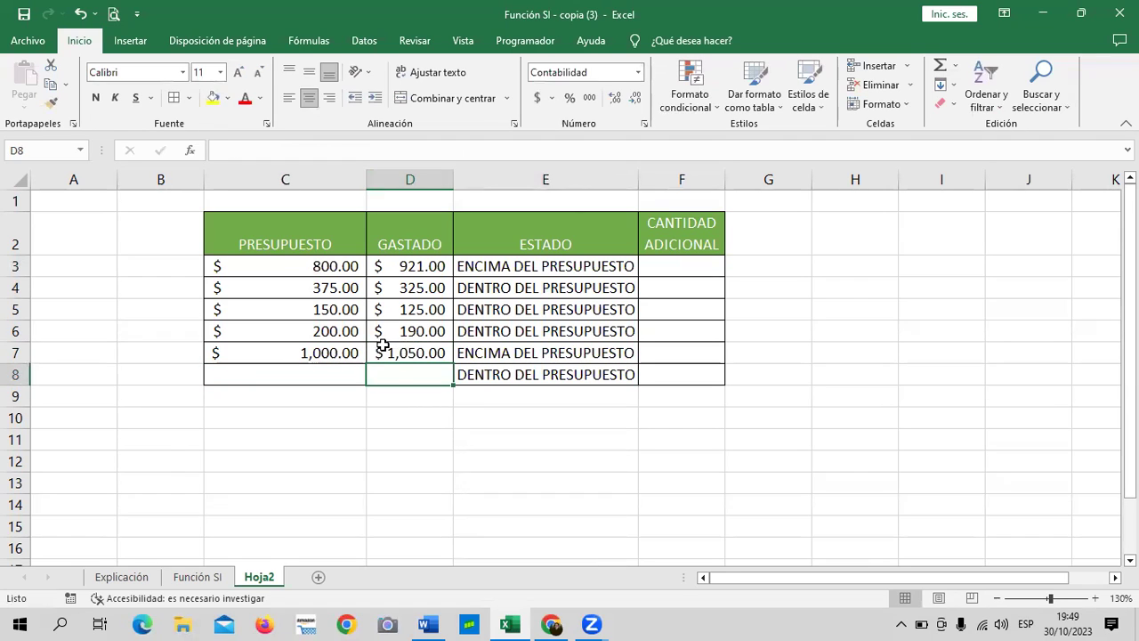
Enter a budget of 500 in C8 and a spent amount of 550 in D8
{"action": "left_click", "coordinate": [298, 376]}
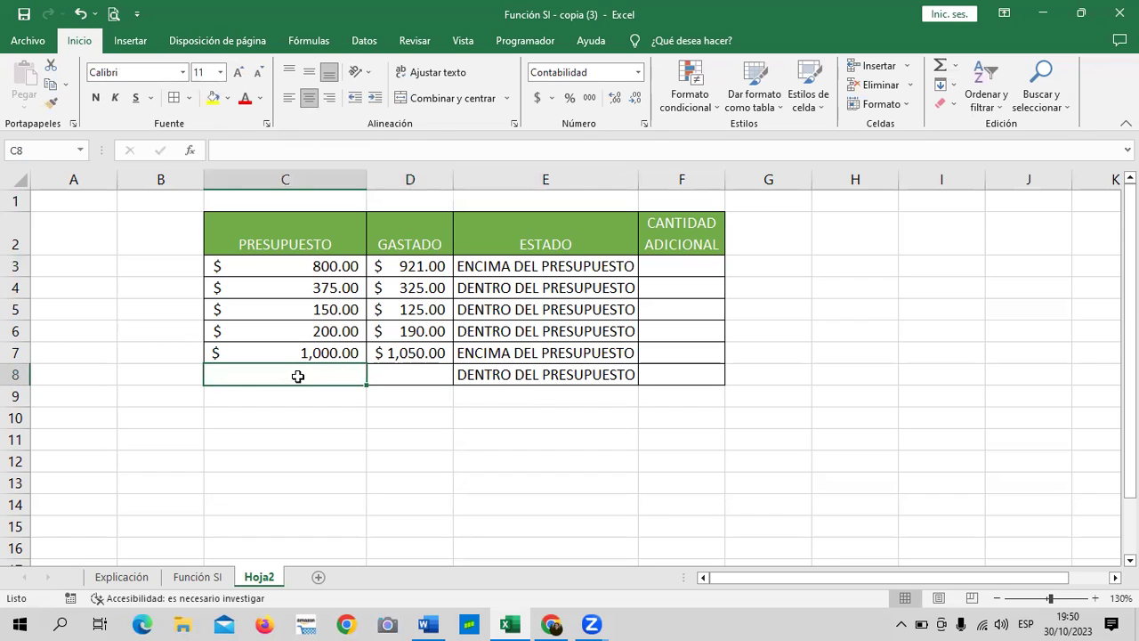
{"action": "type", "text": "500"}
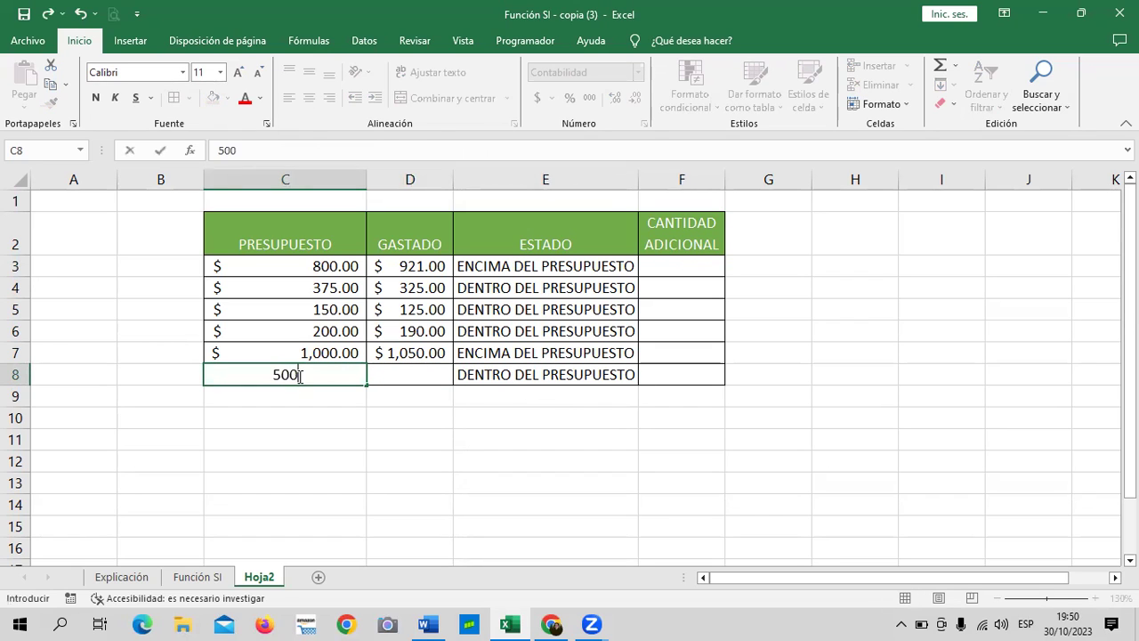
{"action": "key", "text": "Tab"}
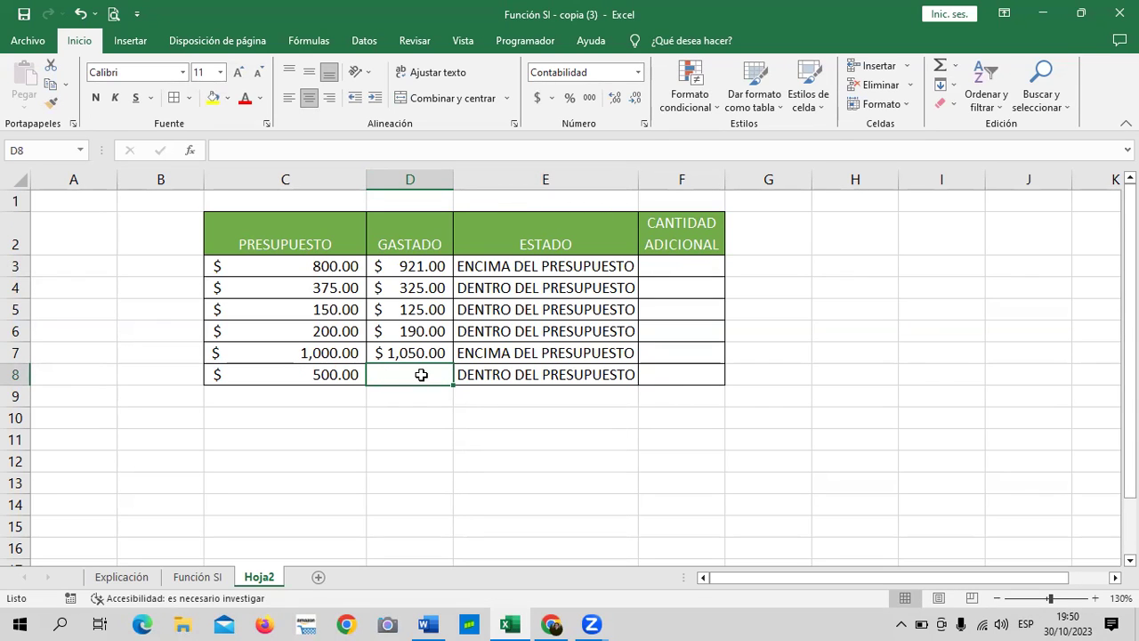
{"action": "type", "text": "550"}
{"action": "key", "text": "Return"}
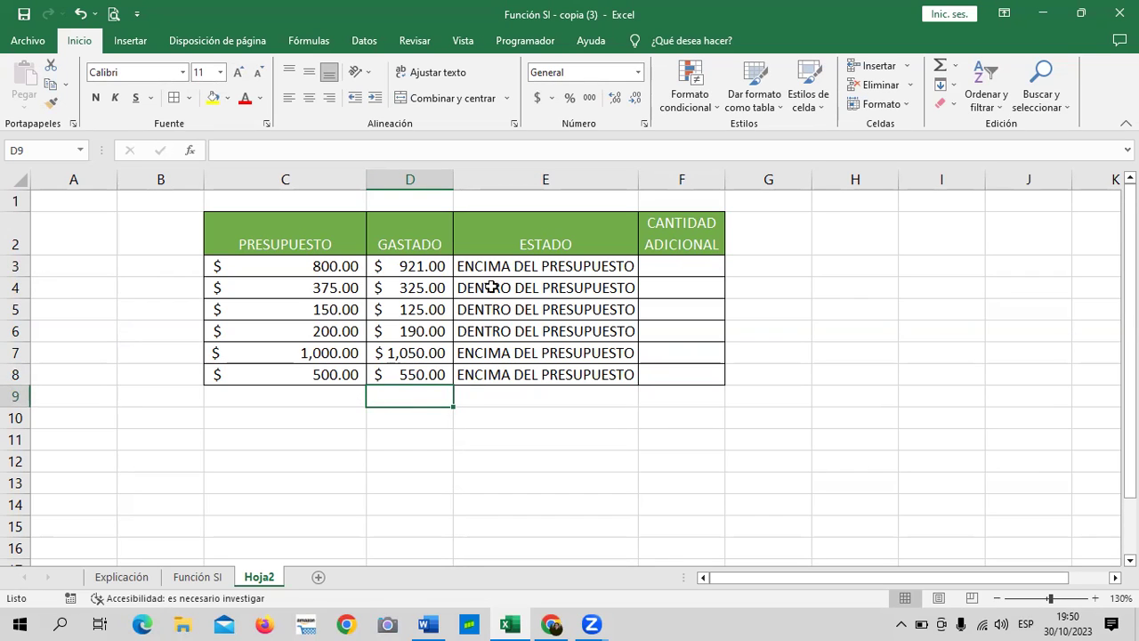
Widen column F and begin an SI formula in F3 testing D3>C3
{"action": "left_click_drag", "start_coordinate": [725, 178], "coordinate": [803, 179]}
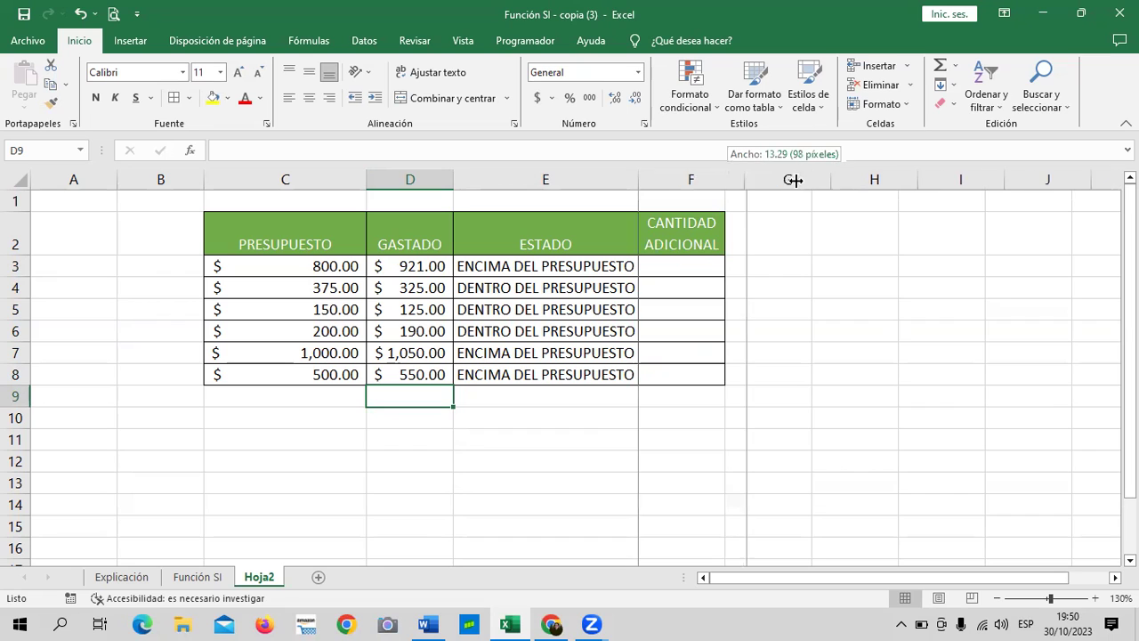
{"action": "left_click", "coordinate": [724, 259]}
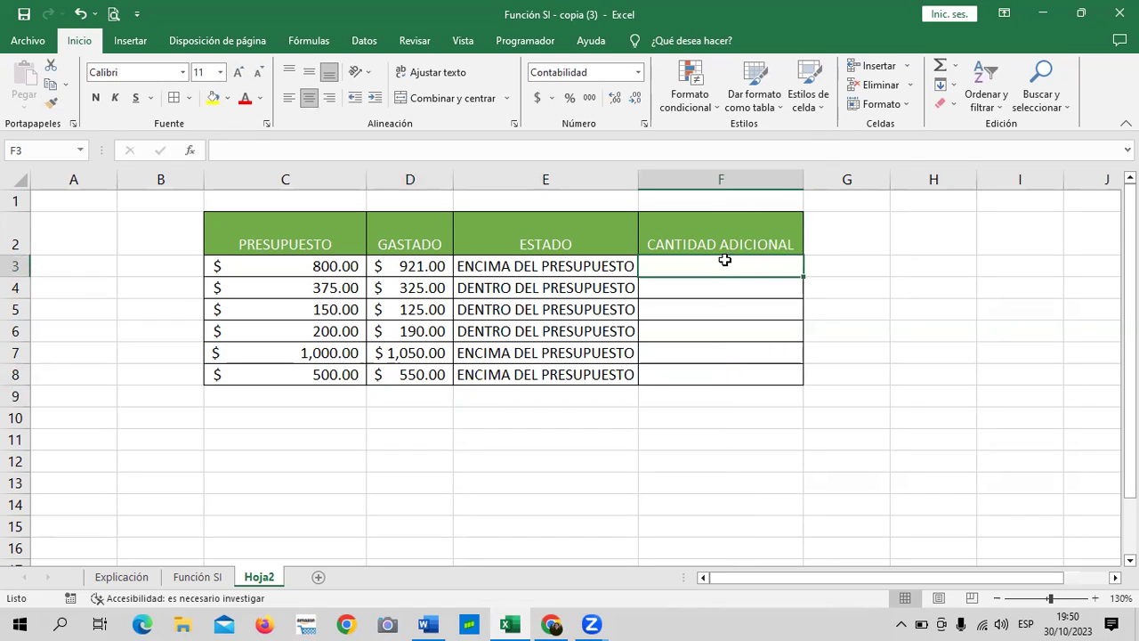
{"action": "type", "text": "="}
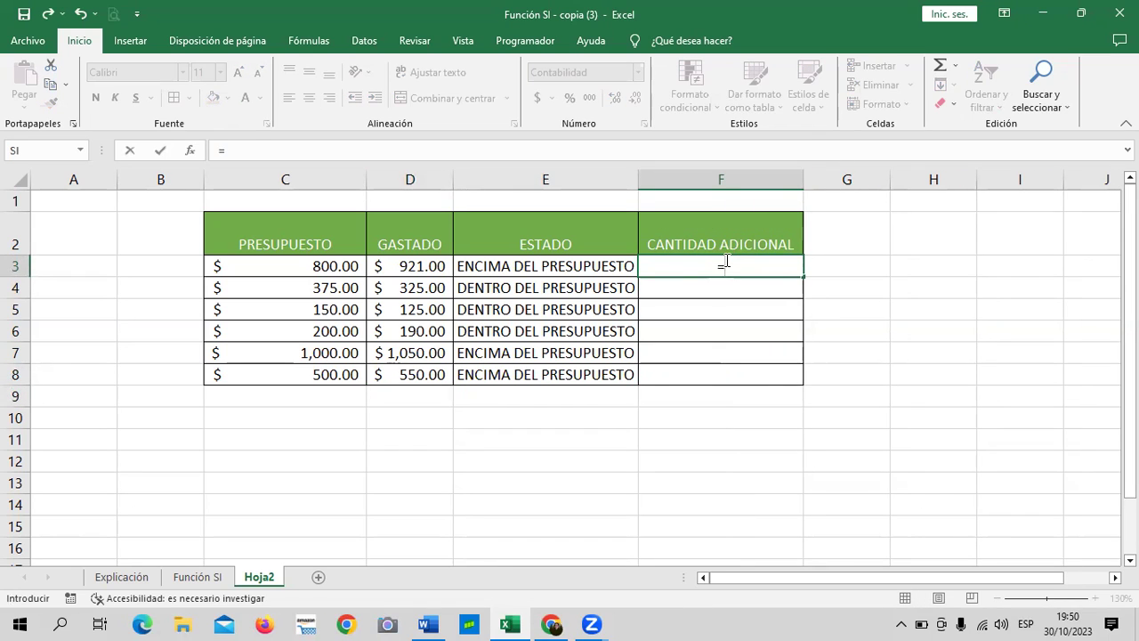
{"action": "type", "text": "SI"}
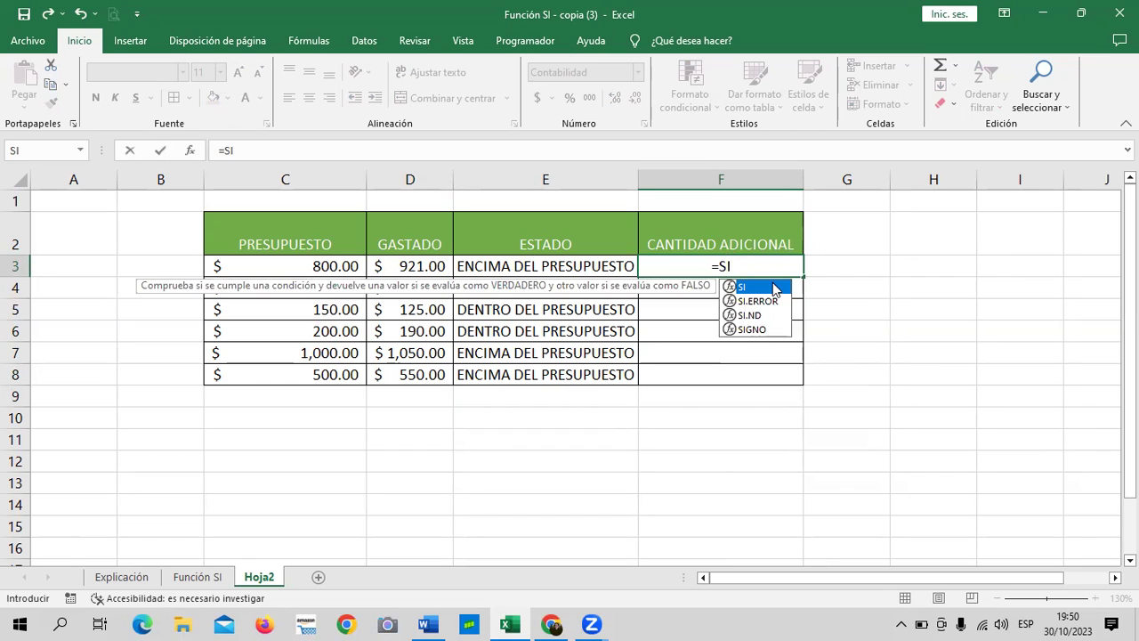
{"action": "left_click", "coordinate": [769, 282]}
{"action": "type", "text": "("}
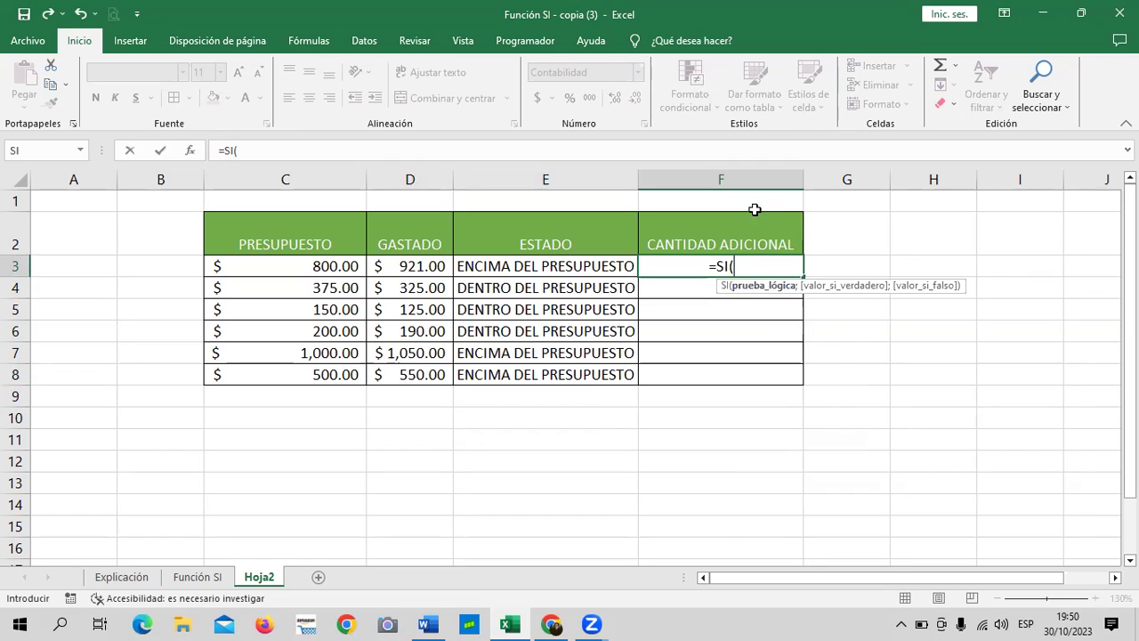
{"action": "left_click", "coordinate": [394, 267]}
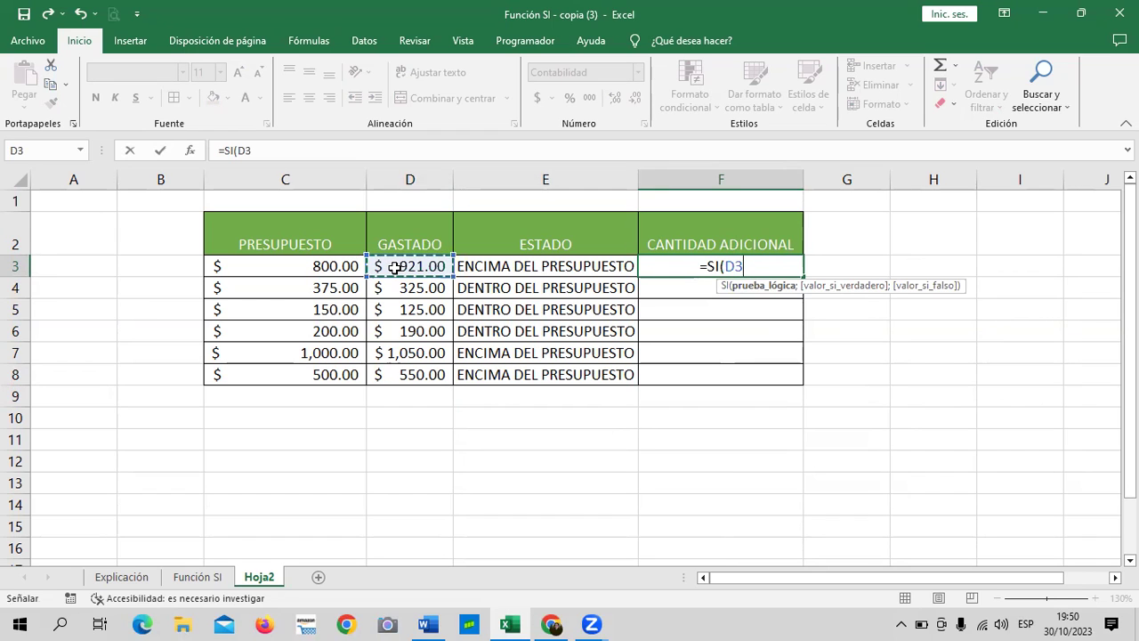
{"action": "type", "text": ">"}
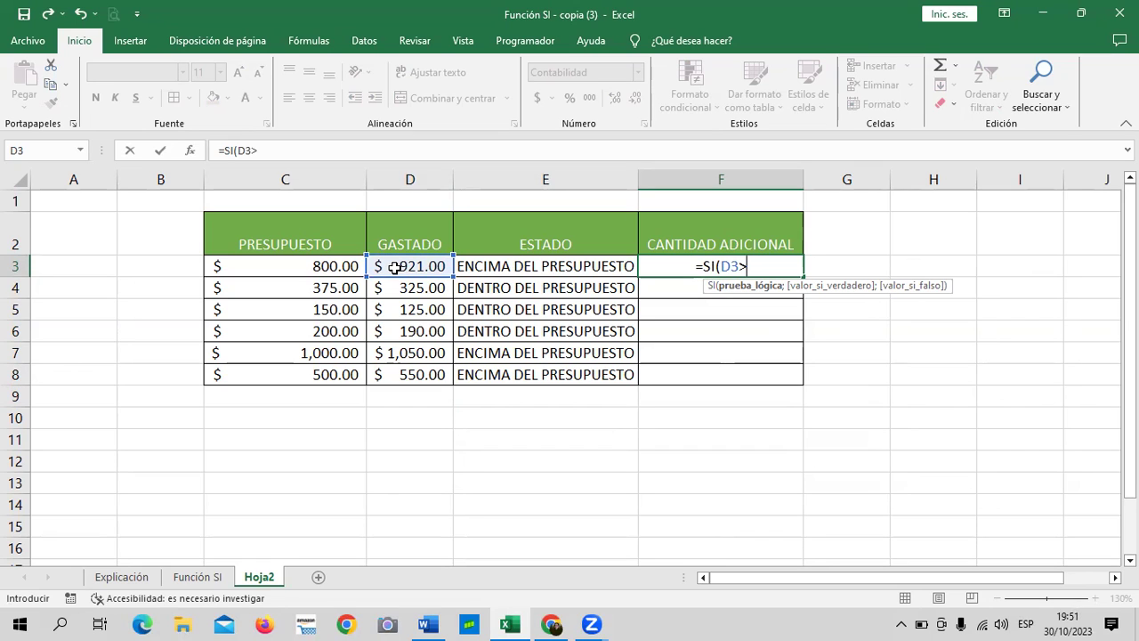
{"action": "left_click", "coordinate": [340, 265]}
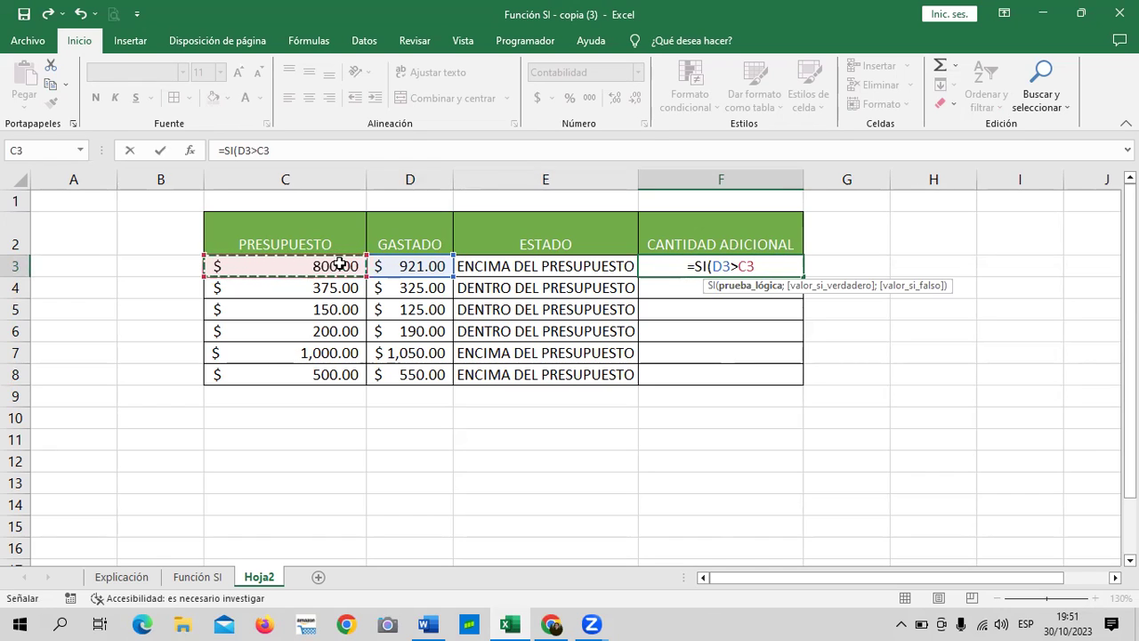
{"action": "type", "text": ";"}
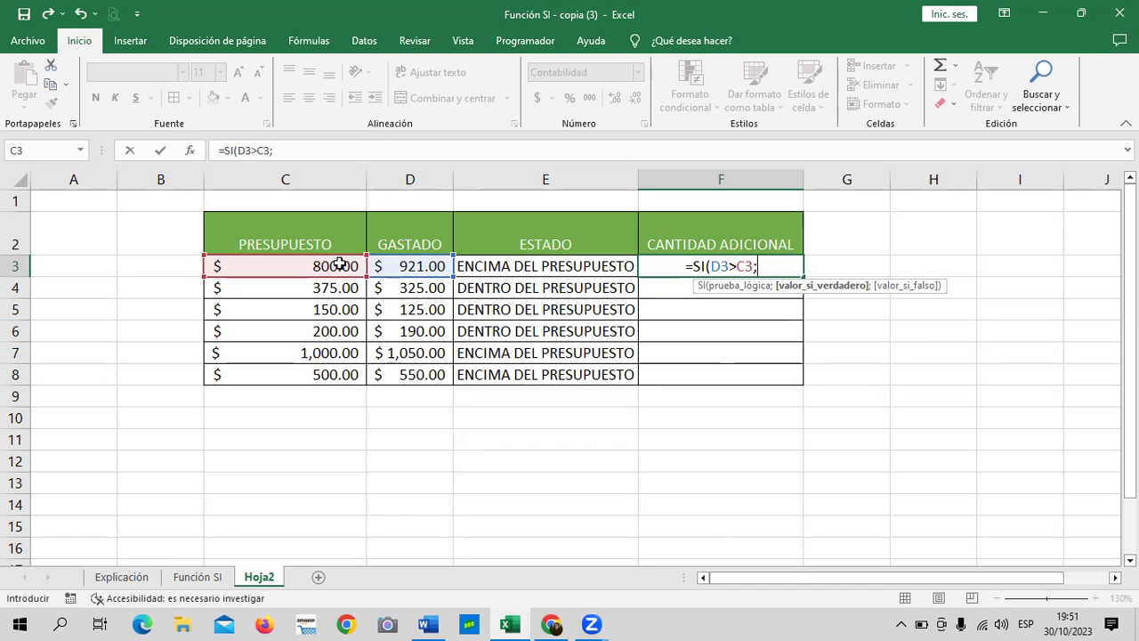
Complete F3 as =SI(D3>C3;D3-C3;0), showing an overspend of $121.00
{"action": "left_click", "coordinate": [411, 266]}
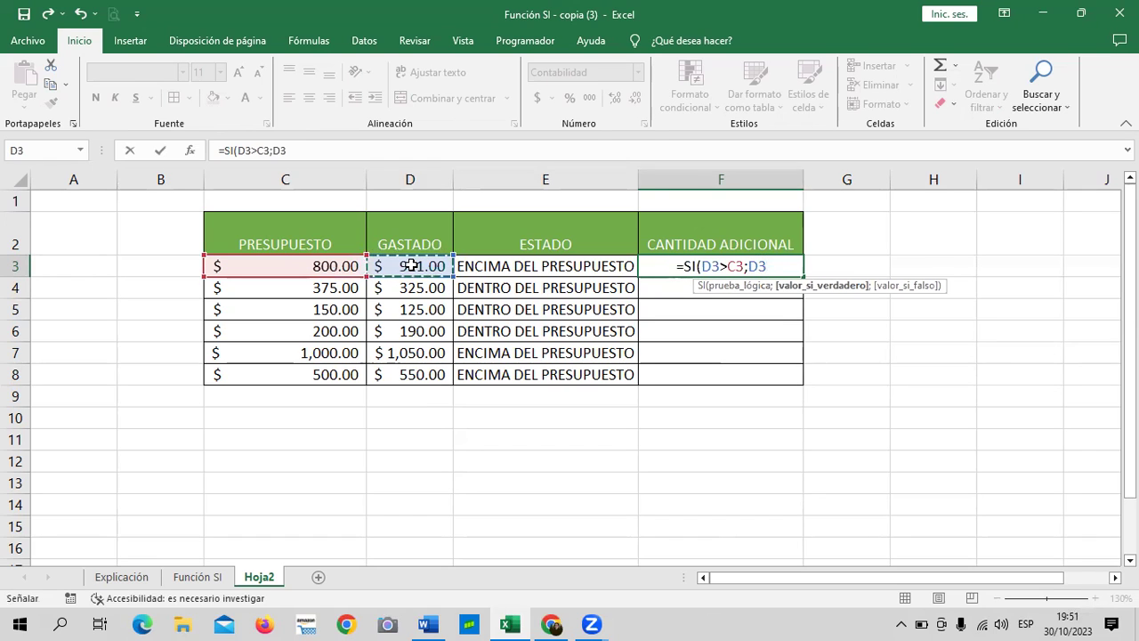
{"action": "type", "text": "-"}
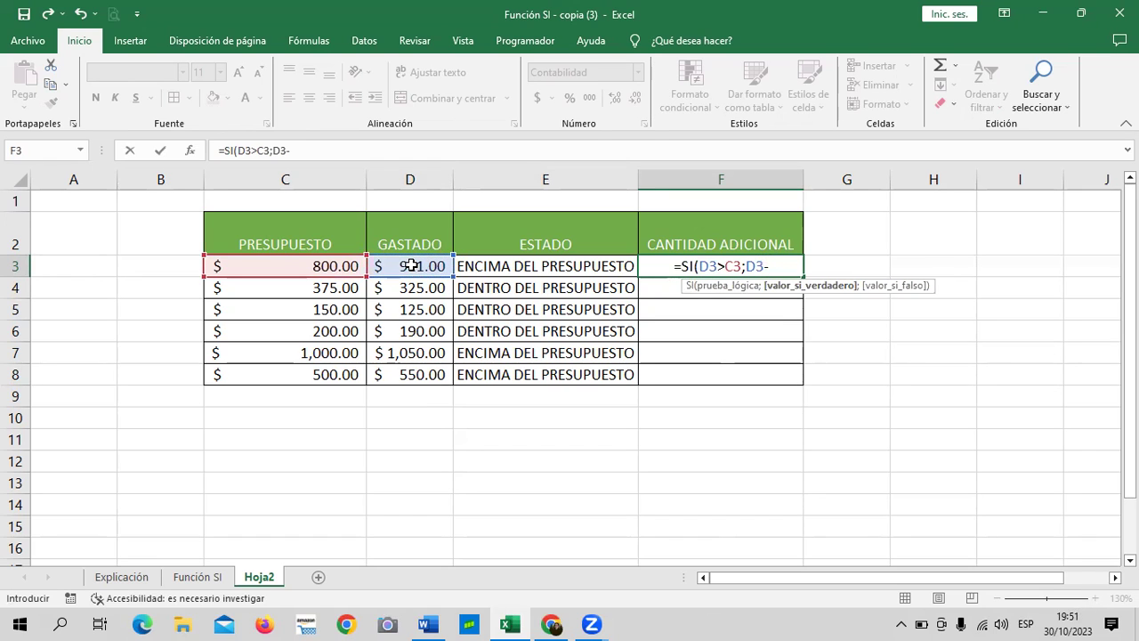
{"action": "left_click", "coordinate": [314, 266]}
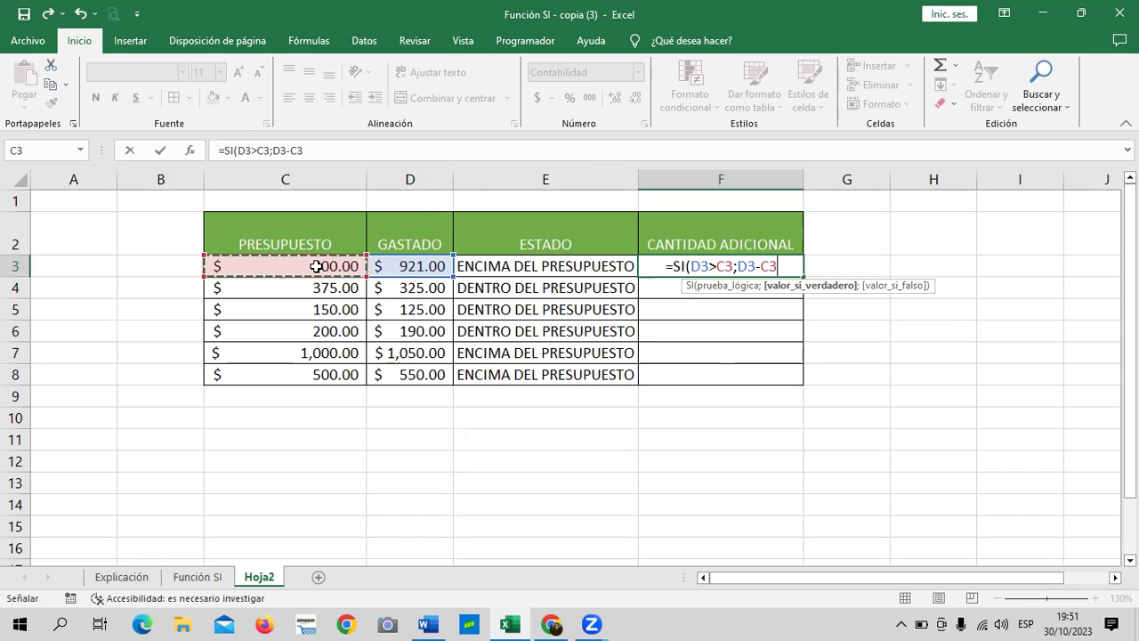
{"action": "type", "text": ";0"}
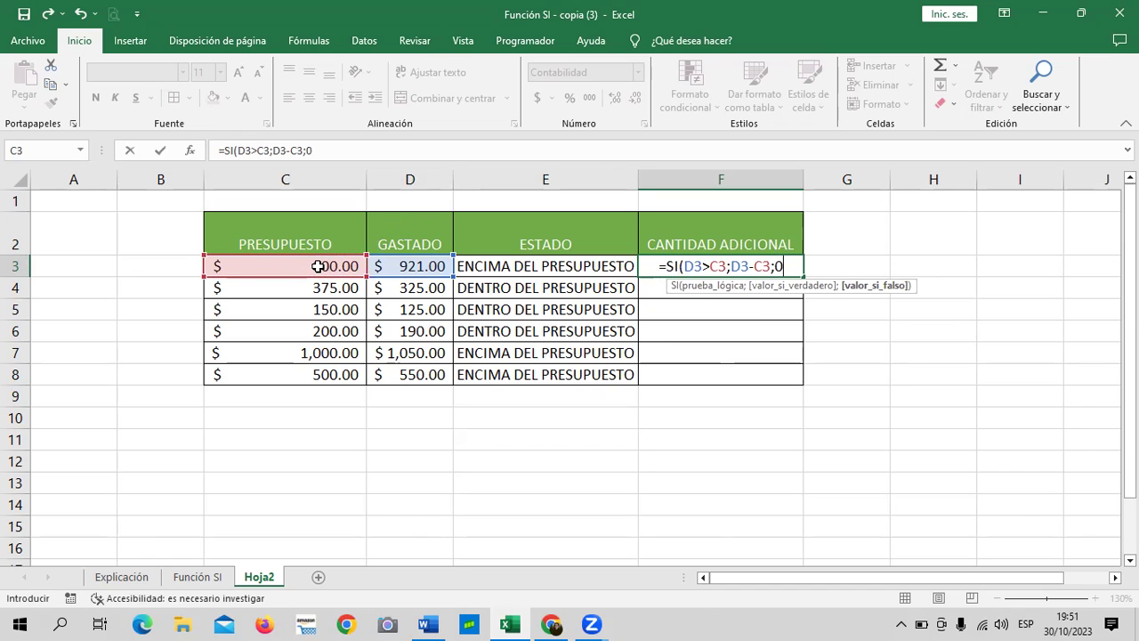
{"action": "type", "text": ")"}
{"action": "key", "text": "Return"}
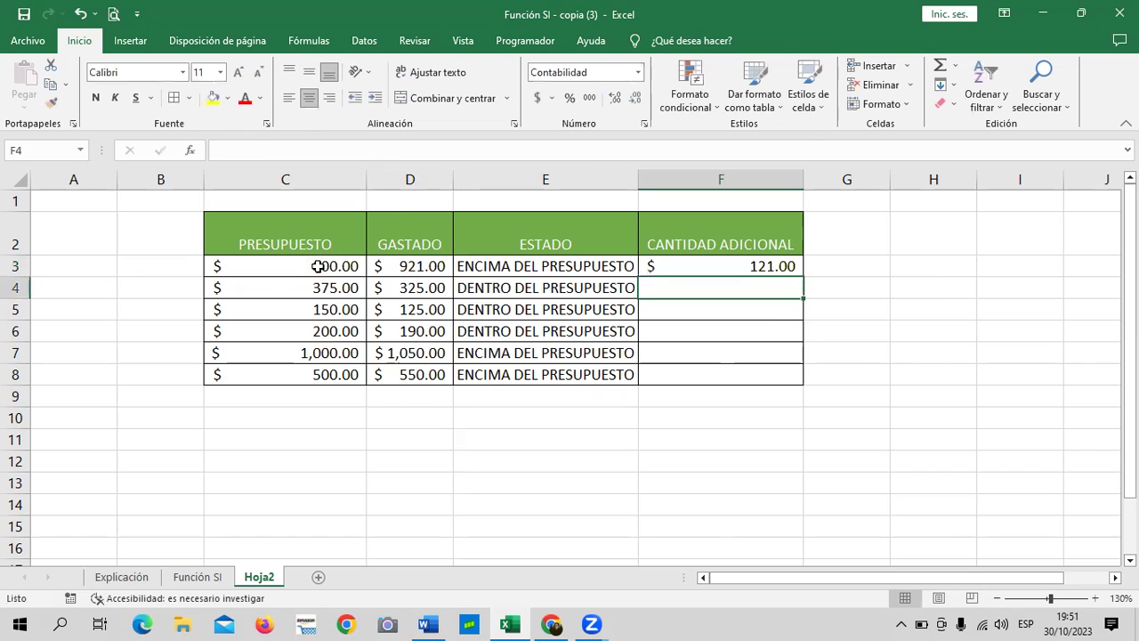
Fill F3's SI formula down to F8 (121.00, -, -, -, 50.00, 50.00) and view the Explicación sheet
{"action": "left_click", "coordinate": [697, 263]}
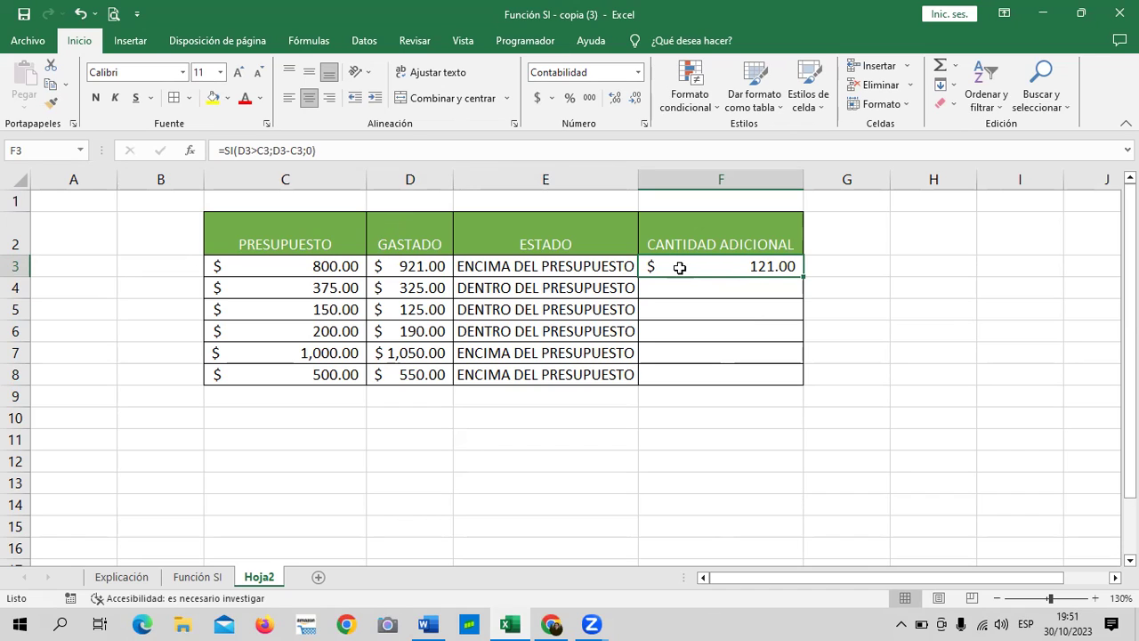
{"action": "left_click", "coordinate": [422, 266]}
{"action": "left_click", "coordinate": [690, 269]}
{"action": "left_click_drag", "start_coordinate": [803, 275], "coordinate": [807, 377]}
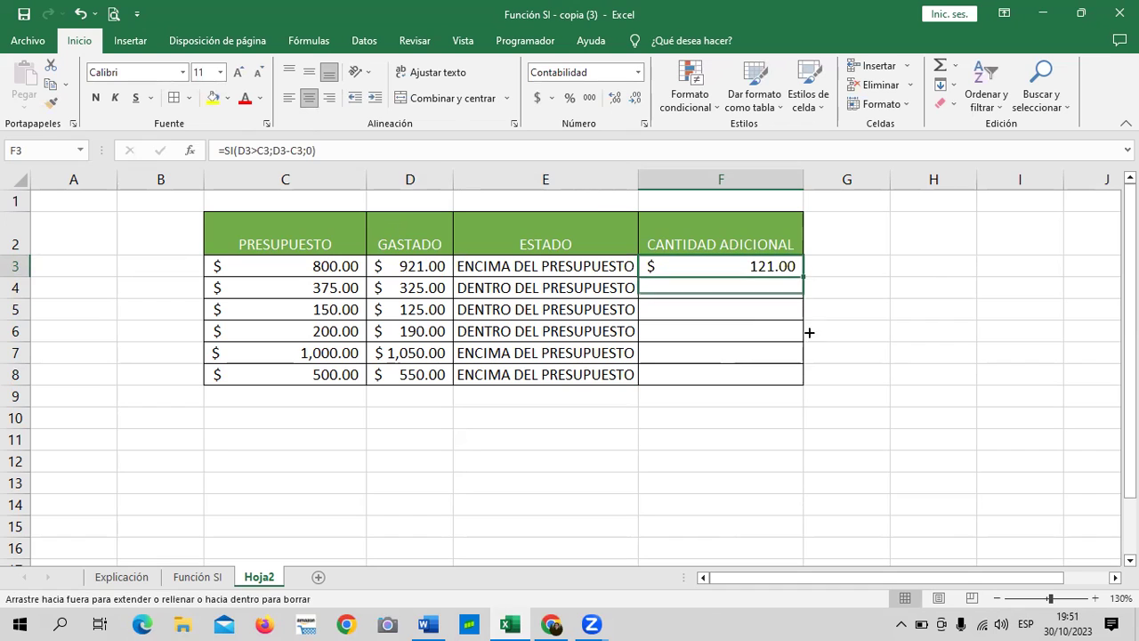
{"action": "left_click", "coordinate": [878, 352]}
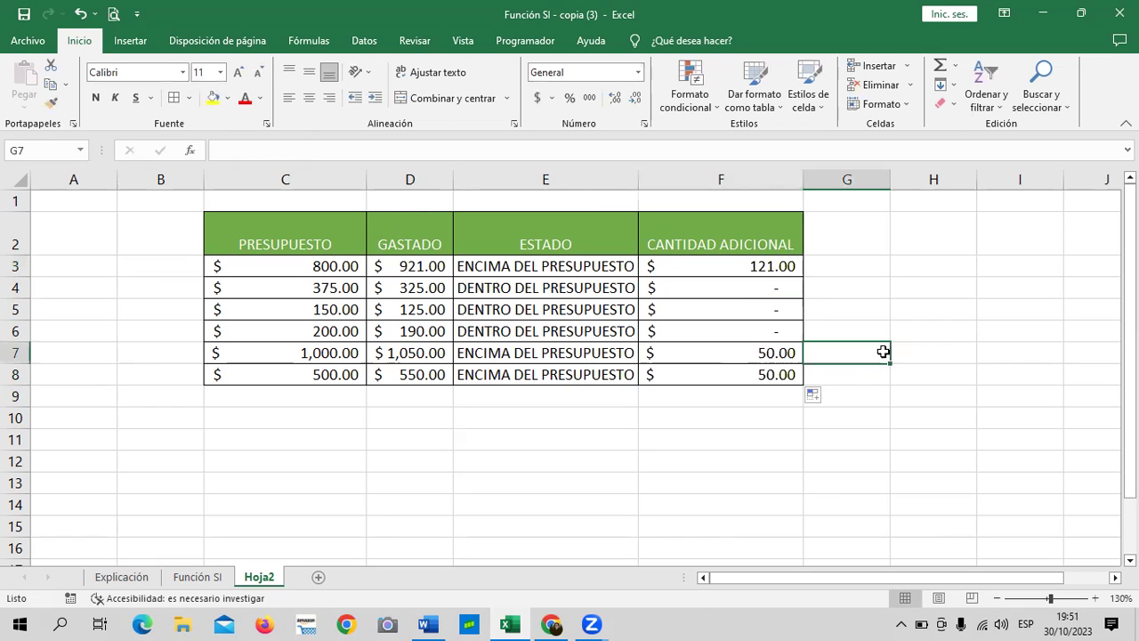
{"action": "left_click", "coordinate": [133, 577]}
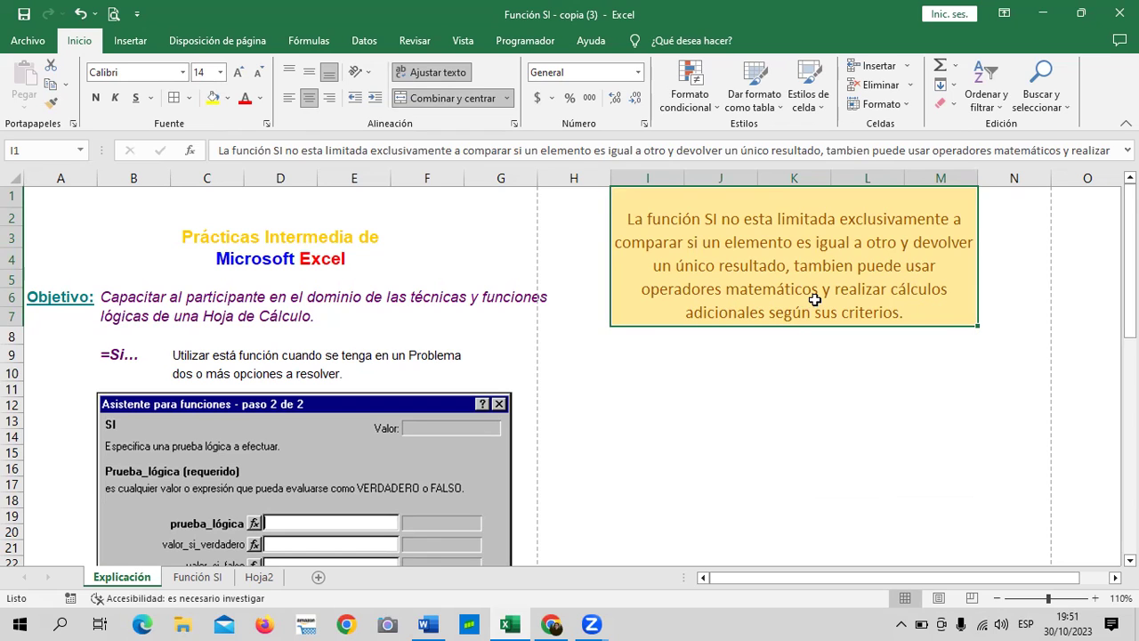
Review the SI formulas on the Función SI sheet in I5, J5, J19 and row 23
{"action": "left_click", "coordinate": [206, 580]}
{"action": "scroll", "coordinate": [542, 422], "scroll_direction": "up", "scroll_amount": 3}
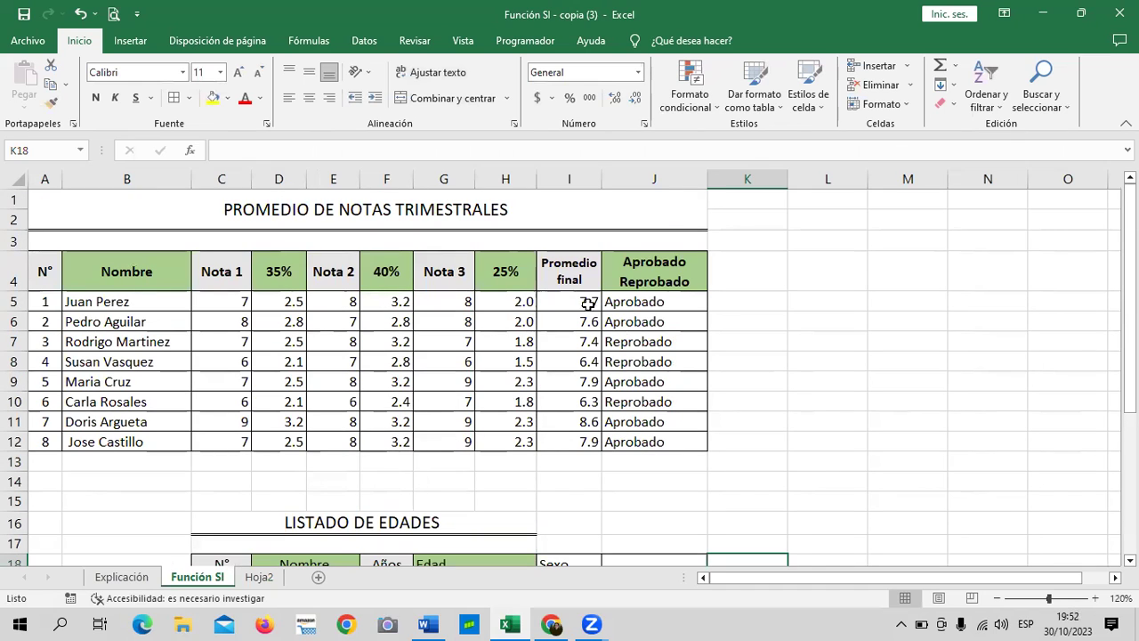
{"action": "left_click", "coordinate": [587, 304]}
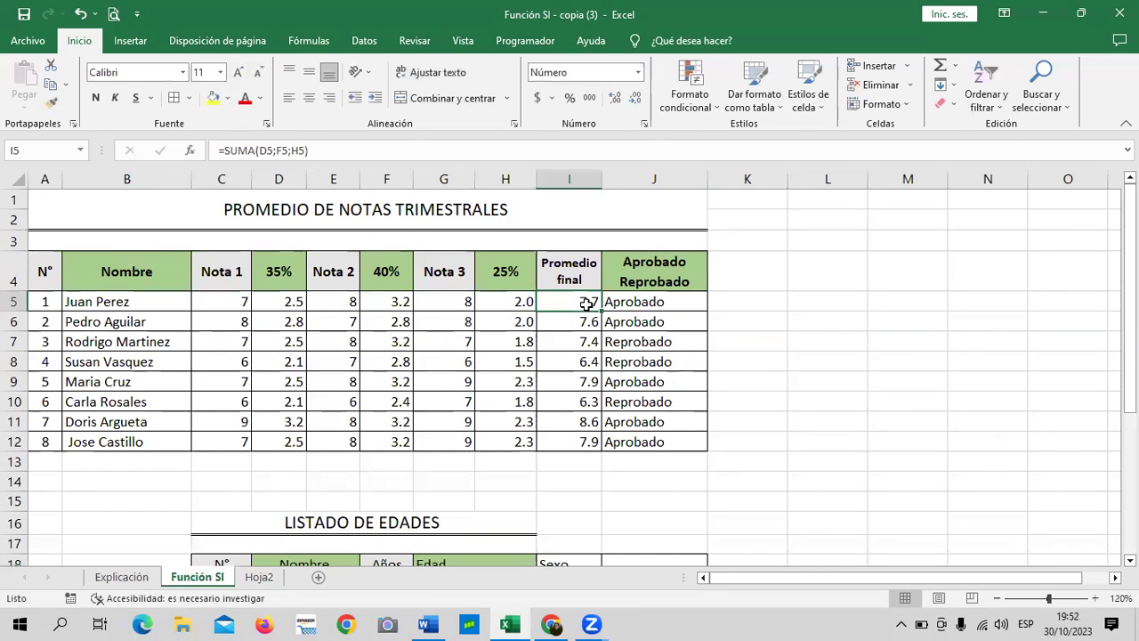
{"action": "left_click", "coordinate": [628, 303]}
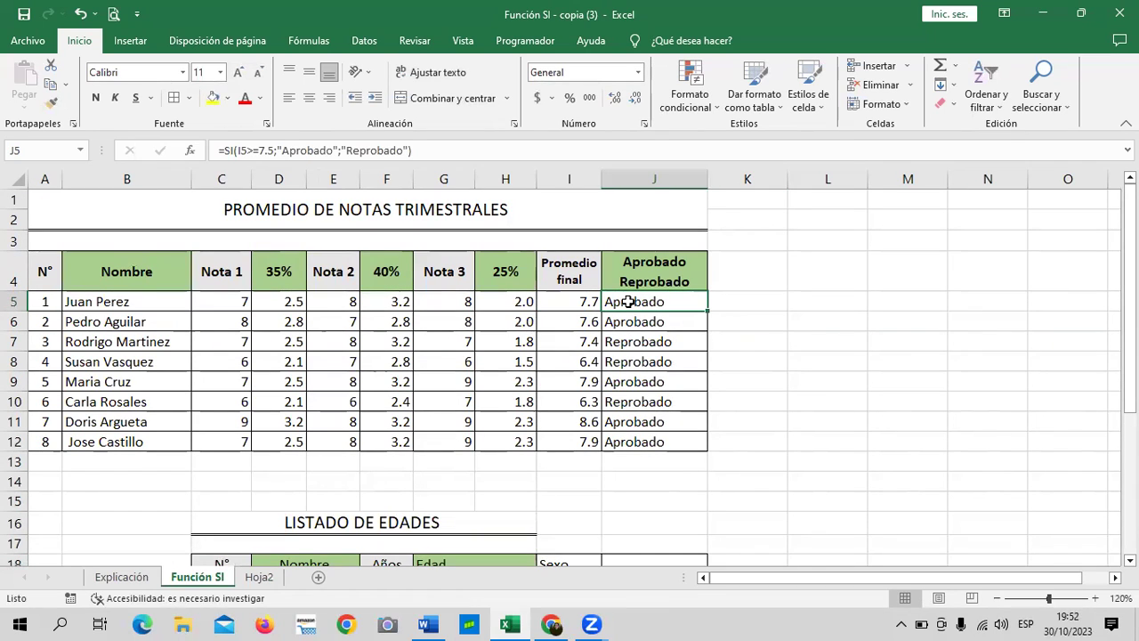
{"action": "scroll", "coordinate": [681, 440], "scroll_direction": "down", "scroll_amount": 2}
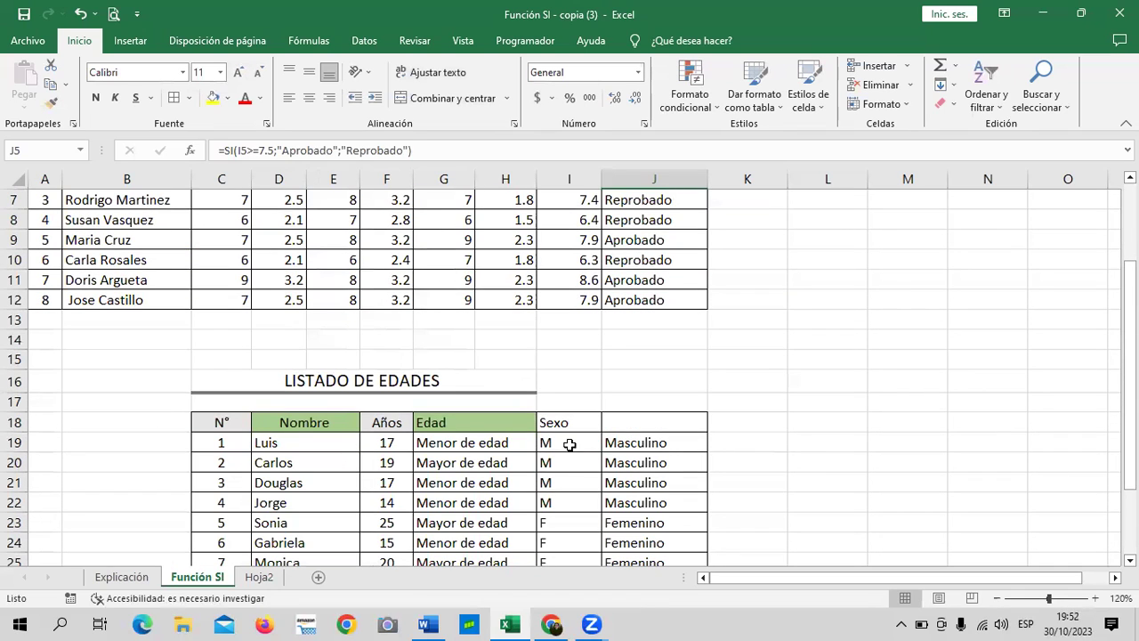
{"action": "left_click", "coordinate": [647, 442]}
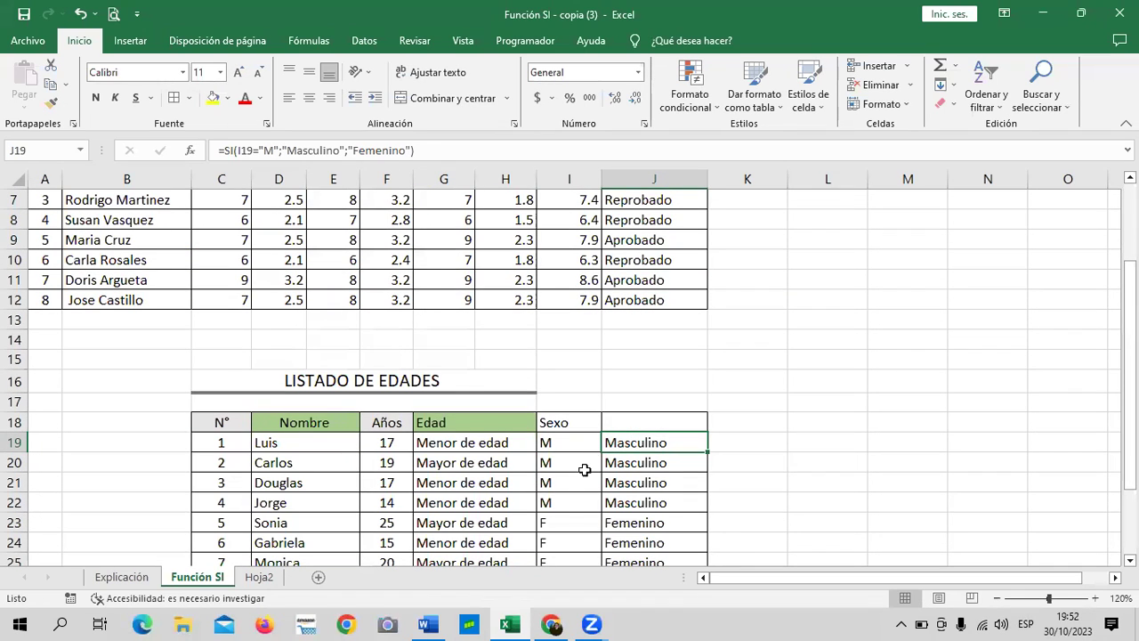
{"action": "left_click", "coordinate": [614, 523]}
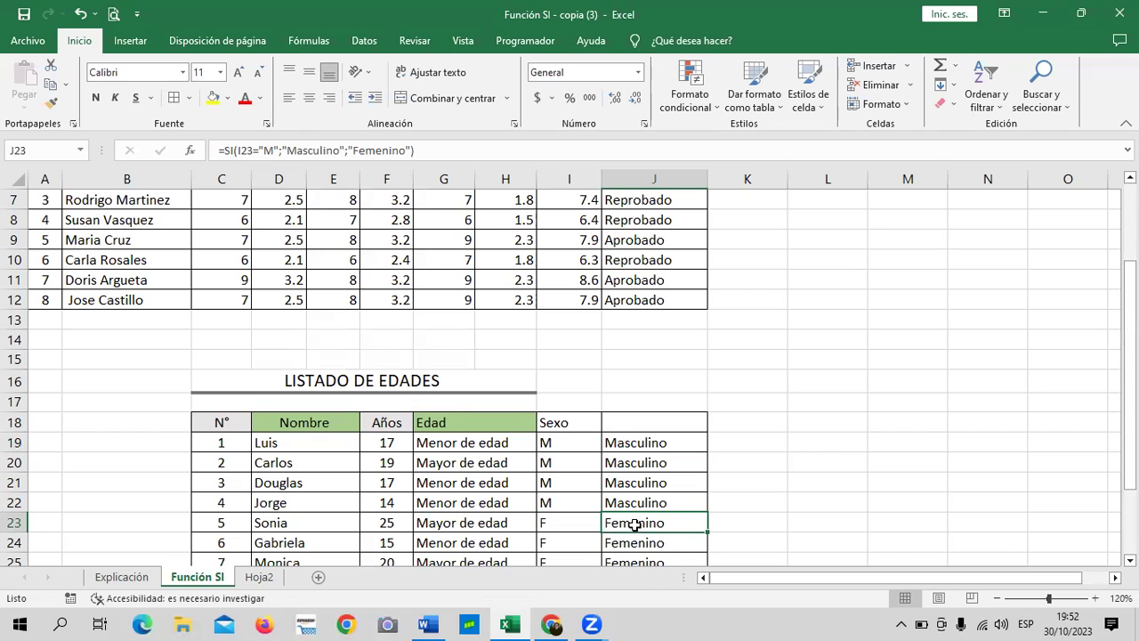
{"action": "scroll", "coordinate": [392, 480], "scroll_direction": "down", "scroll_amount": 2}
Change the last age in F25 to 5 and the first in F19 to 20, then return to Hoja2
{"action": "left_click", "coordinate": [398, 324]}
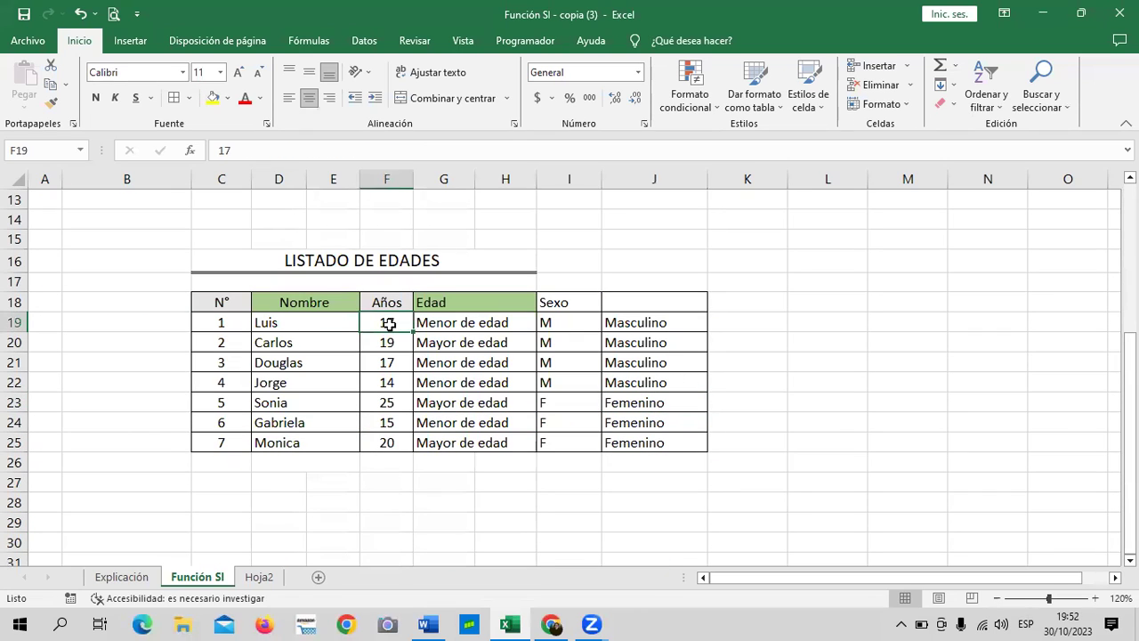
{"action": "left_click", "coordinate": [389, 442]}
{"action": "type", "text": "5"}
{"action": "key", "text": "Return"}
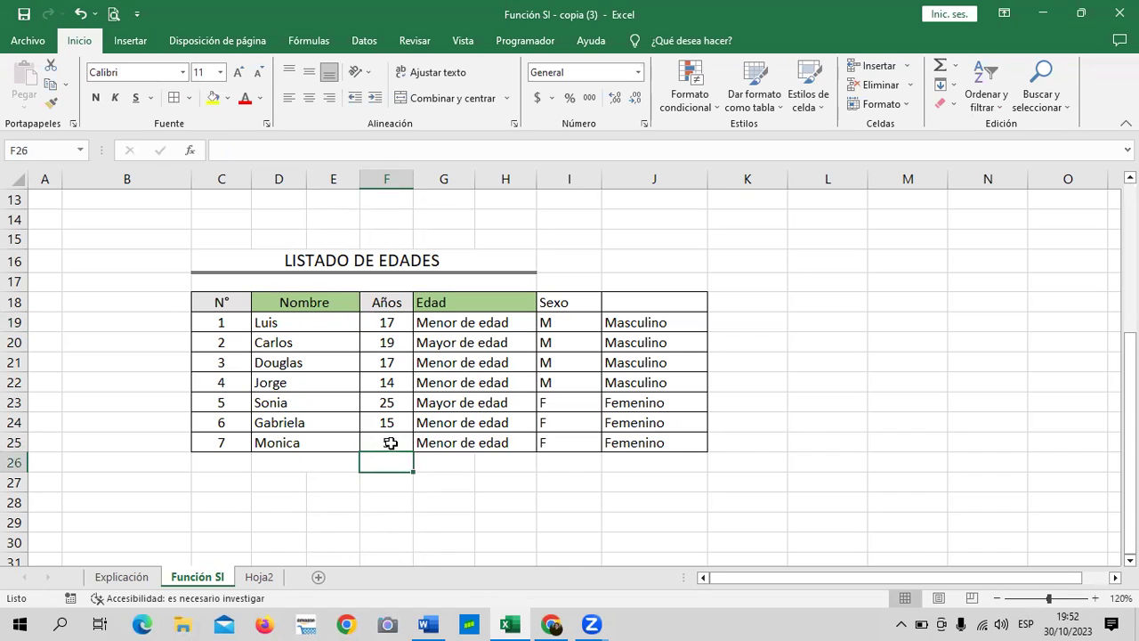
{"action": "left_click", "coordinate": [467, 444]}
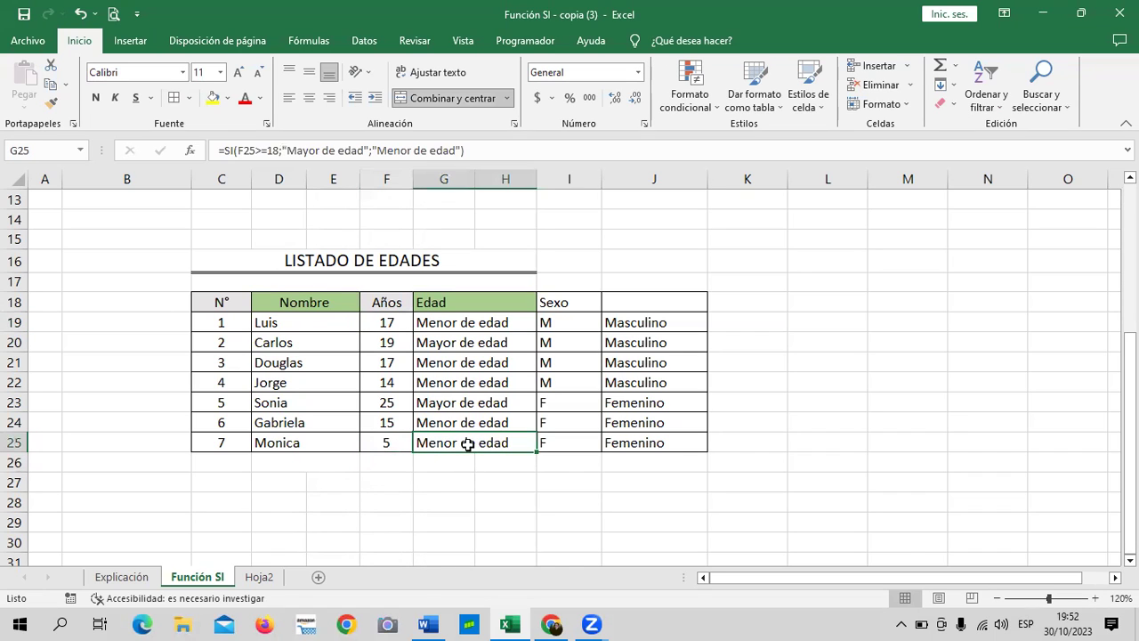
{"action": "left_click", "coordinate": [390, 324]}
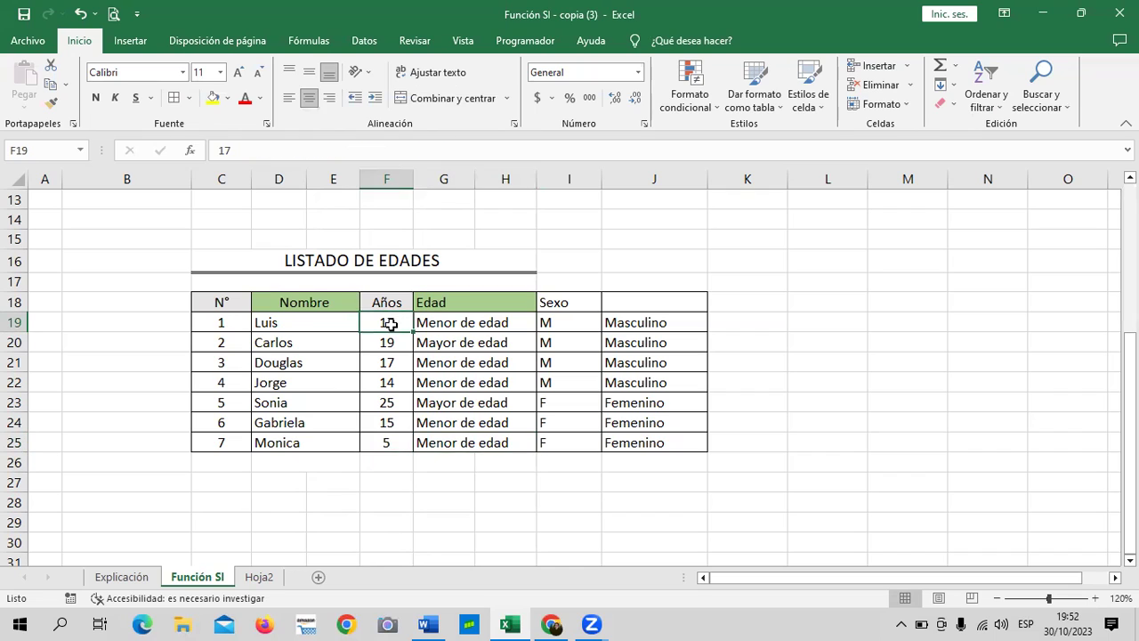
{"action": "type", "text": "20"}
{"action": "key", "text": "Return"}
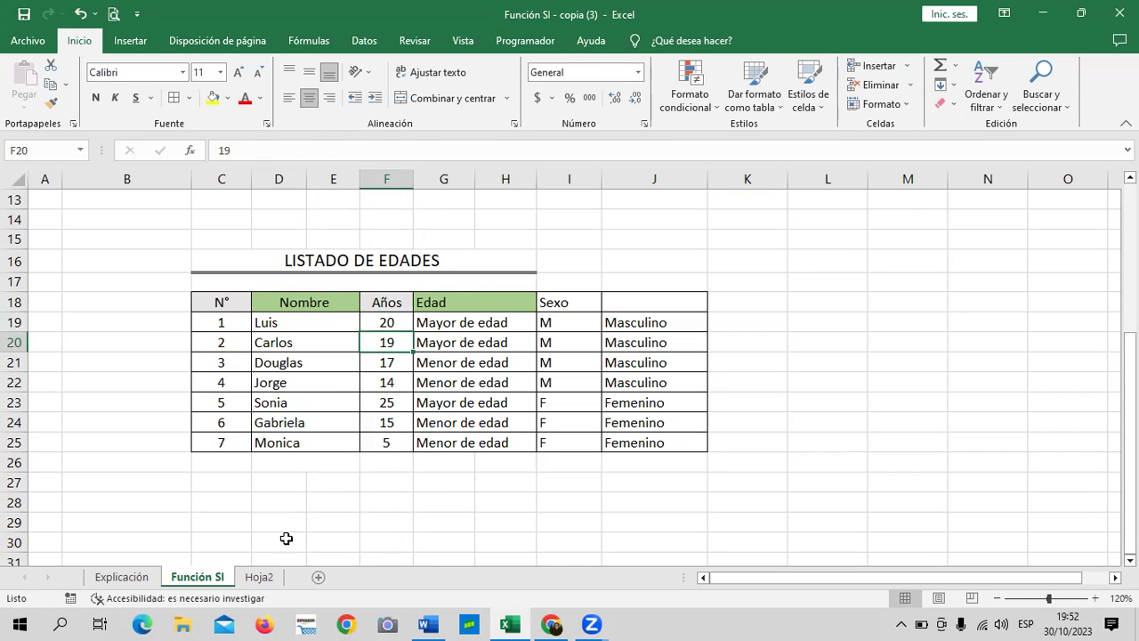
{"action": "left_click", "coordinate": [261, 576]}
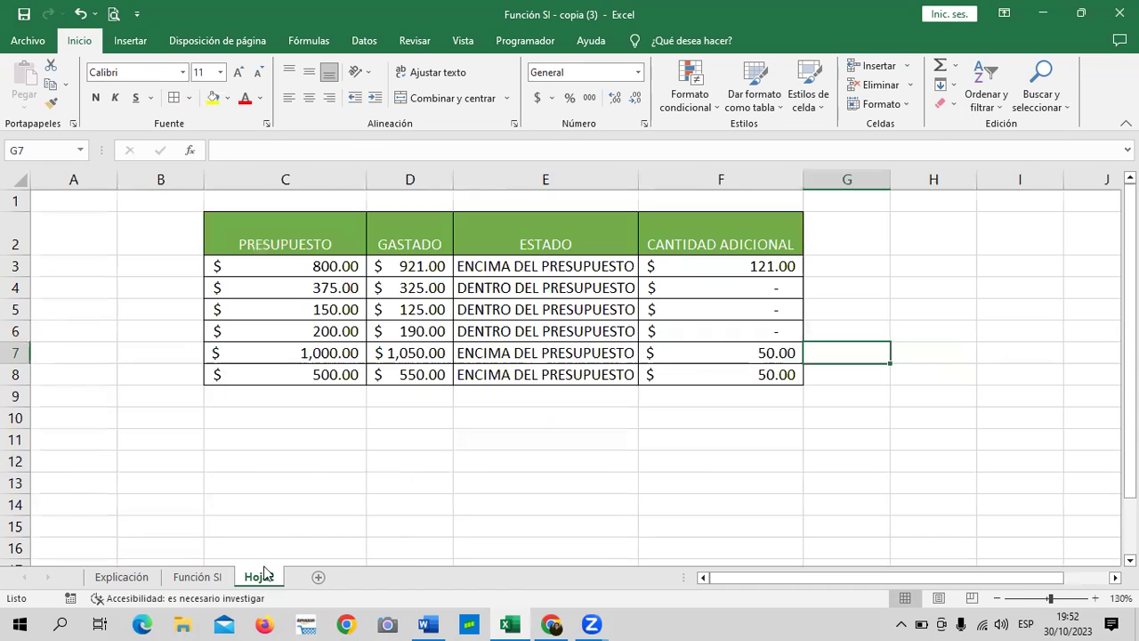
Review the overspend SI formulas in F3 and F4 in edit mode, leaving them unchanged
{"action": "left_click", "coordinate": [737, 266]}
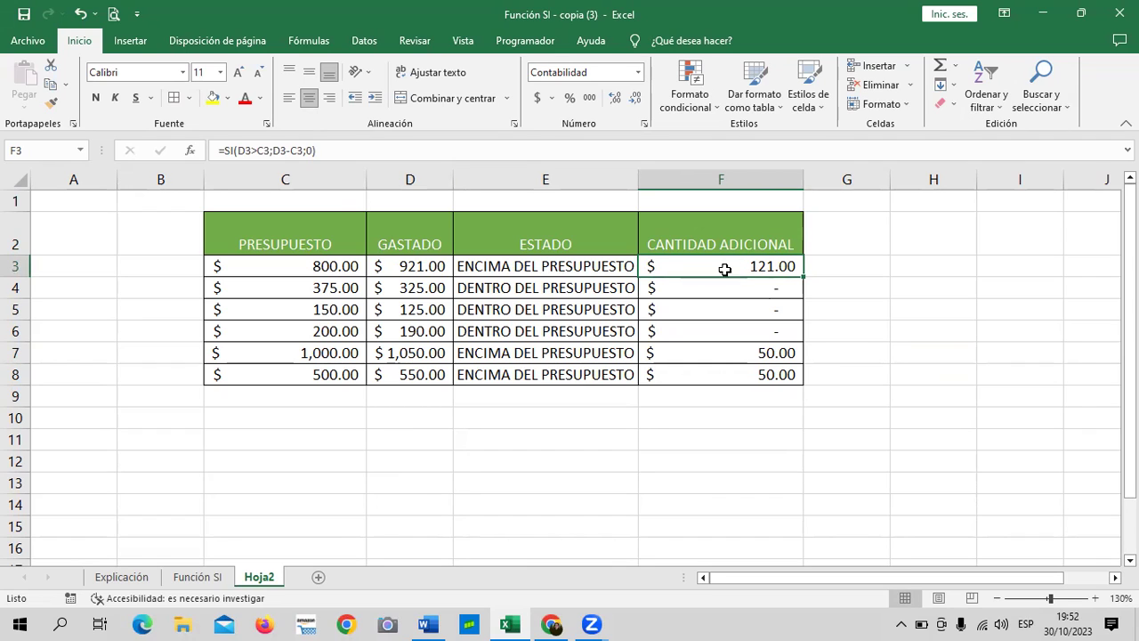
{"action": "left_click", "coordinate": [537, 148]}
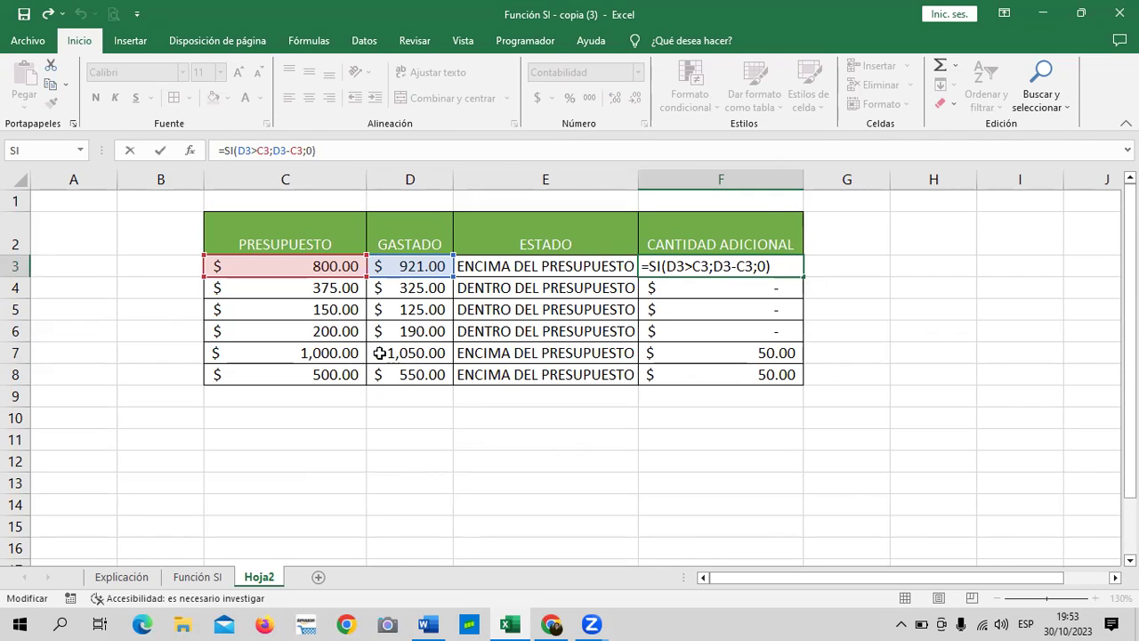
{"action": "key", "text": "Return"}
{"action": "left_click", "coordinate": [673, 259]}
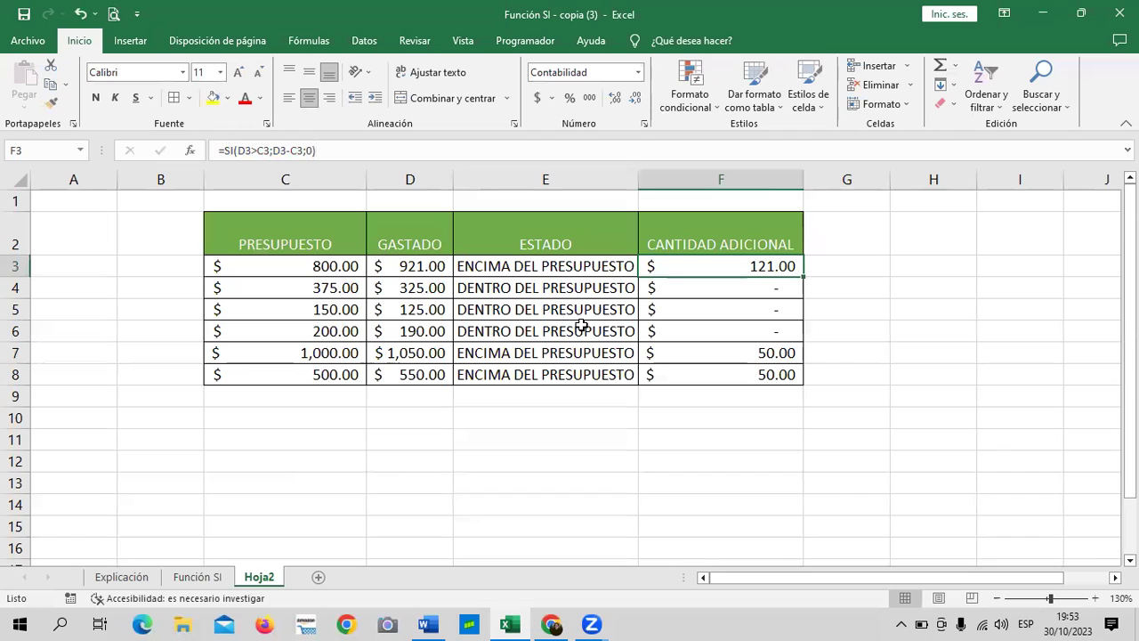
{"action": "left_click_drag", "start_coordinate": [469, 288], "coordinate": [476, 332]}
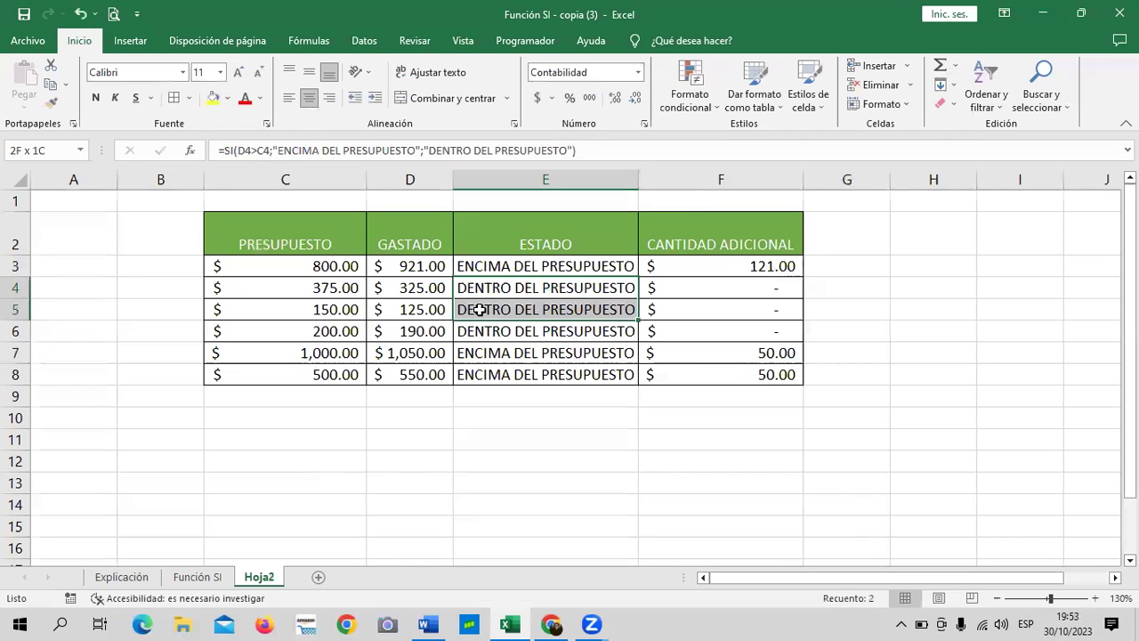
{"action": "left_click", "coordinate": [727, 285]}
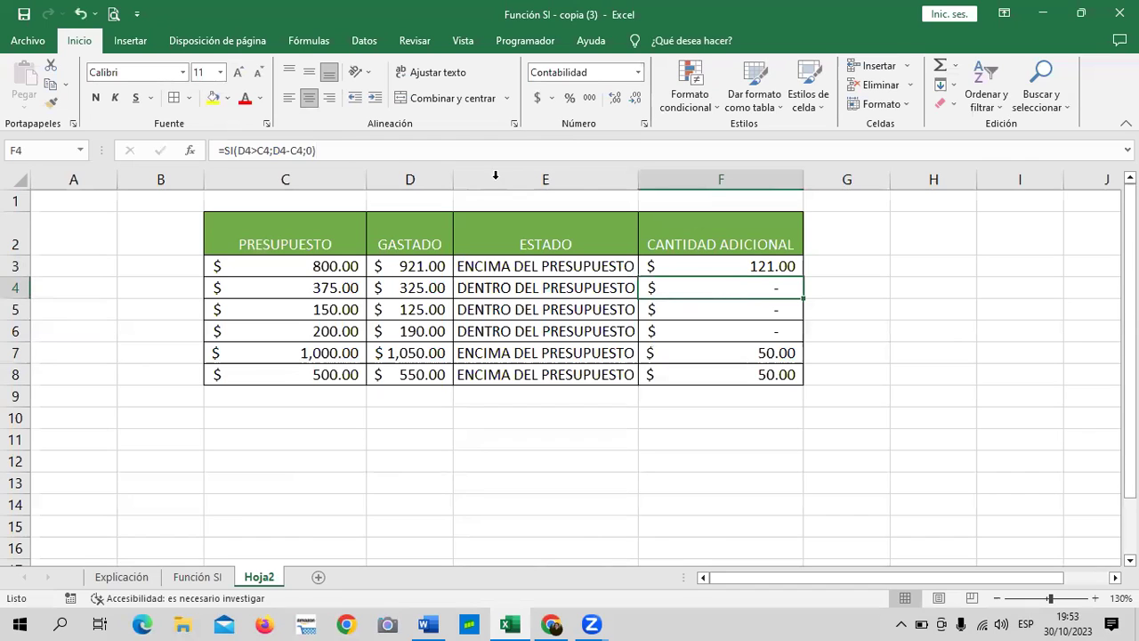
{"action": "left_click", "coordinate": [311, 150]}
{"action": "left_click", "coordinate": [334, 150]}
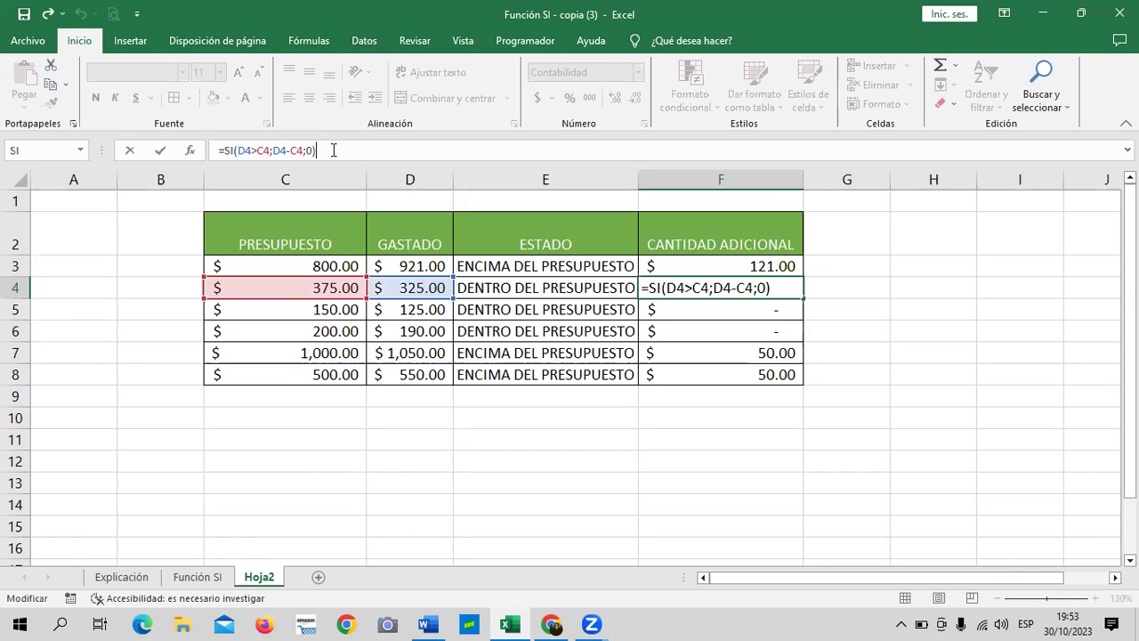
{"action": "key", "text": "Return"}
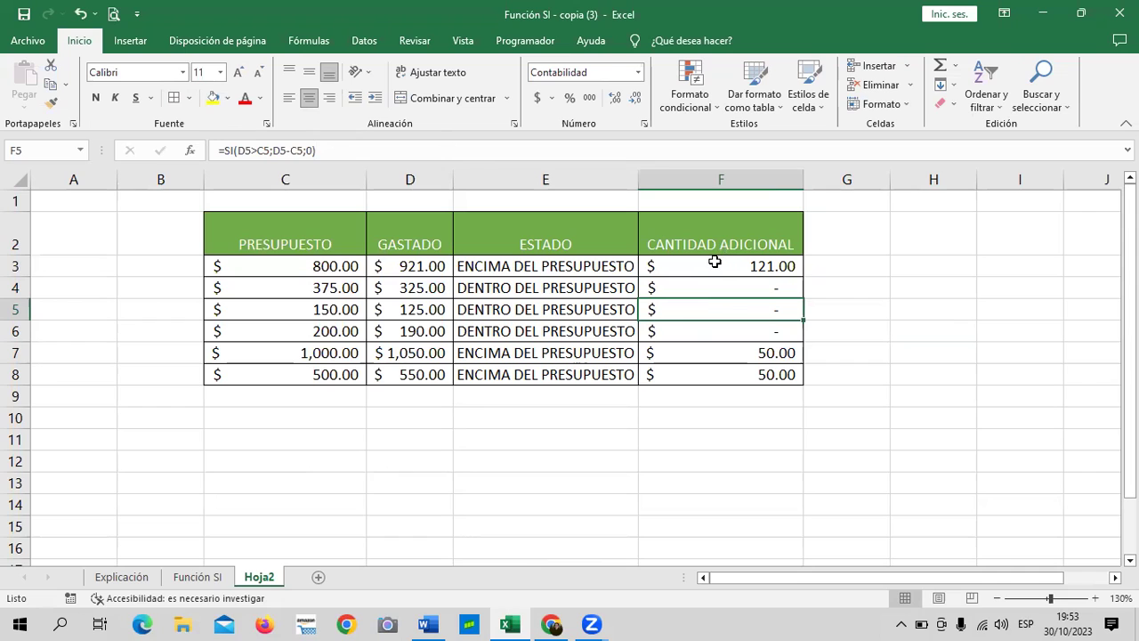
Change D8's spent amount to 500 so row 8 reads DENTRO DEL PRESUPUESTO
{"action": "left_click", "coordinate": [747, 355]}
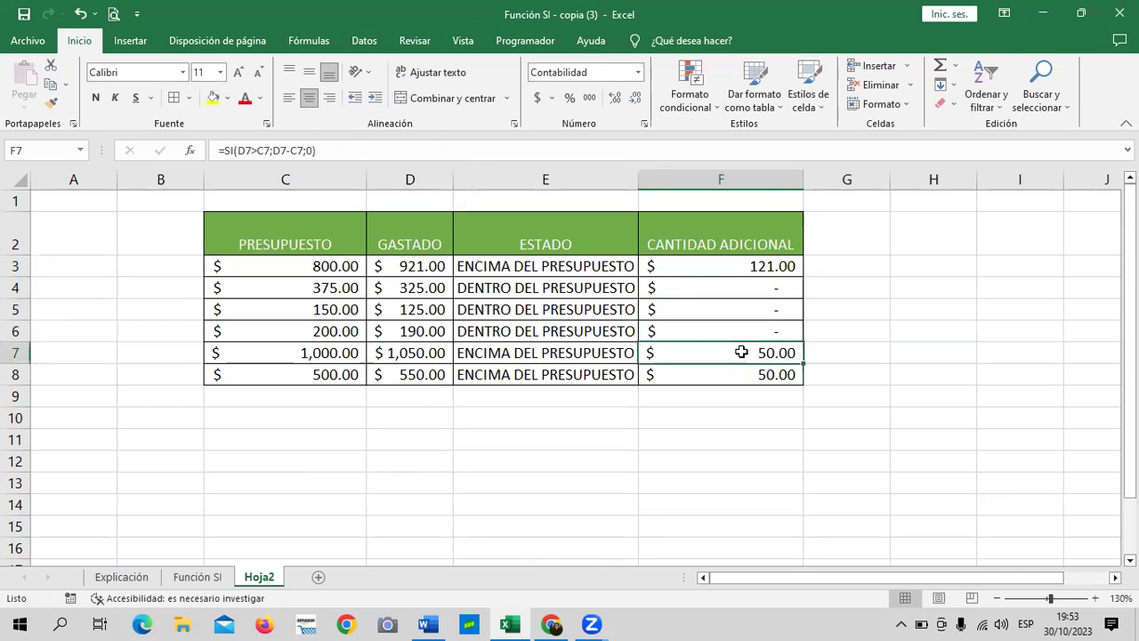
{"action": "left_click", "coordinate": [414, 373]}
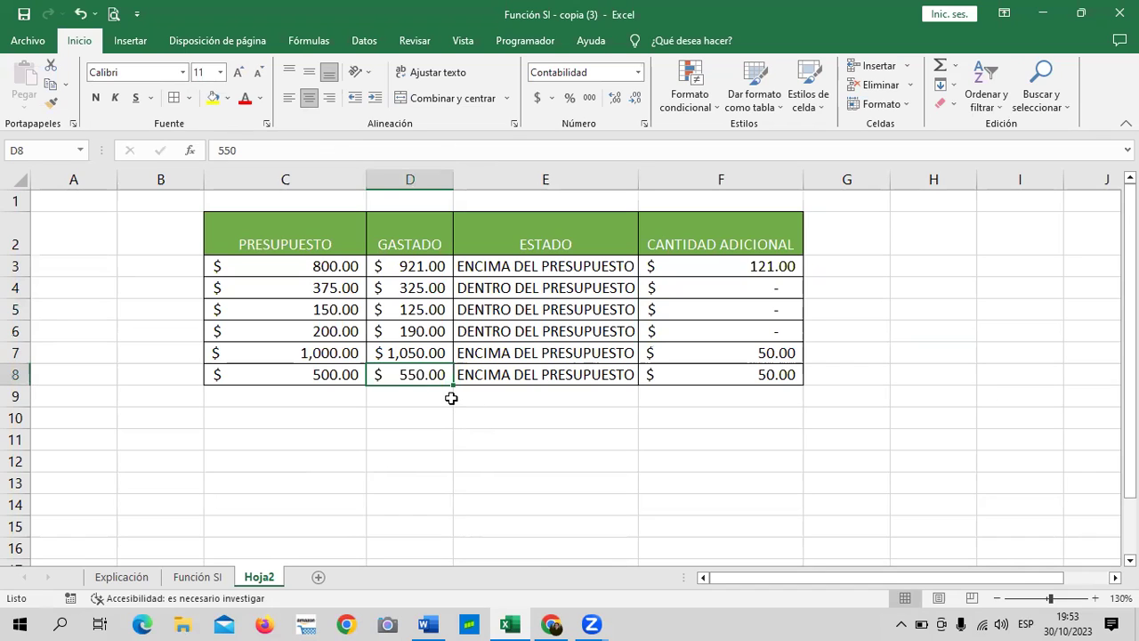
{"action": "type", "text": "500"}
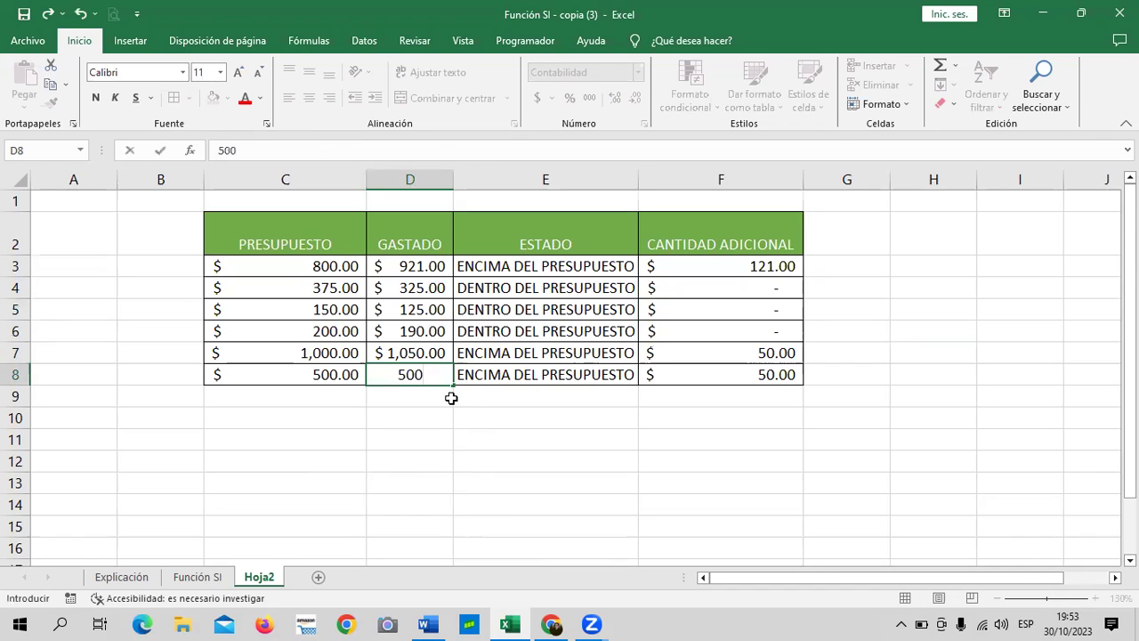
{"action": "key", "text": "Return"}
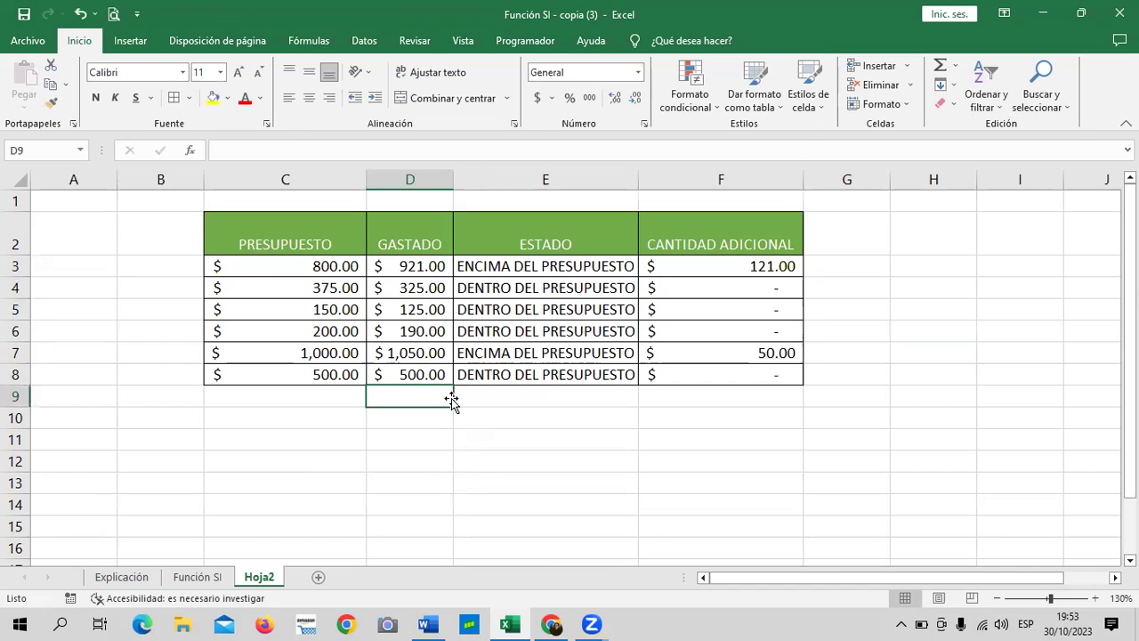
{"action": "left_click", "coordinate": [701, 381]}
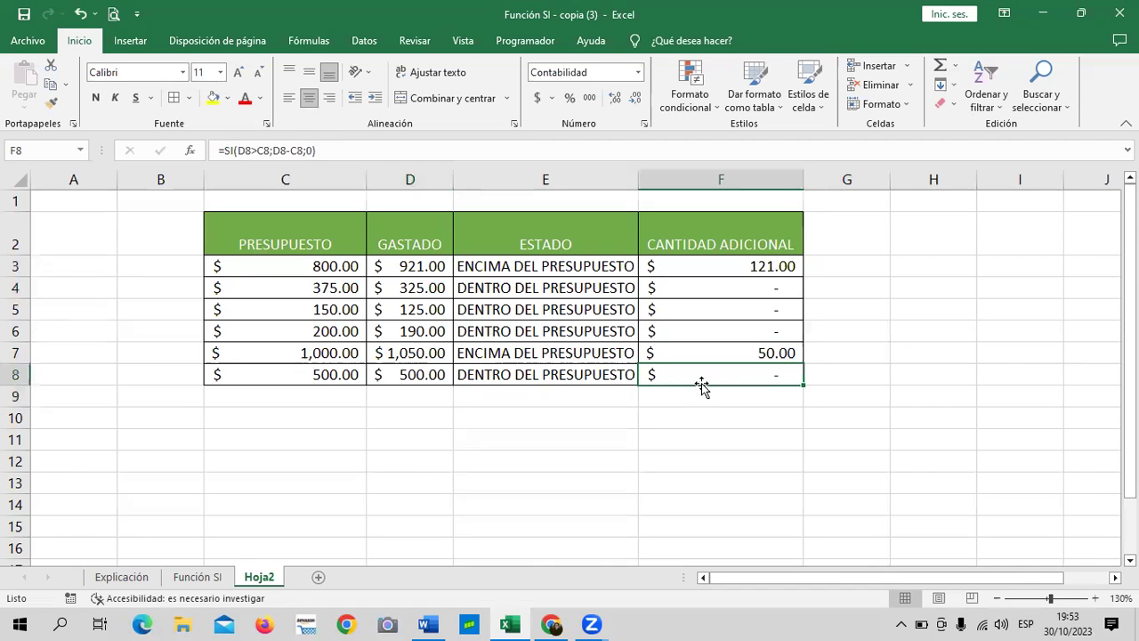
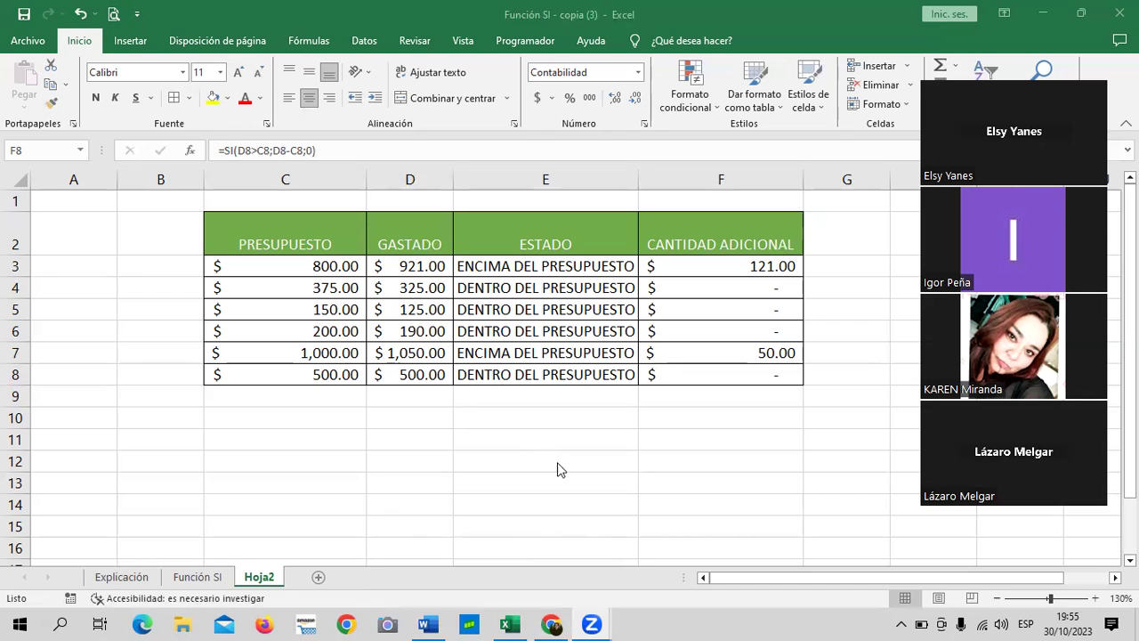
Review the formulas in cells F3, F4, F8 and F7 of Hoja2
{"action": "left_click", "coordinate": [710, 265]}
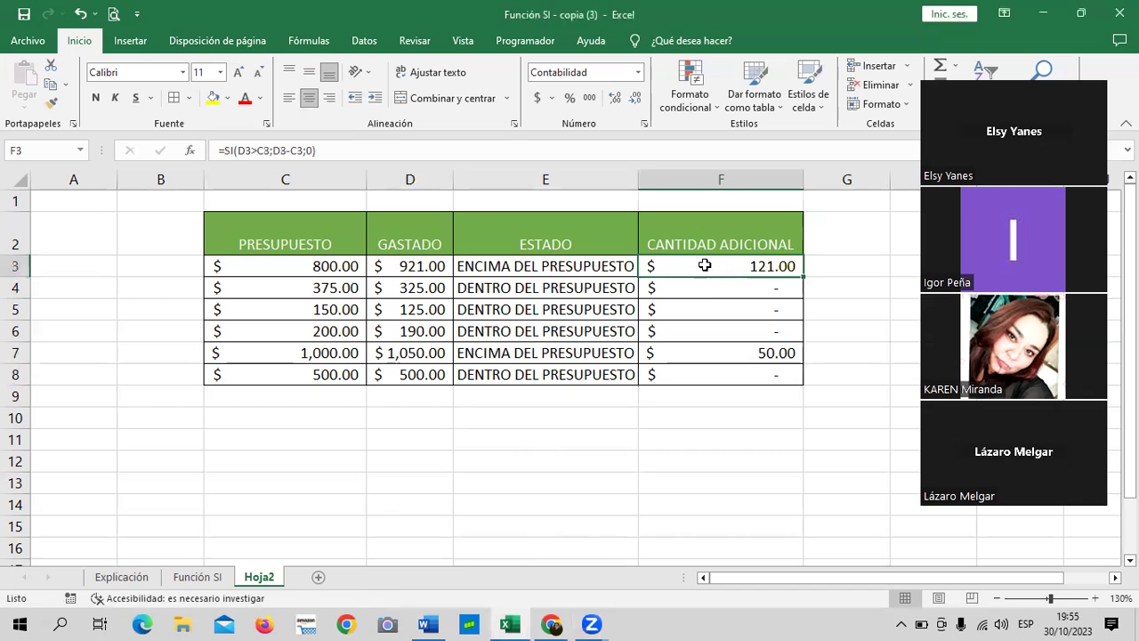
{"action": "left_click", "coordinate": [690, 287]}
{"action": "left_click", "coordinate": [674, 377]}
{"action": "left_click", "coordinate": [689, 354]}
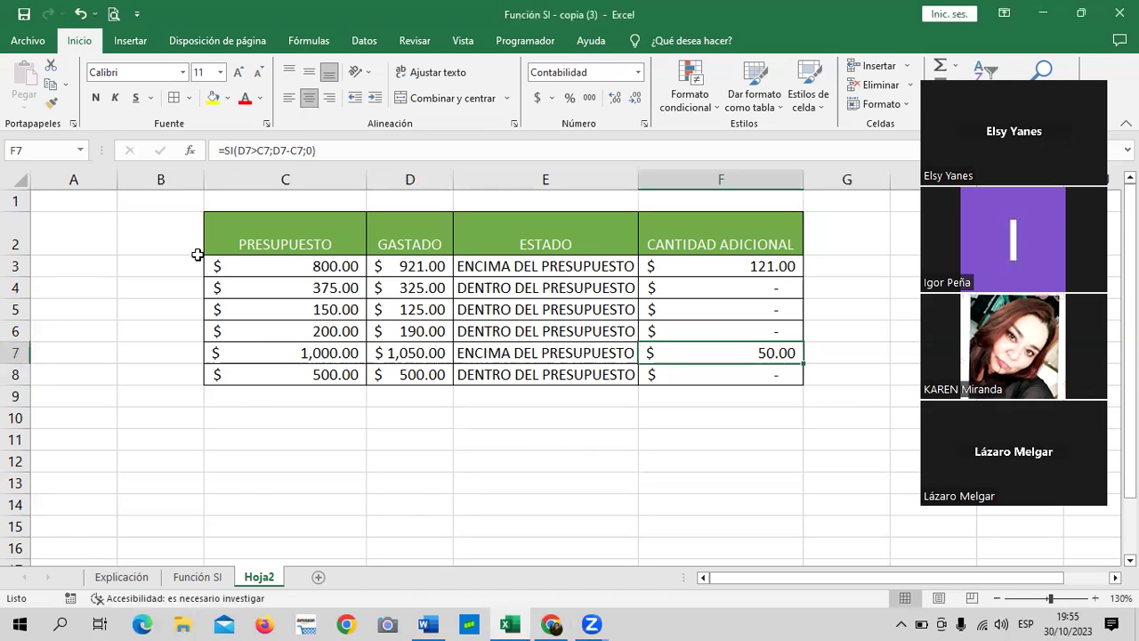
On the Función SI sheet, review the Aprobado/Reprobado formula in J5 and the Masculino/Femenino formula in J19
{"action": "left_click", "coordinate": [197, 577]}
{"action": "scroll", "coordinate": [588, 403], "scroll_direction": "up", "scroll_amount": 5}
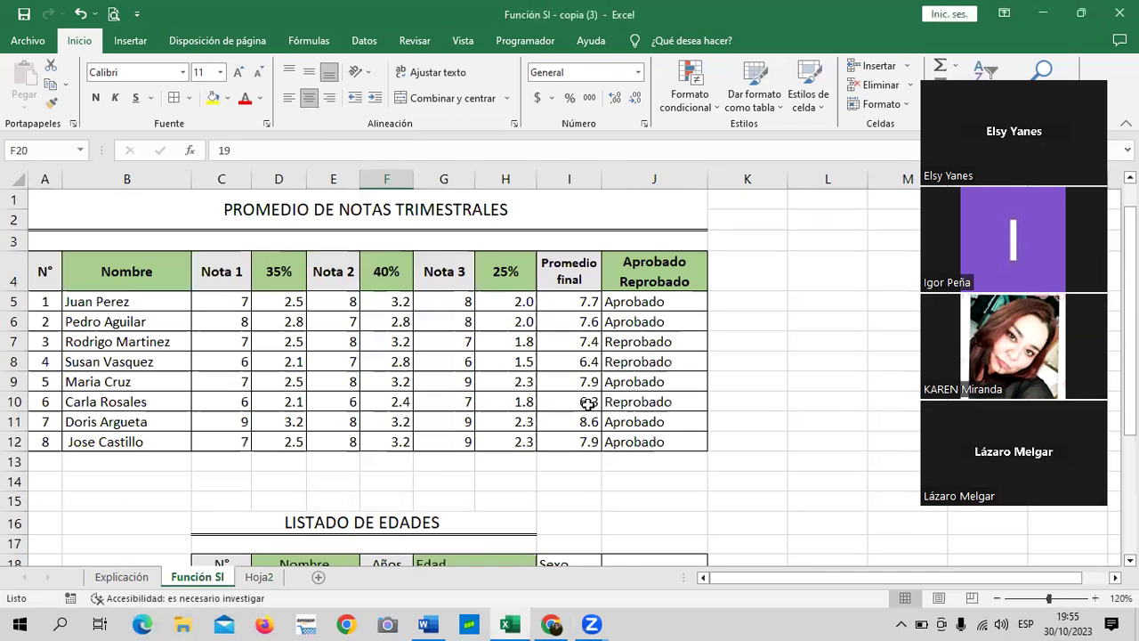
{"action": "left_click", "coordinate": [627, 301]}
{"action": "scroll", "coordinate": [636, 373], "scroll_direction": "down", "scroll_amount": 3}
{"action": "left_click", "coordinate": [633, 383]}
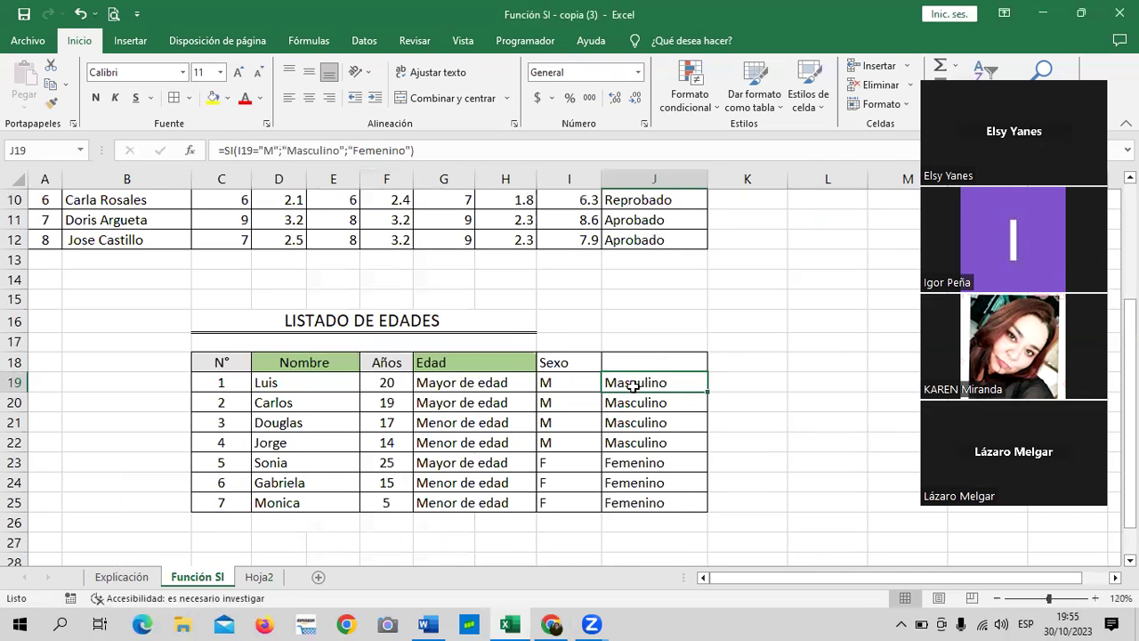
{"action": "scroll", "coordinate": [640, 373], "scroll_direction": "up", "scroll_amount": 2}
{"action": "left_click", "coordinate": [663, 242]}
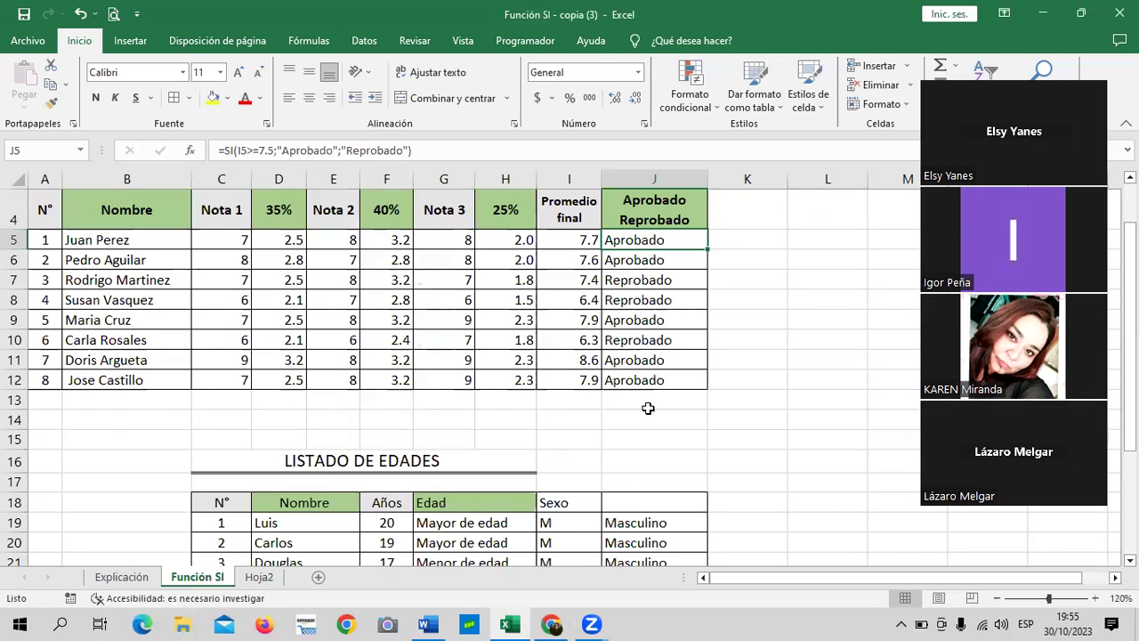
{"action": "left_click", "coordinate": [632, 521]}
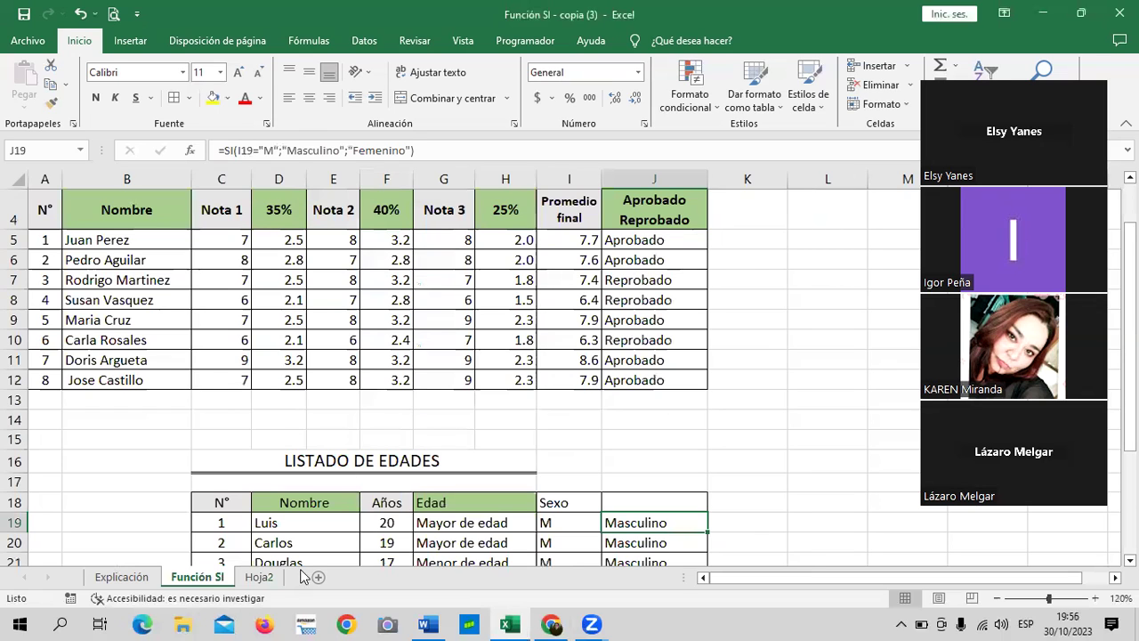
Check Hoja2's F3 formula, then flip through the Función SI and Explicación sheets
{"action": "left_click", "coordinate": [262, 577]}
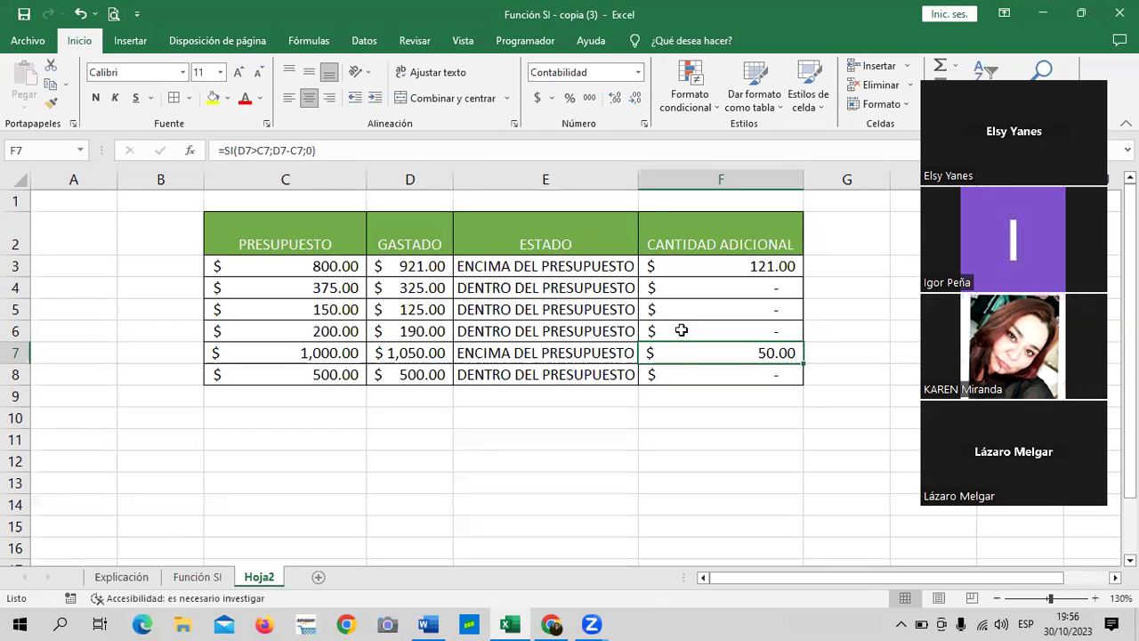
{"action": "left_click", "coordinate": [708, 266]}
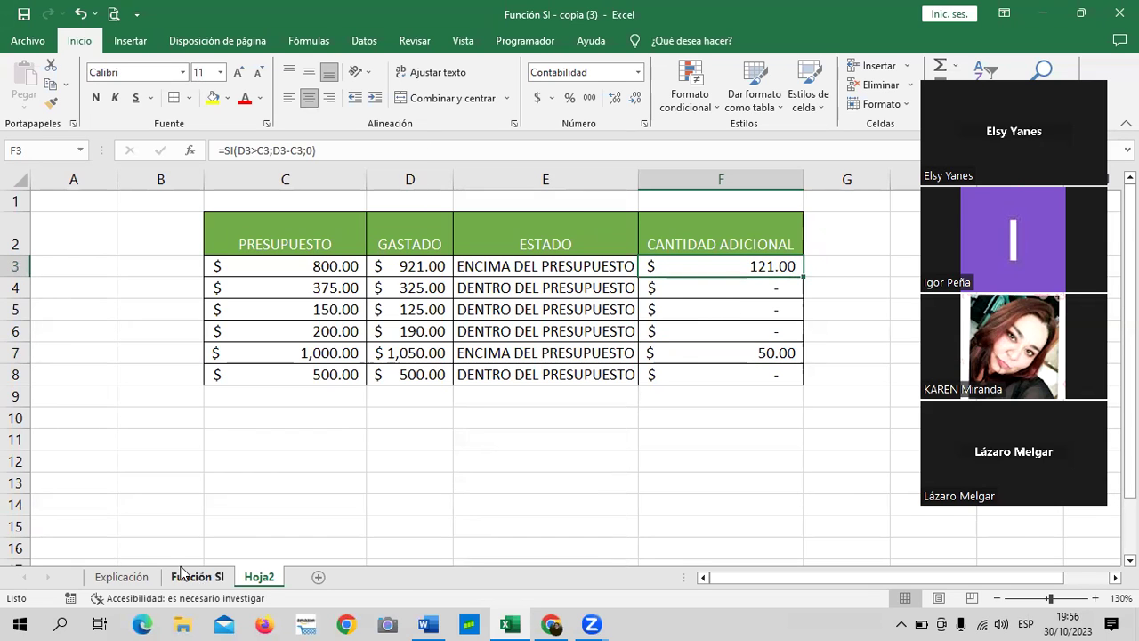
{"action": "left_click", "coordinate": [210, 579]}
{"action": "key", "text": "ctrl+Page_Up"}
{"action": "left_click", "coordinate": [192, 580]}
Return to Hoja2 and recheck the F3 formula showing 121.00 extra
{"action": "left_click", "coordinate": [258, 578]}
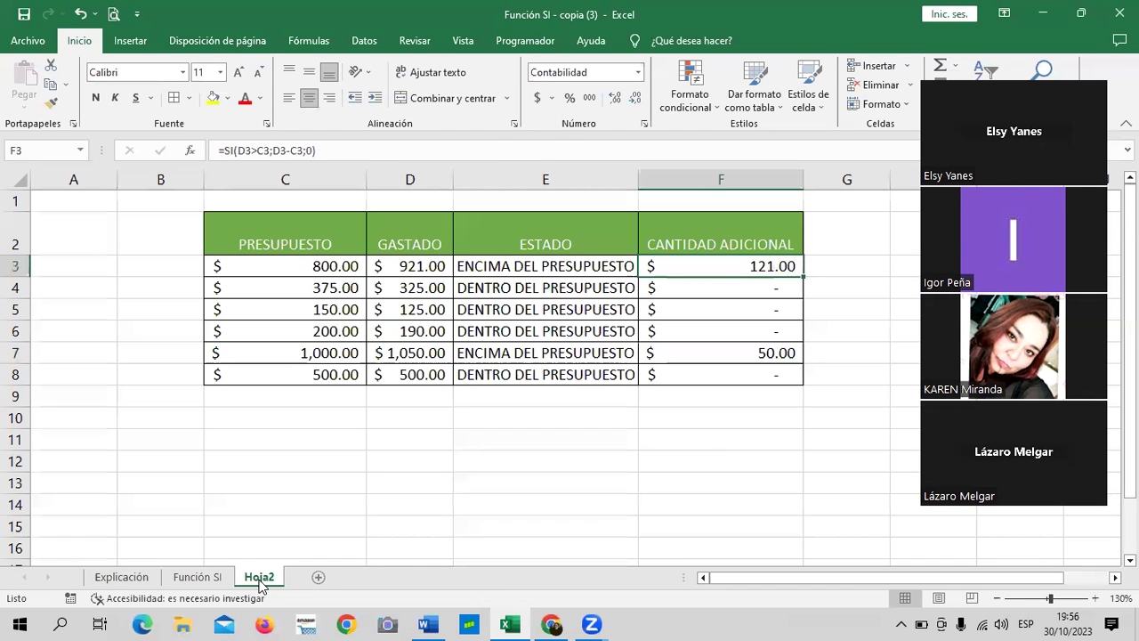
{"action": "left_click", "coordinate": [621, 439]}
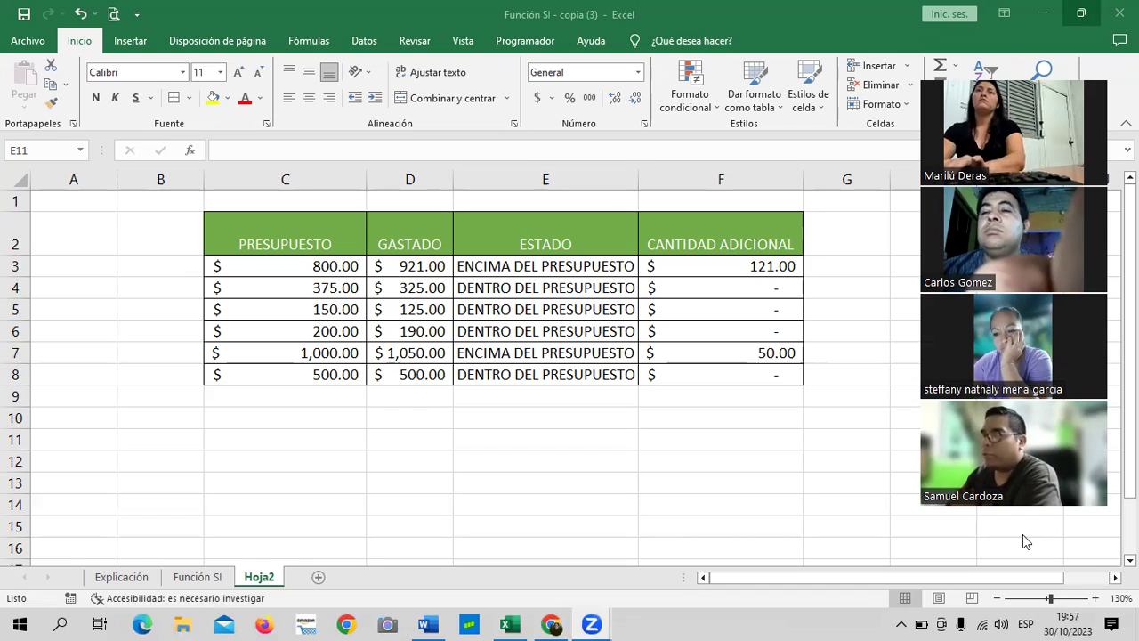
{"action": "key", "text": "XF86AudioRaiseVolume"}
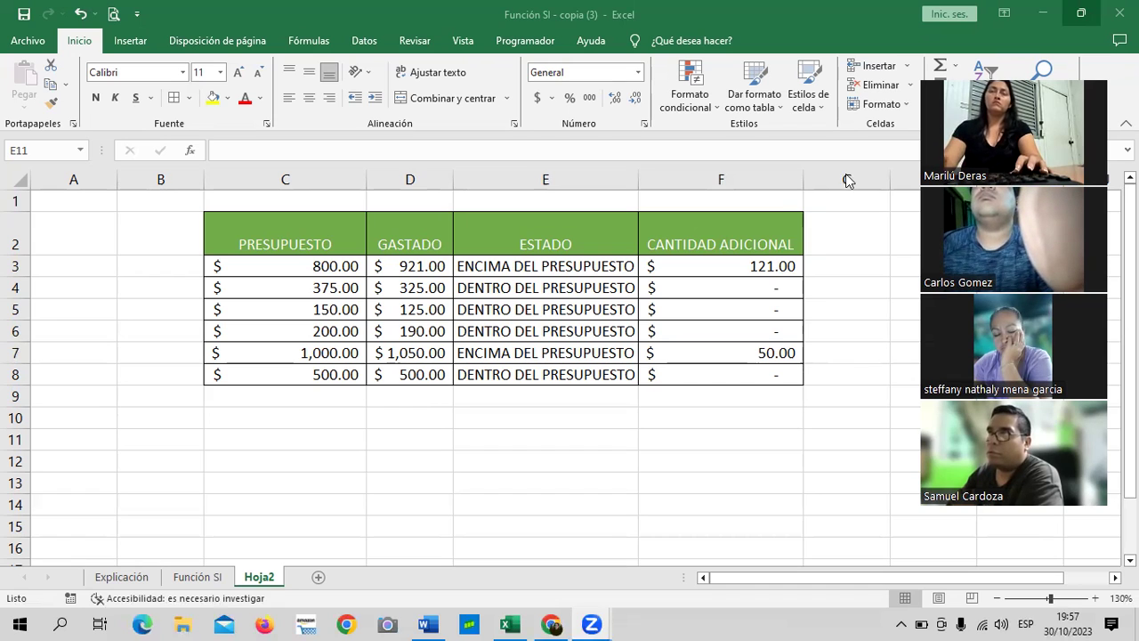
{"action": "left_click", "coordinate": [684, 266]}
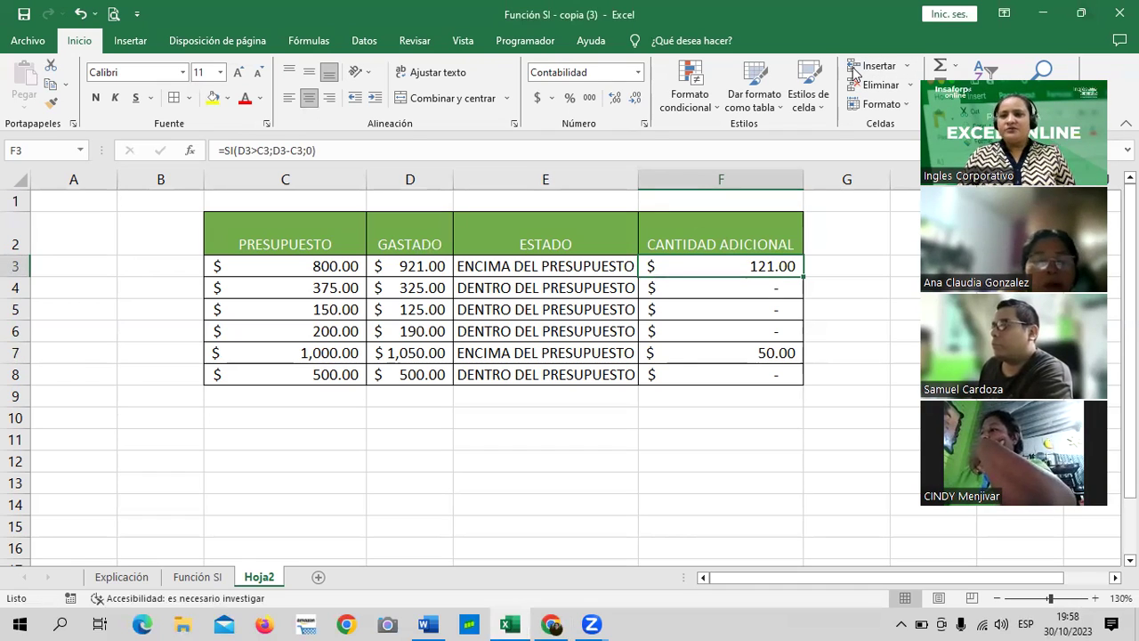
Enter the amounts 100, 200 and 300 in C10:C12
{"action": "left_click", "coordinate": [285, 427]}
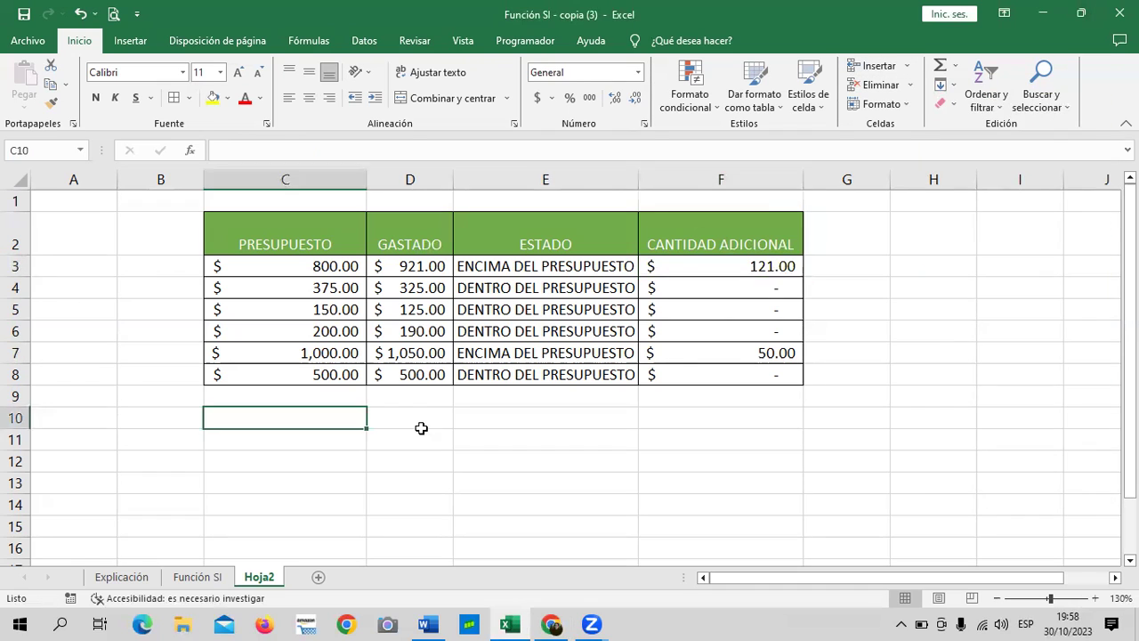
{"action": "type", "text": "100"}
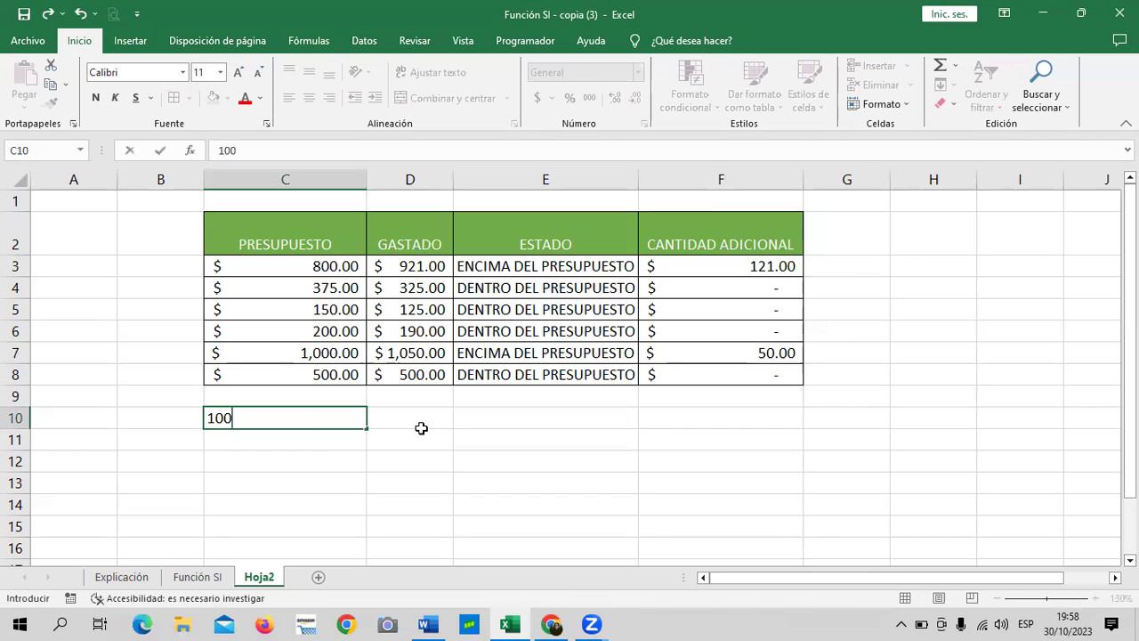
{"action": "key", "text": "Return"}
{"action": "type", "text": "200"}
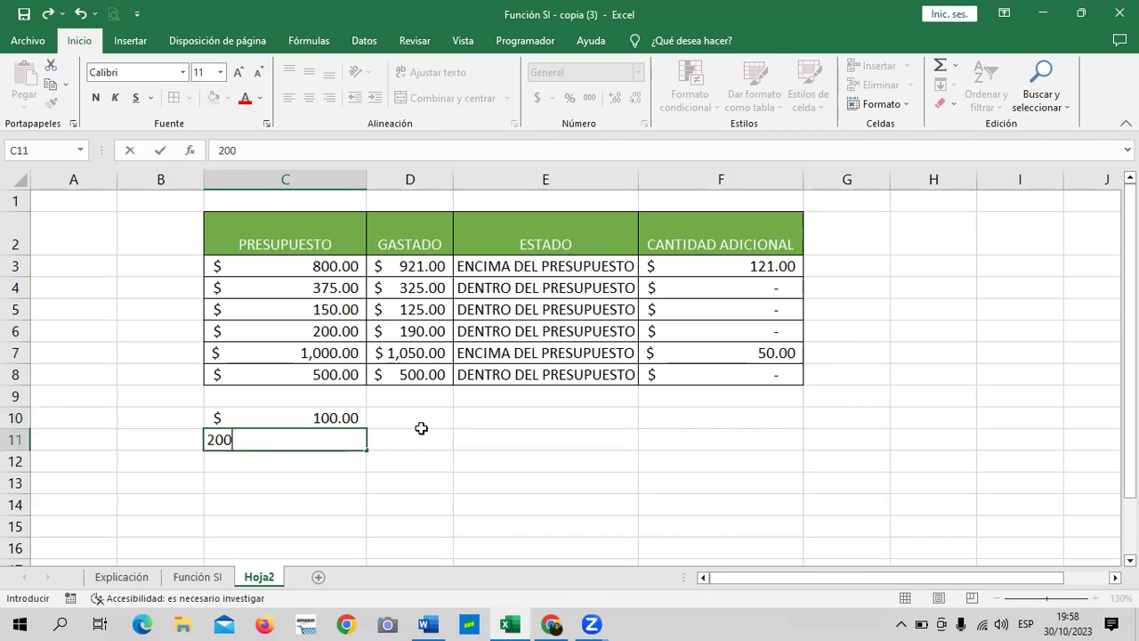
{"action": "key", "text": "Return"}
{"action": "type", "text": "300"}
{"action": "key", "text": "Return"}
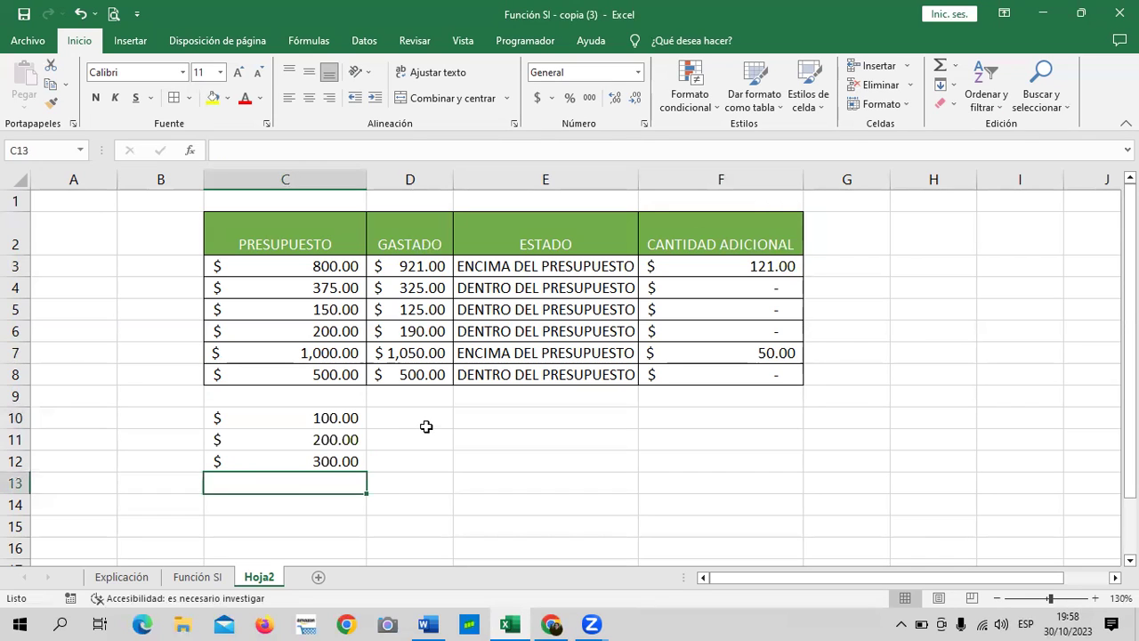
Widen column D, then start and discard an unfinished SI formula in D10
{"action": "left_click", "coordinate": [423, 427]}
{"action": "left_click_drag", "start_coordinate": [453, 179], "coordinate": [481, 179]}
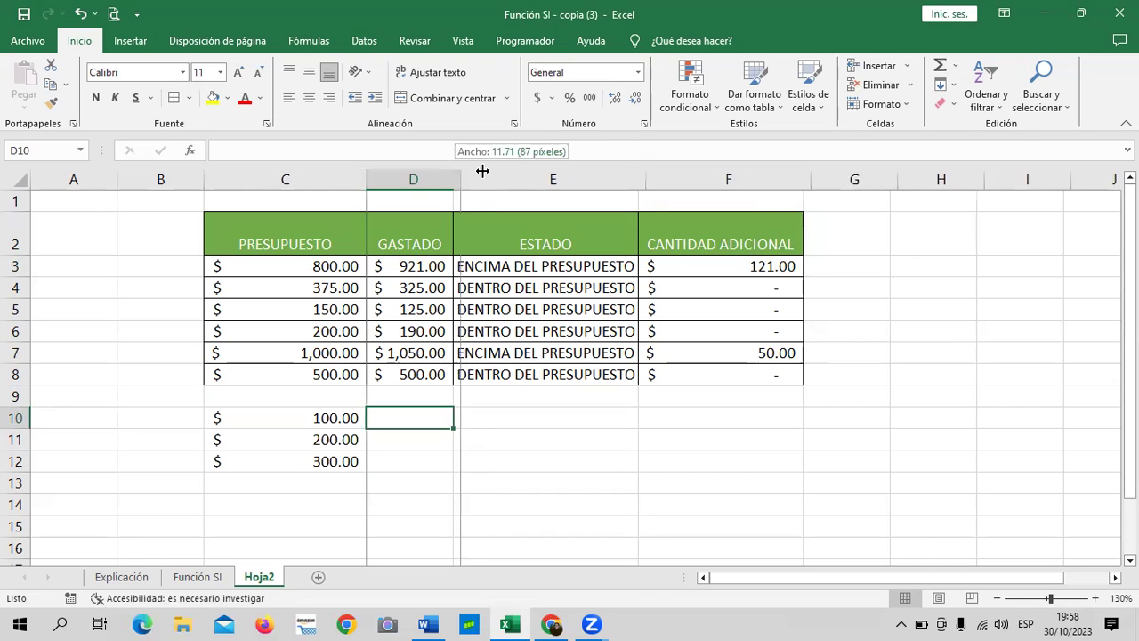
{"action": "left_click", "coordinate": [585, 442]}
{"action": "left_click", "coordinate": [359, 415]}
{"action": "left_click", "coordinate": [404, 417]}
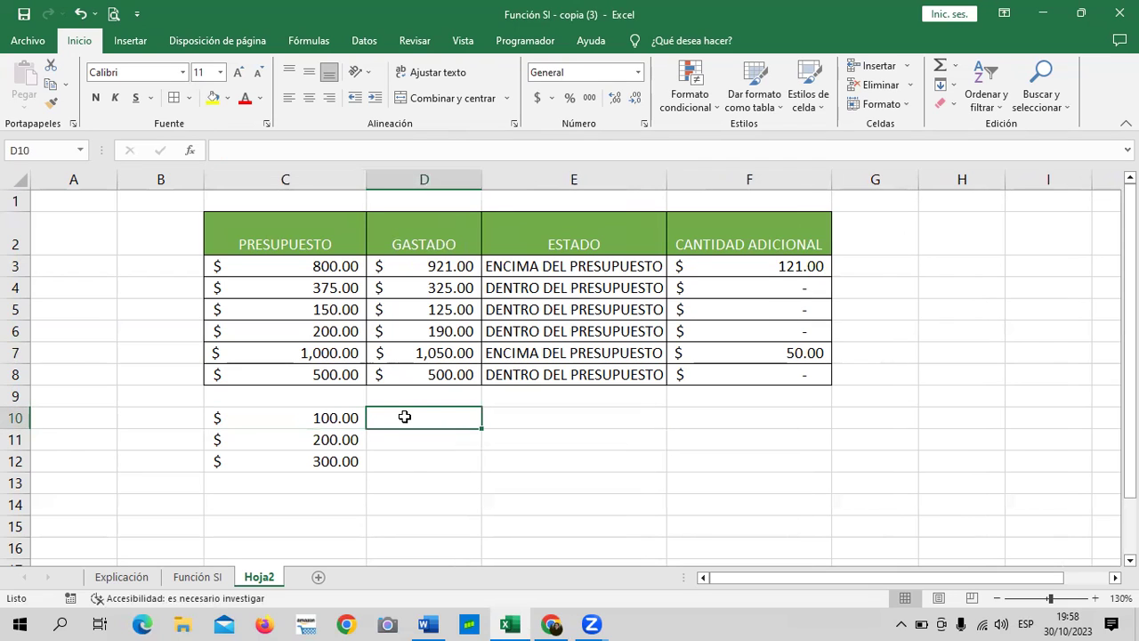
{"action": "type", "text": "=SI"}
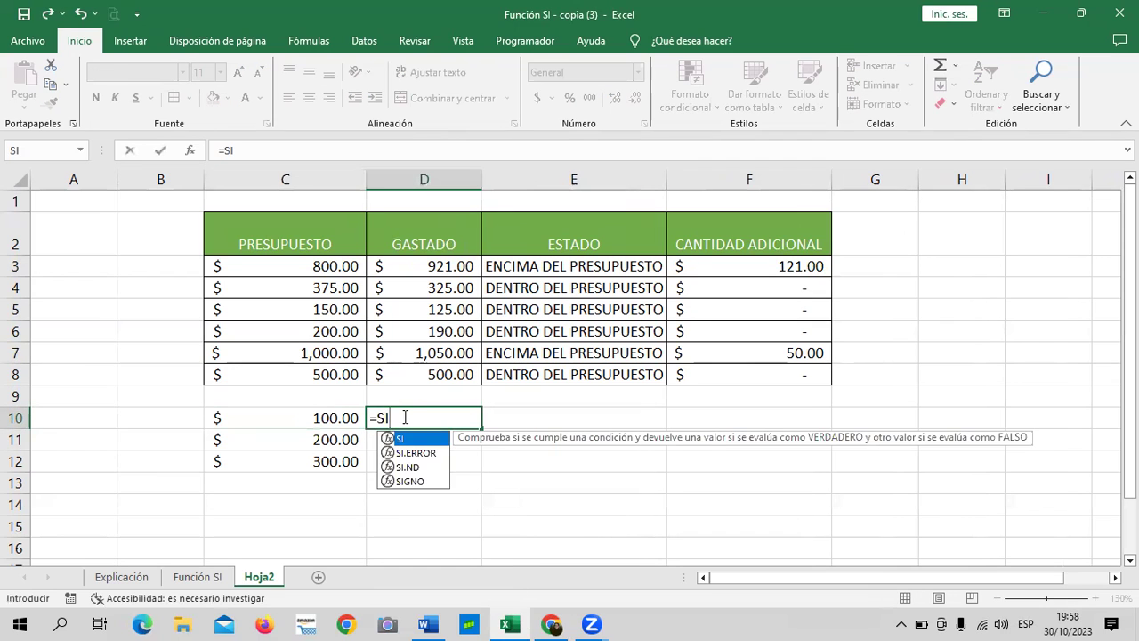
{"action": "double_click", "coordinate": [420, 439]}
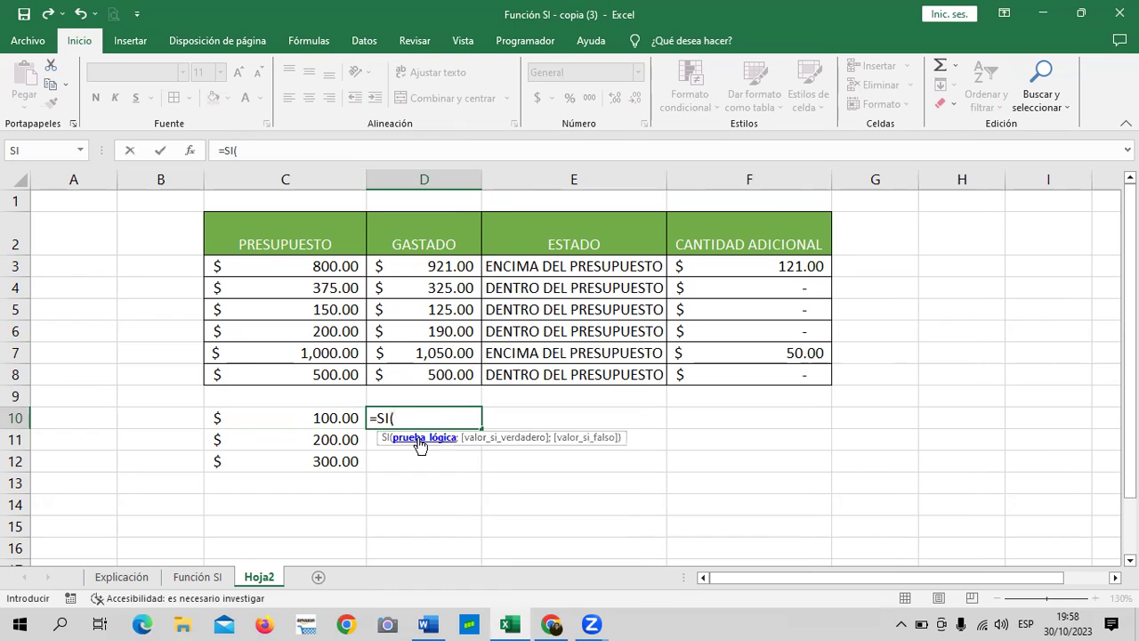
{"action": "key", "text": "BackSpace"}
{"action": "key", "text": "BackSpace"}
{"action": "key", "text": "BackSpace"}
{"action": "key", "text": "BackSpace"}
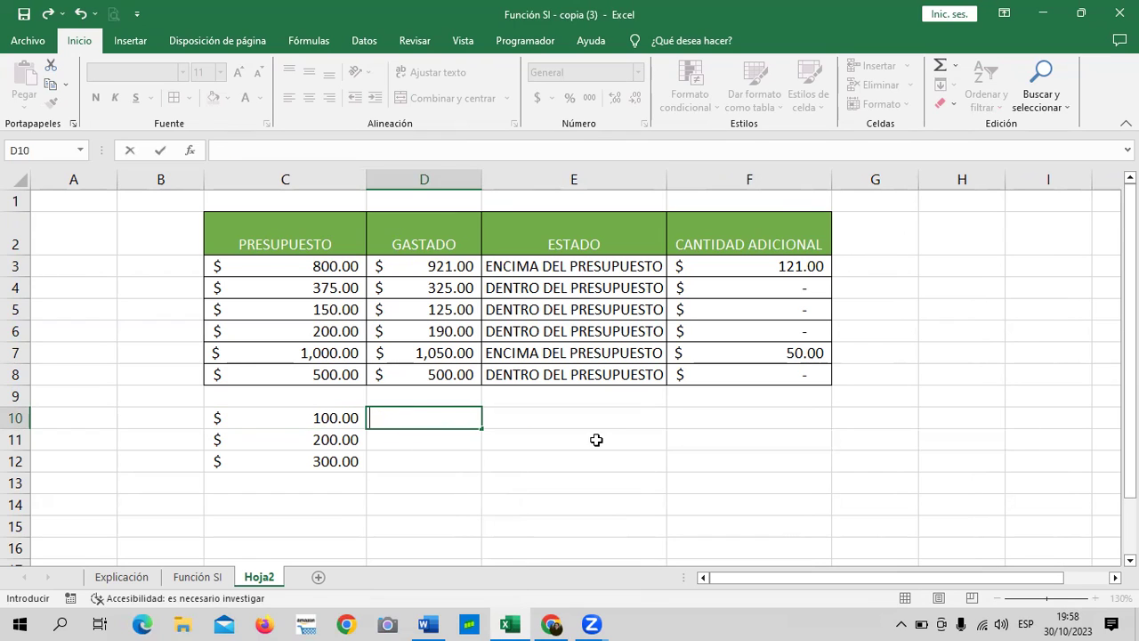
{"action": "left_click", "coordinate": [593, 437]}
Label B10 and B11 as EFECTIVO and CREDITO
{"action": "left_click", "coordinate": [179, 414]}
{"action": "type", "text": "EFECTIVO"}
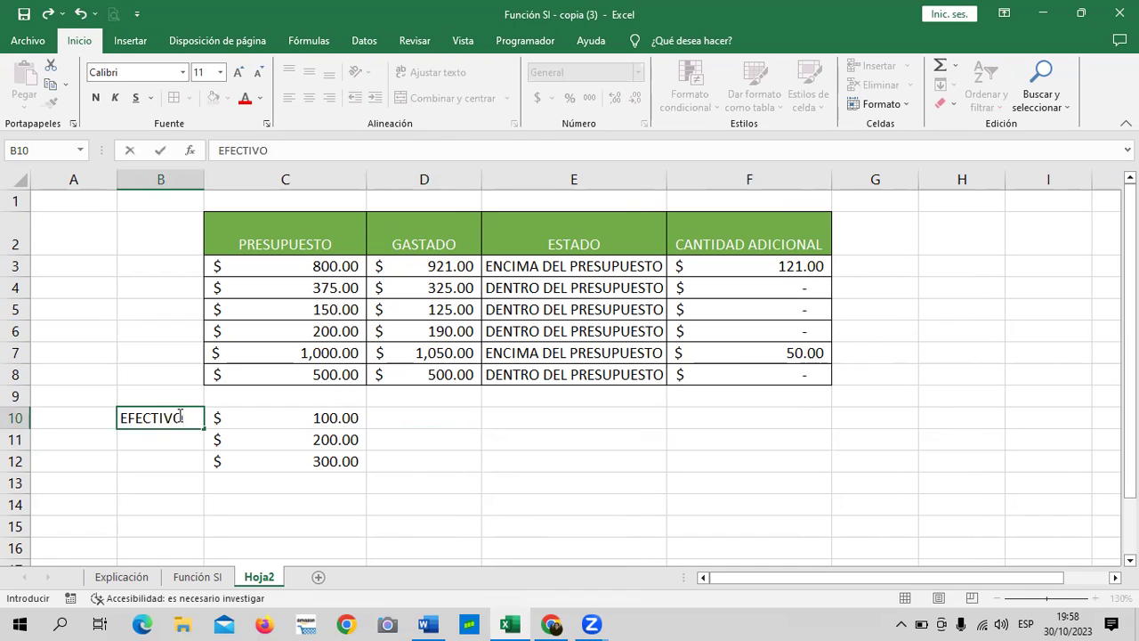
{"action": "key", "text": "Return"}
{"action": "type", "text": "CREDITO"}
{"action": "key", "text": "Return"}
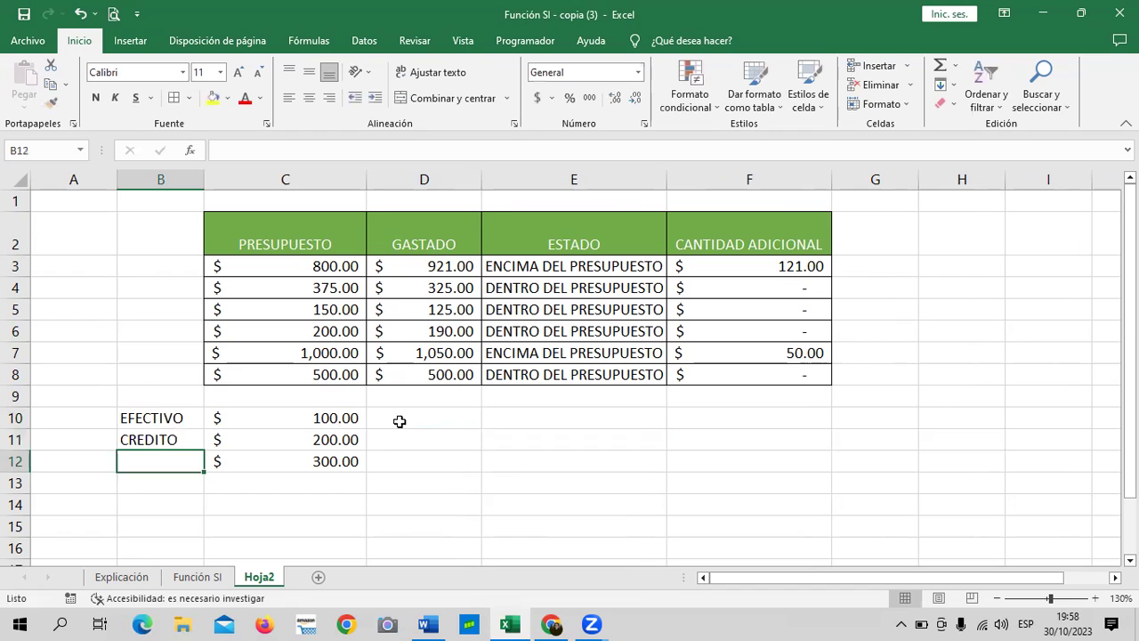
{"action": "left_click", "coordinate": [401, 419]}
Enter =SI(B10="EFECTIVO";C10*10%;0) in D10
{"action": "type", "text": "=SI"}
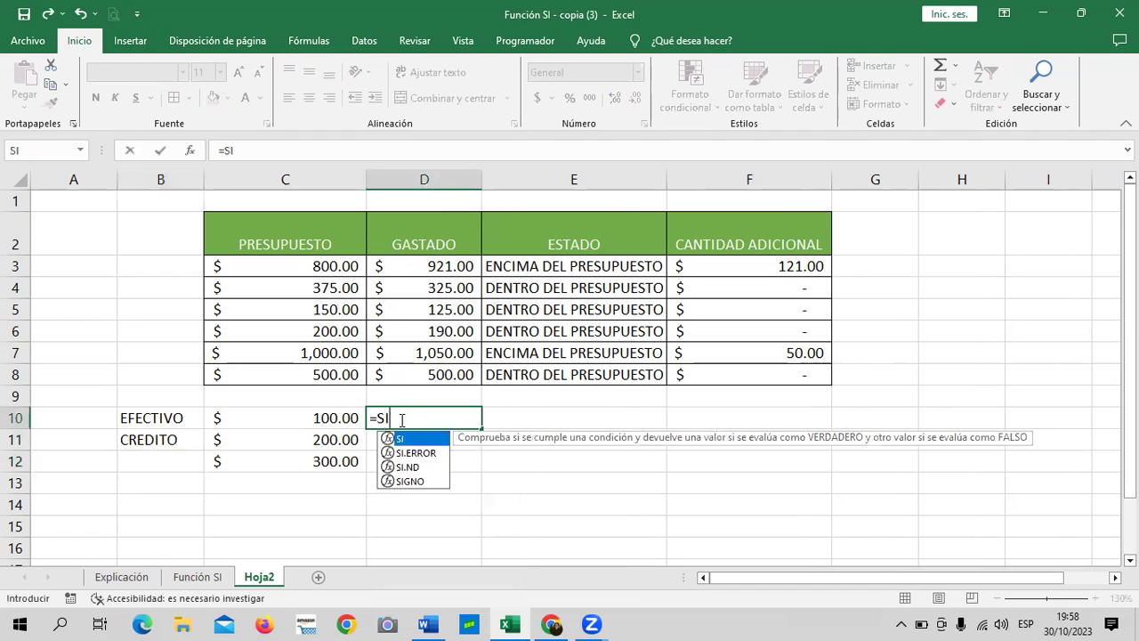
{"action": "type", "text": "("}
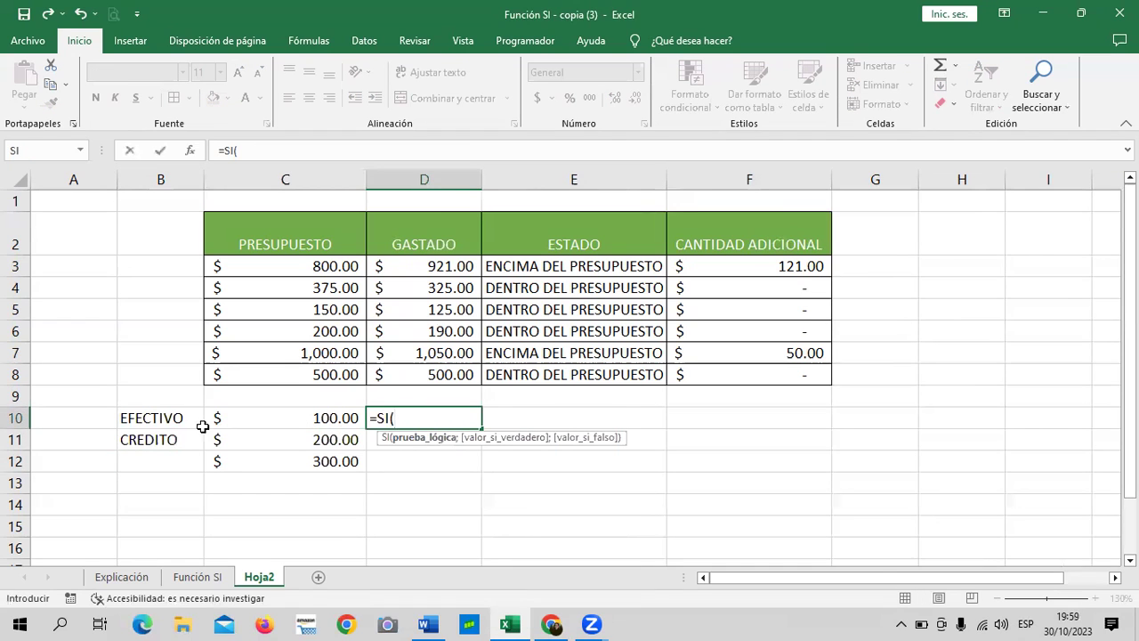
{"action": "left_click", "coordinate": [168, 419]}
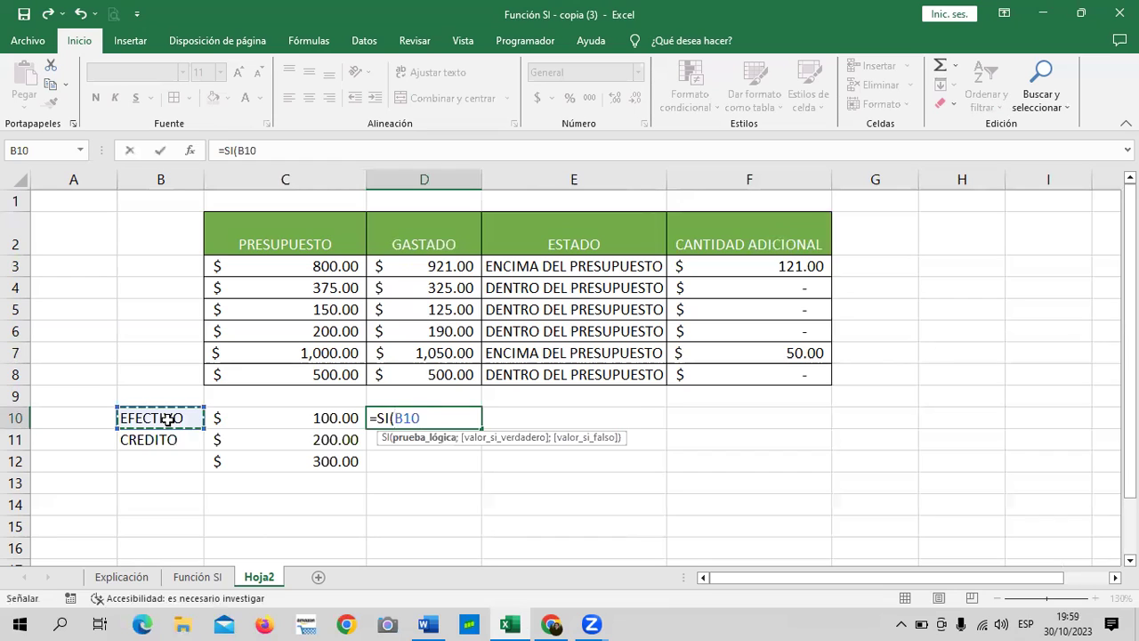
{"action": "type", "text": "=\"e"}
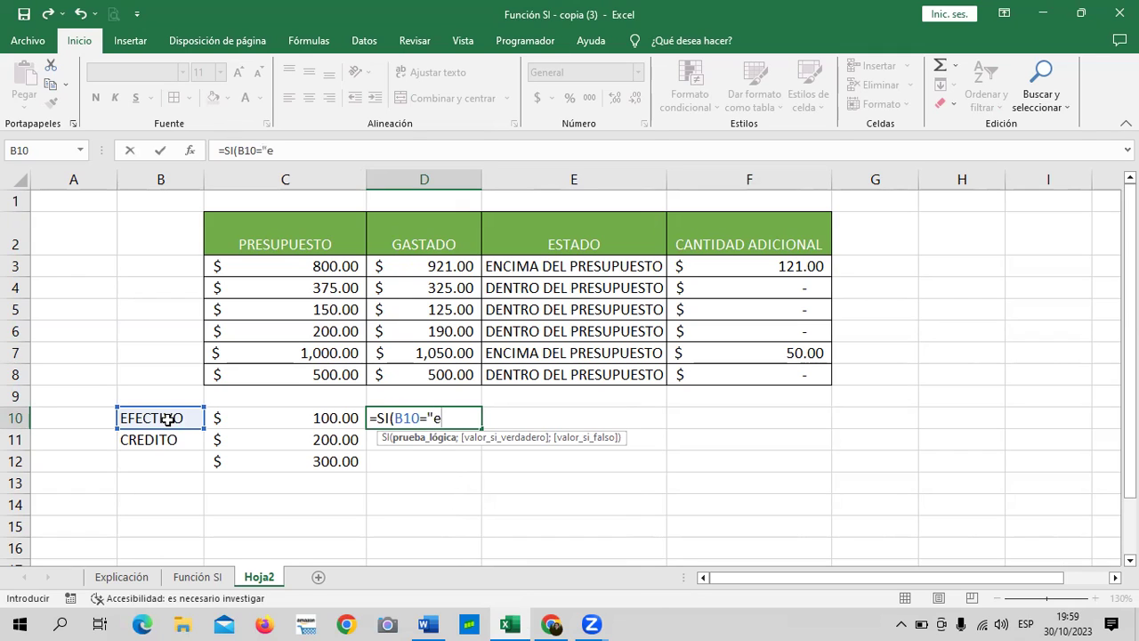
{"action": "key", "text": "BackSpace"}
{"action": "type", "text": "FECTIVO\""}
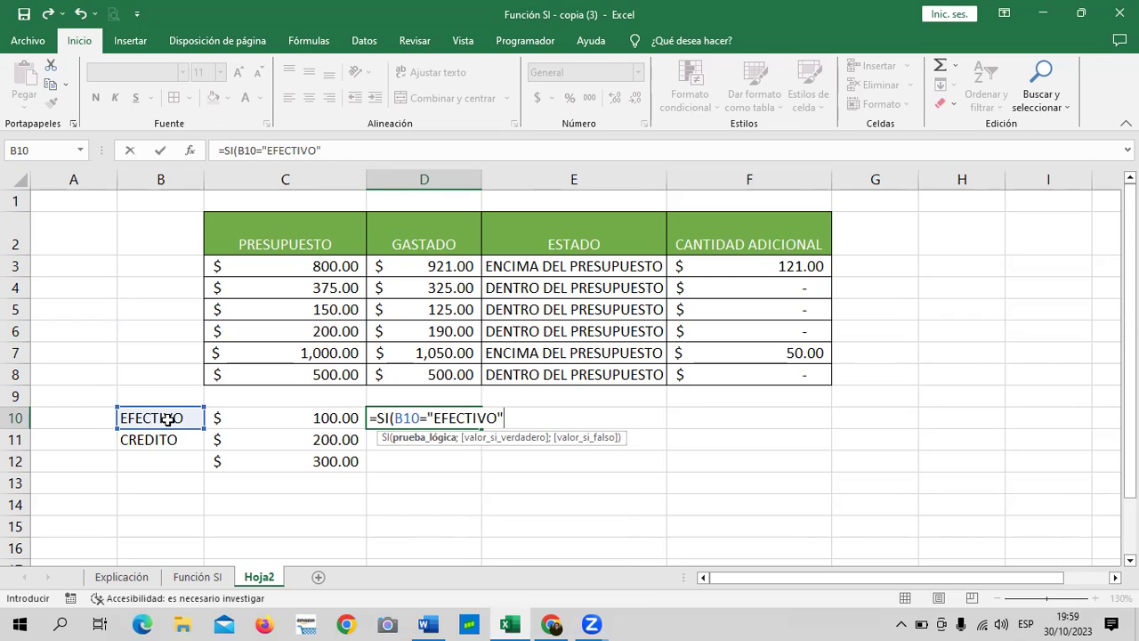
{"action": "type", "text": ";"}
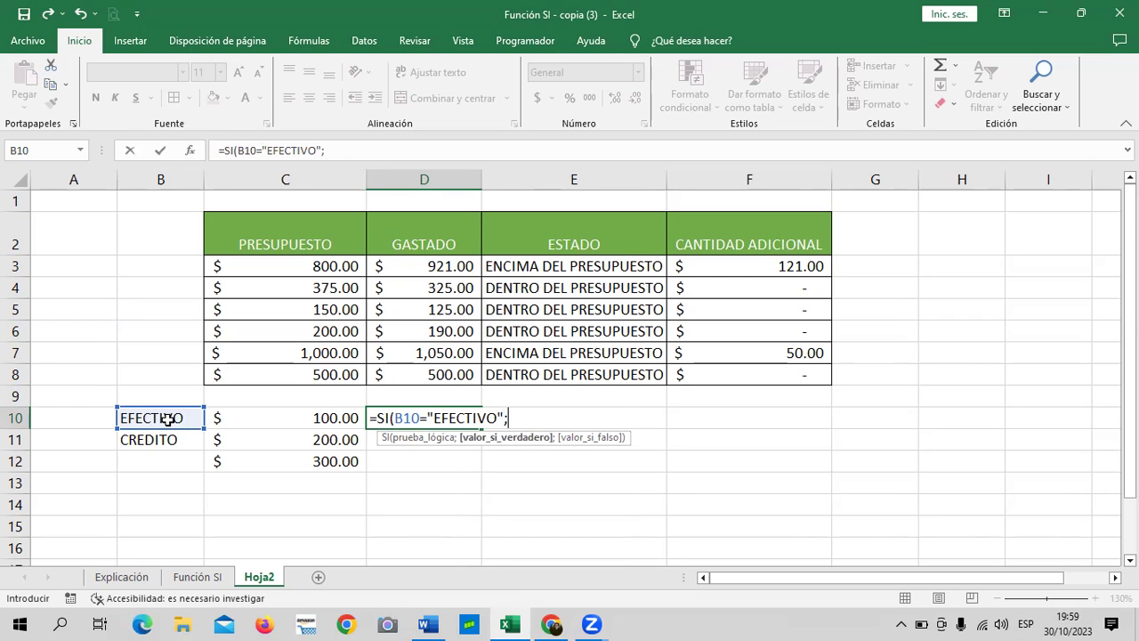
{"action": "left_click", "coordinate": [284, 416]}
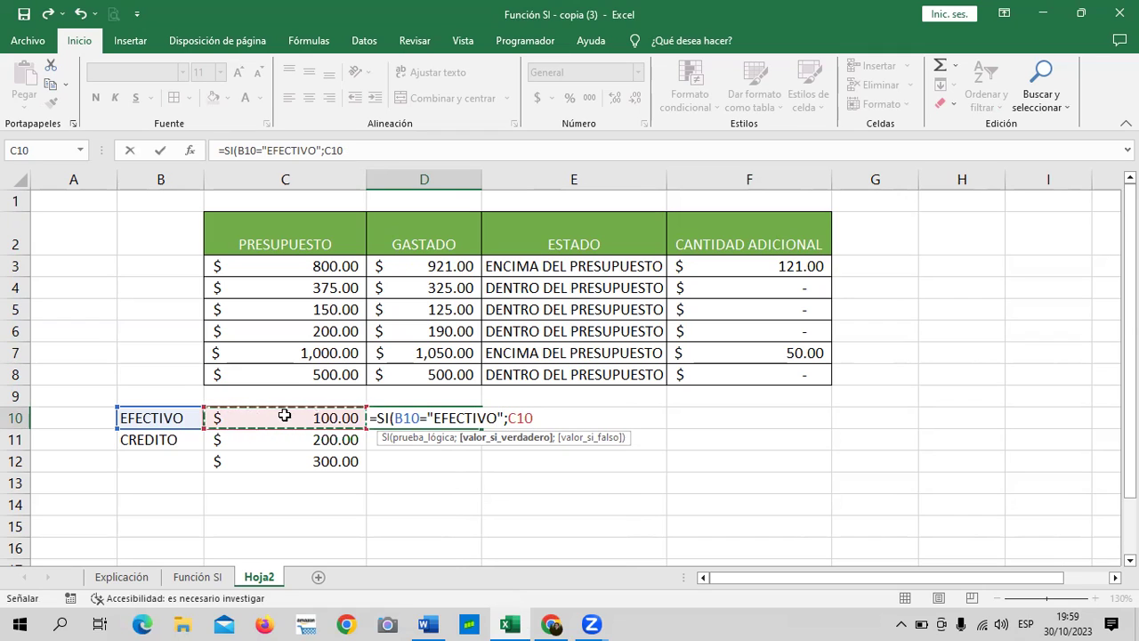
{"action": "type", "text": "*"}
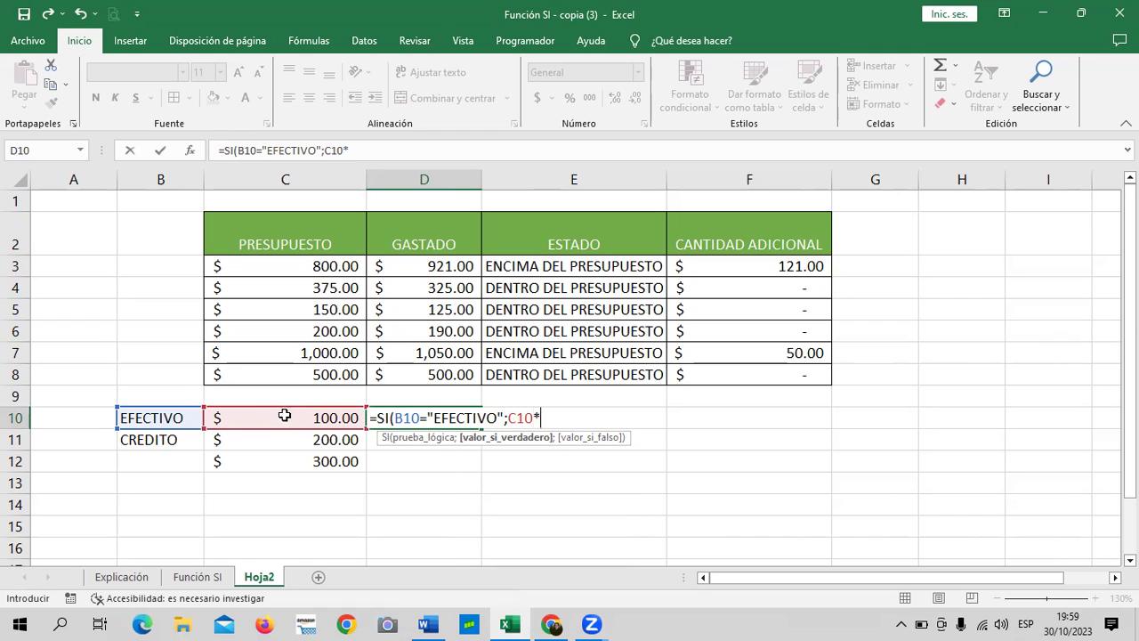
{"action": "type", "text": "10&"}
{"action": "key", "text": "BackSpace"}
{"action": "type", "text": ";"}
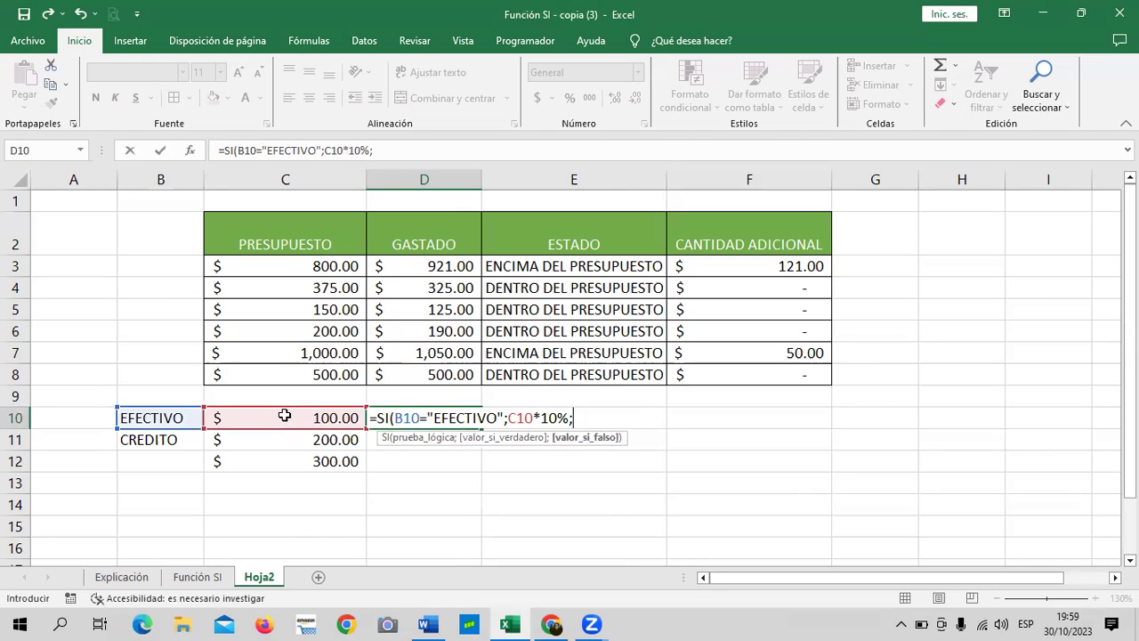
{"action": "type", "text": "0"}
{"action": "type", "text": ")"}
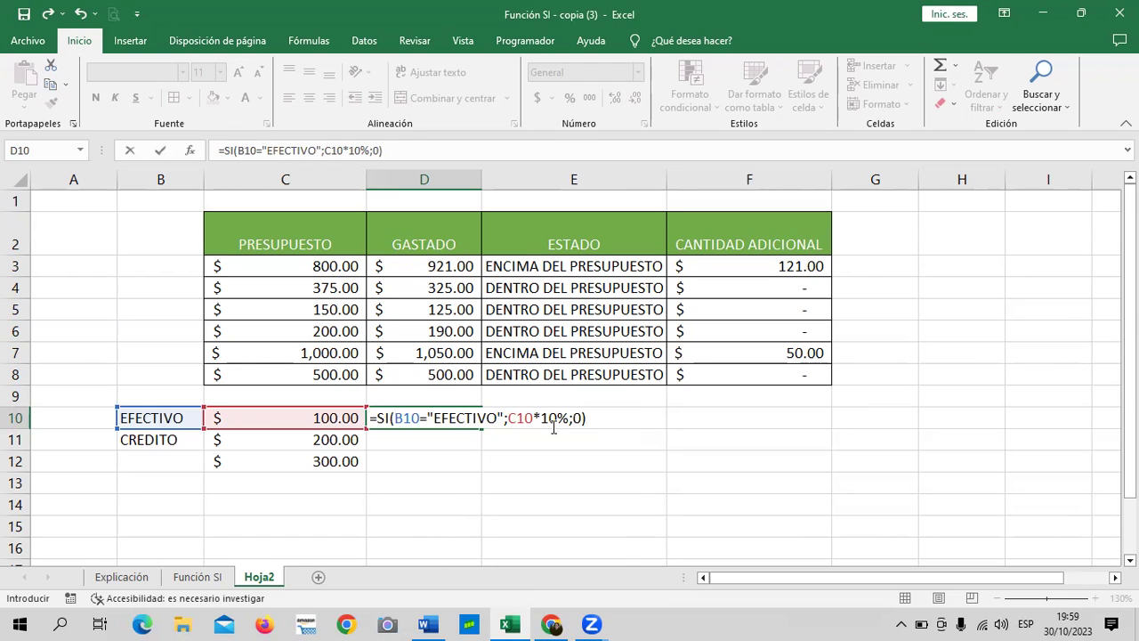
{"action": "key", "text": "Return"}
Change the false value of D10's formula from 0 to 5%
{"action": "left_click", "coordinate": [440, 412]}
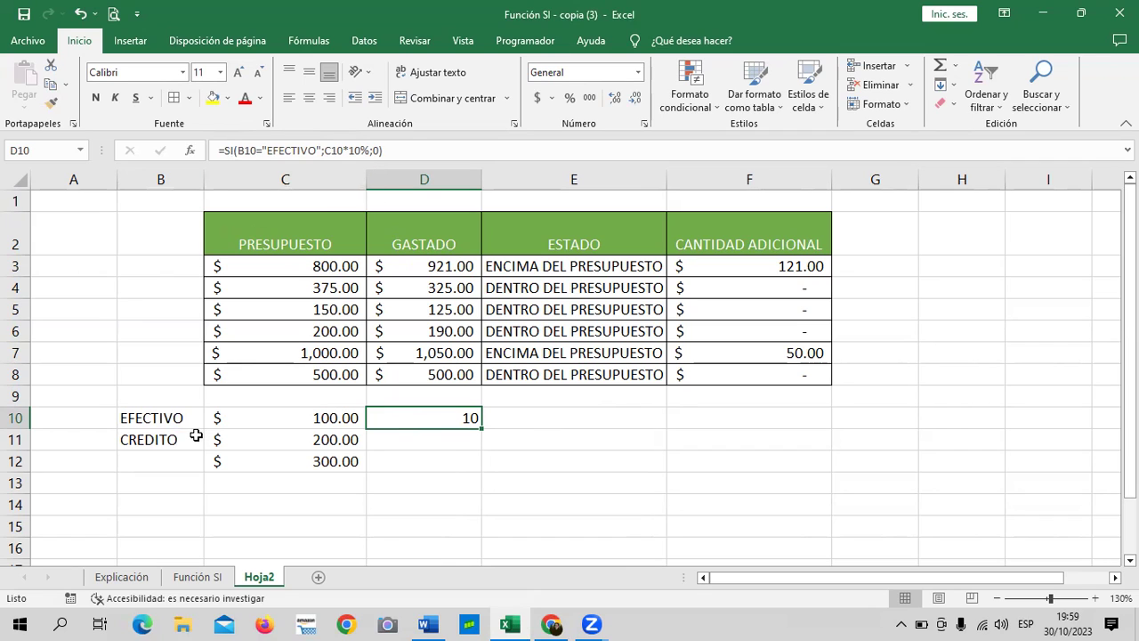
{"action": "left_click", "coordinate": [323, 422]}
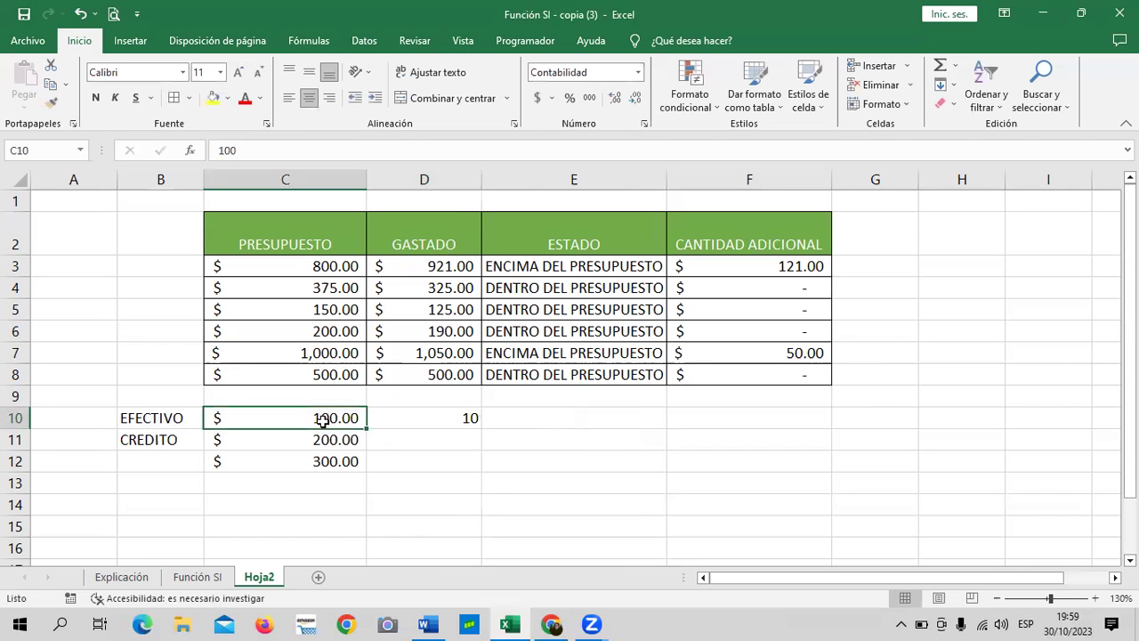
{"action": "key", "text": "Right"}
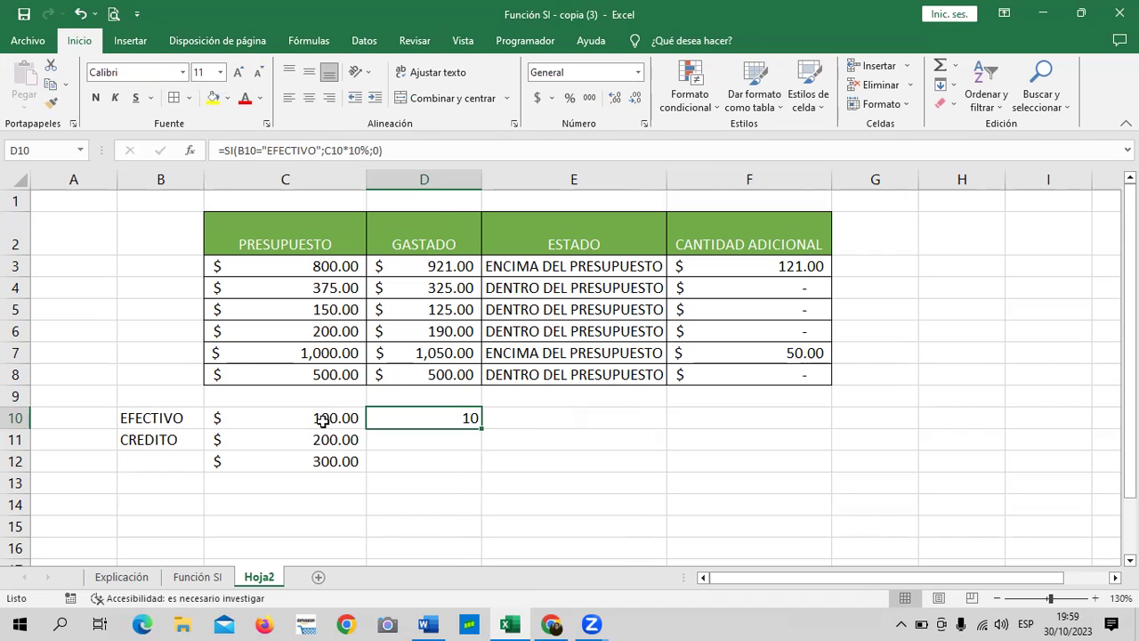
{"action": "left_click", "coordinate": [380, 153]}
{"action": "key", "text": "BackSpace"}
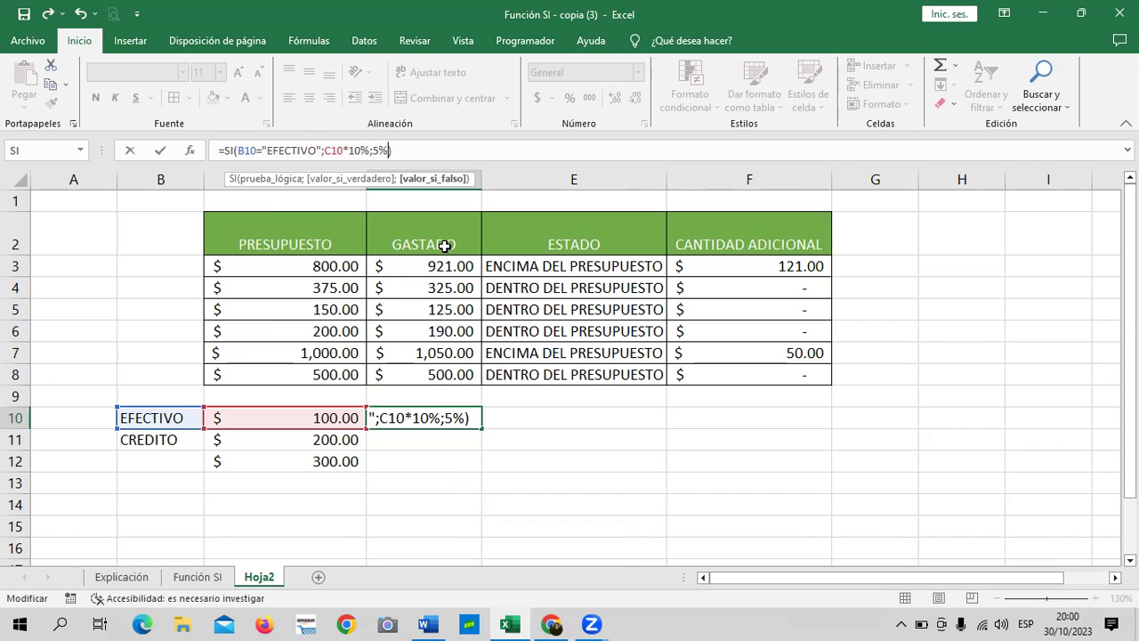
{"action": "key", "text": "Return"}
Fill the D10 formula down to D12 and edit D11's formula to use 15% and a 10% false value
{"action": "left_click", "coordinate": [427, 414]}
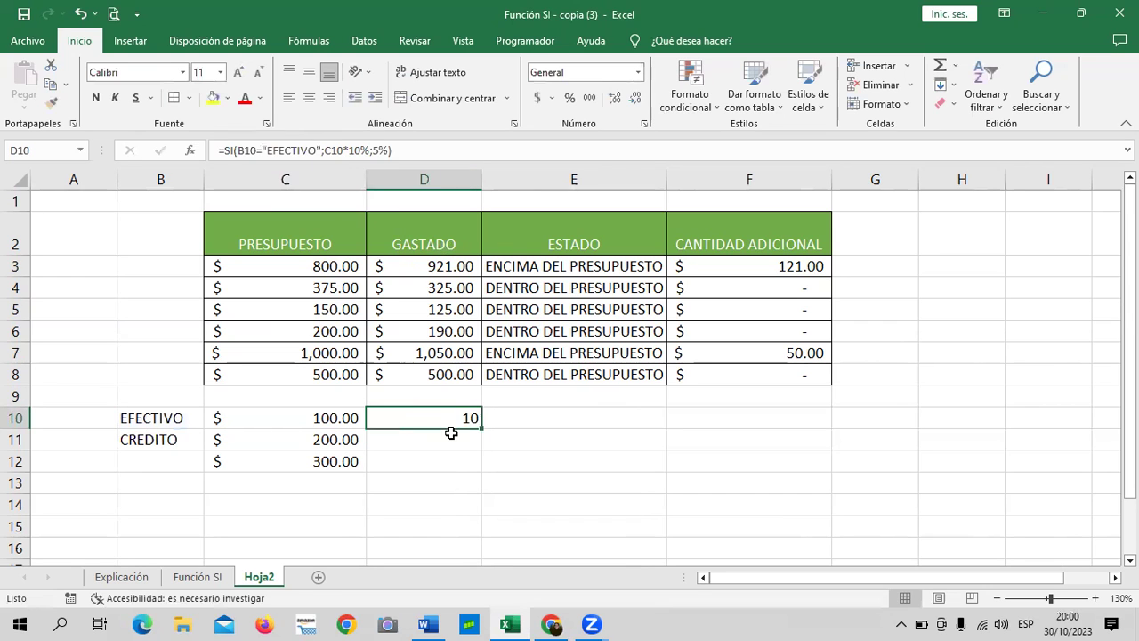
{"action": "left_click_drag", "start_coordinate": [481, 428], "coordinate": [487, 468]}
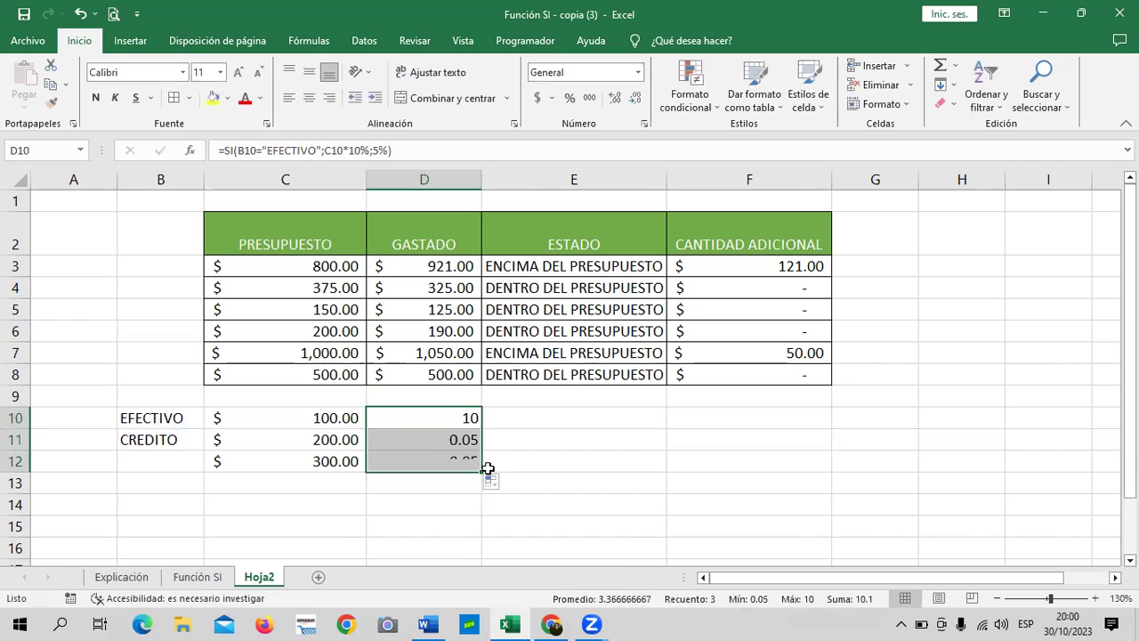
{"action": "left_click", "coordinate": [559, 455]}
{"action": "left_click", "coordinate": [456, 441]}
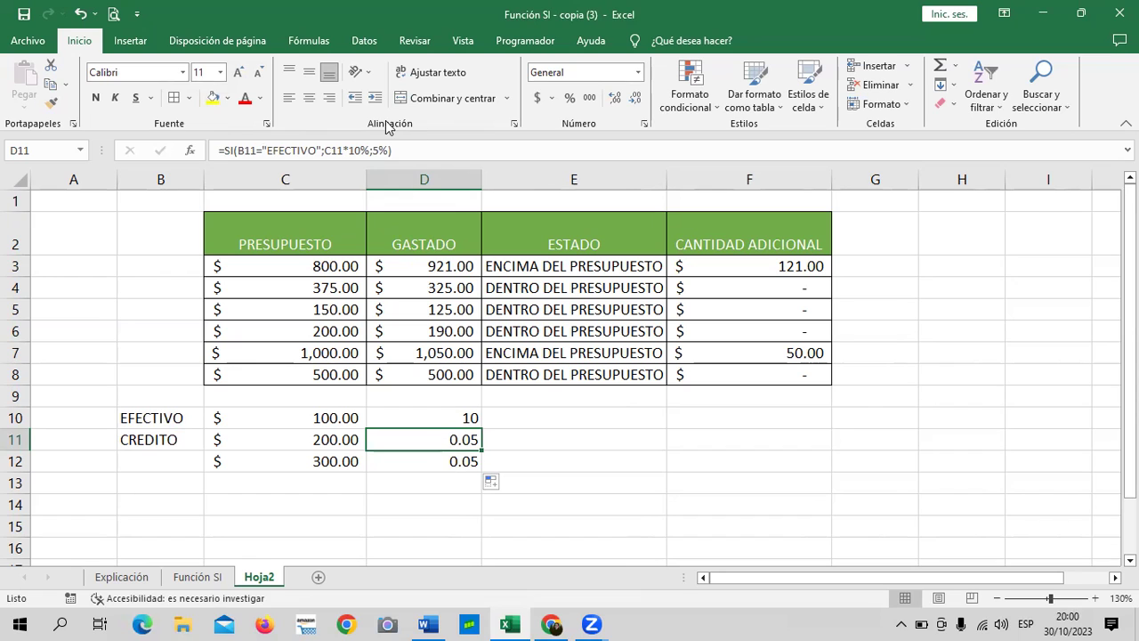
{"action": "left_click", "coordinate": [360, 150]}
{"action": "key", "text": "BackSpace"}
{"action": "type", "text": "5"}
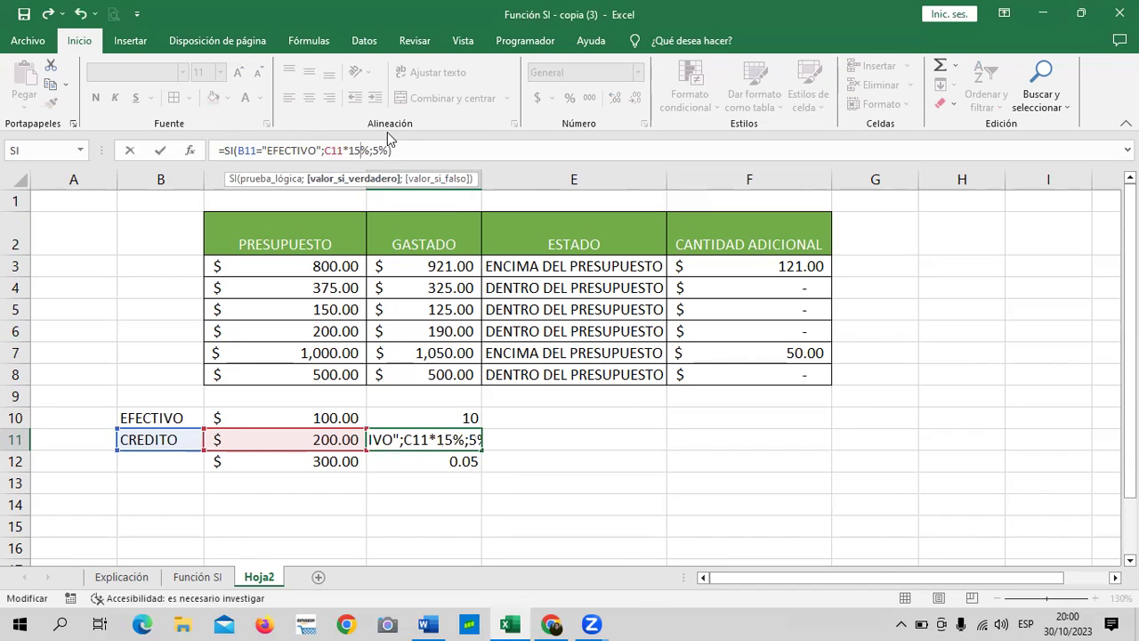
{"action": "left_click", "coordinate": [383, 149]}
{"action": "key", "text": "BackSpace"}
{"action": "type", "text": "10"}
{"action": "key", "text": "Return"}
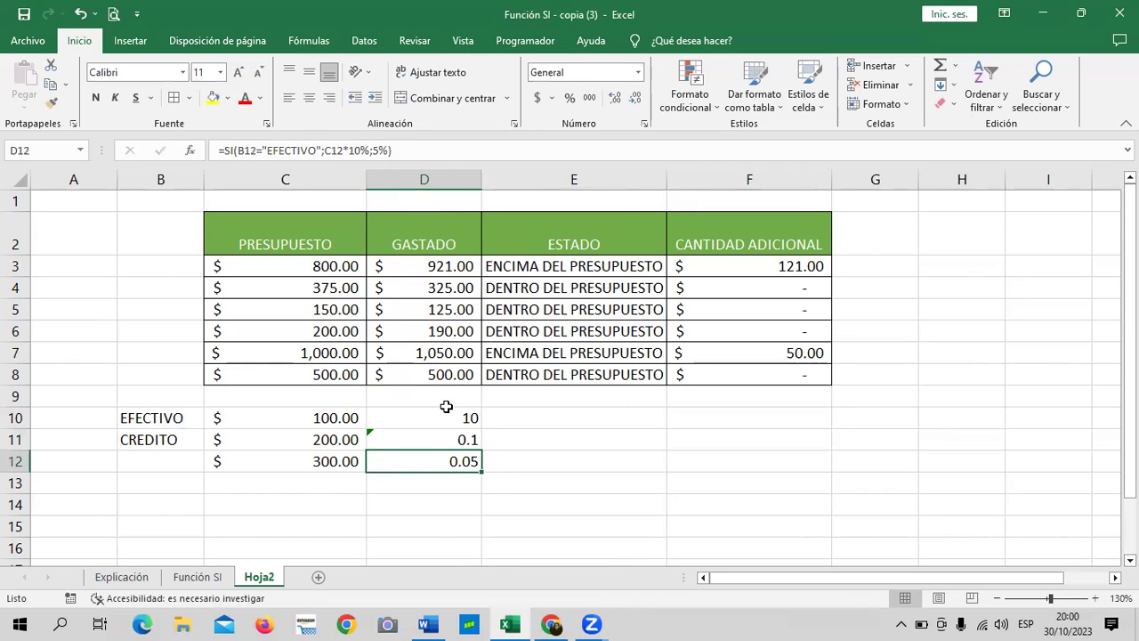
Change D10's formula to =SI(B10="EFECTIVO";C10*15%;10%)
{"action": "left_click", "coordinate": [440, 411]}
{"action": "left_click", "coordinate": [357, 150]}
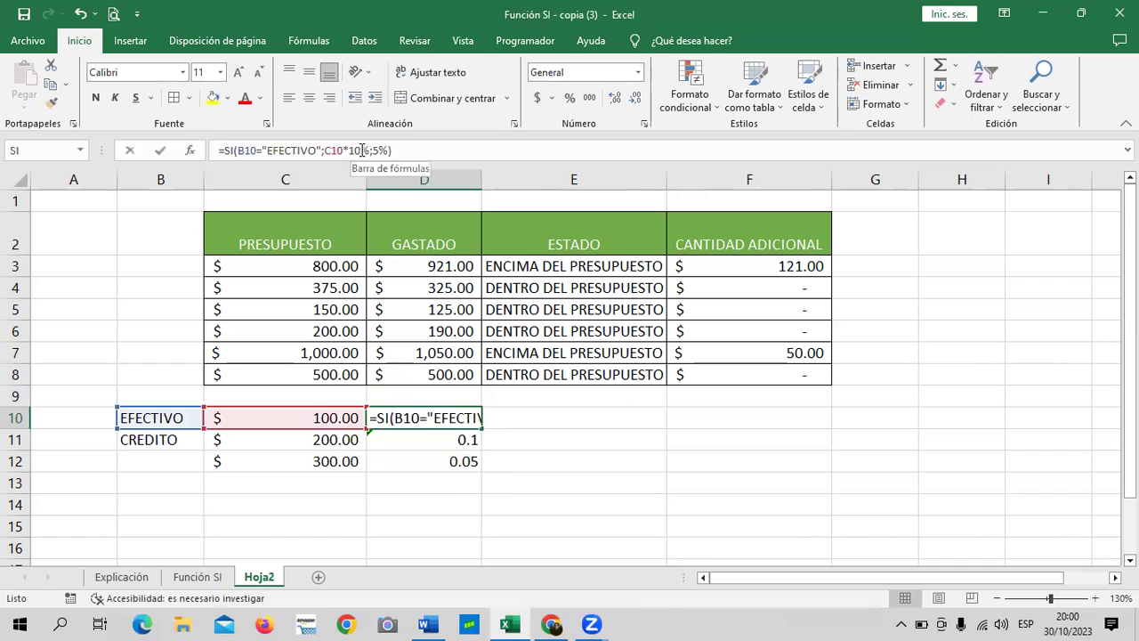
{"action": "key", "text": "BackSpace"}
{"action": "type", "text": "5"}
{"action": "left_click", "coordinate": [379, 150]}
{"action": "key", "text": "BackSpace"}
{"action": "type", "text": "10"}
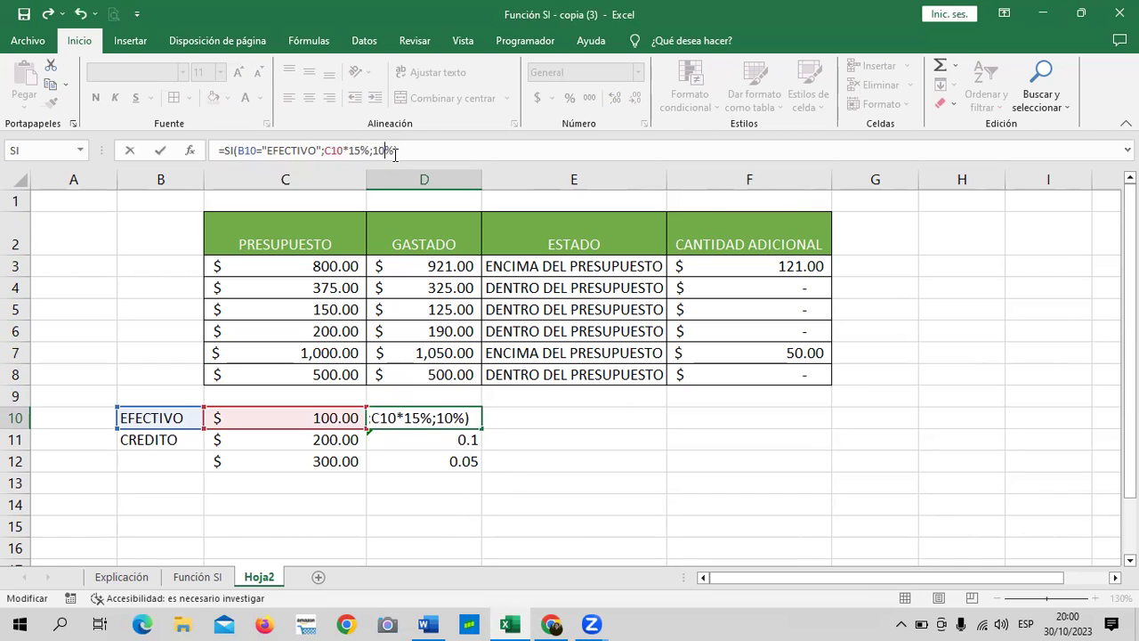
{"action": "key", "text": "Return"}
Copy the D10 formula down to D12 and apply Accounting format to D10:D12
{"action": "left_click", "coordinate": [432, 413]}
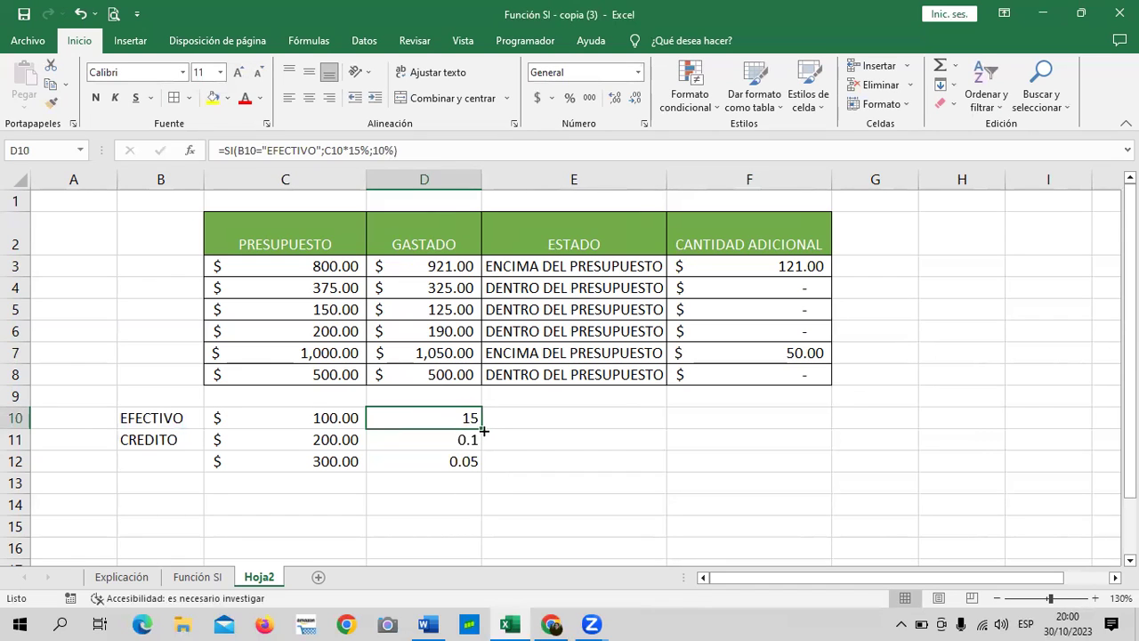
{"action": "mouse_move", "coordinate": [482, 429]}
{"action": "left_mouse_down"}
{"action": "mouse_move", "coordinate": [482, 470]}
{"action": "mouse_move", "coordinate": [452, 457]}
{"action": "left_mouse_up"}
{"action": "left_click", "coordinate": [562, 458]}
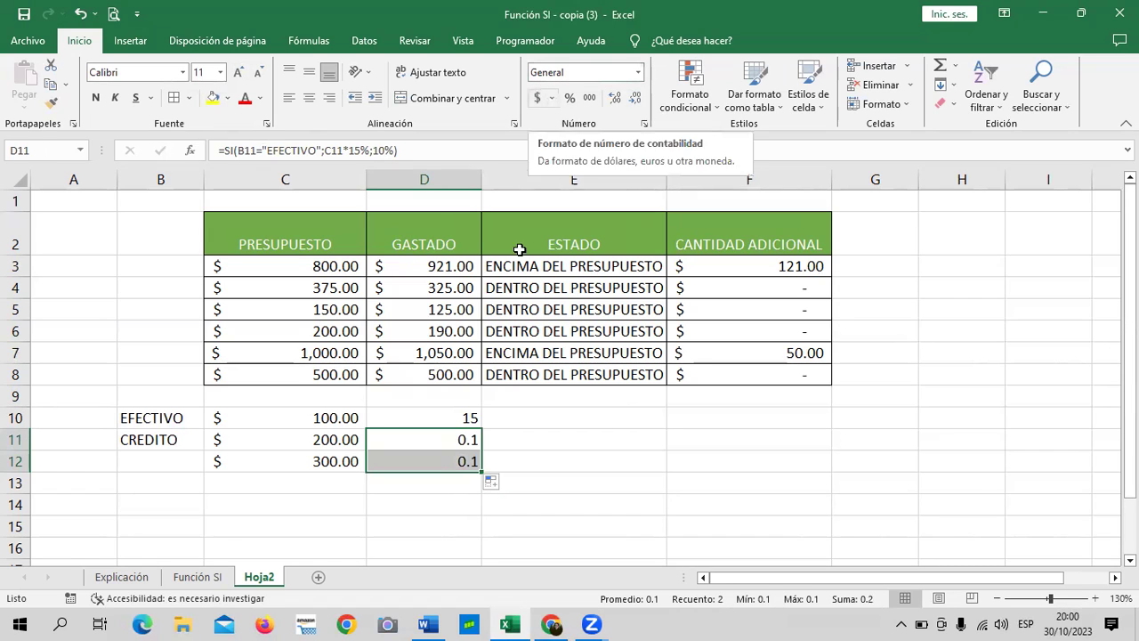
{"action": "left_click", "coordinate": [498, 436]}
{"action": "left_click_drag", "start_coordinate": [454, 418], "coordinate": [453, 458]}
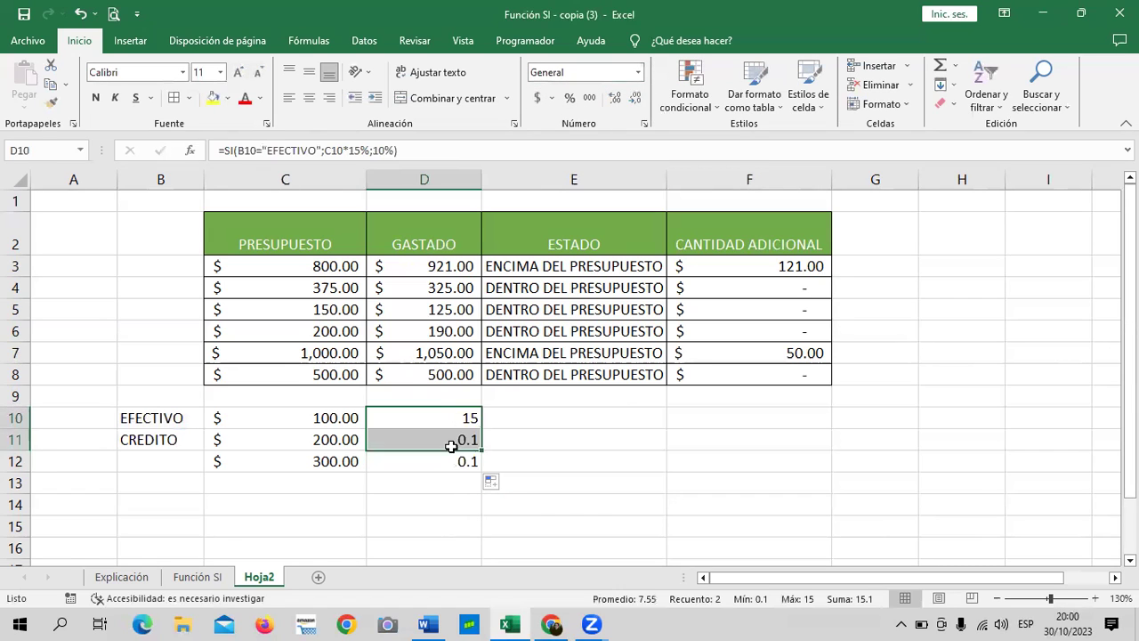
{"action": "left_click", "coordinate": [537, 98]}
Change the payment type in B11 and B12 to EFECTIVO
{"action": "left_click", "coordinate": [583, 460]}
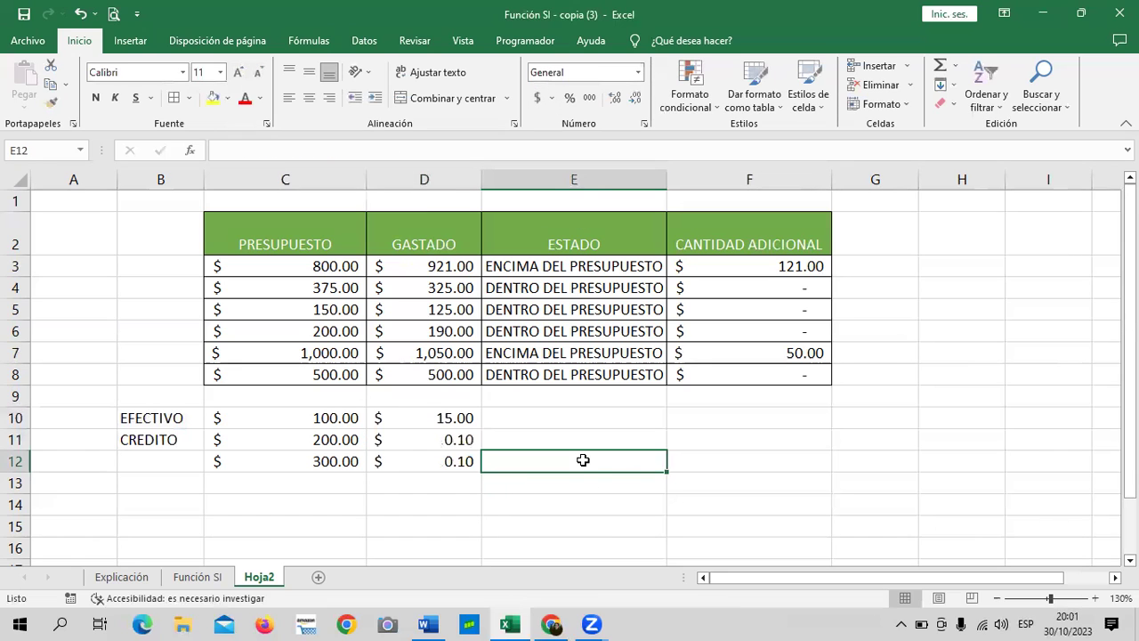
{"action": "left_click", "coordinate": [164, 439]}
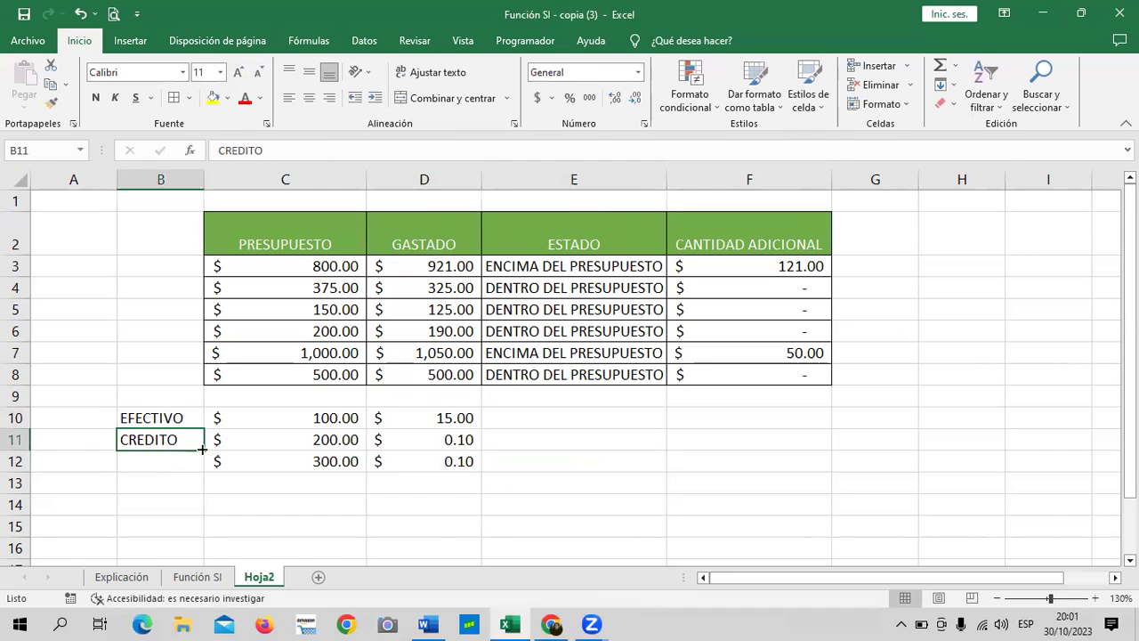
{"action": "left_click_drag", "start_coordinate": [204, 451], "coordinate": [206, 474]}
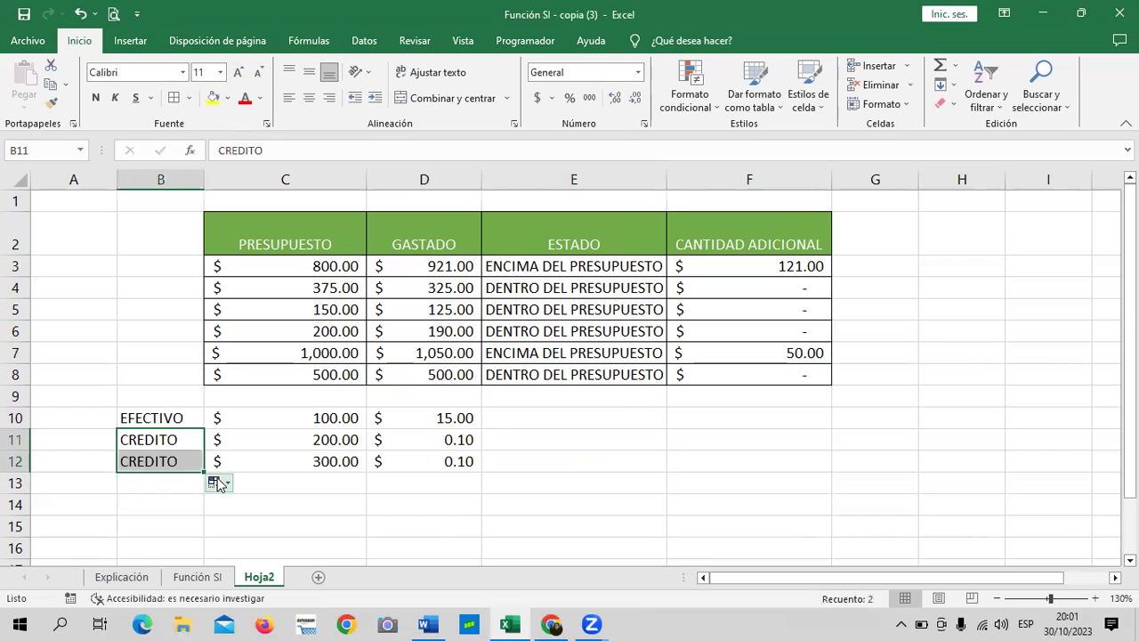
{"action": "left_click", "coordinate": [360, 490]}
{"action": "left_click", "coordinate": [145, 460]}
{"action": "type", "text": "EFECTIVO"}
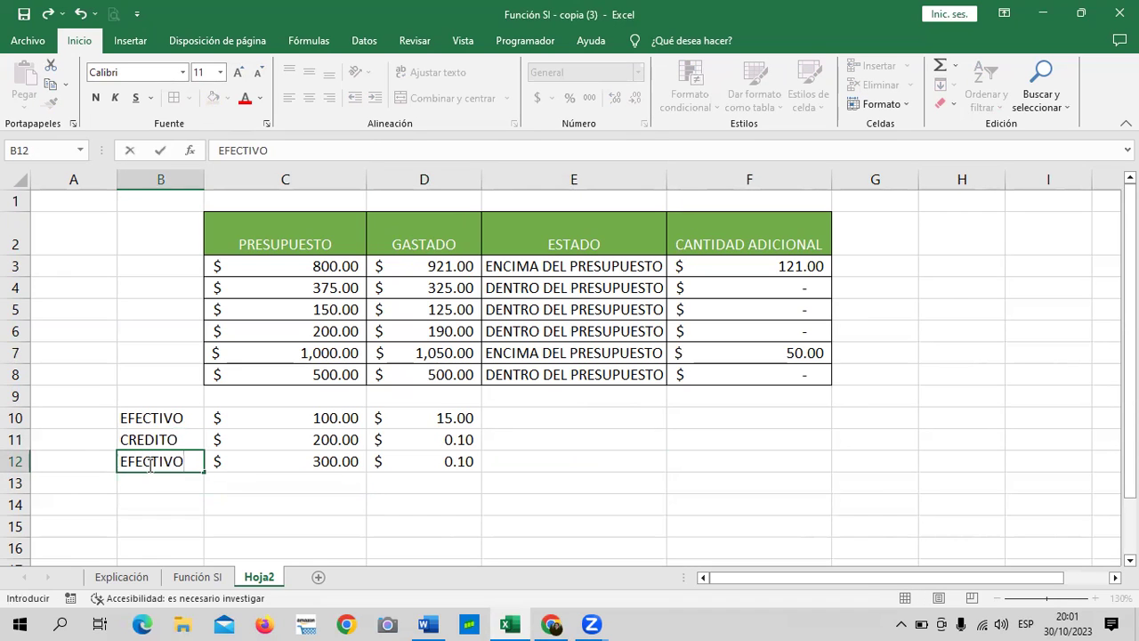
{"action": "key", "text": "Return"}
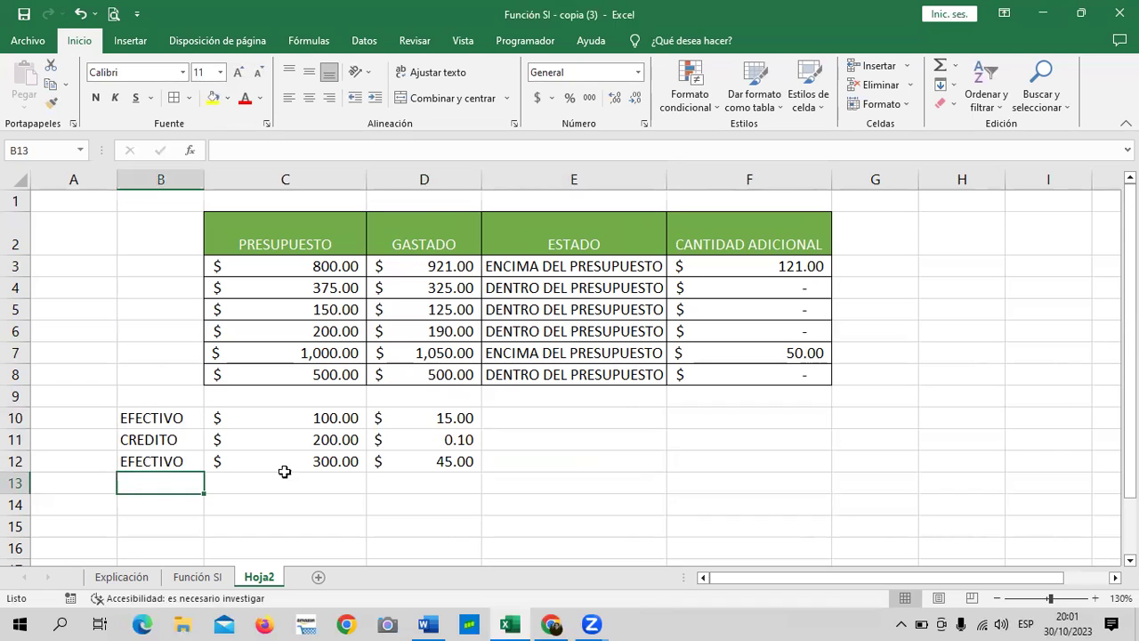
{"action": "left_click", "coordinate": [154, 440]}
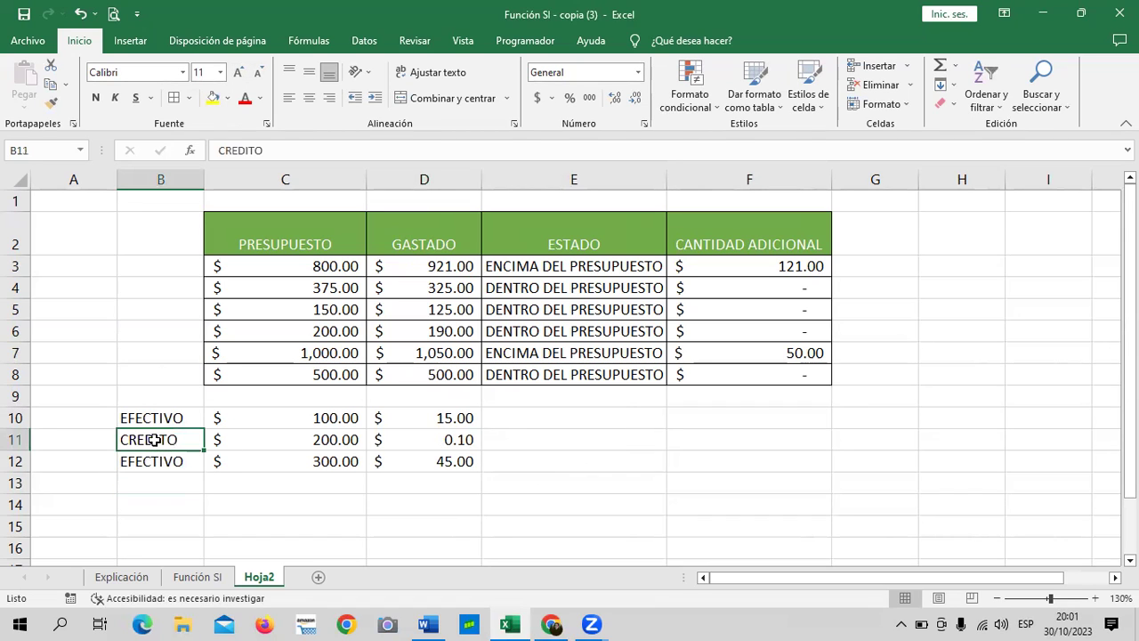
{"action": "type", "text": "EFECTIVO"}
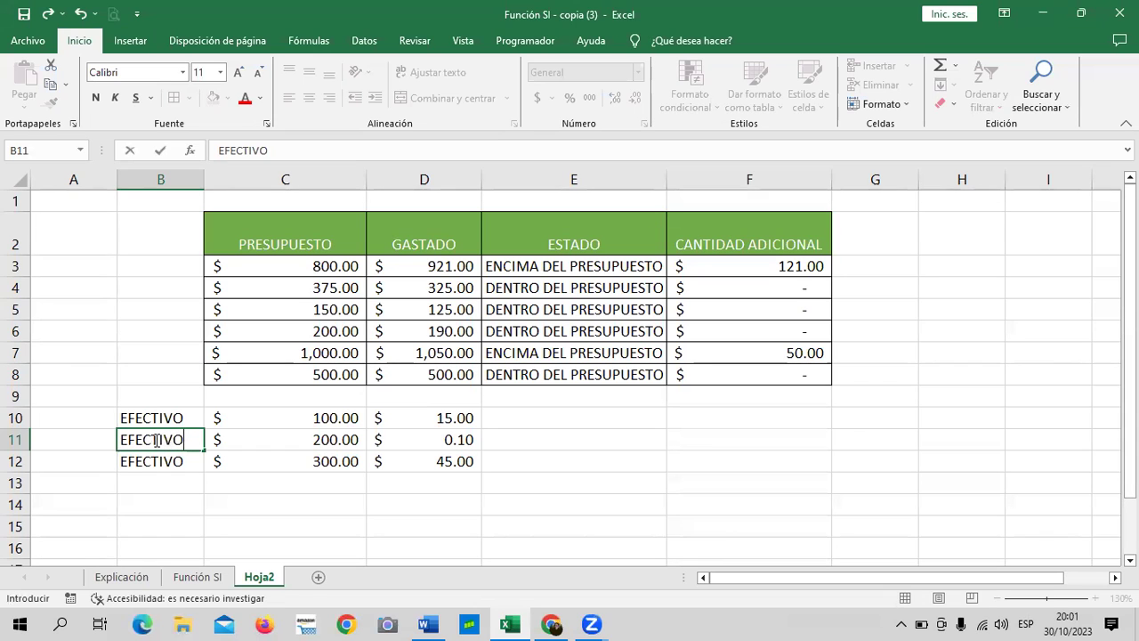
{"action": "key", "text": "Return"}
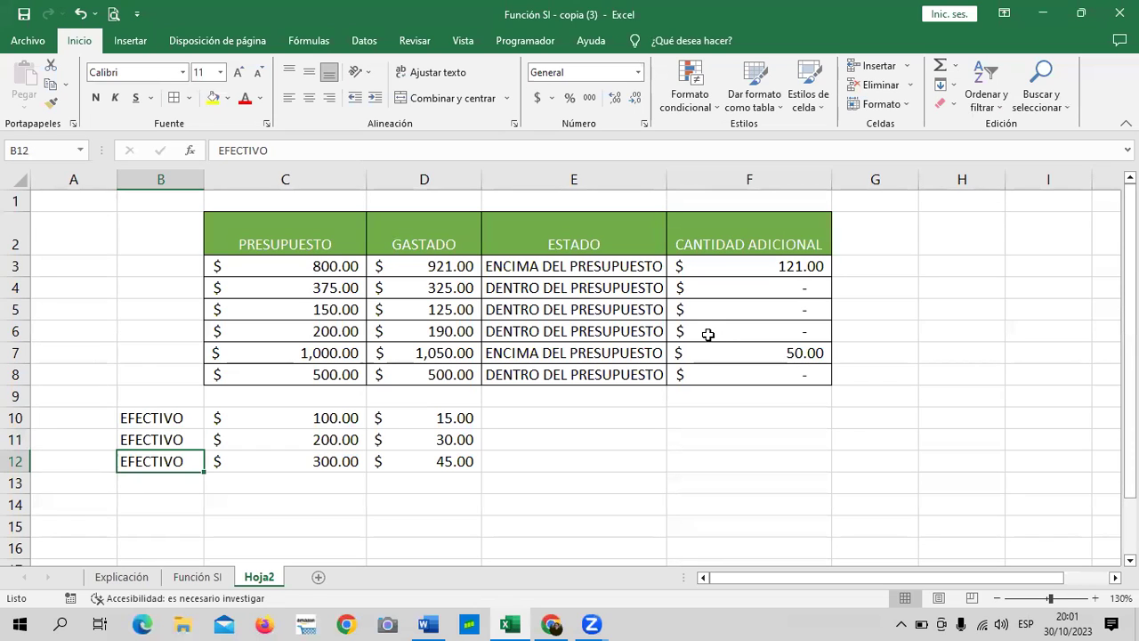
Re-enter the D10 and D11 discount formulas so D10:D12 show 15.00, 30.00 and 45.00
{"action": "left_click", "coordinate": [426, 440]}
{"action": "left_click", "coordinate": [428, 417]}
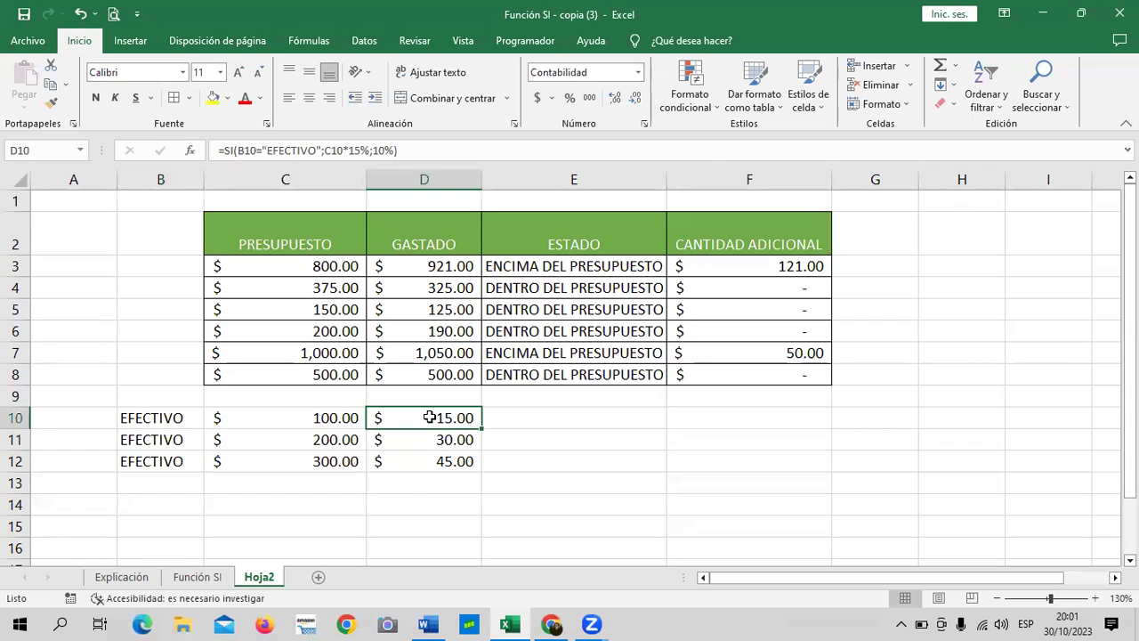
{"action": "left_click", "coordinate": [446, 151]}
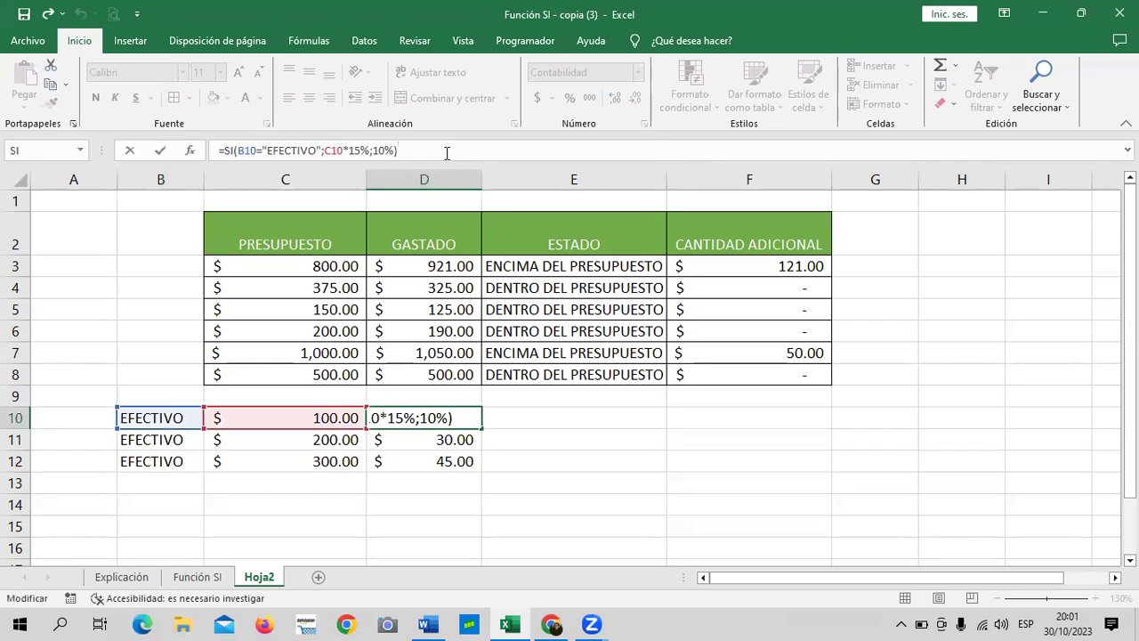
{"action": "key", "text": "Return"}
{"action": "left_click", "coordinate": [447, 150]}
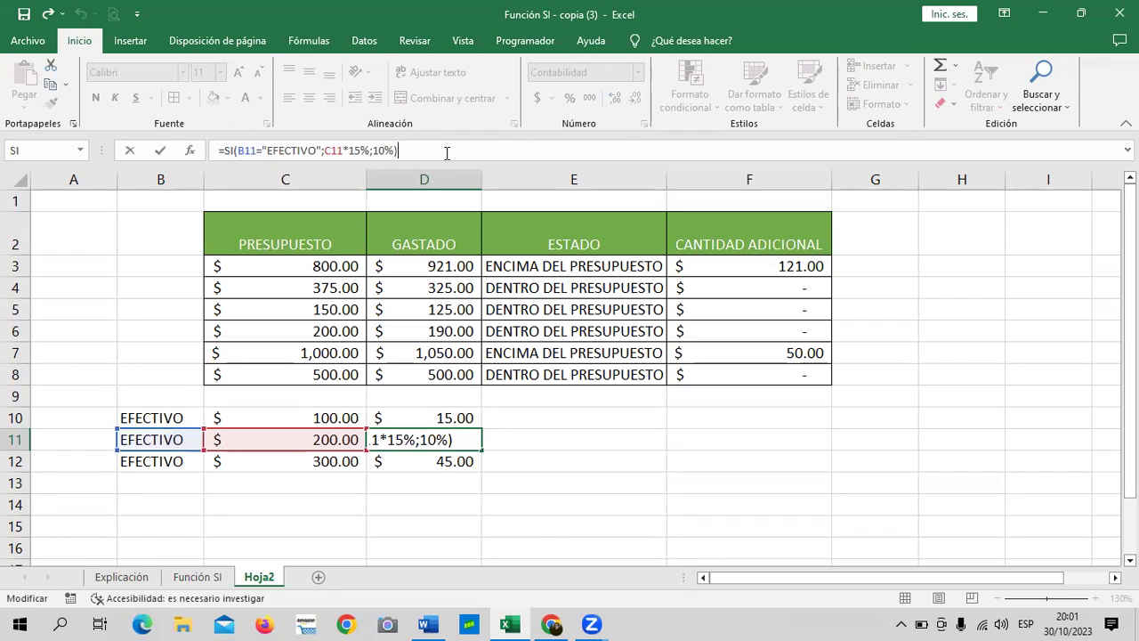
{"action": "key", "text": "Return"}
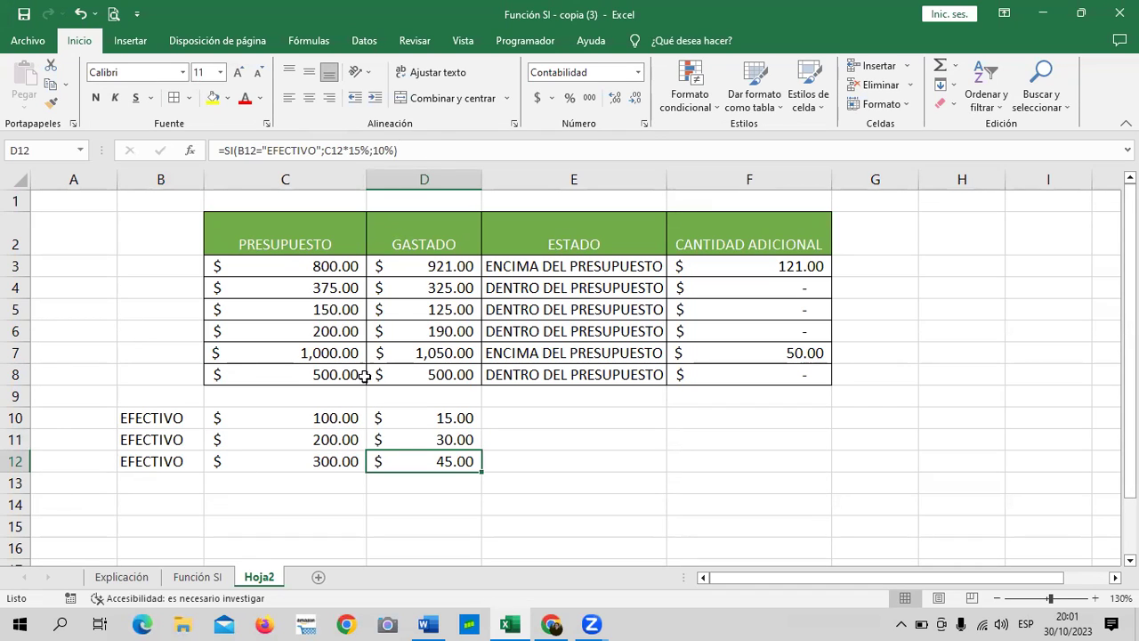
{"action": "left_click", "coordinate": [576, 481]}
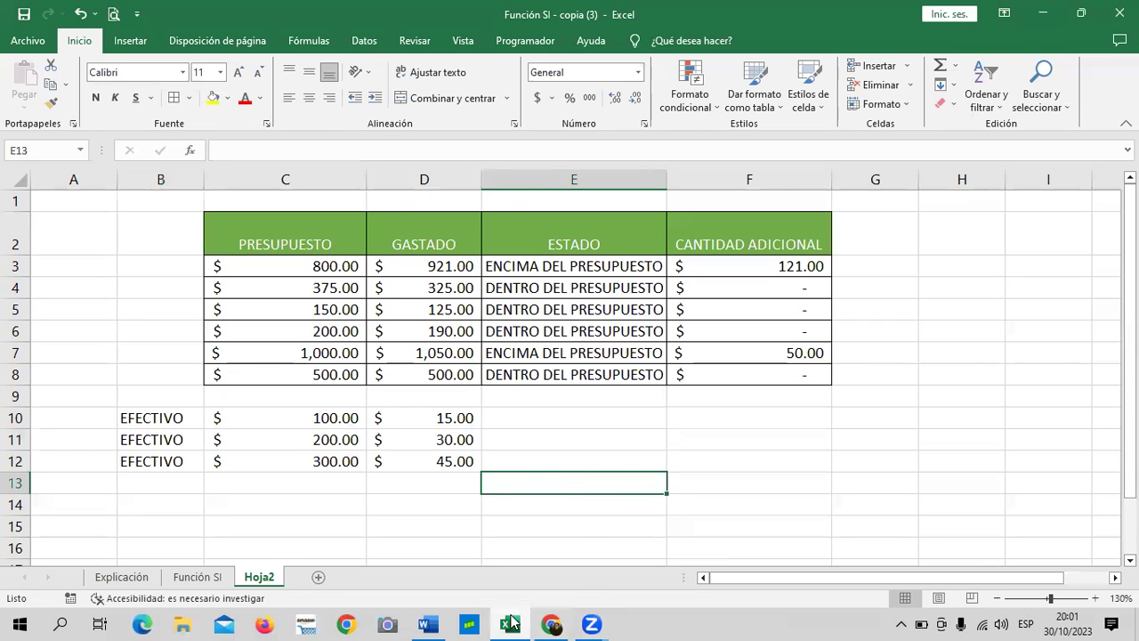
Show the Función SI sheet, then bring the online course window forward
{"action": "mouse_move", "coordinate": [515, 621]}
{"action": "mouse_move", "coordinate": [591, 622]}
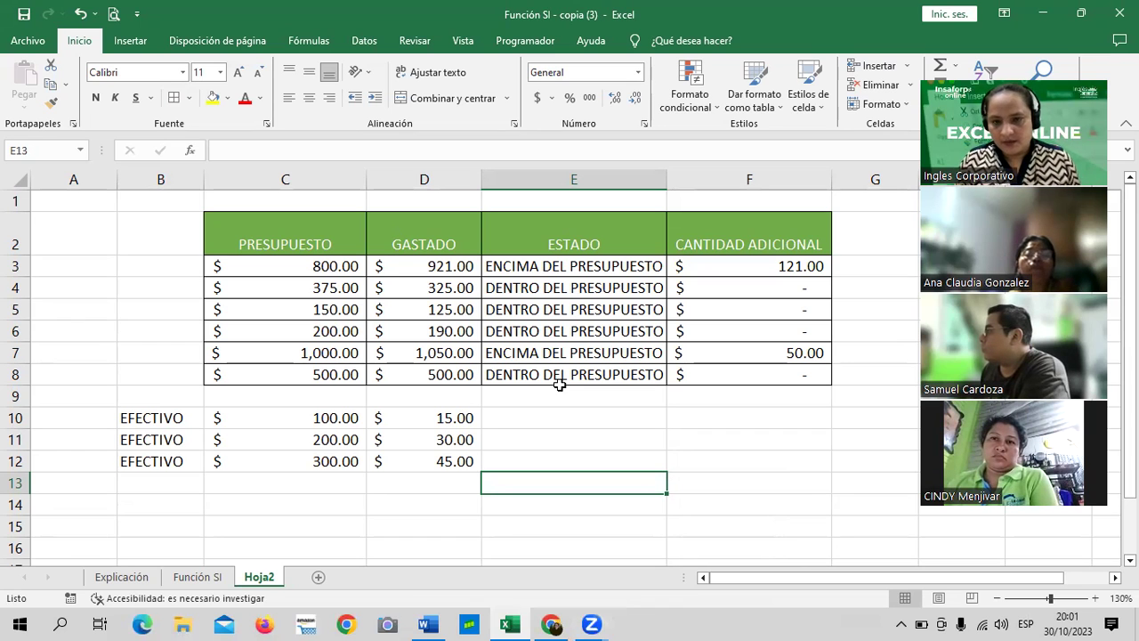
{"action": "left_click", "coordinate": [196, 576]}
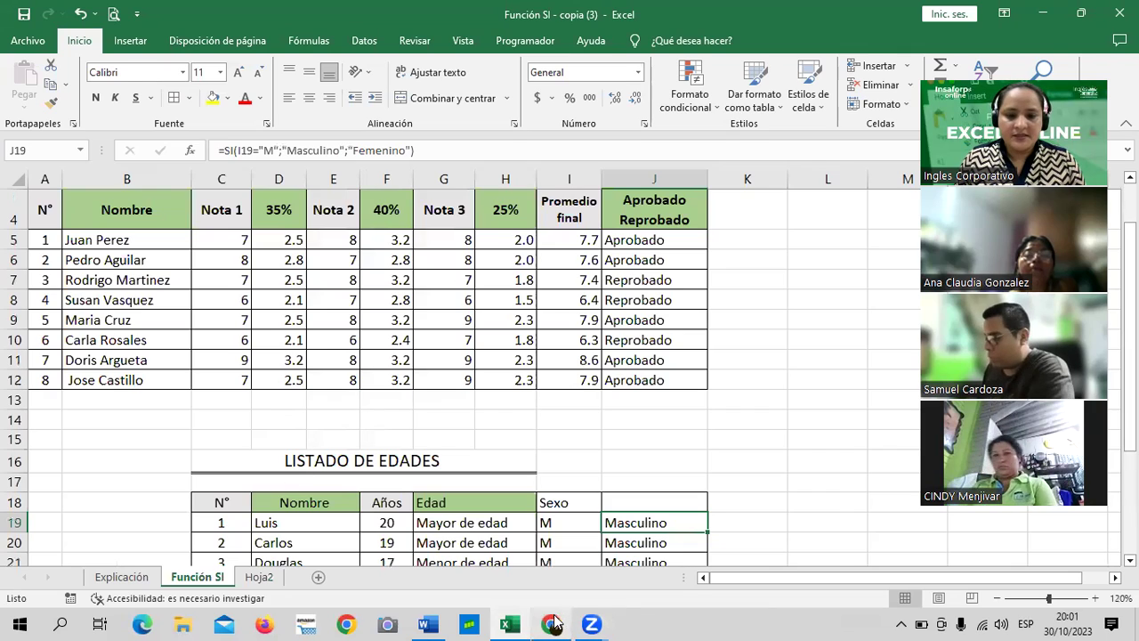
{"action": "left_click", "coordinate": [552, 624]}
Open lesson 1.4 Función SI anidada and scroll to its video and practice-file link
{"action": "scroll", "coordinate": [615, 349], "scroll_direction": "up", "scroll_amount": 2}
{"action": "scroll", "coordinate": [587, 341], "scroll_direction": "up", "scroll_amount": 3}
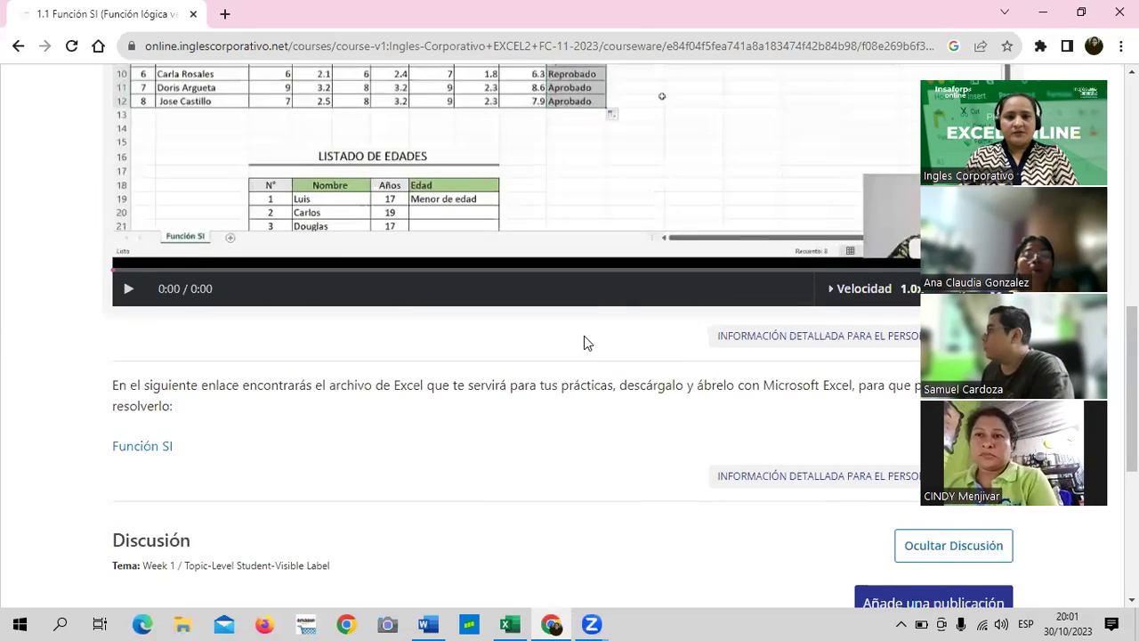
{"action": "scroll", "coordinate": [431, 305], "scroll_direction": "up", "scroll_amount": 3}
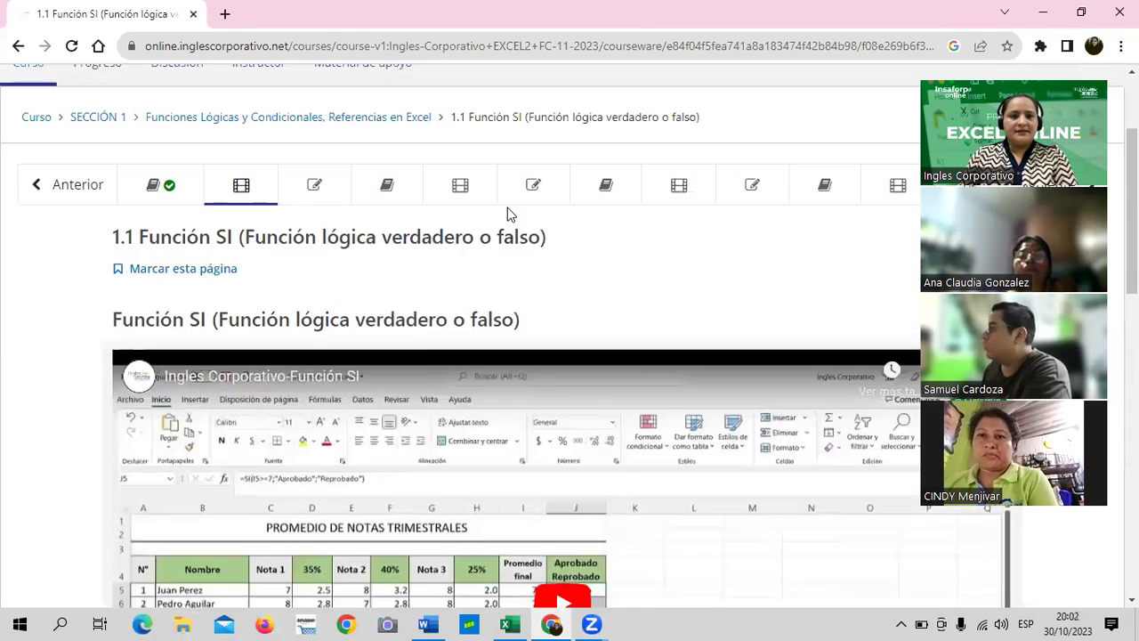
{"action": "left_click", "coordinate": [439, 192]}
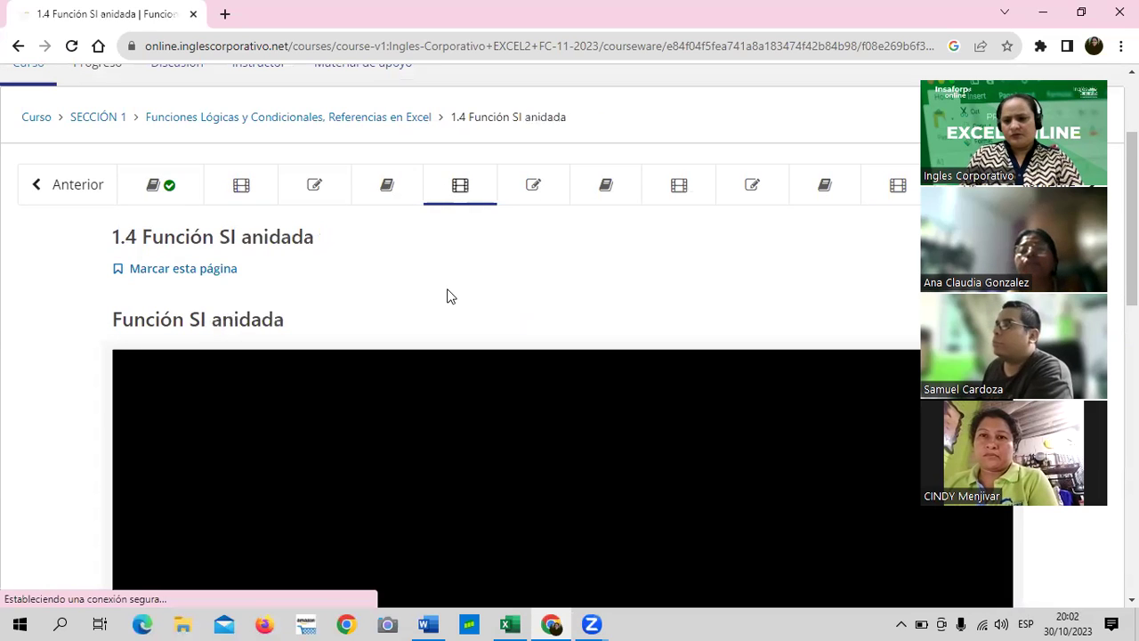
{"action": "scroll", "coordinate": [462, 434], "scroll_direction": "down", "scroll_amount": 2}
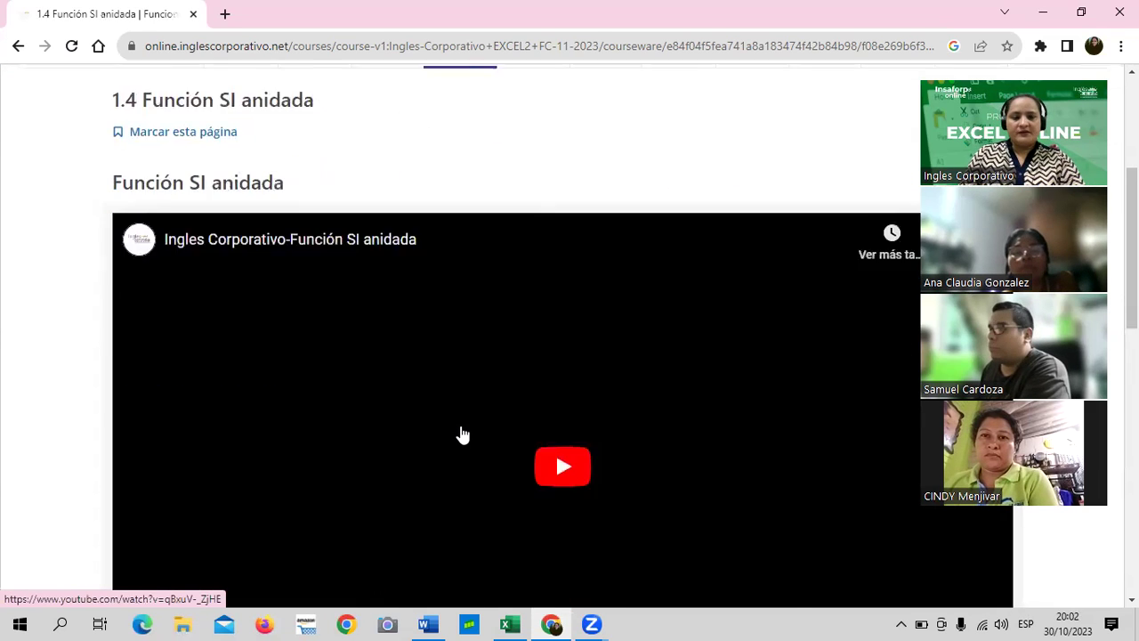
{"action": "scroll", "coordinate": [460, 436], "scroll_direction": "down", "scroll_amount": 2}
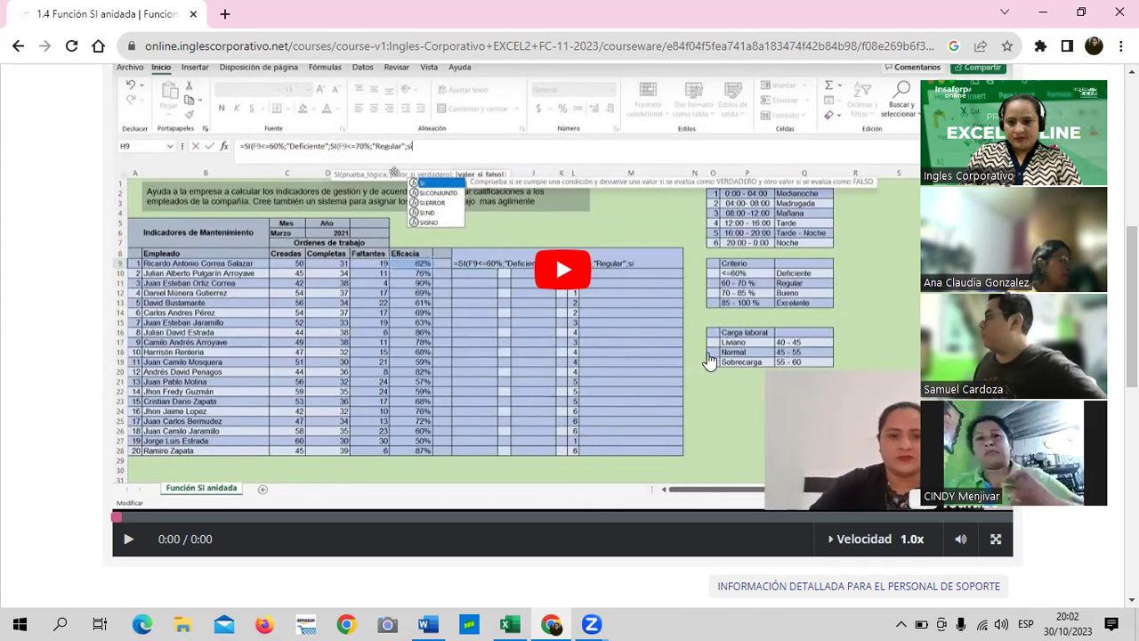
{"action": "scroll", "coordinate": [729, 359], "scroll_direction": "up", "scroll_amount": 1}
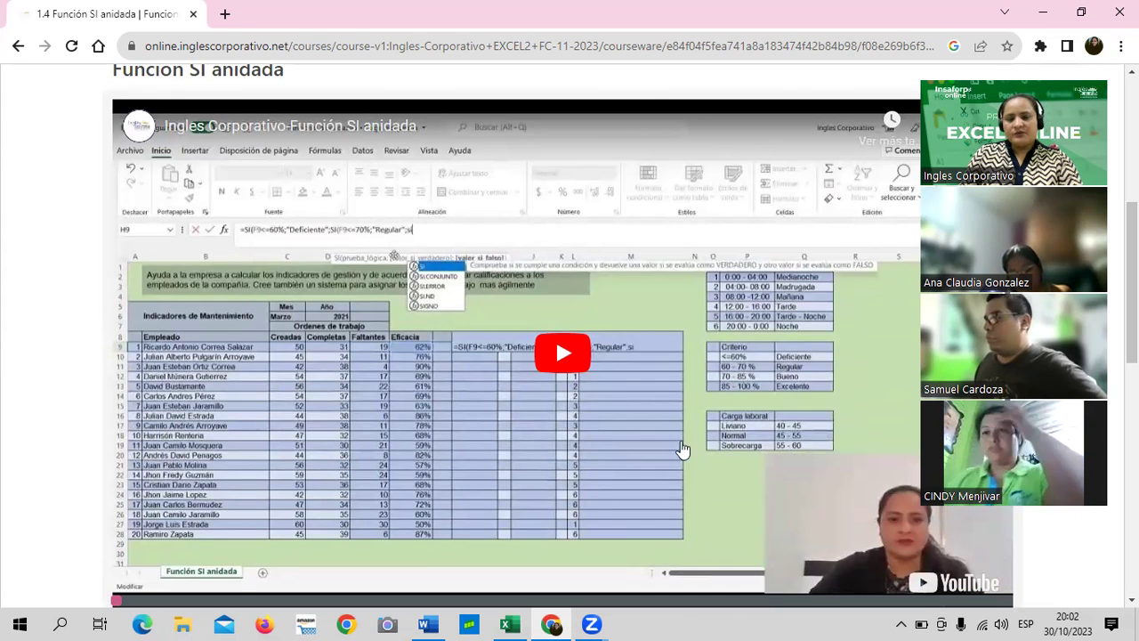
{"action": "scroll", "coordinate": [682, 452], "scroll_direction": "up", "scroll_amount": 2}
{"action": "scroll", "coordinate": [630, 433], "scroll_direction": "down", "scroll_amount": 2}
{"action": "scroll", "coordinate": [634, 433], "scroll_direction": "down", "scroll_amount": 3}
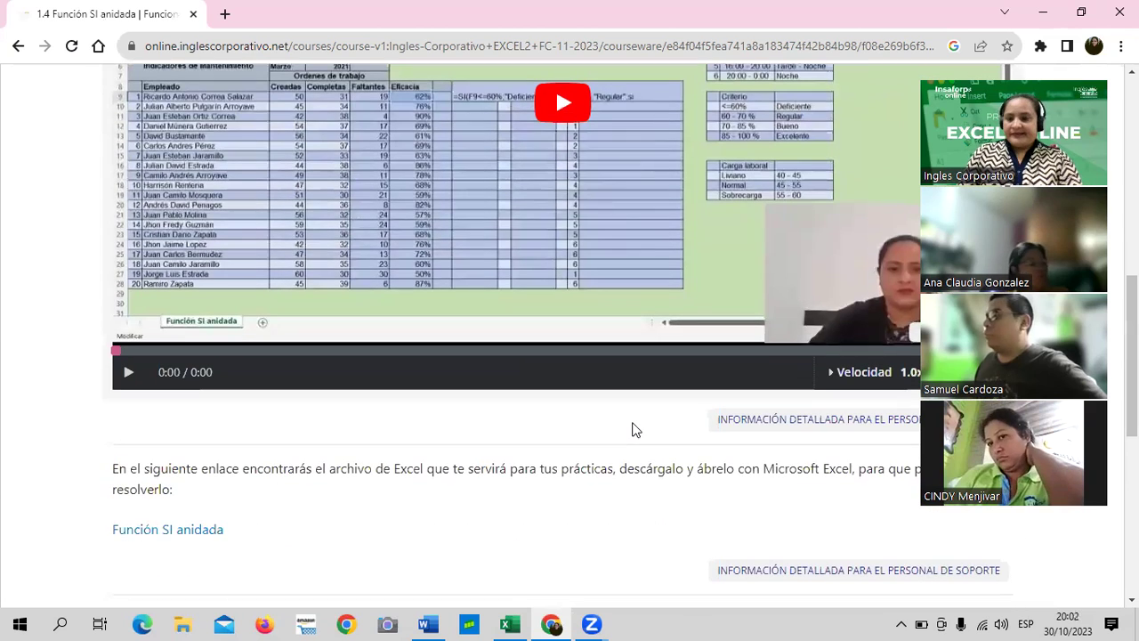